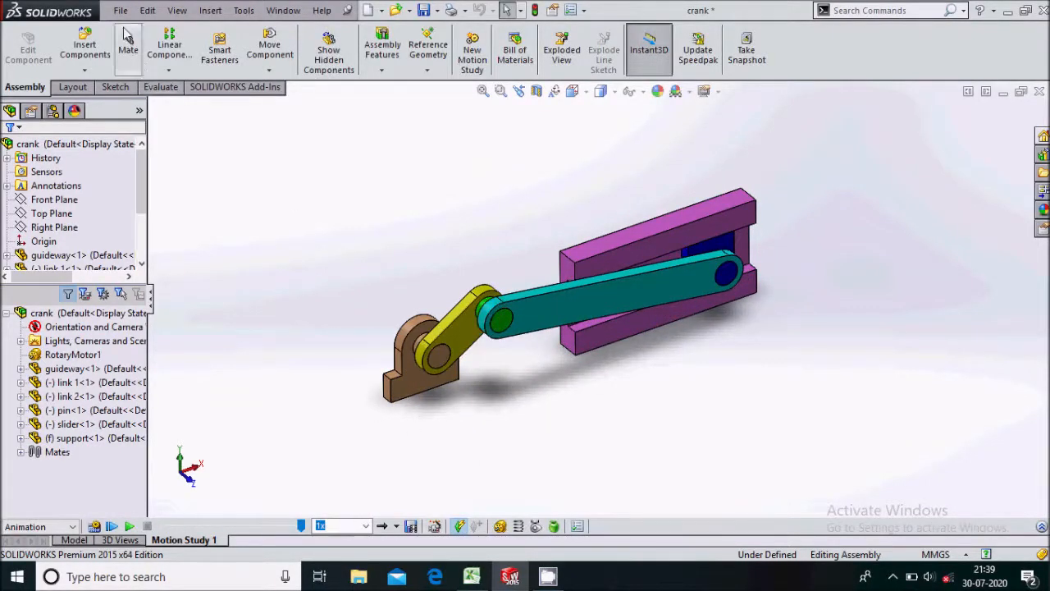
Step: Close the crank assembly without saving its changes and create a new part document
click(1038, 92)
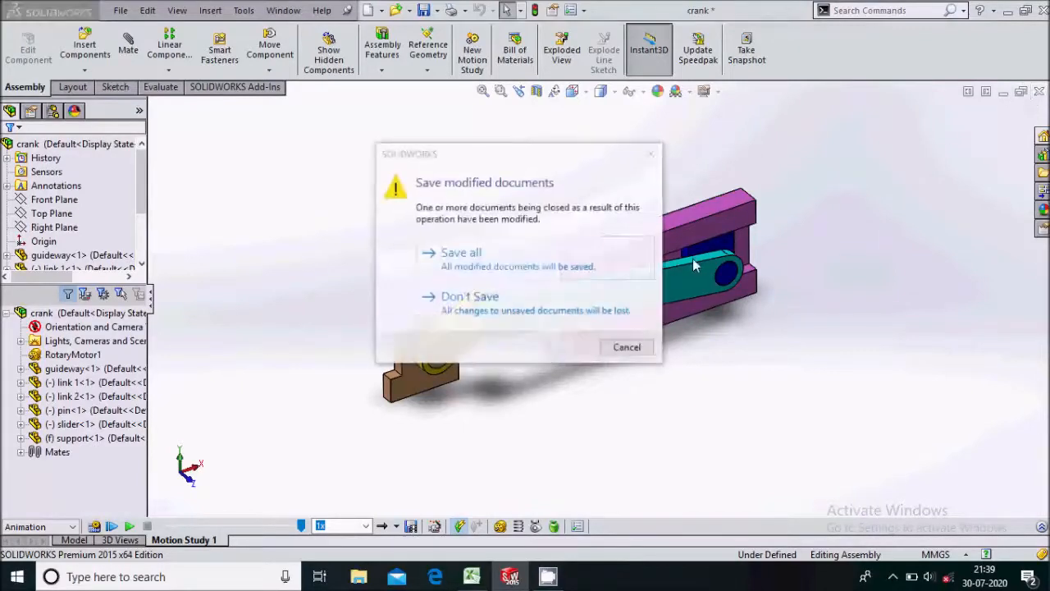
click(501, 312)
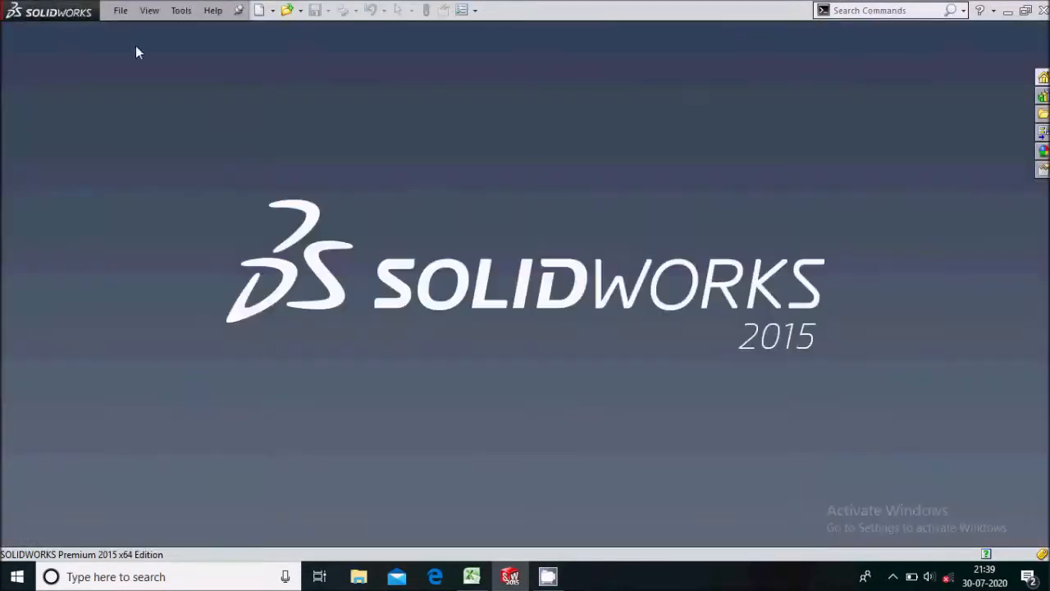
click(120, 10)
click(123, 30)
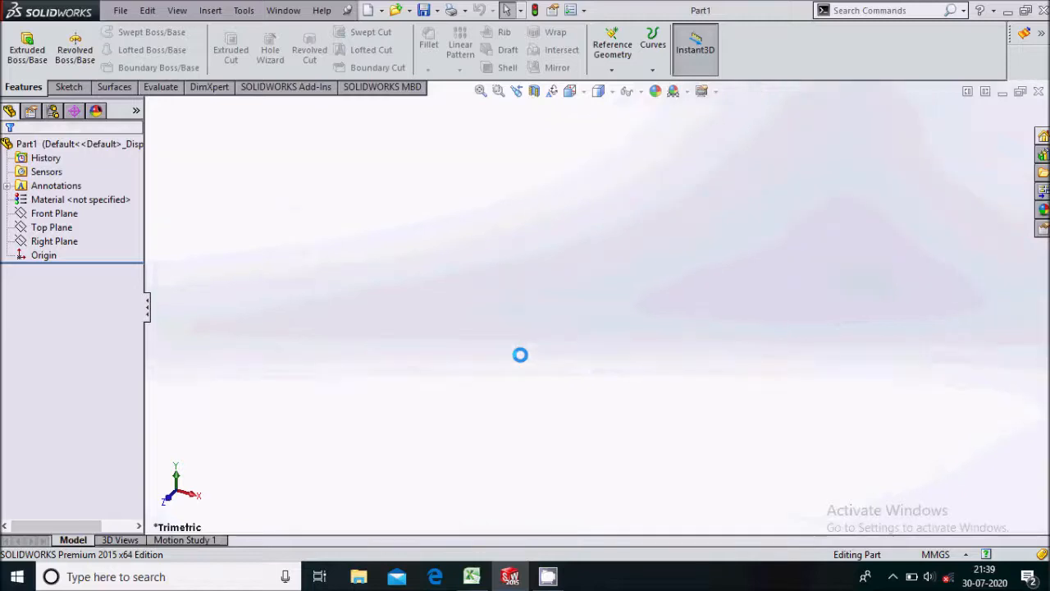
Step: On the Front Plane, sketch a stepped chain from the origin: base line about 53 mm, riser about 23 mm, inward step and upper riser
click(65, 215)
click(75, 194)
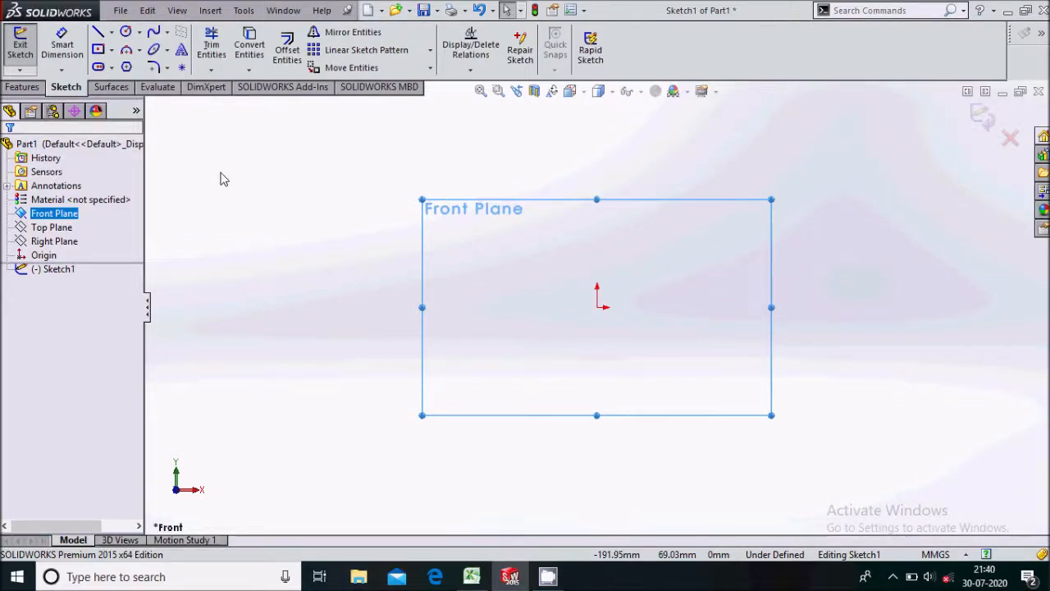
click(96, 37)
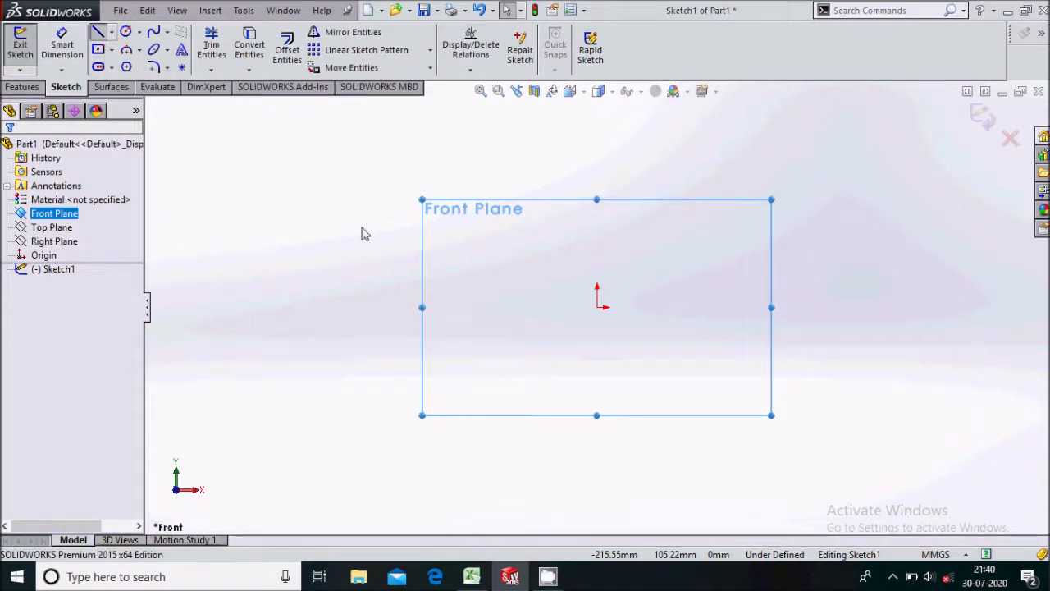
click(596, 307)
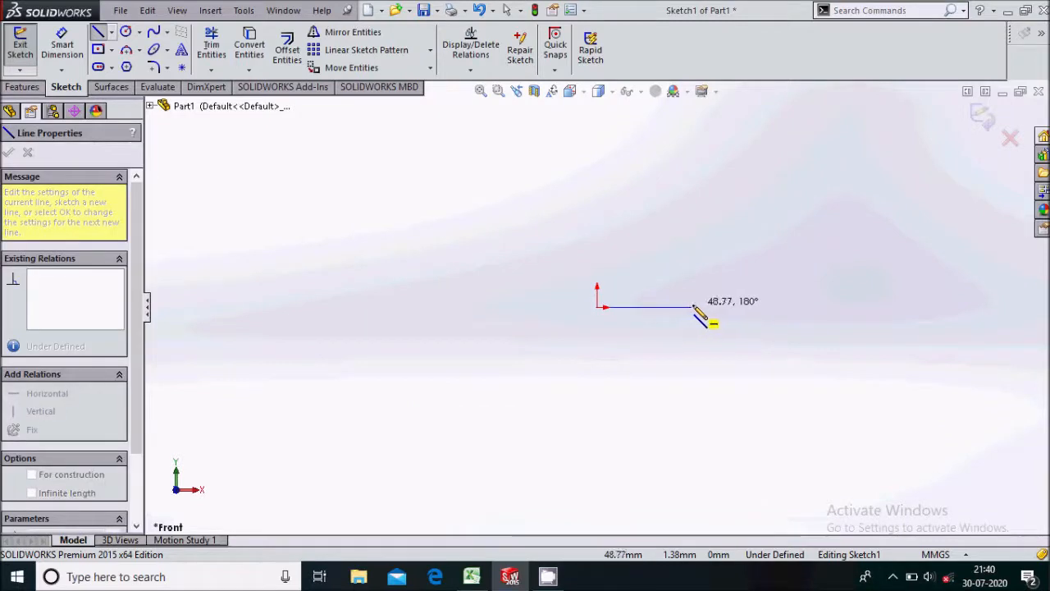
click(701, 307)
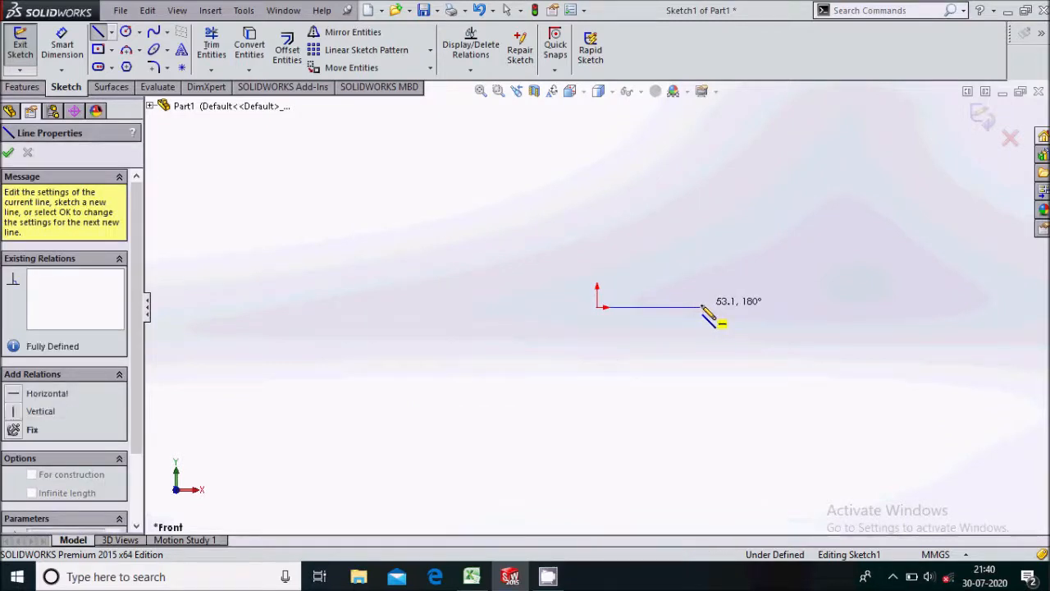
click(700, 262)
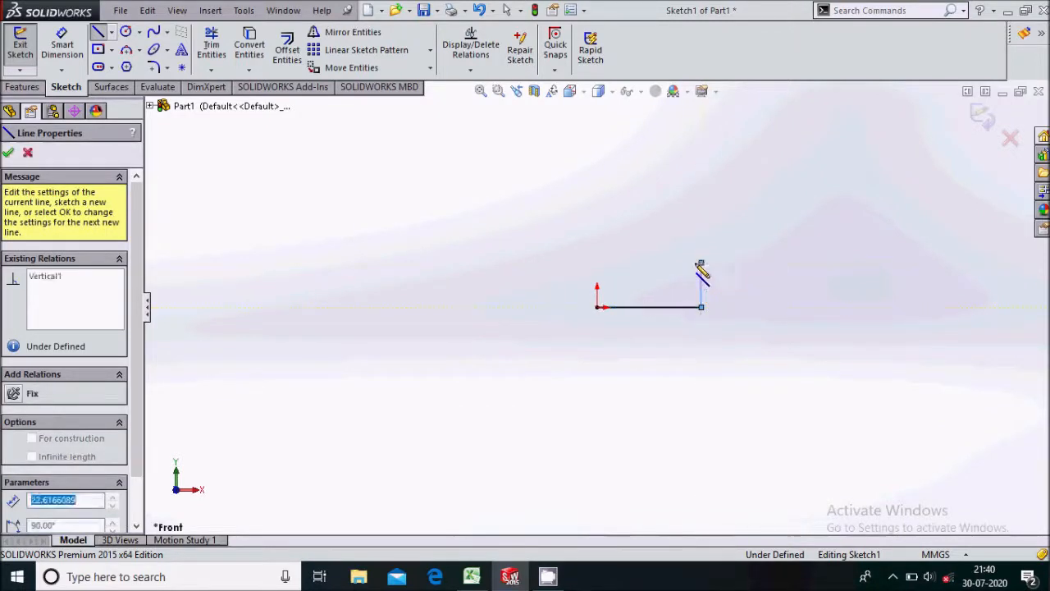
click(648, 262)
click(648, 189)
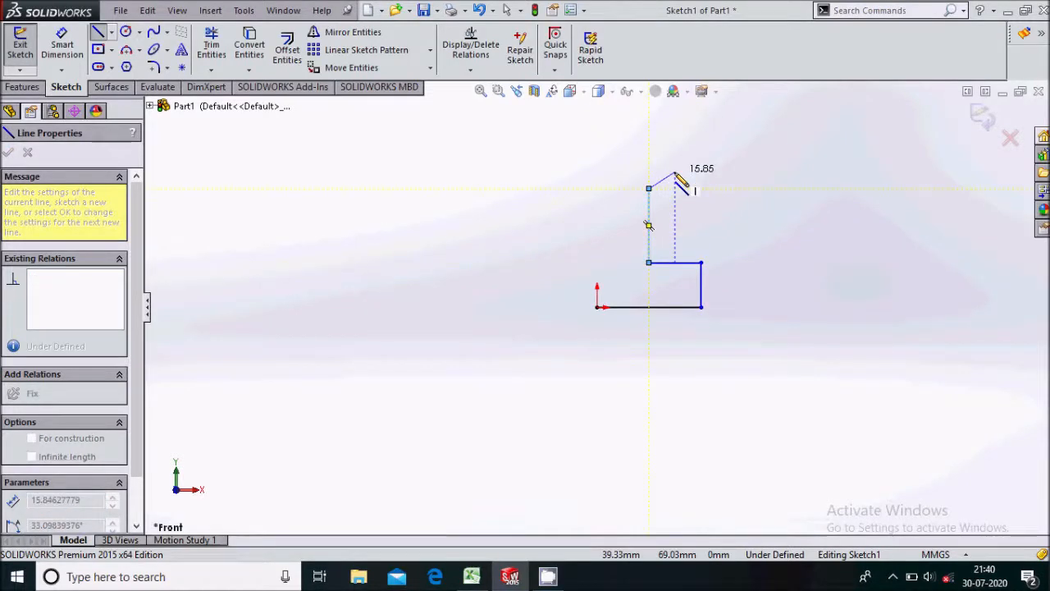
key(Escape)
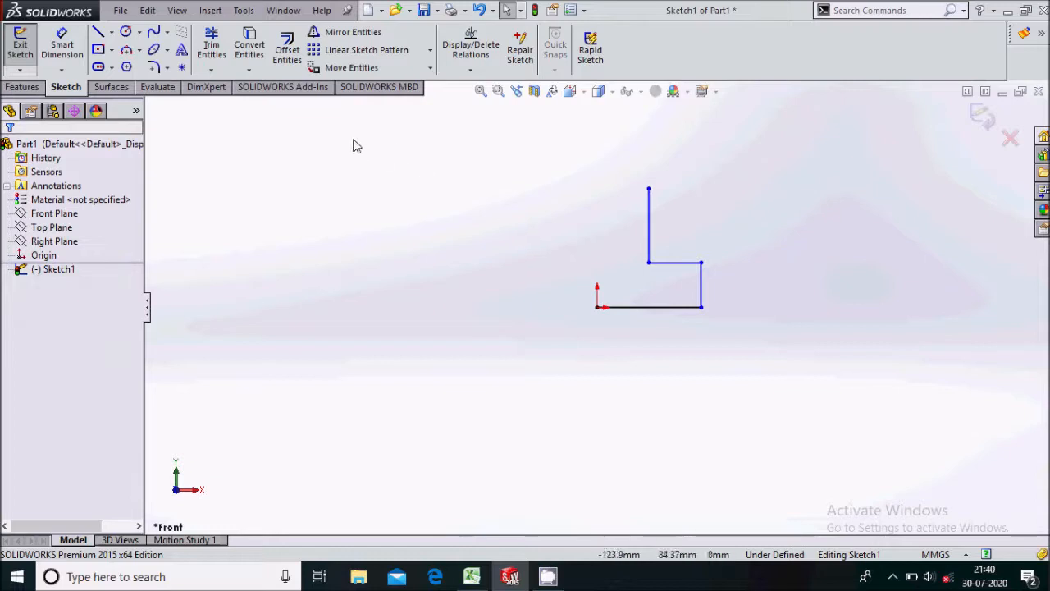
Step: Dimension the base line at 30 mm and the adjoining lower vertical line at 20 mm
click(79, 59)
click(686, 309)
click(673, 349)
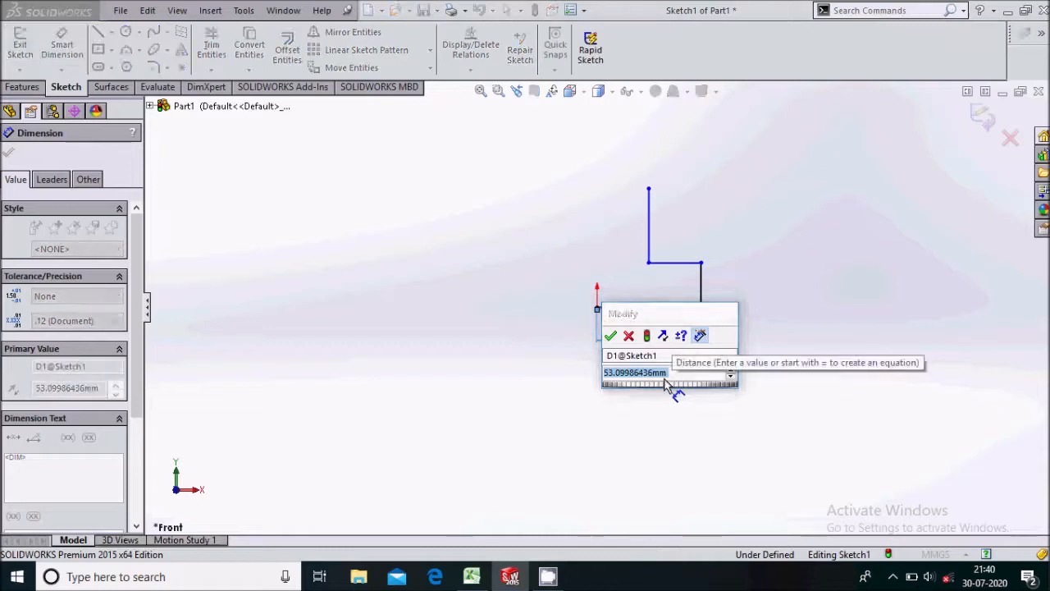
text(=30)
key(Return)
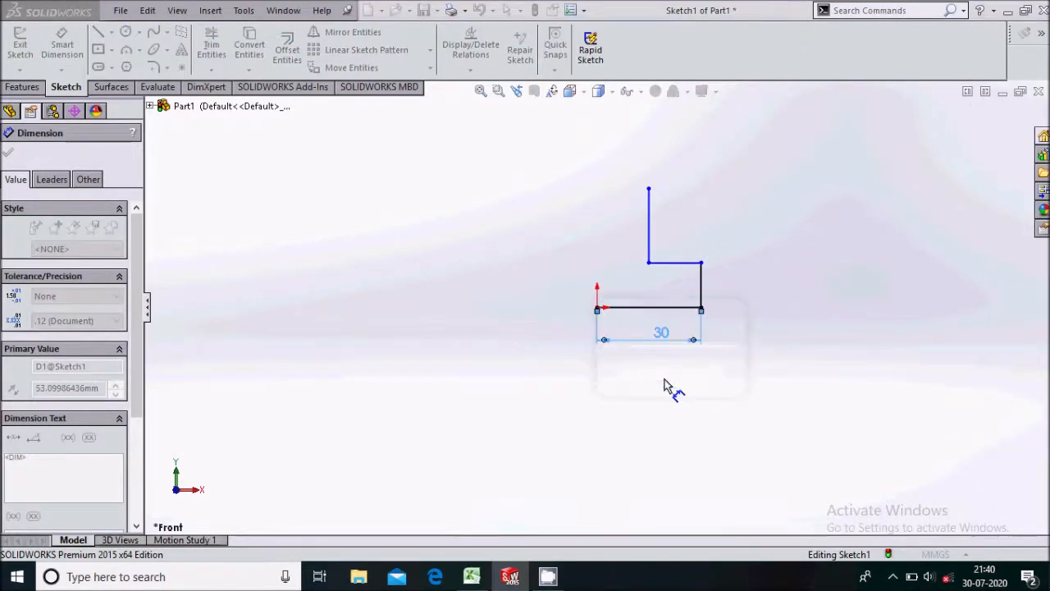
click(720, 300)
click(728, 301)
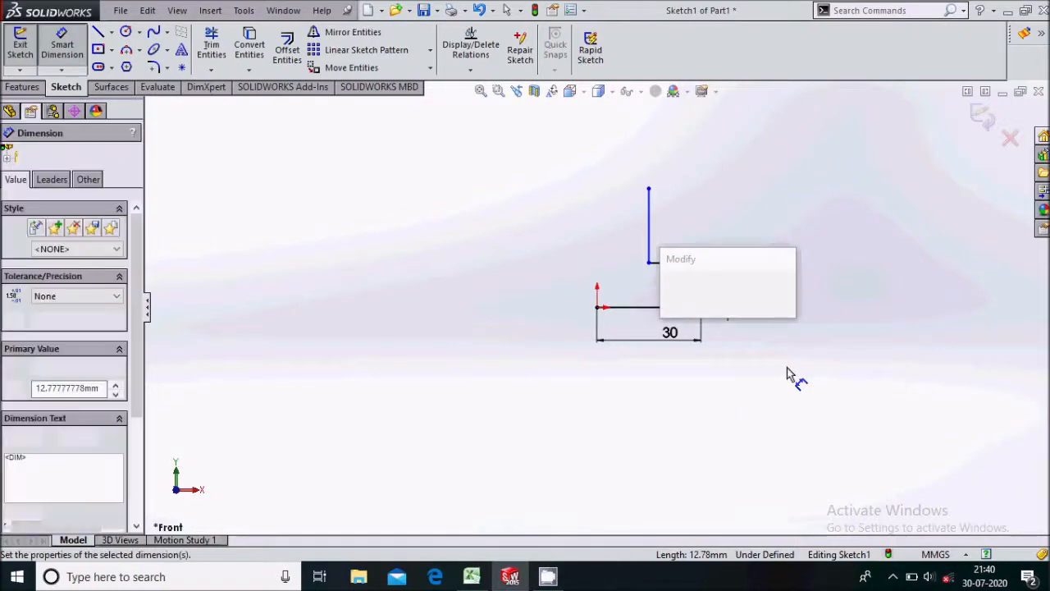
text(8)
key(Return)
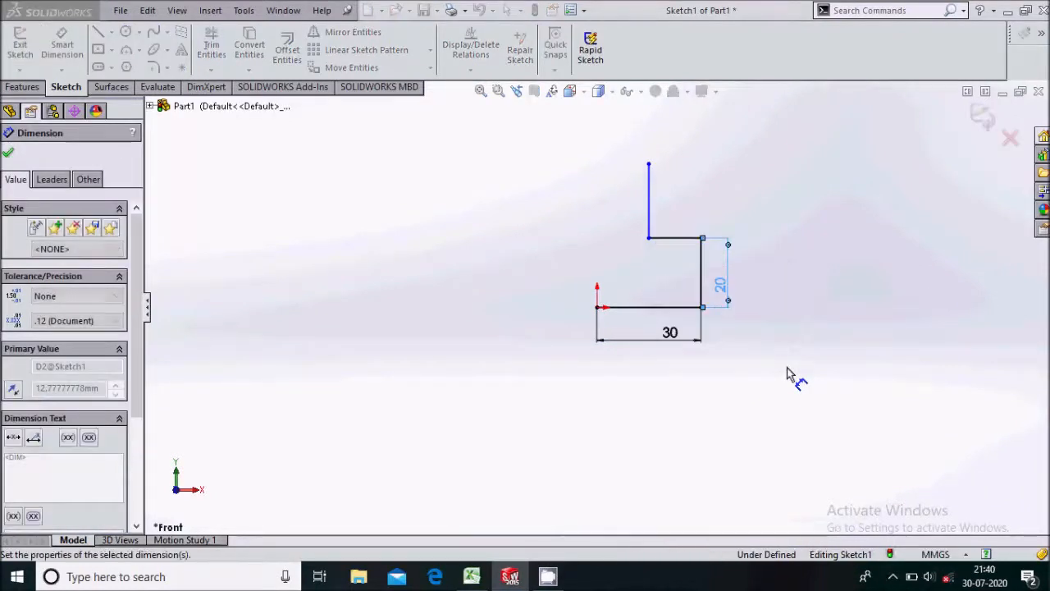
Step: Dimension the short horizontal step at 10 mm and the upper vertical line at 20 mm
click(674, 239)
click(681, 270)
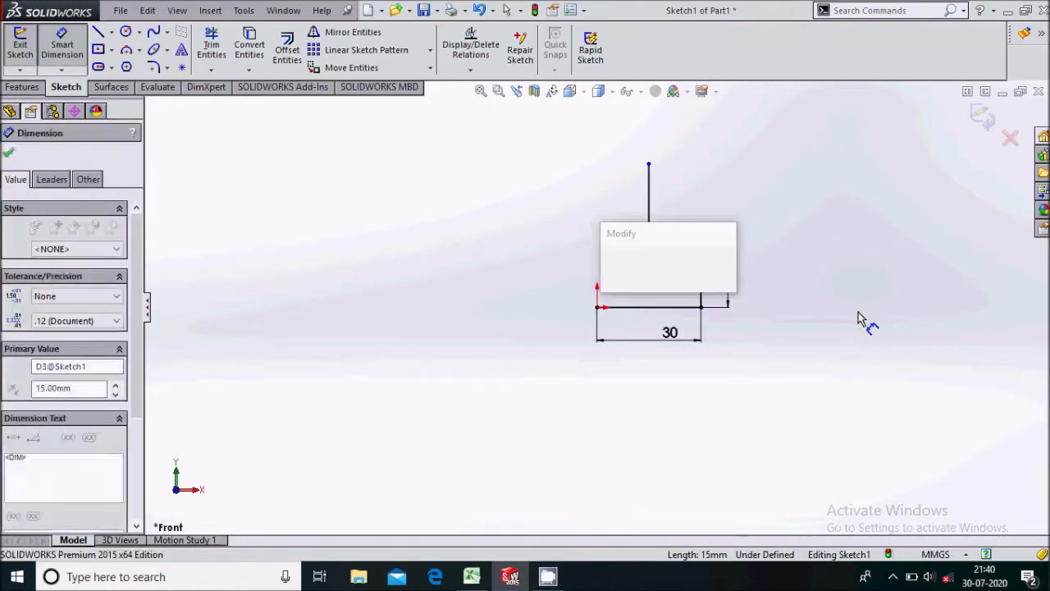
text(10)
key(Return)
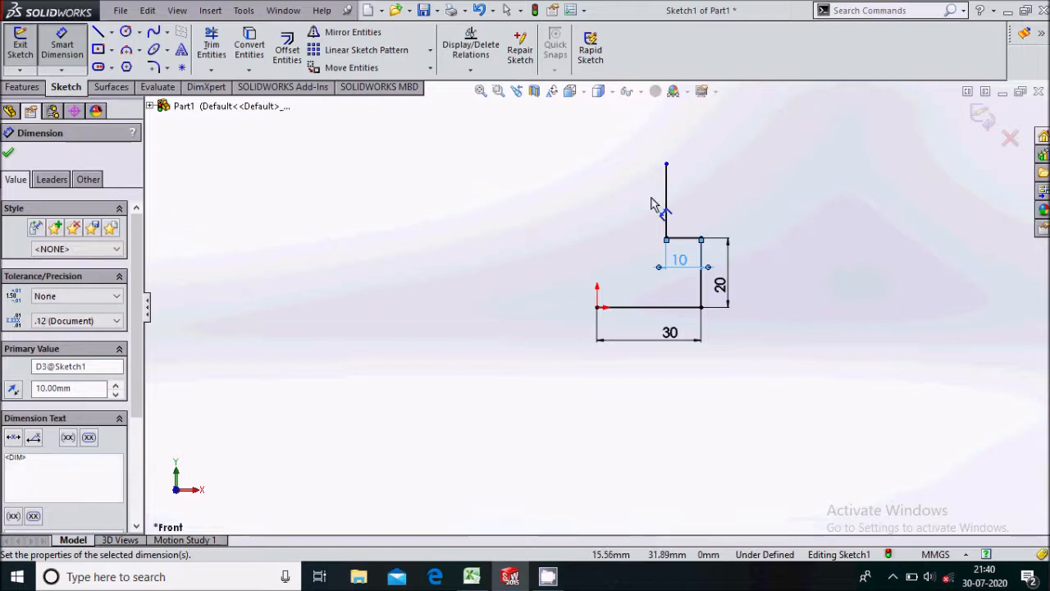
click(666, 205)
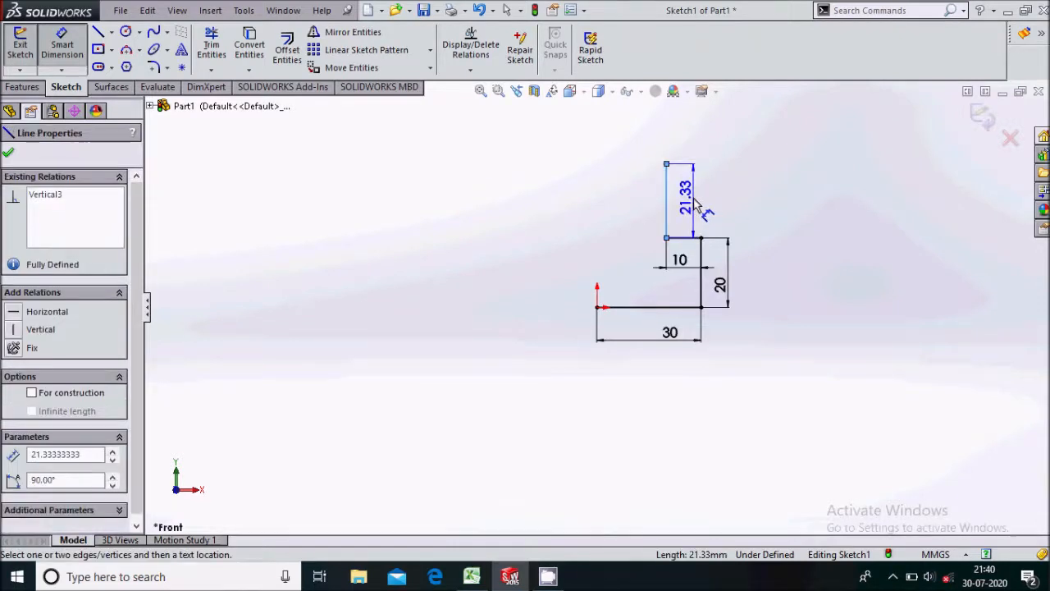
click(695, 199)
key(BackSpace)
text(20)
key(Return)
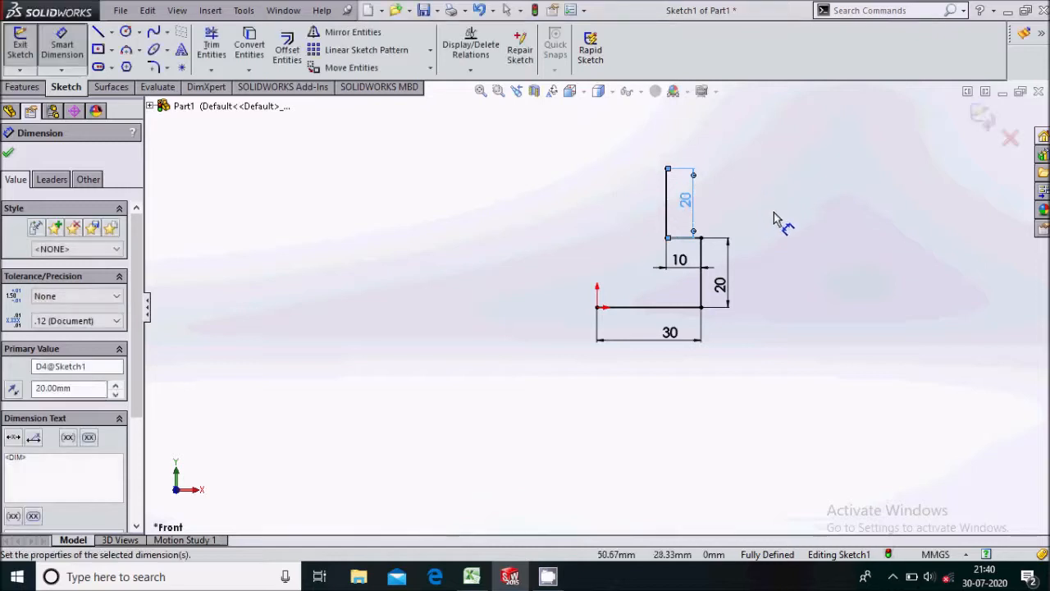
click(9, 155)
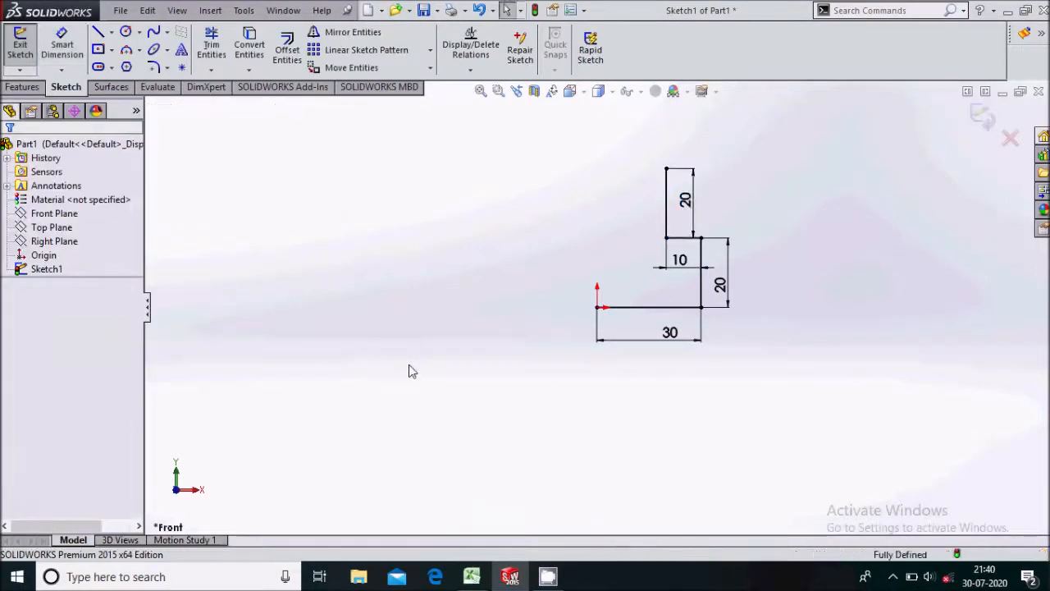
Step: Draw a circle centred directly above the origin, level with the upper vertical line's top end and passing through that endpoint
scroll(410, 369, down, 2)
scroll(415, 385, up, 3)
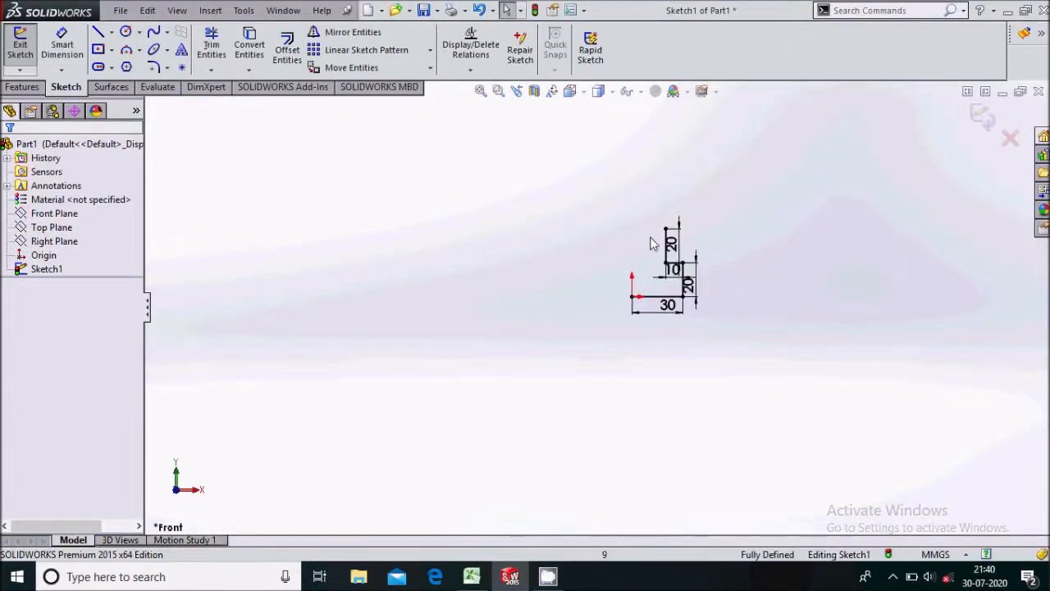
scroll(710, 223, down, 2)
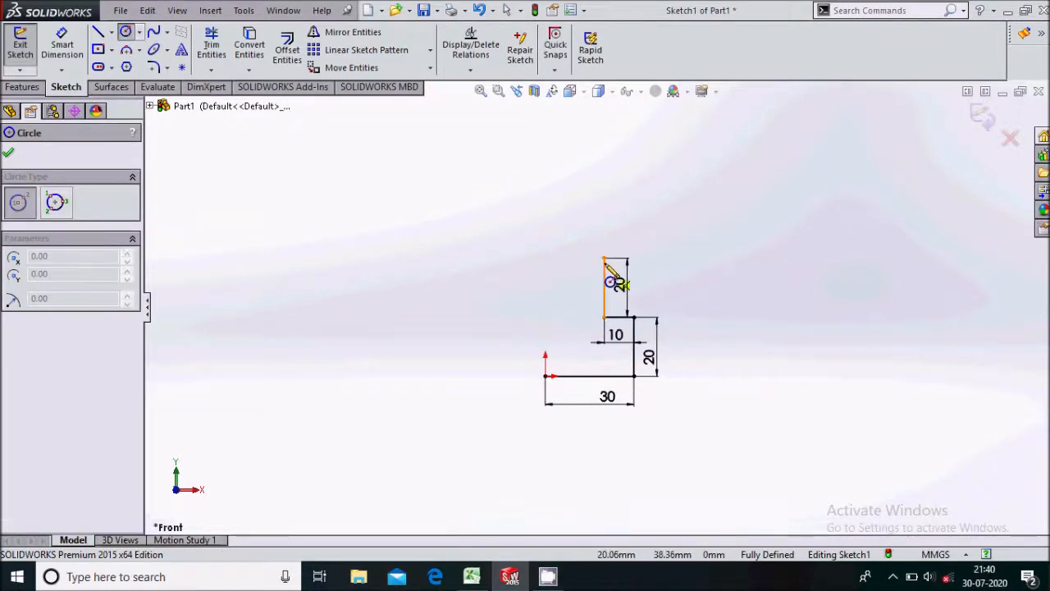
click(546, 258)
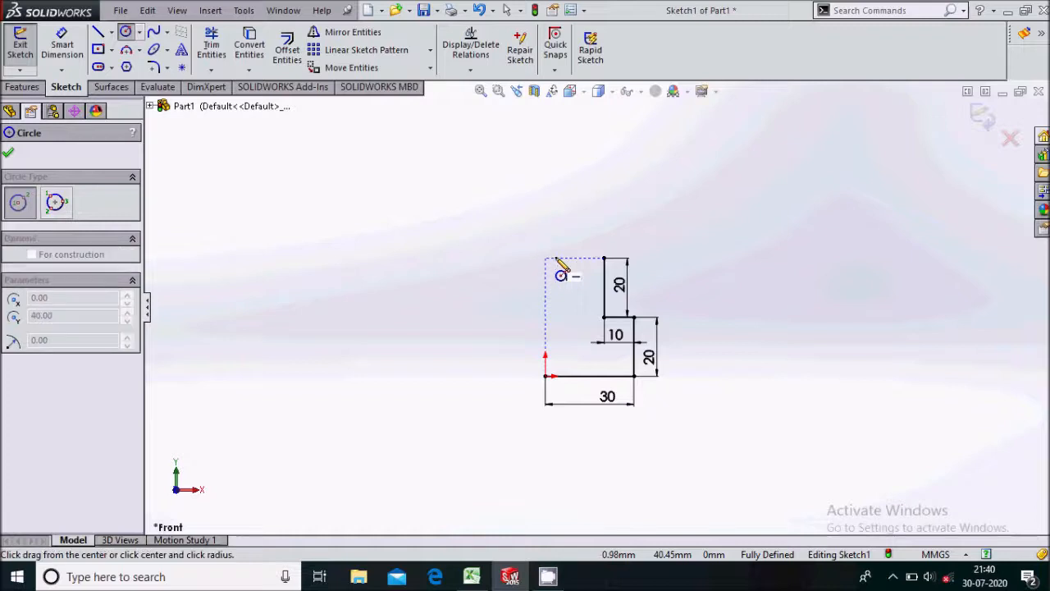
click(605, 258)
key(Escape)
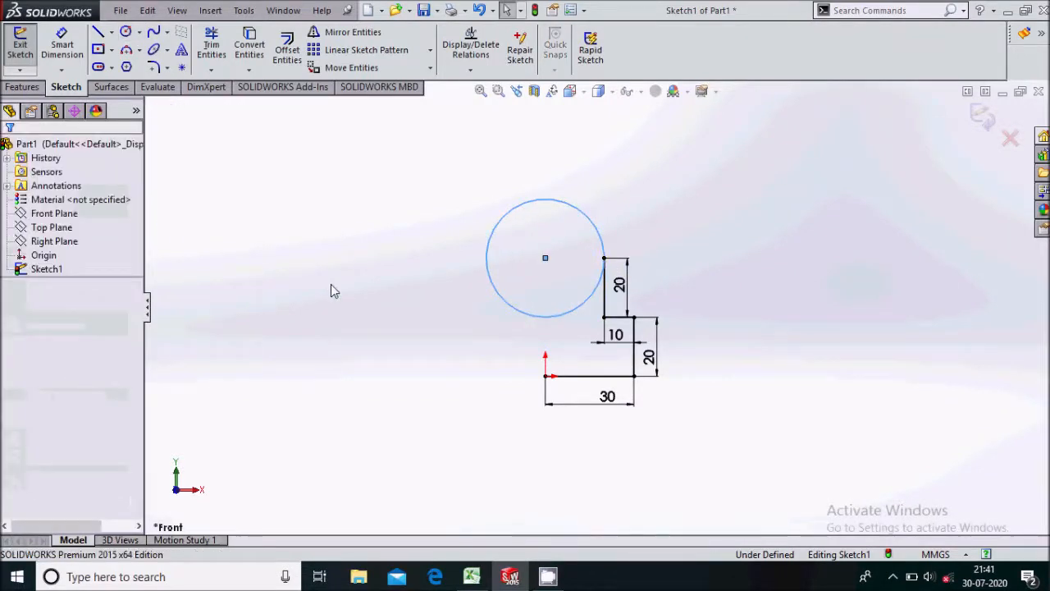
Step: Draw a horizontal diameter line across the circle, ending at the top of the upper vertical line
click(97, 31)
drag(487, 260, 604, 258)
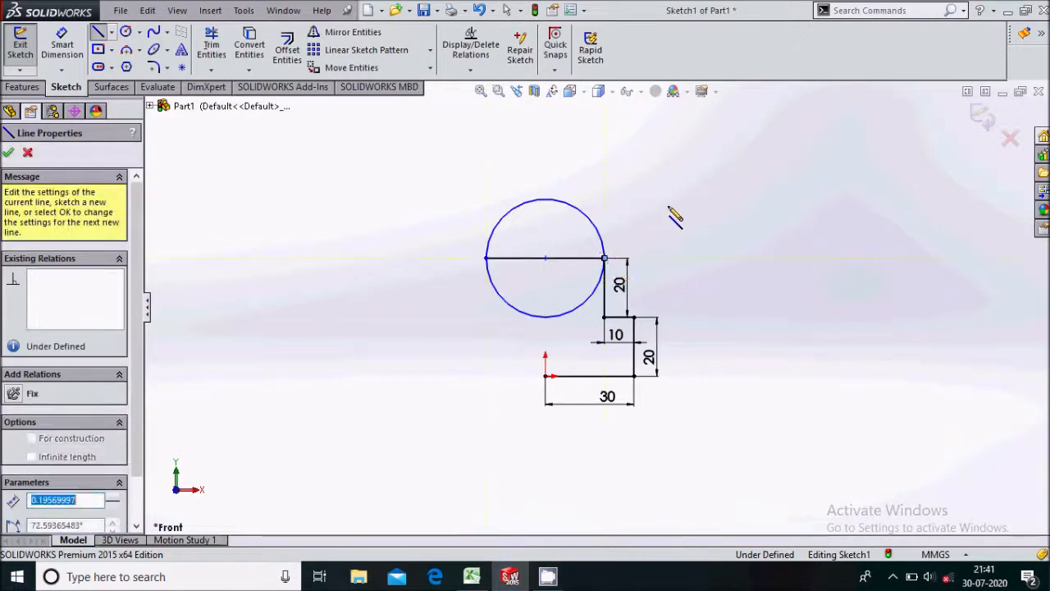
key(Escape)
key(Escape)
scroll(605, 257, down, 3)
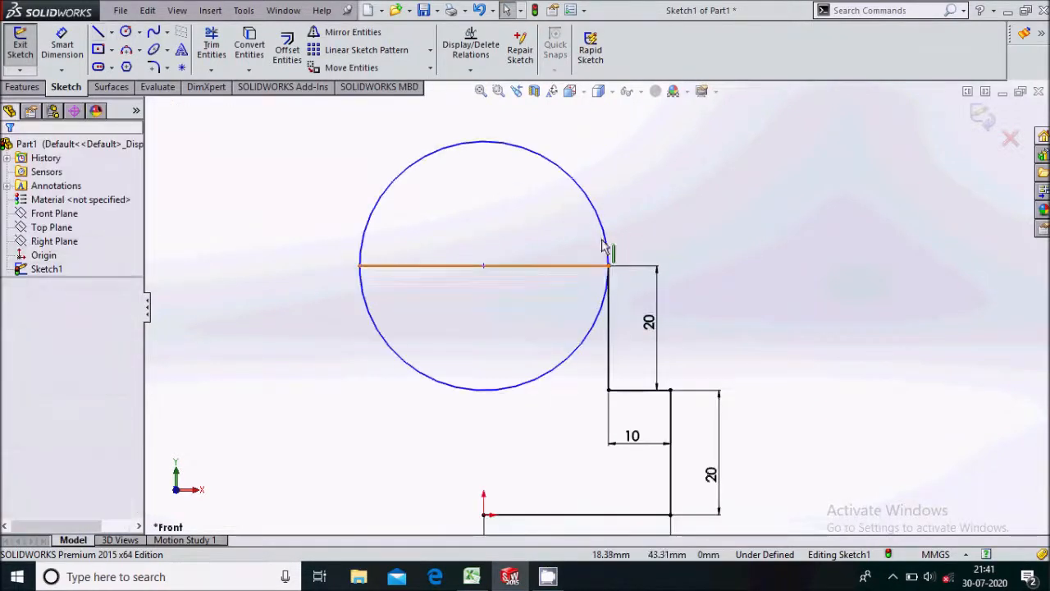
scroll(604, 259, up, 5)
scroll(556, 299, down, 2)
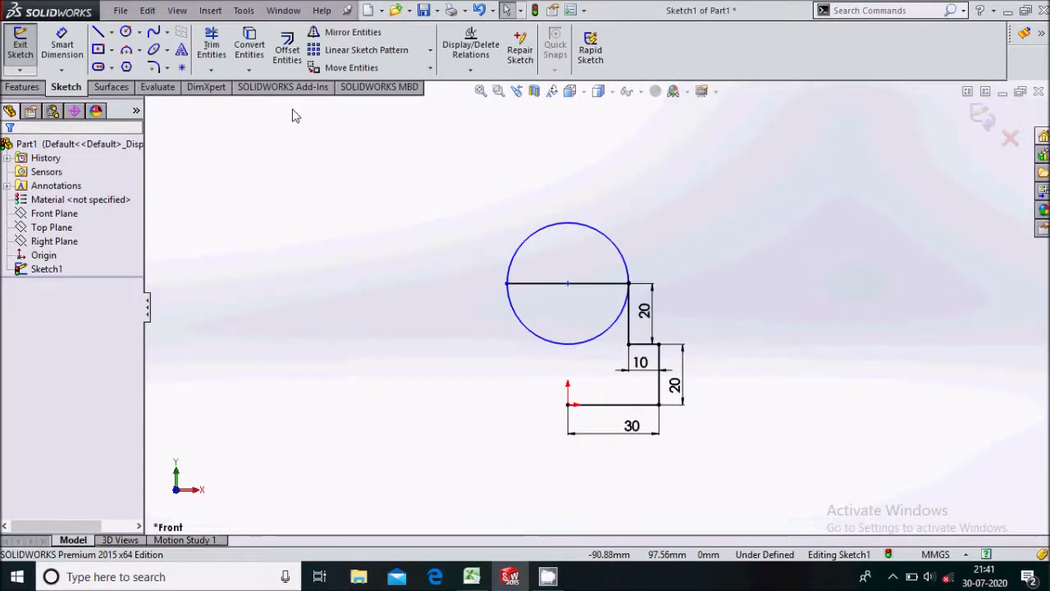
Step: Trim away the half of the circle below the diameter line
click(212, 51)
click(606, 337)
scroll(638, 284, down, 5)
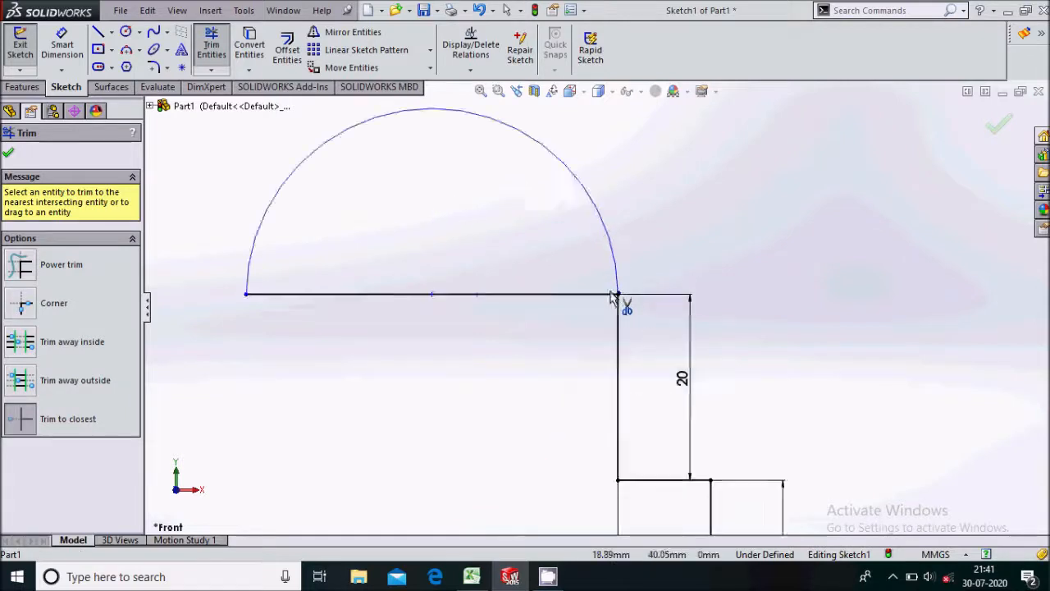
scroll(648, 301, up, 5)
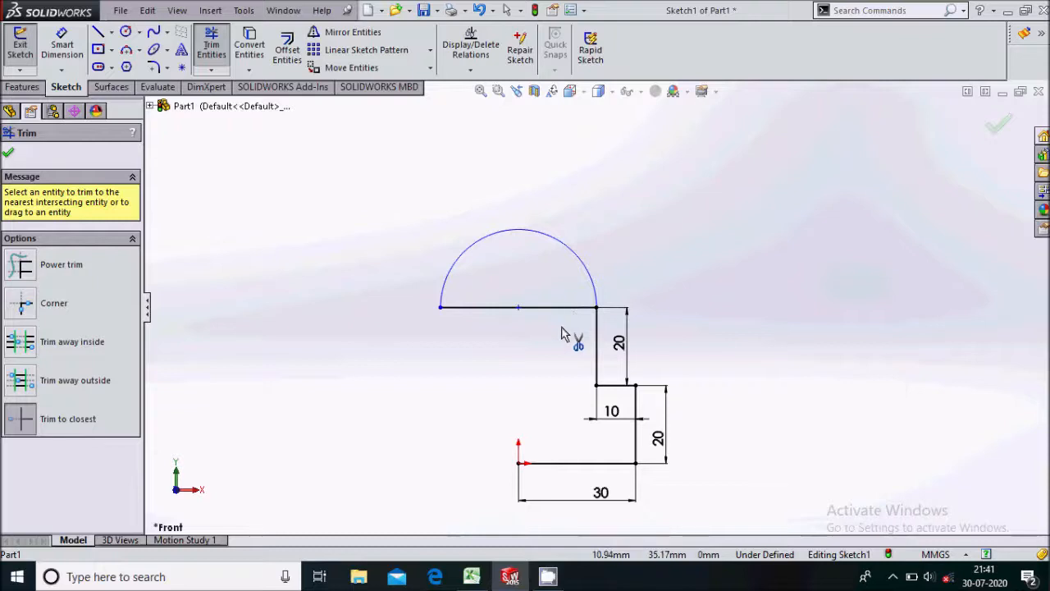
Step: Delete the horizontal diameter line so only the open semicircular arc remains above the profile
key(Escape)
click(592, 307)
key(Delete)
scroll(632, 300, down, 5)
scroll(632, 299, up, 4)
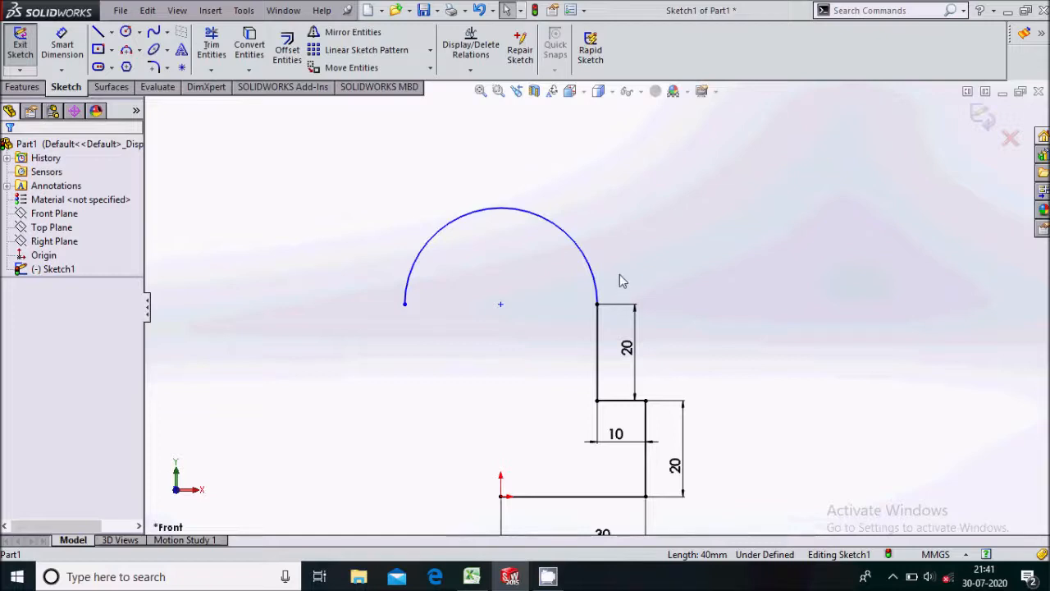
scroll(598, 305, up, 2)
Step: Dimension the semicircular arc with a radius of 20 mm
click(61, 46)
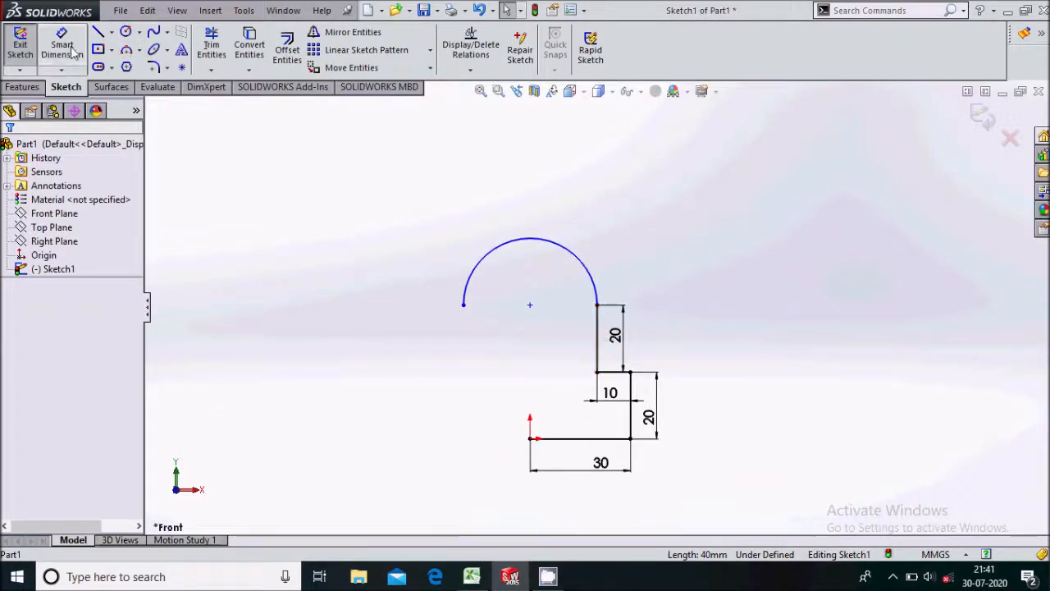
click(592, 271)
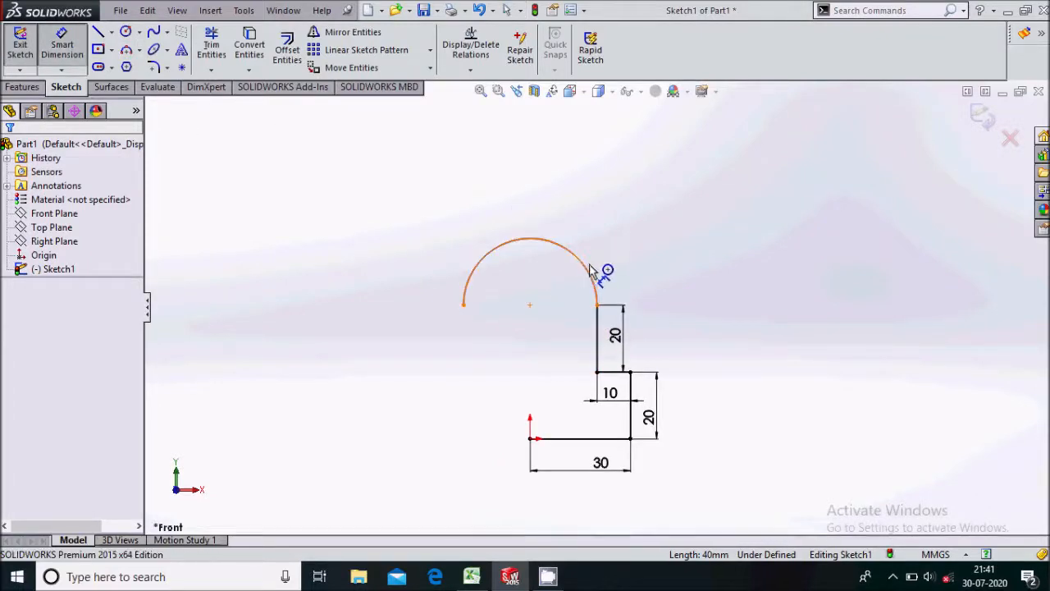
click(632, 244)
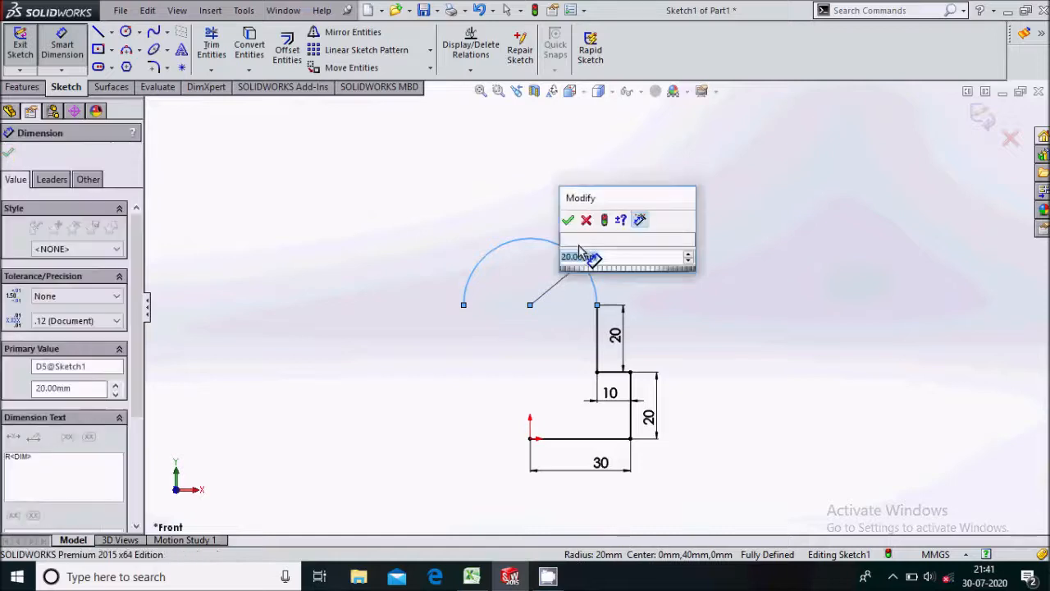
click(568, 220)
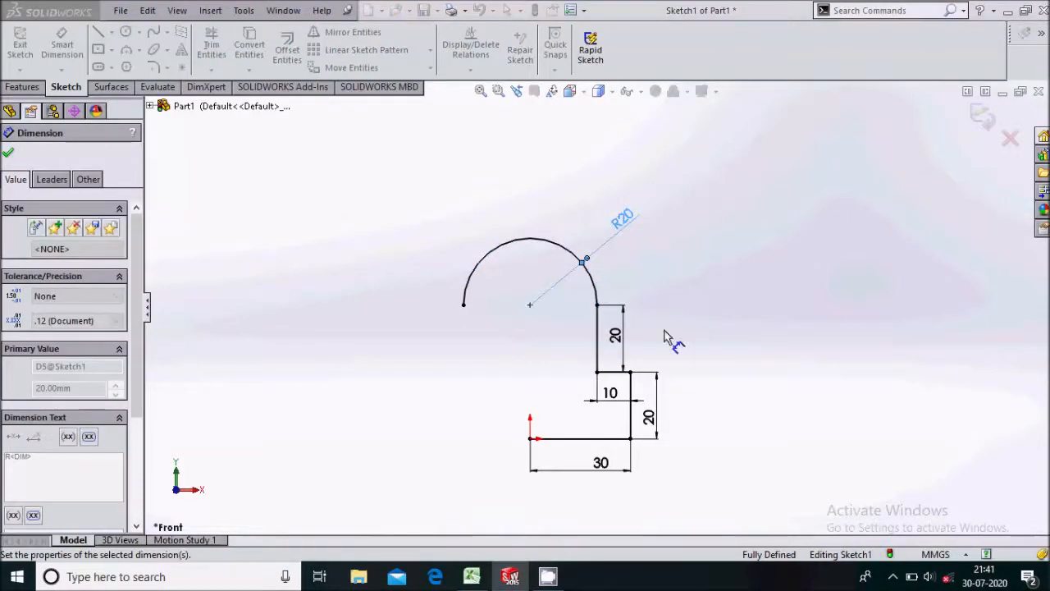
click(323, 199)
click(349, 32)
click(574, 438)
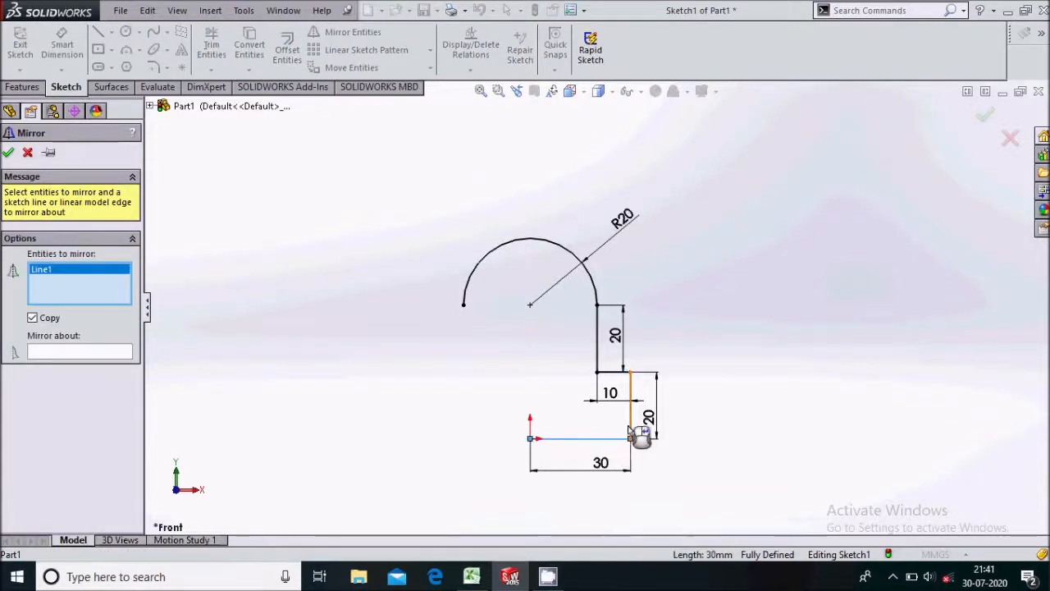
click(629, 421)
click(610, 374)
click(597, 352)
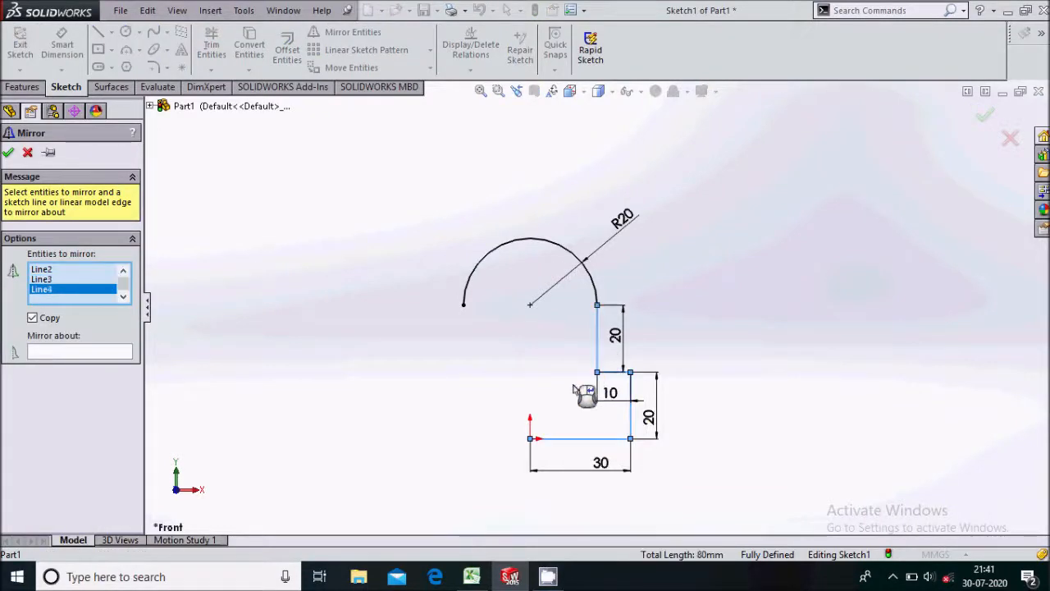
click(103, 351)
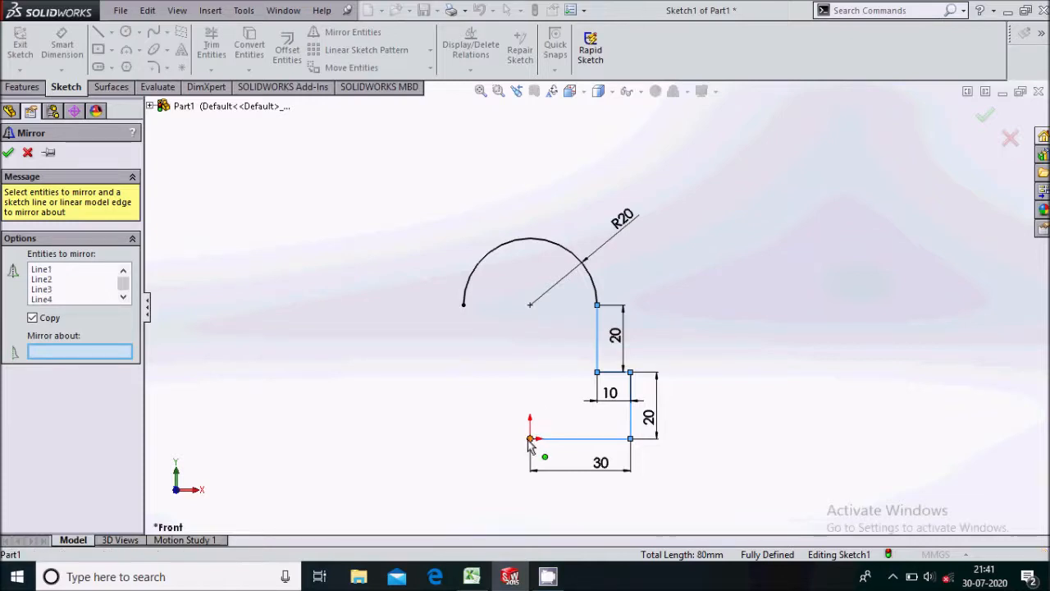
click(27, 152)
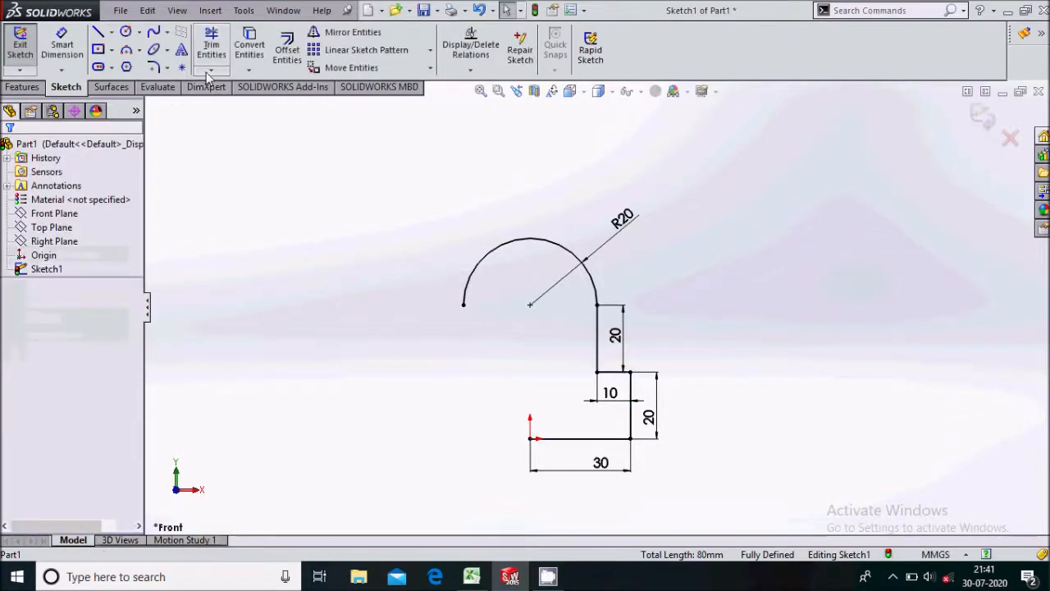
Step: Draw a vertical construction centerline from the origin up through the arc's centre, ending above the semicircular arc
click(111, 32)
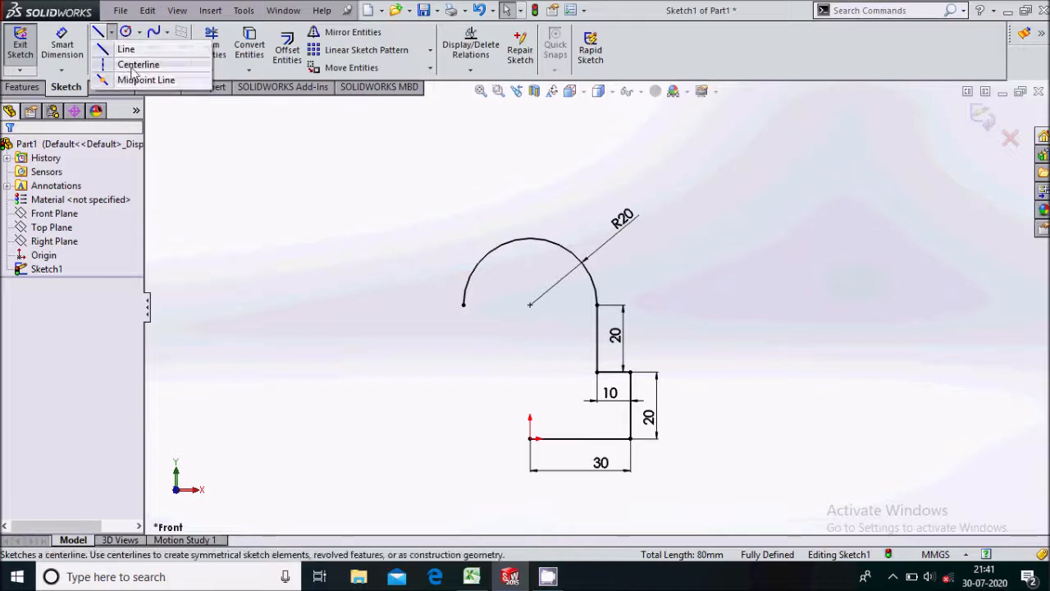
click(140, 63)
click(530, 438)
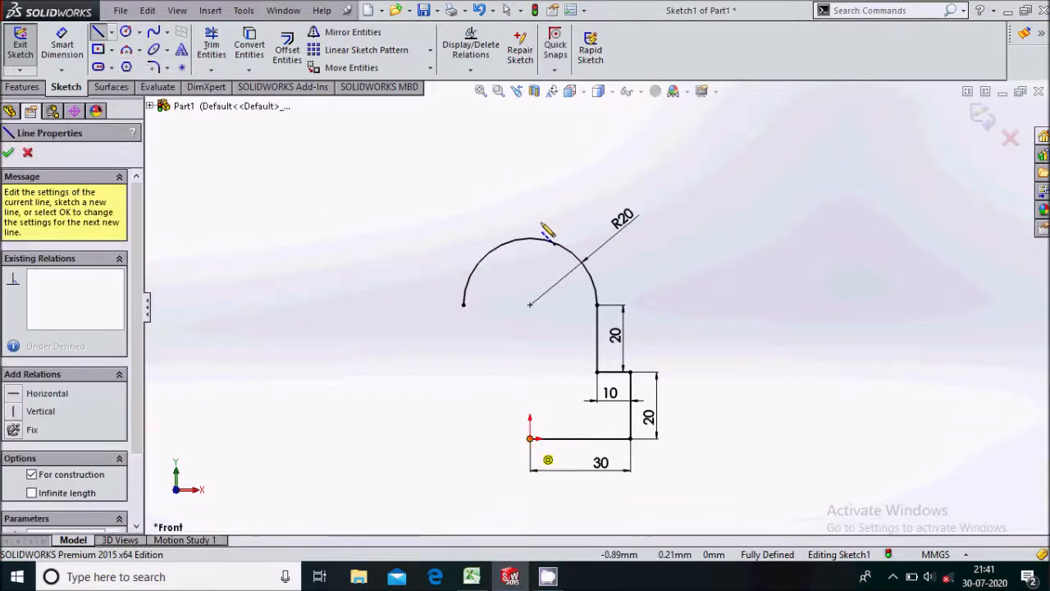
click(530, 211)
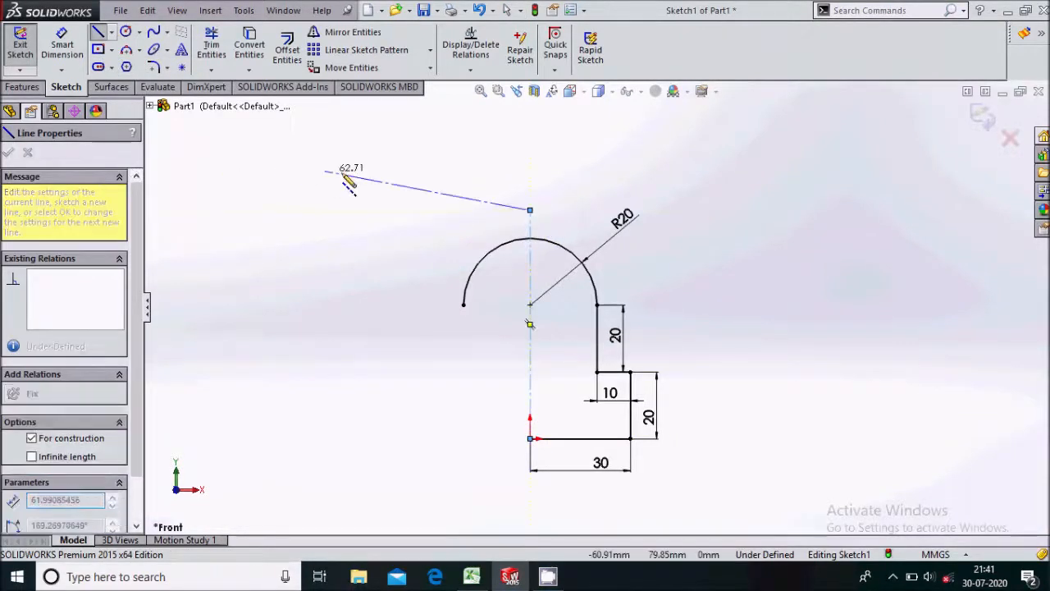
key(Escape)
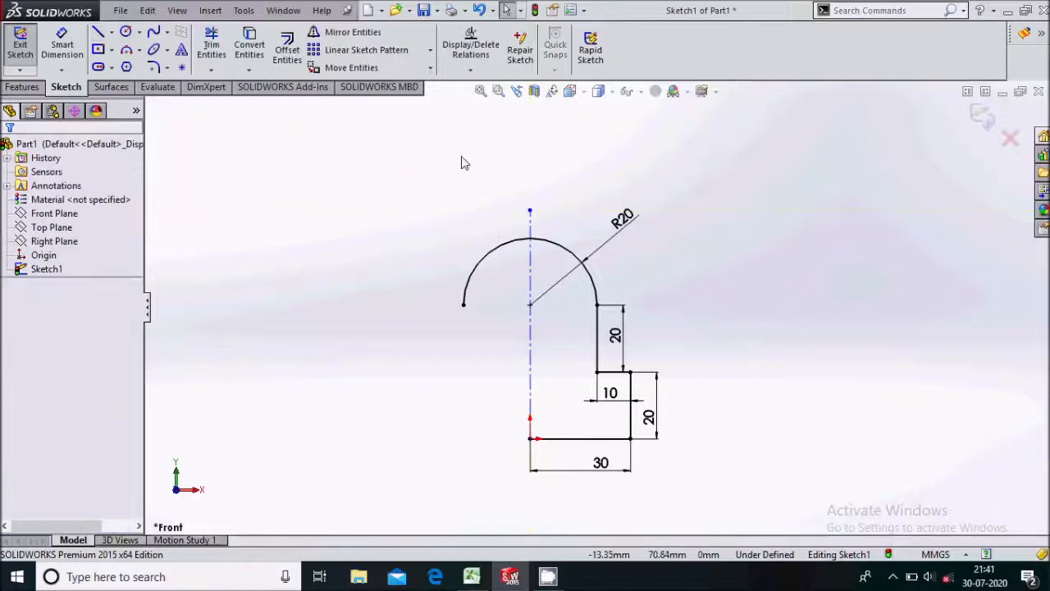
Step: Mirror the four stepped profile lines about the vertical centerline, and delete the 30 mm dimension on the base line
click(366, 35)
click(591, 438)
click(630, 398)
click(615, 373)
click(598, 351)
click(105, 350)
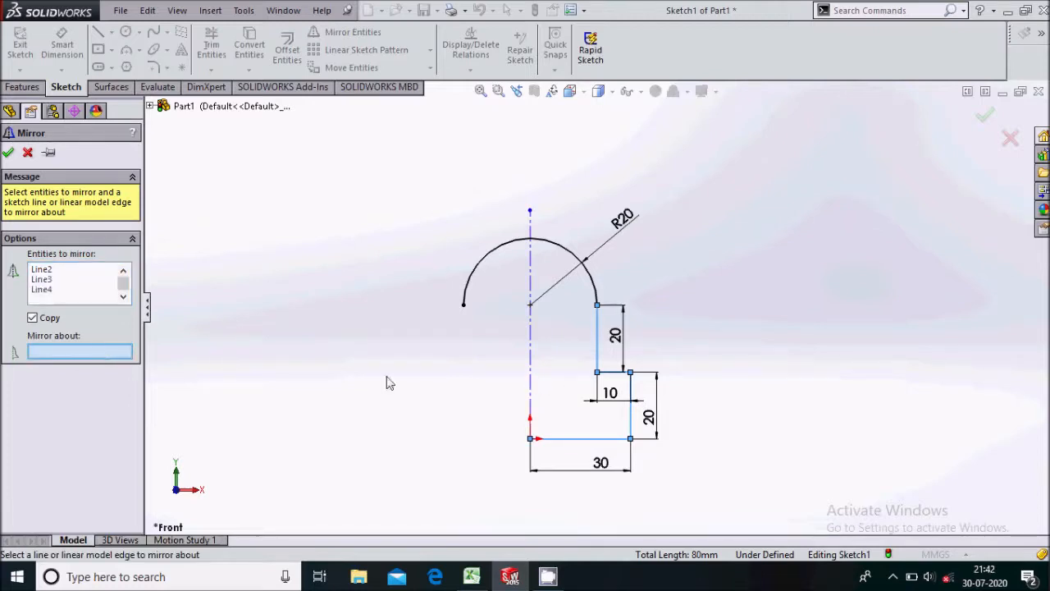
click(530, 377)
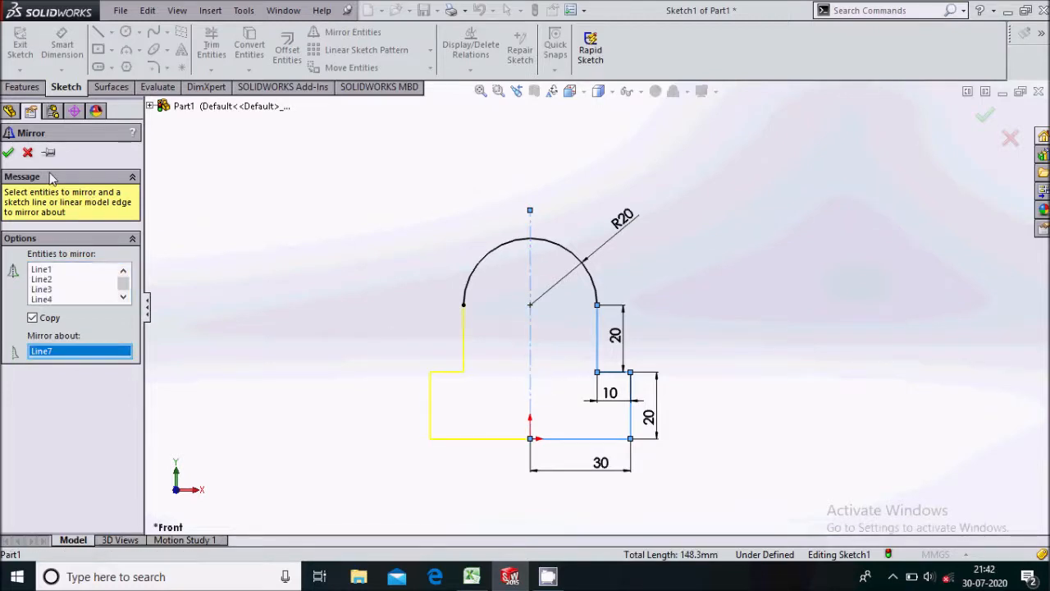
click(10, 152)
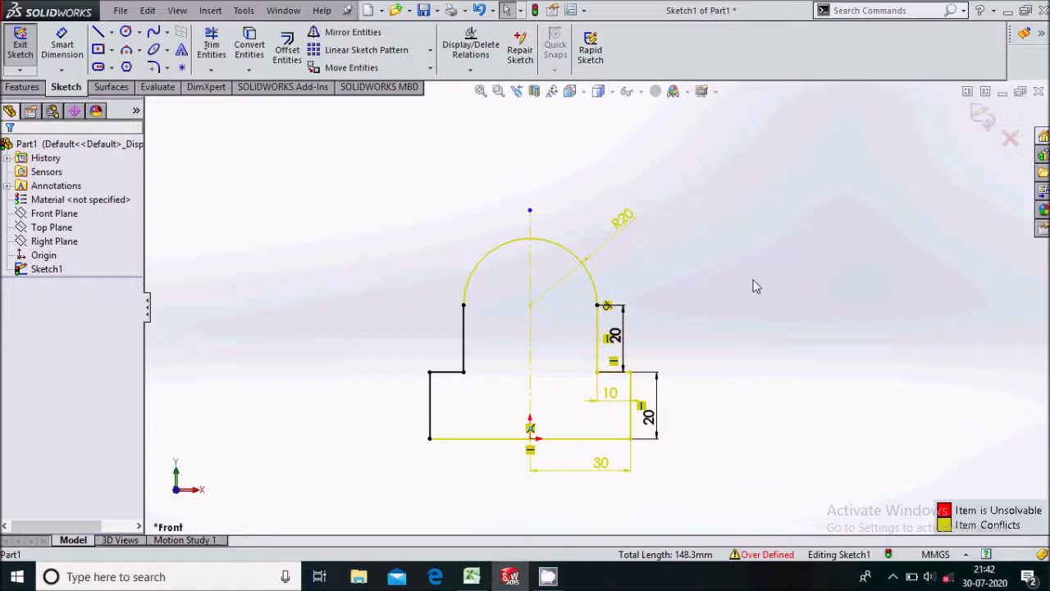
click(604, 476)
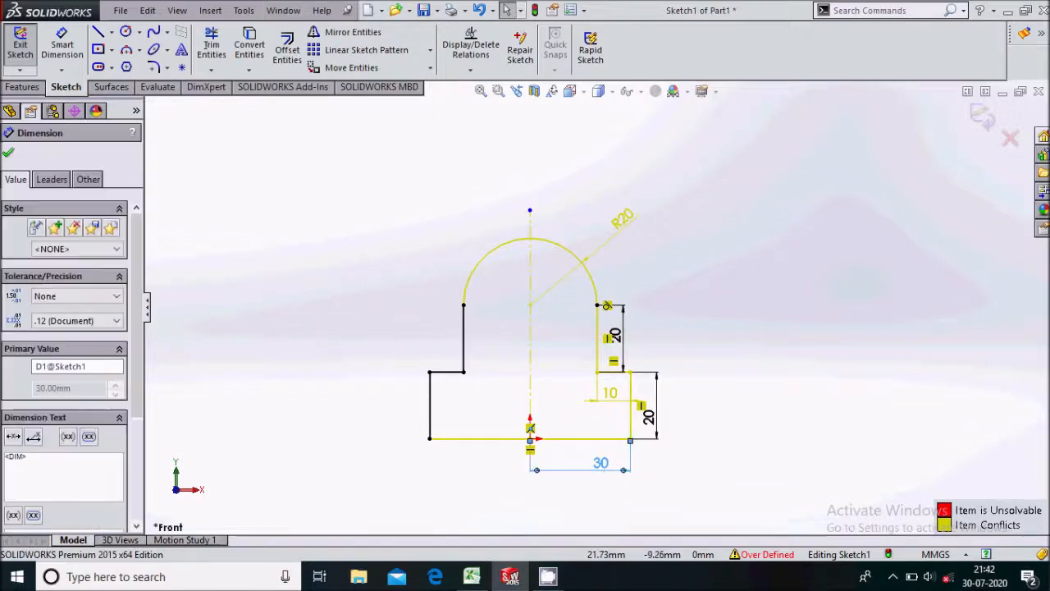
key(Delete)
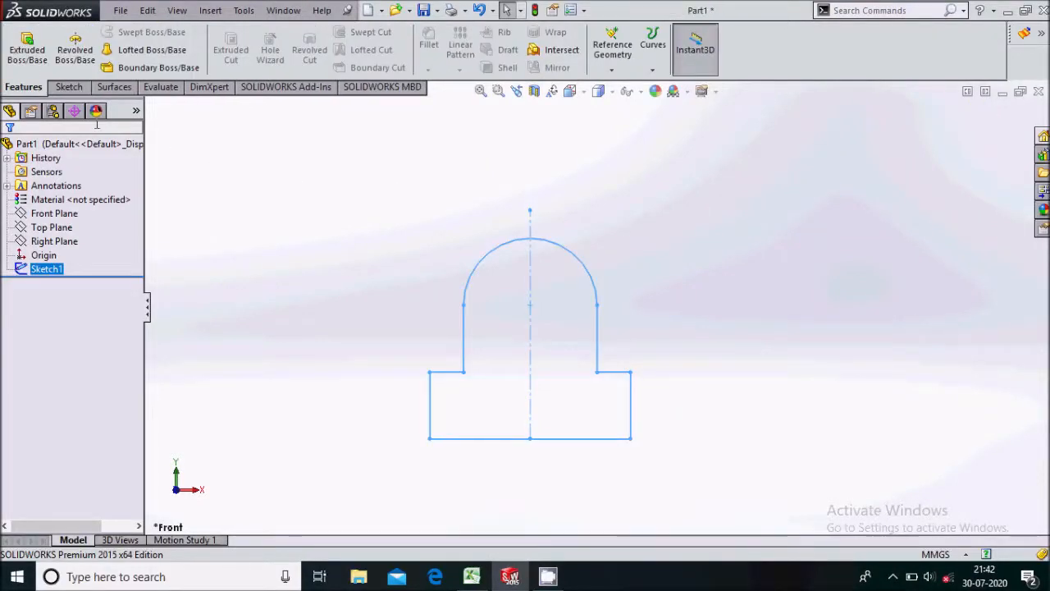
Step: Extrude the closed, round-topped profile as a 10 mm blind boss
click(27, 46)
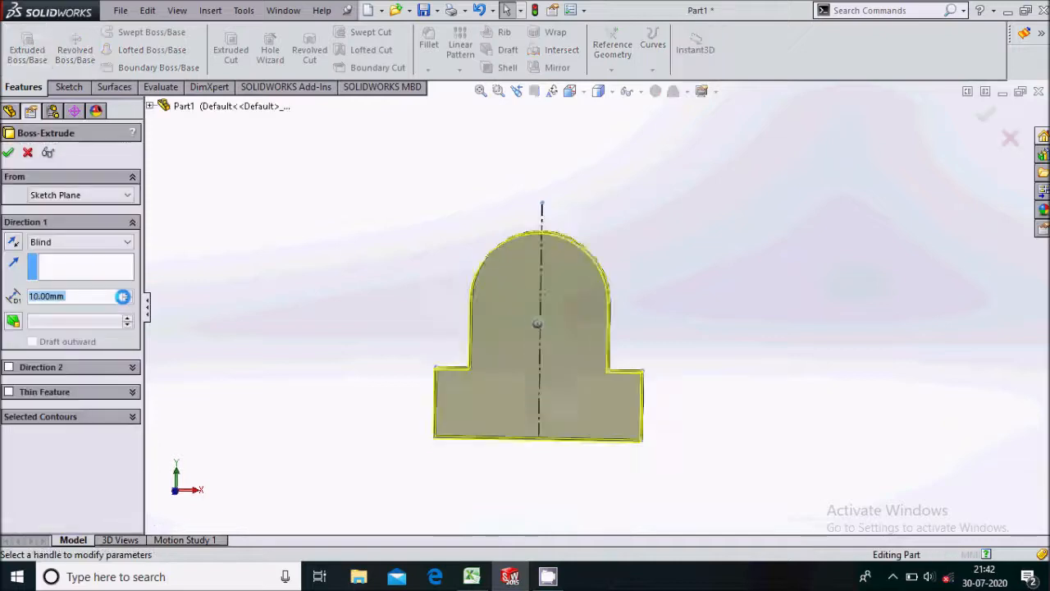
click(7, 153)
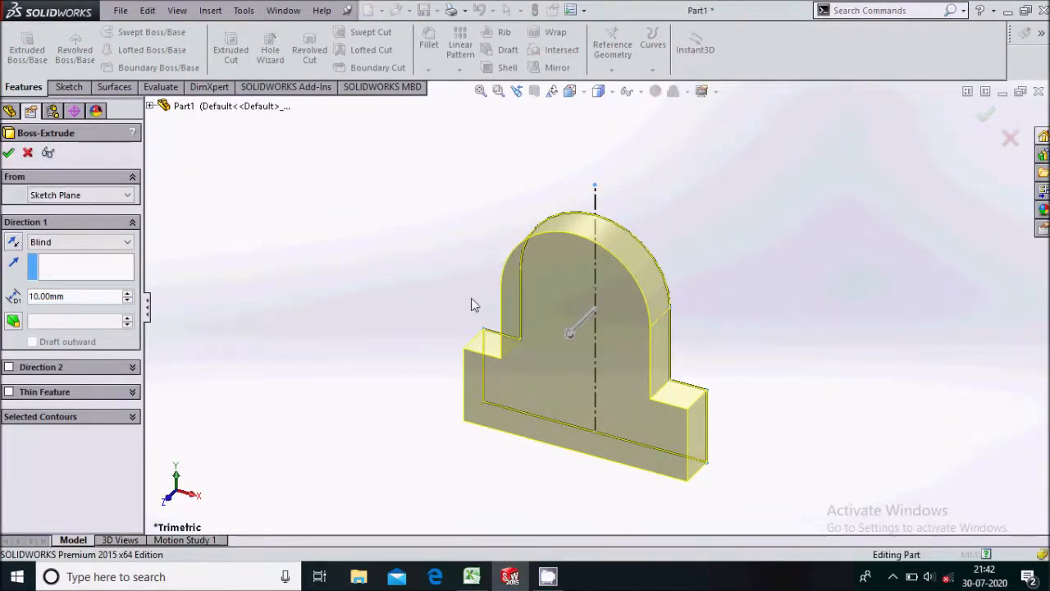
Step: Sketch a circle about 17.7 mm in diameter on the plate's front face, concentric with its rounded top
click(621, 320)
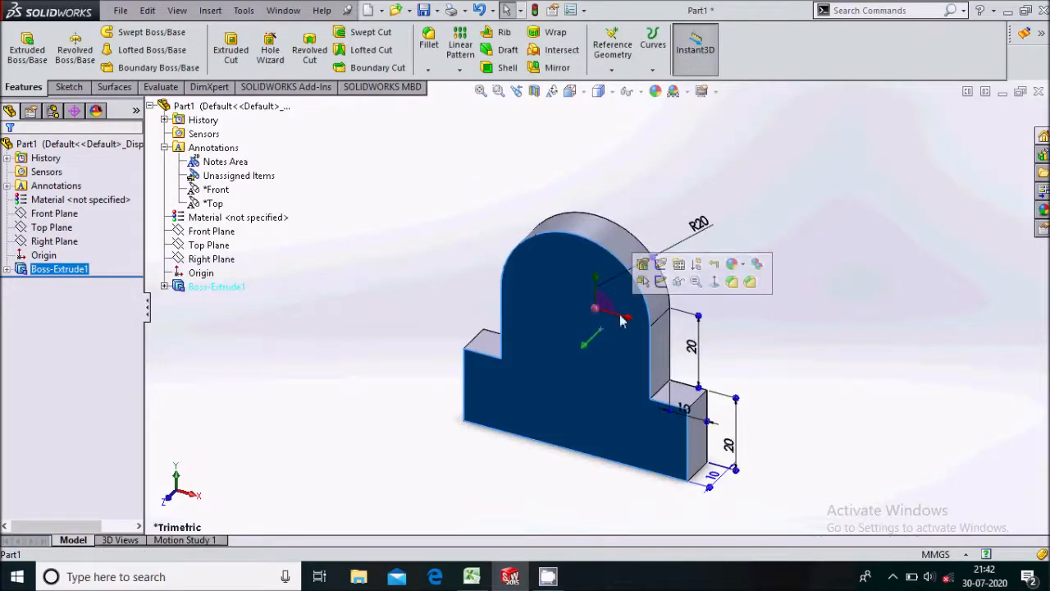
click(661, 281)
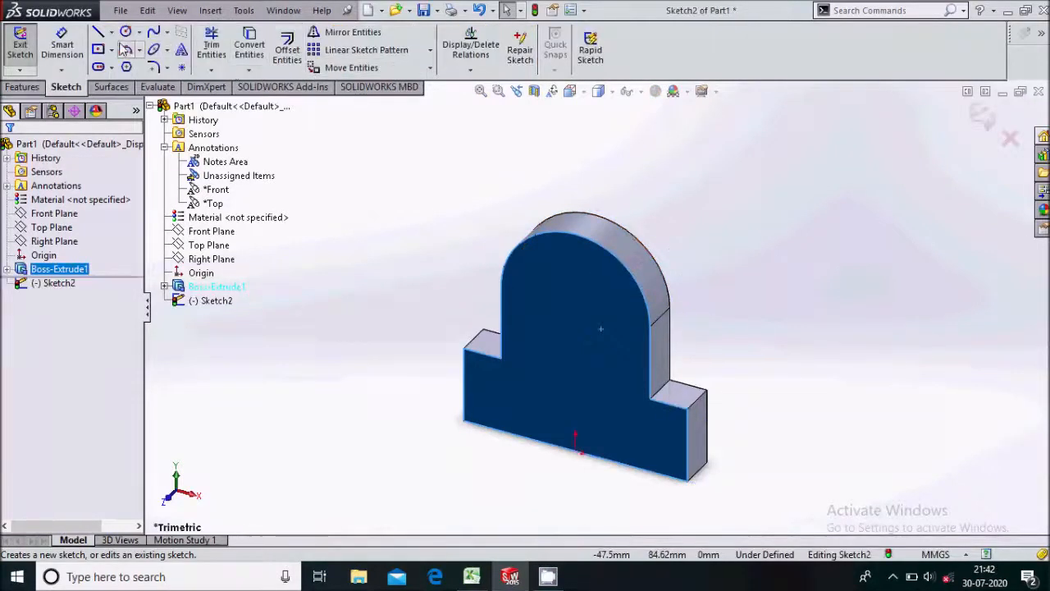
click(126, 32)
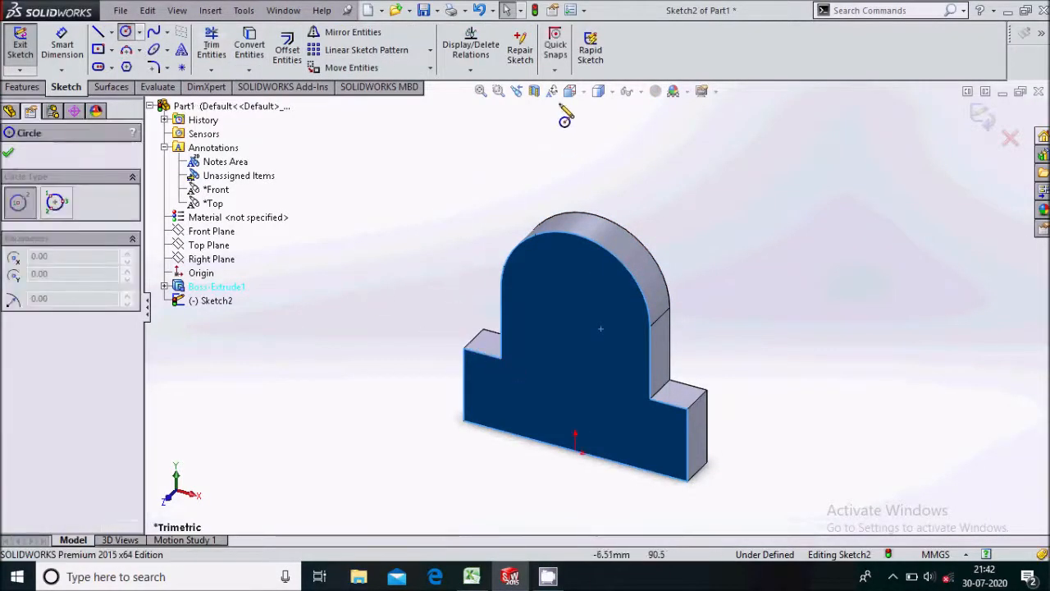
click(571, 92)
click(653, 182)
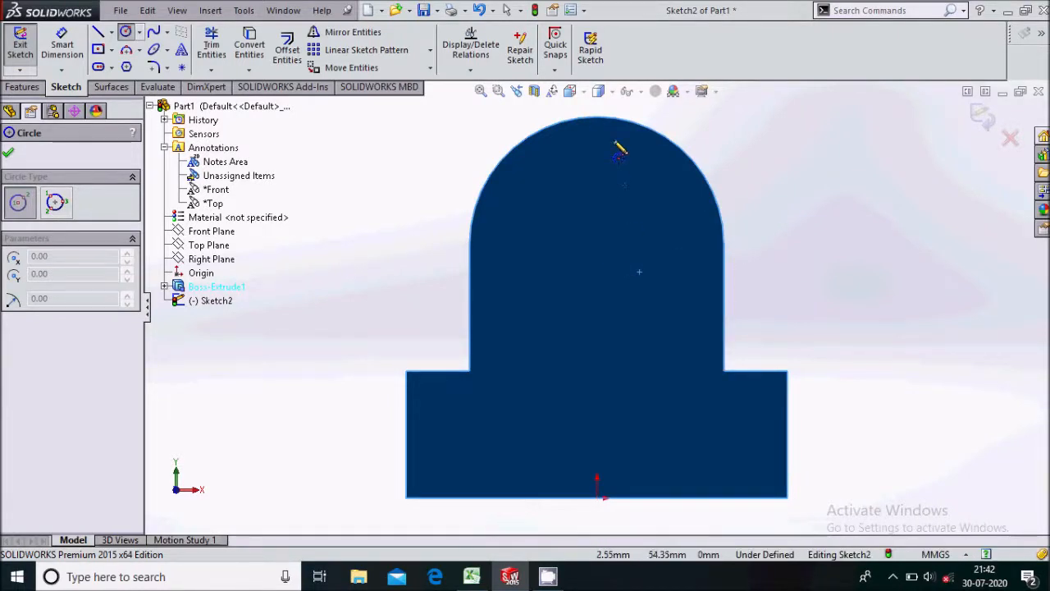
click(597, 244)
click(643, 276)
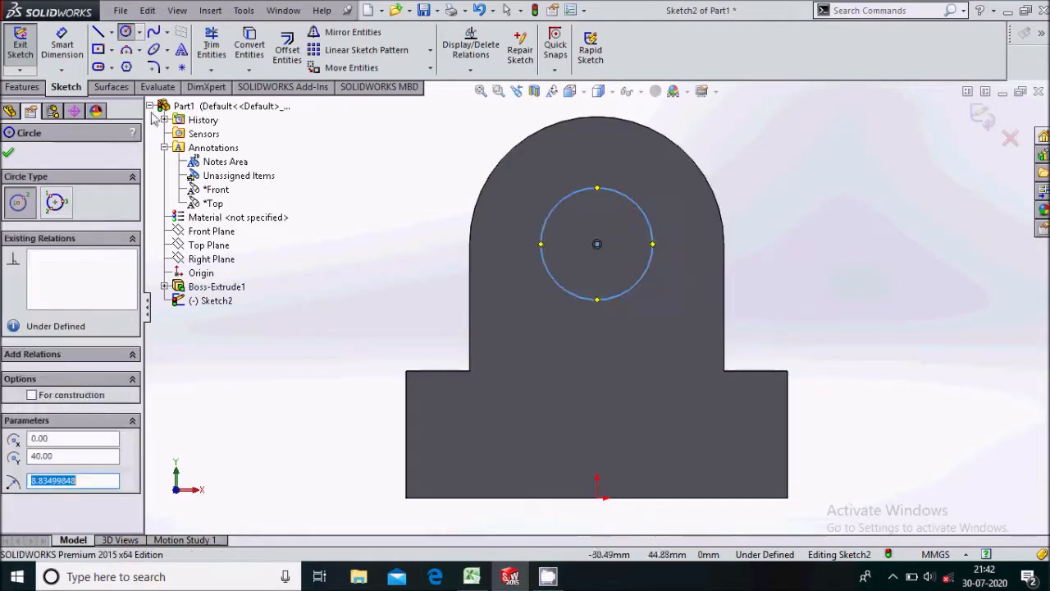
Step: Dimension the circle on the front face with a diameter of 20 mm
click(53, 50)
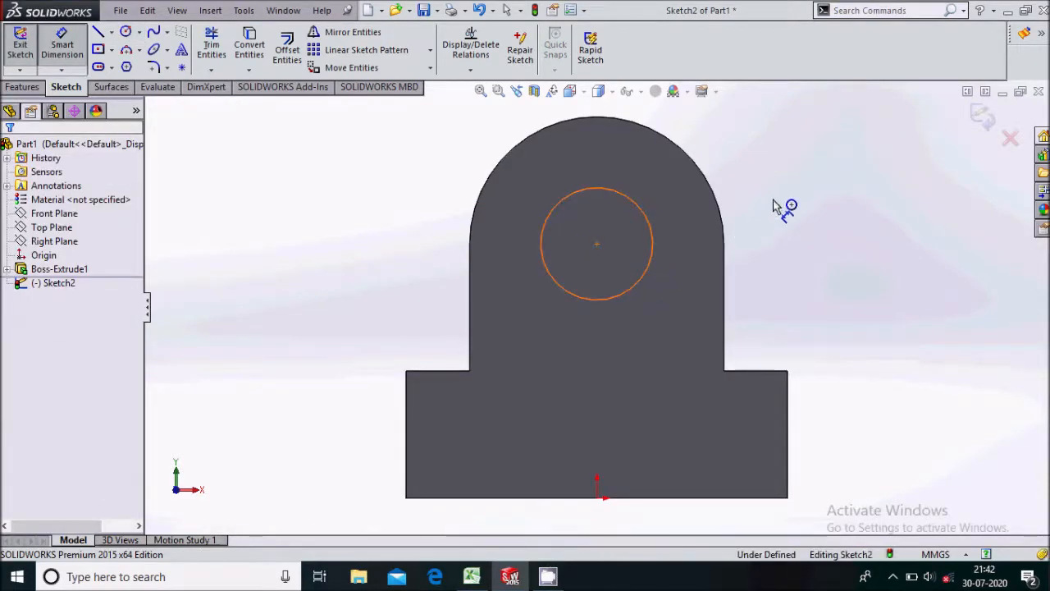
click(830, 236)
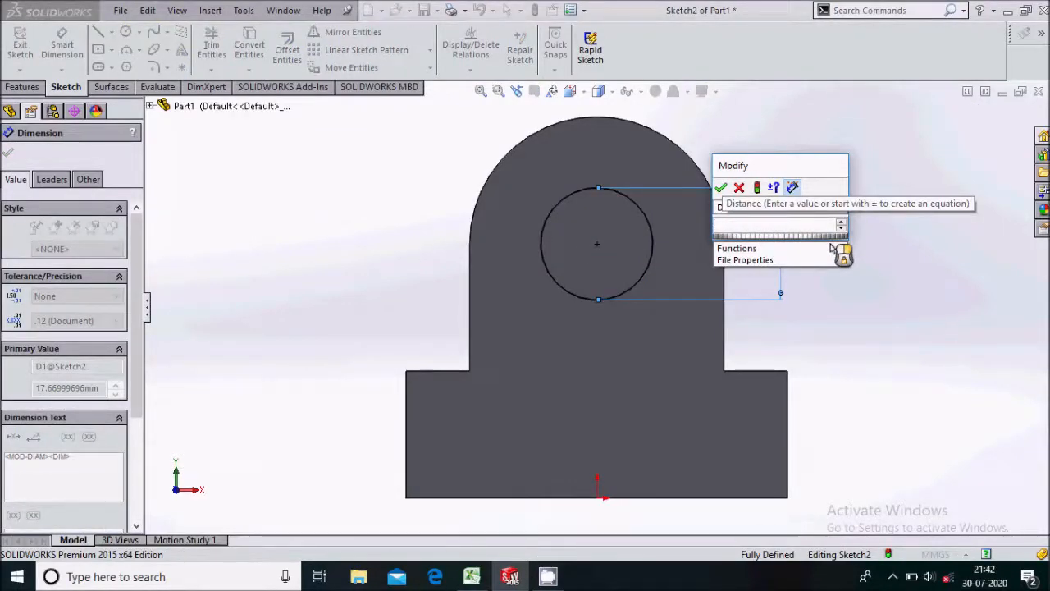
text(20)
key(Return)
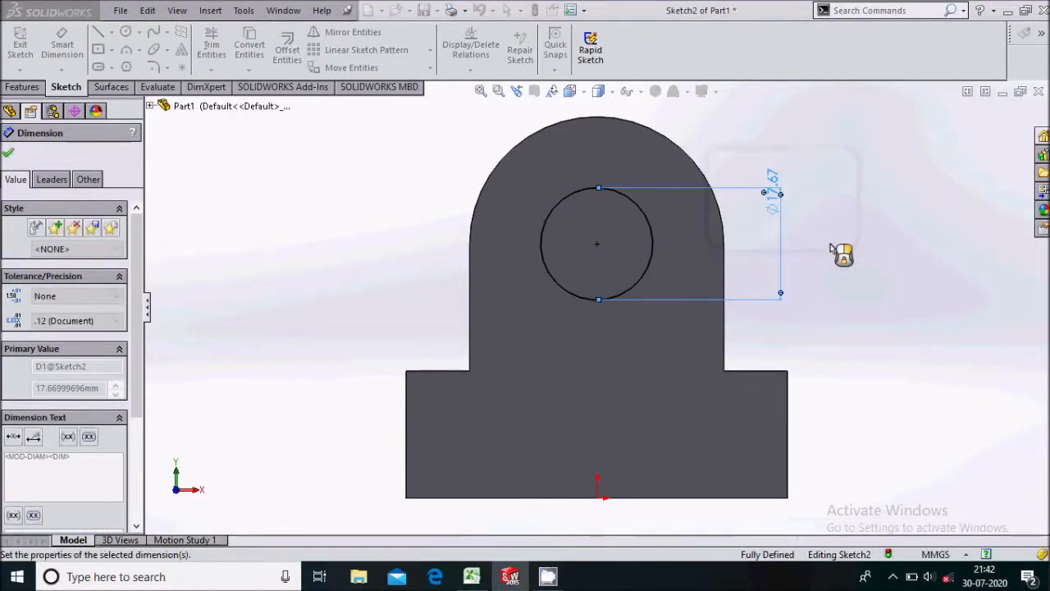
click(9, 154)
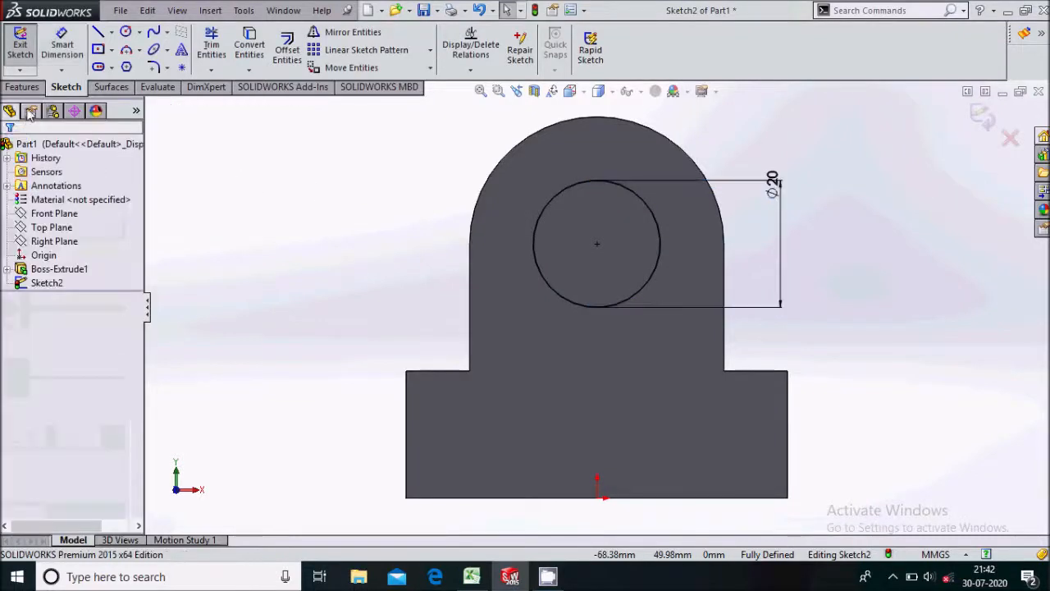
Step: Extrude the circle 20 mm outward from the front face as a blind boss merged with the plate
click(23, 86)
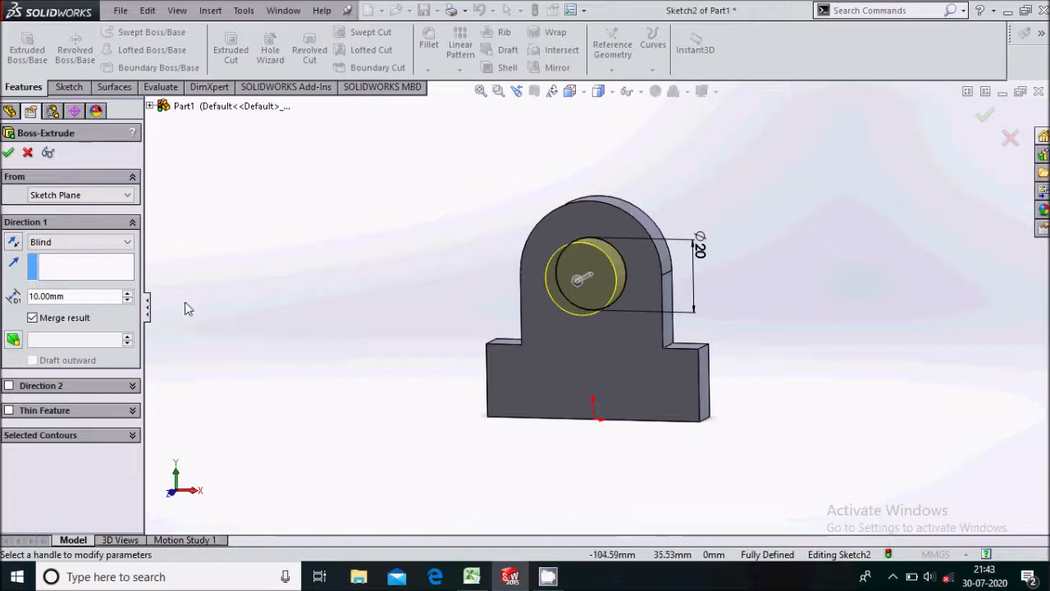
double_click(78, 296)
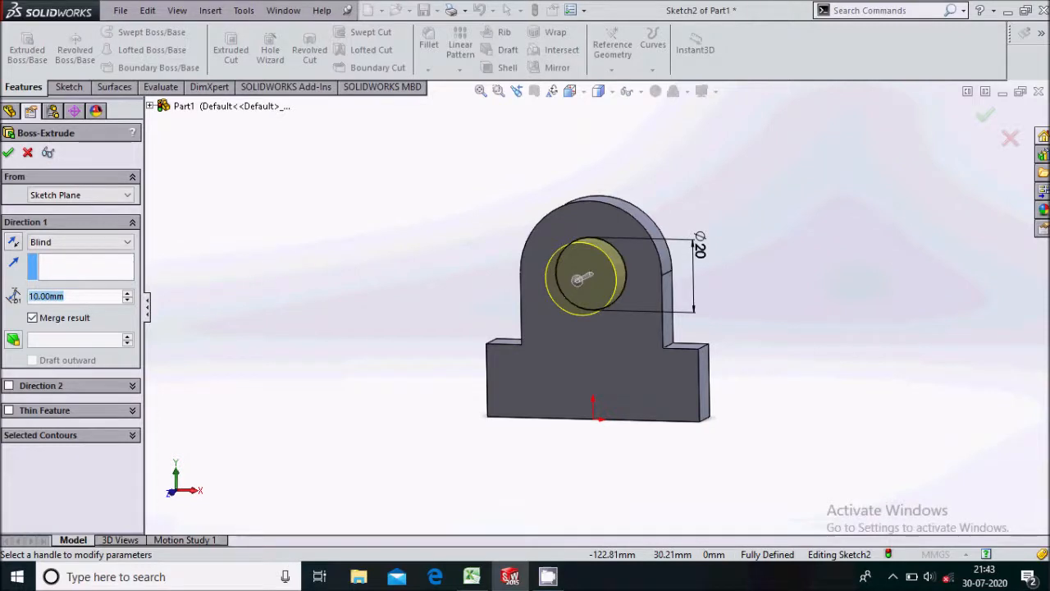
text(20)
key(Return)
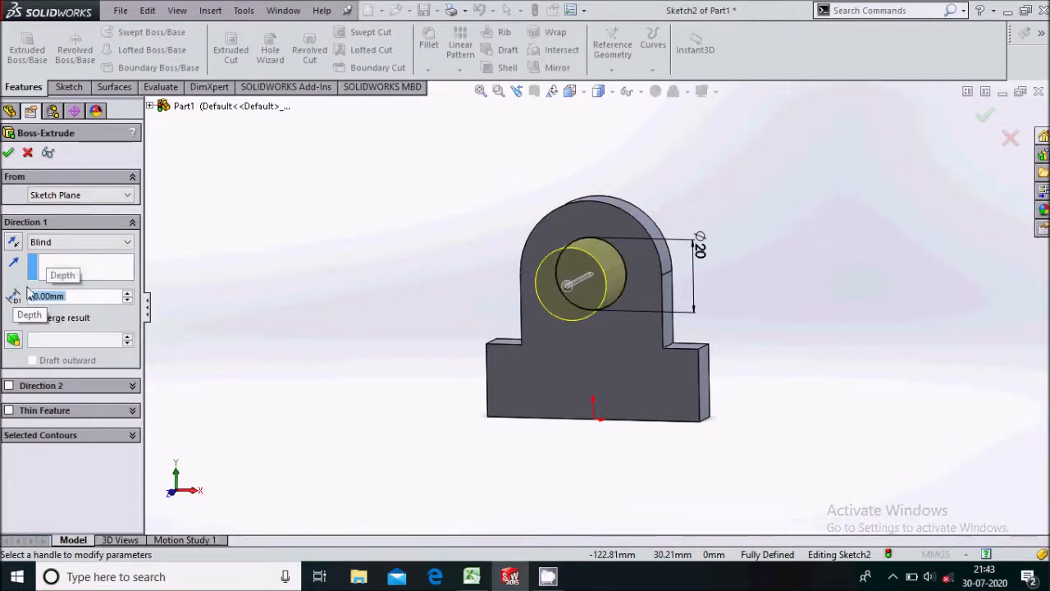
click(8, 153)
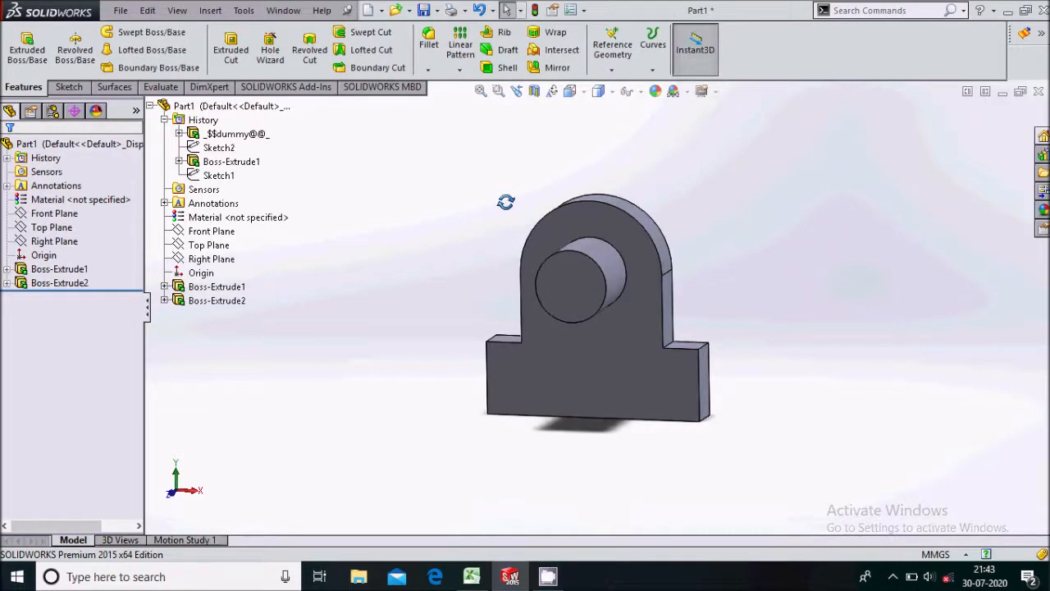
Step: Start saving the part and create a new folder named crank inside Documents
key(ctrl+s)
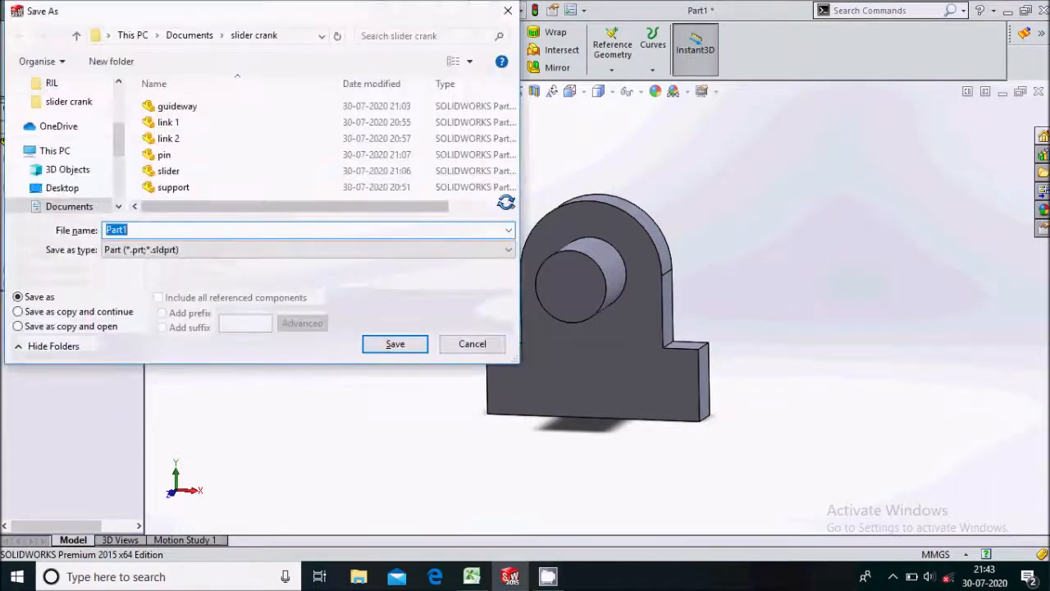
click(78, 36)
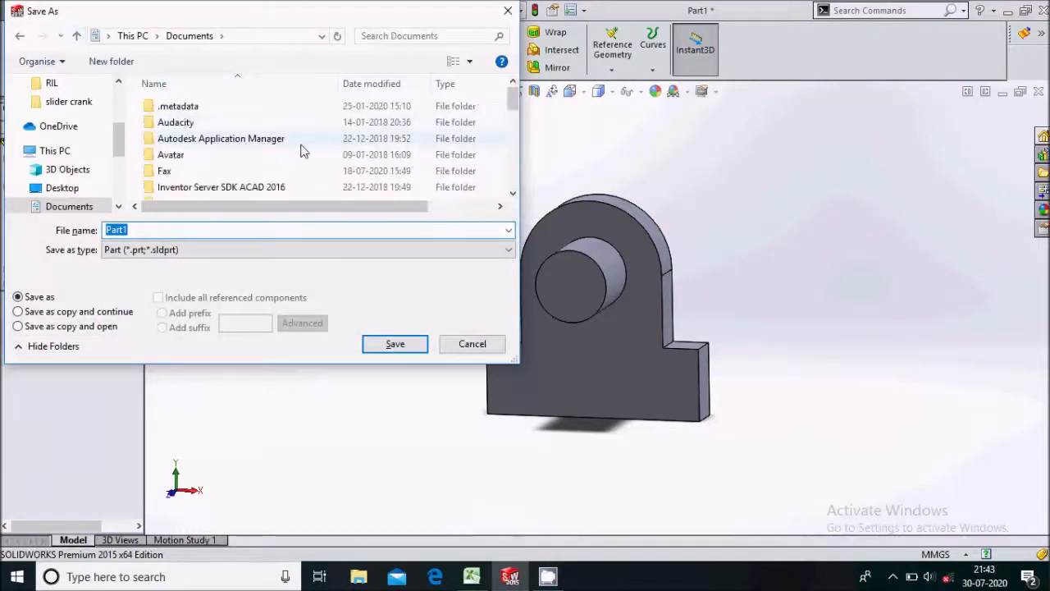
right_click(316, 167)
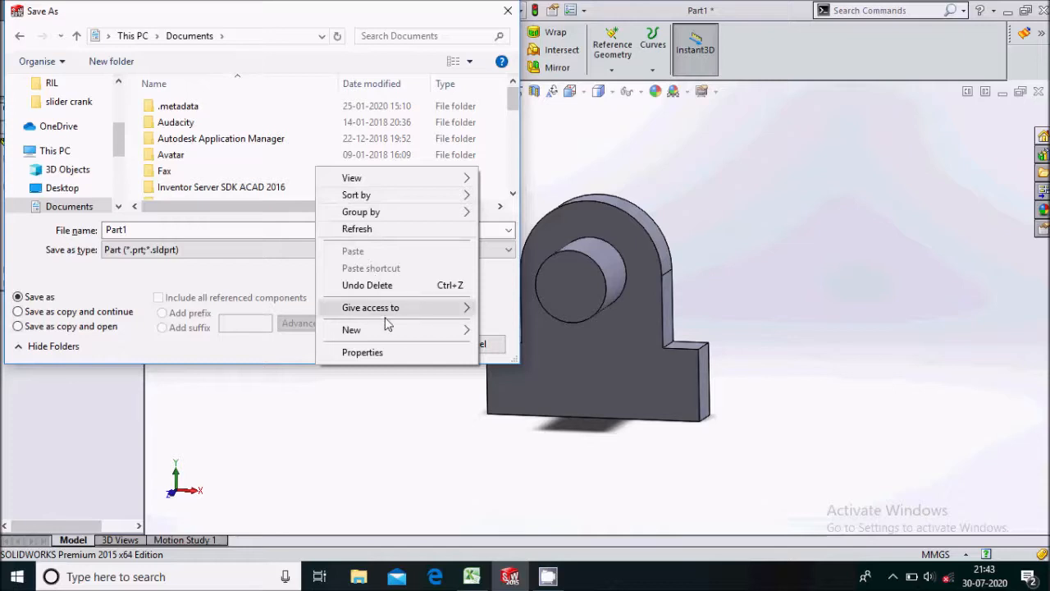
mouse_move(447, 338)
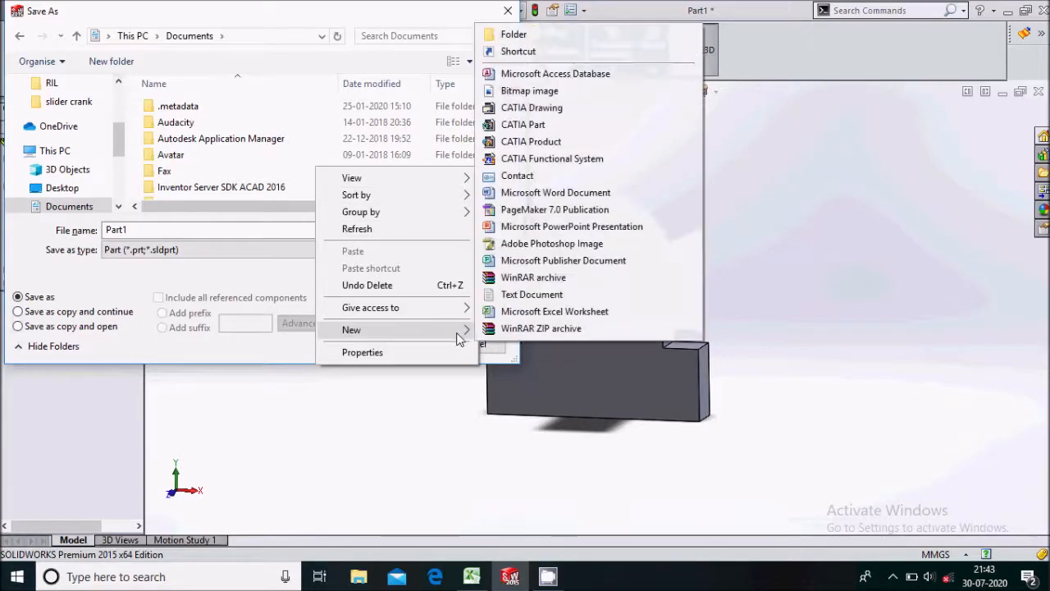
click(517, 37)
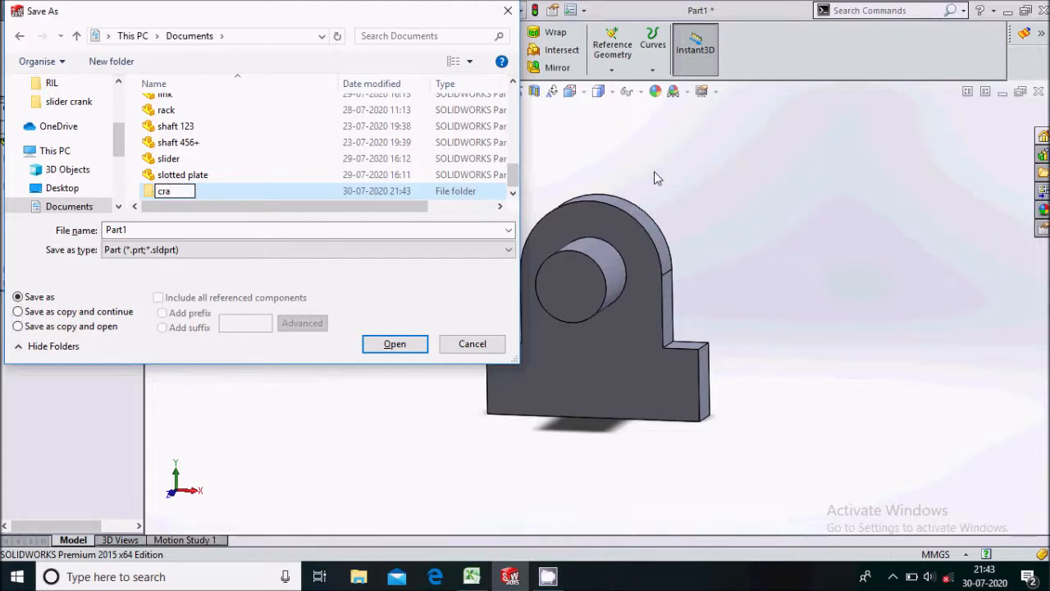
Step: Save the part in the crank folder under the file name support
double_click(263, 192)
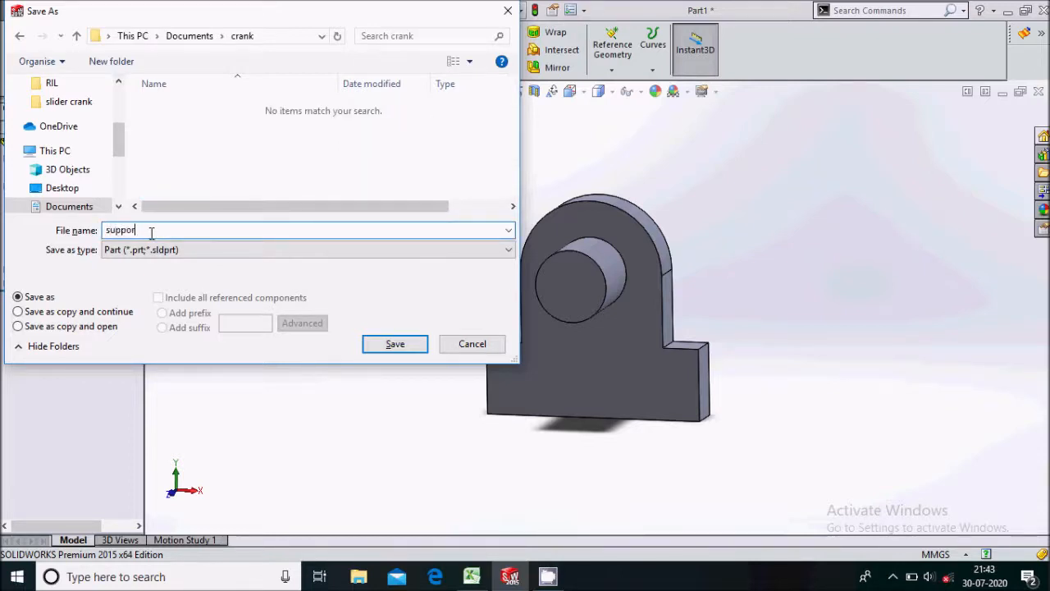
click(395, 345)
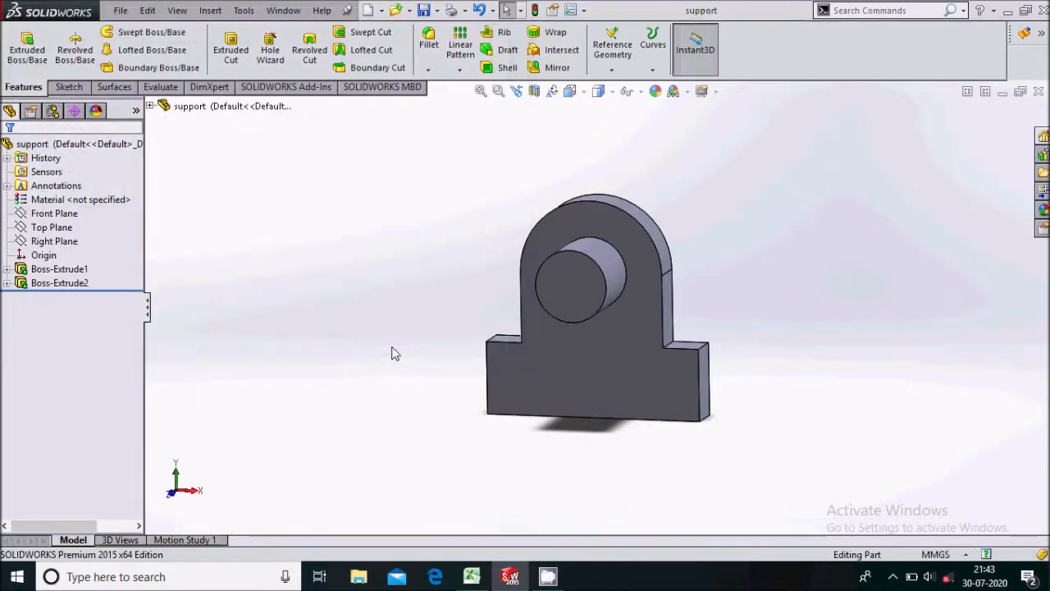
Step: Close the support part and create a new part document
click(1038, 92)
click(121, 12)
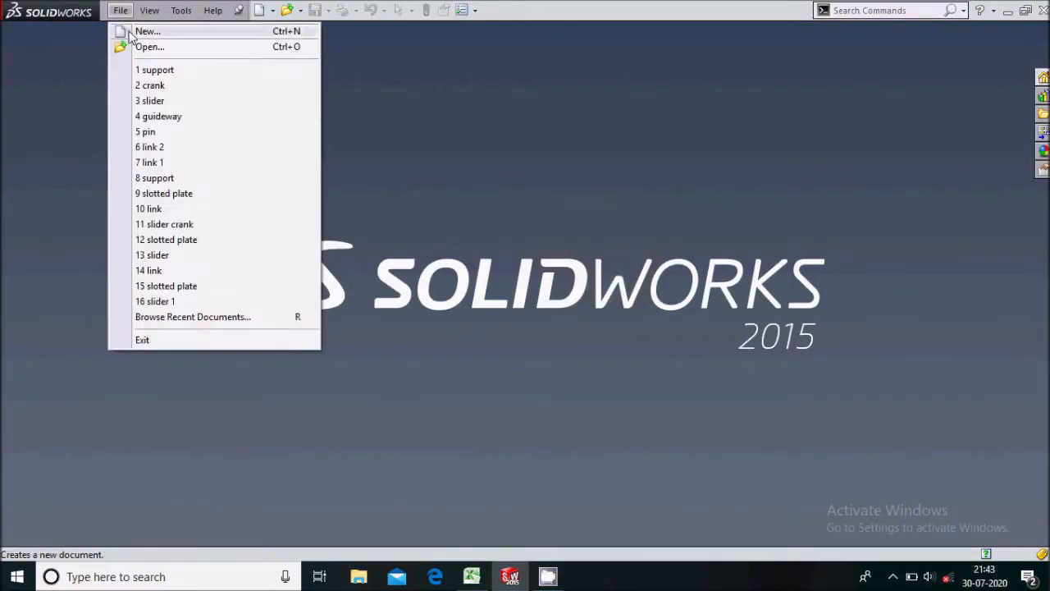
click(130, 29)
click(542, 504)
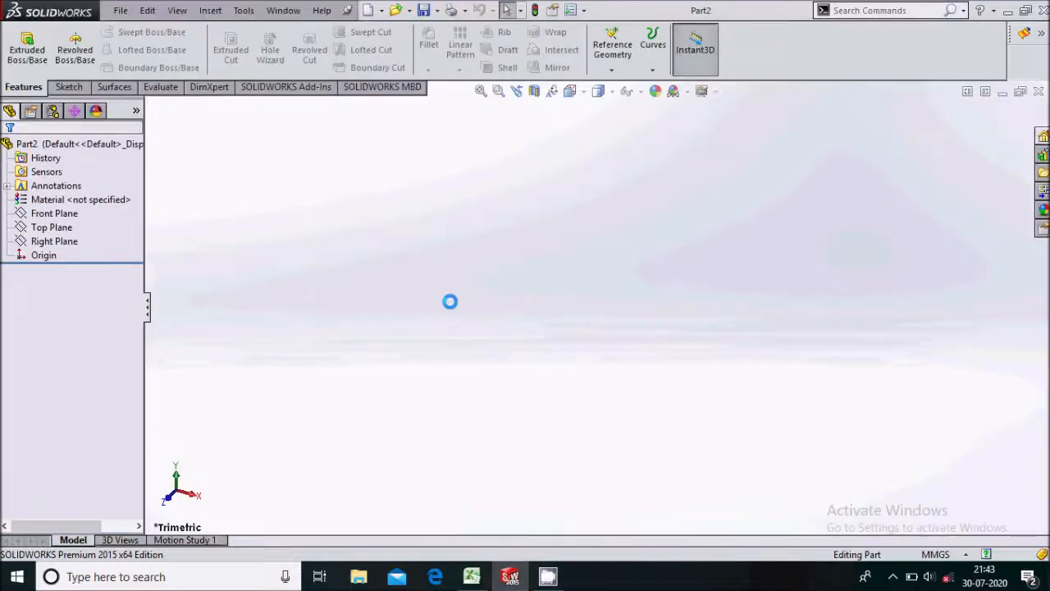
Step: Sketch a horizontal centerpoint straight slot on the Front Plane, centred on the origin, about 142 mm between centres and 29 mm wide
click(56, 213)
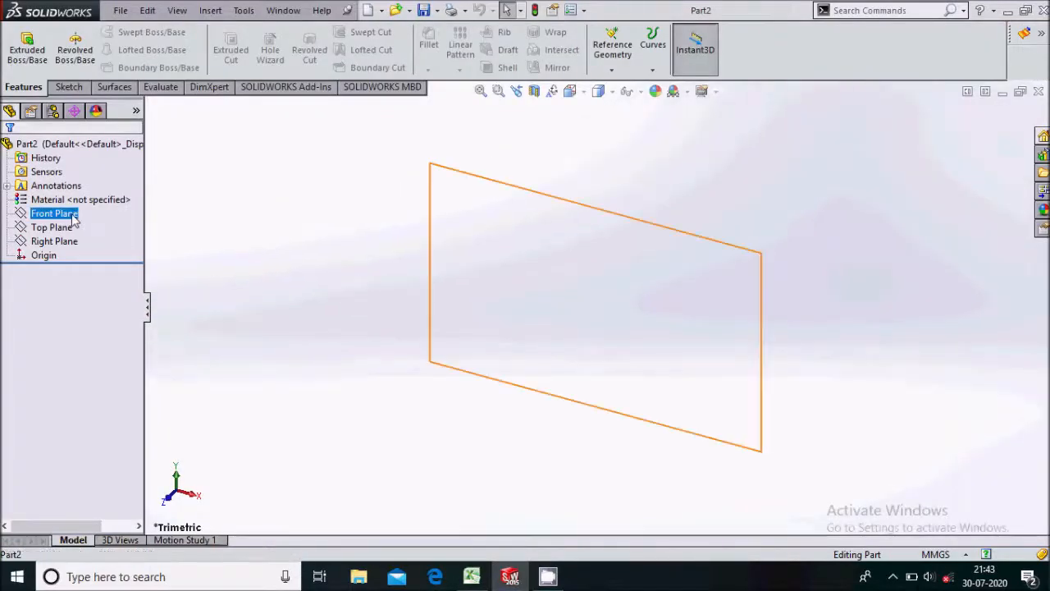
click(100, 192)
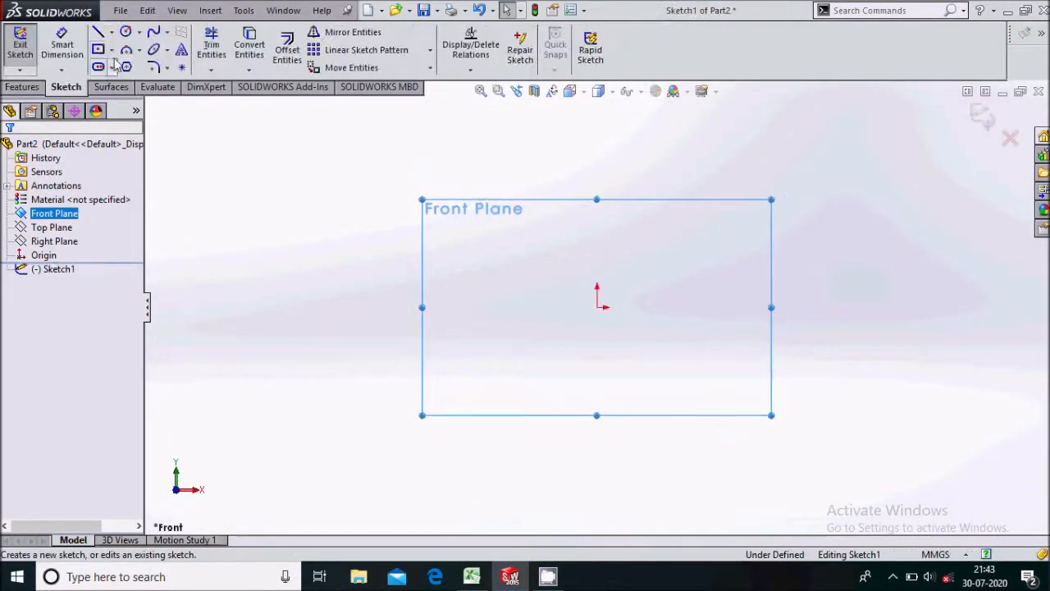
click(112, 68)
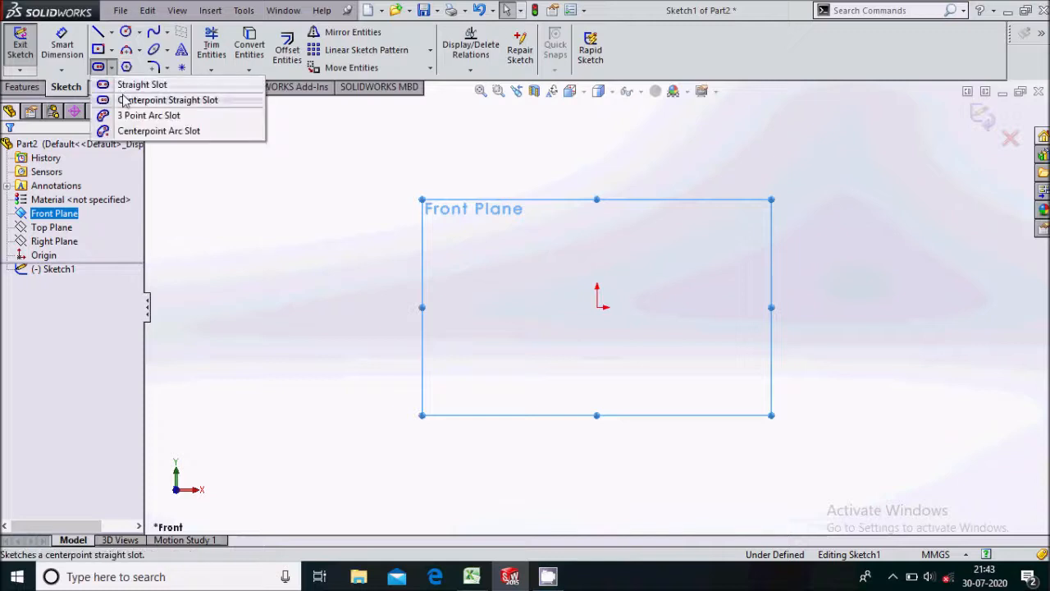
click(136, 100)
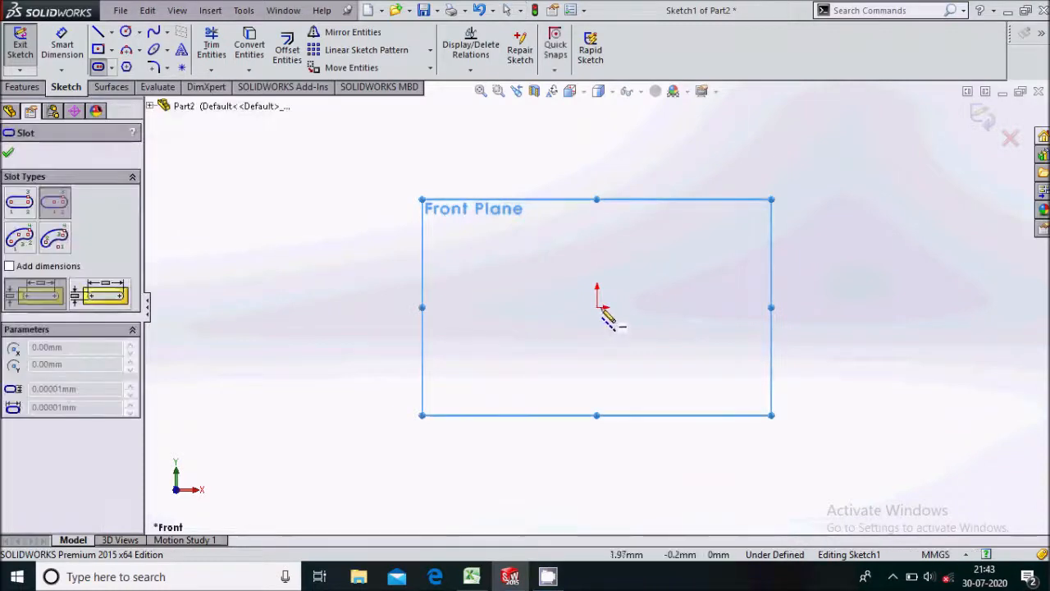
click(596, 307)
click(738, 307)
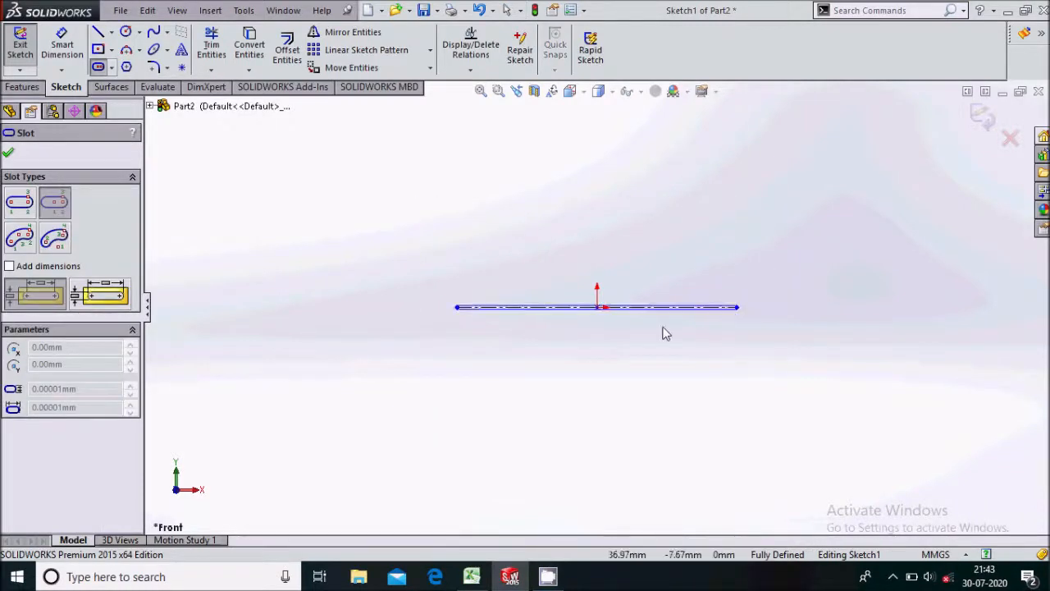
click(672, 335)
click(8, 155)
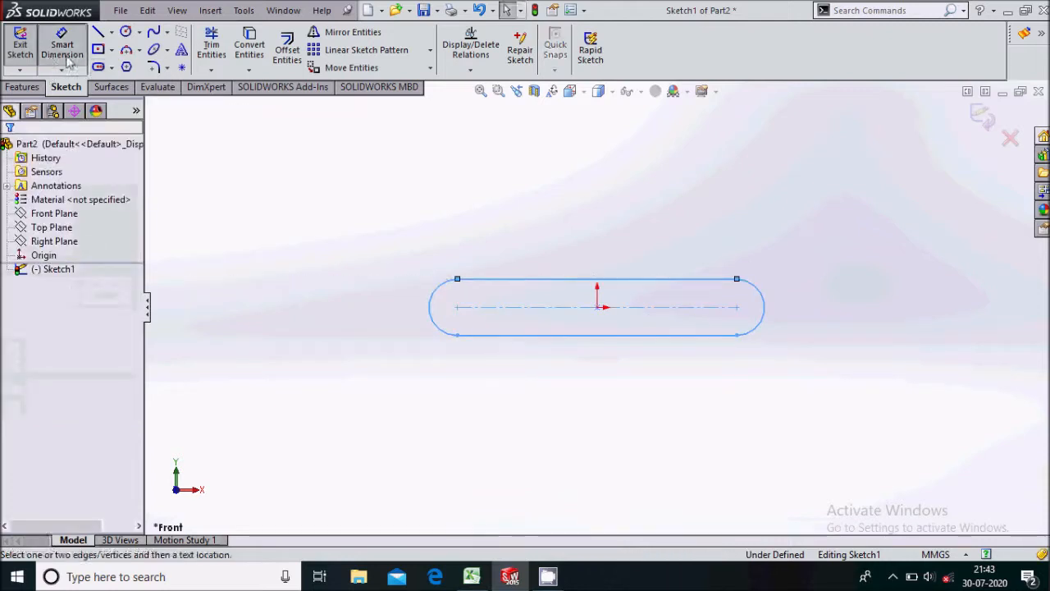
Step: Dimension the slot's width between its two straight edges as 30 mm
click(502, 335)
click(500, 279)
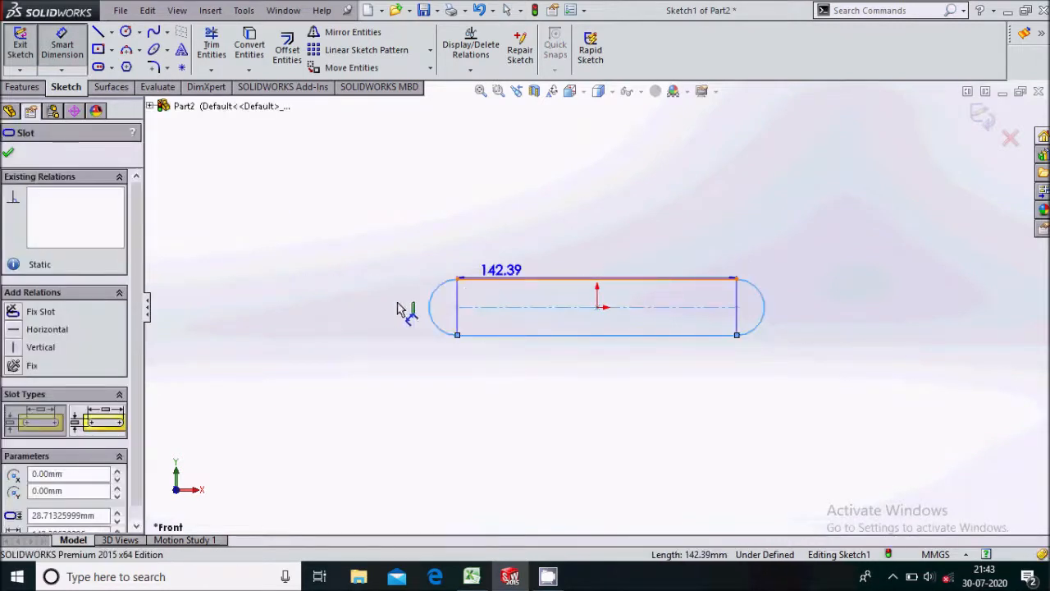
click(386, 315)
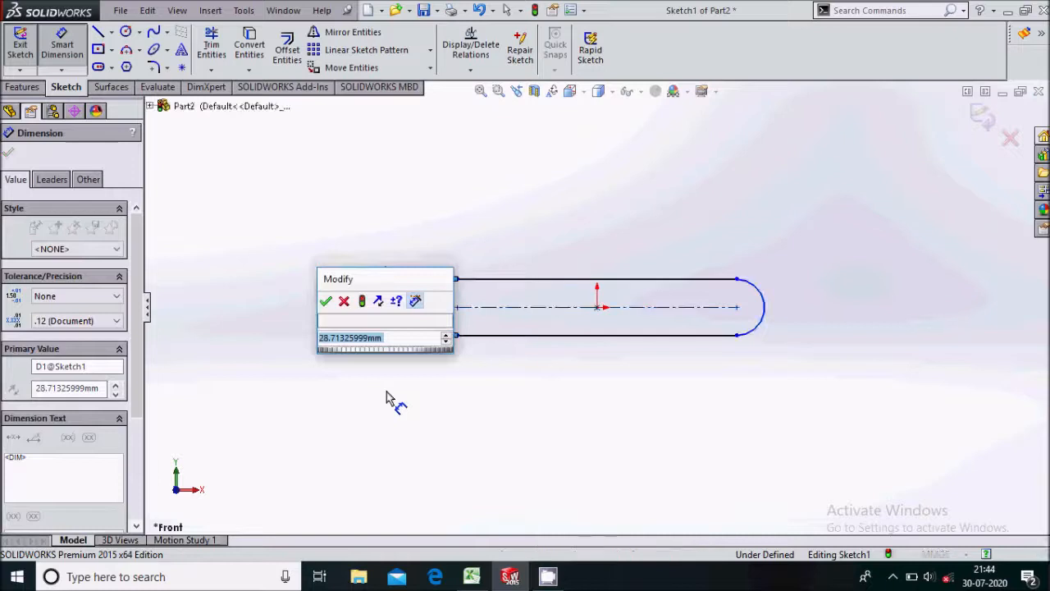
text(=)
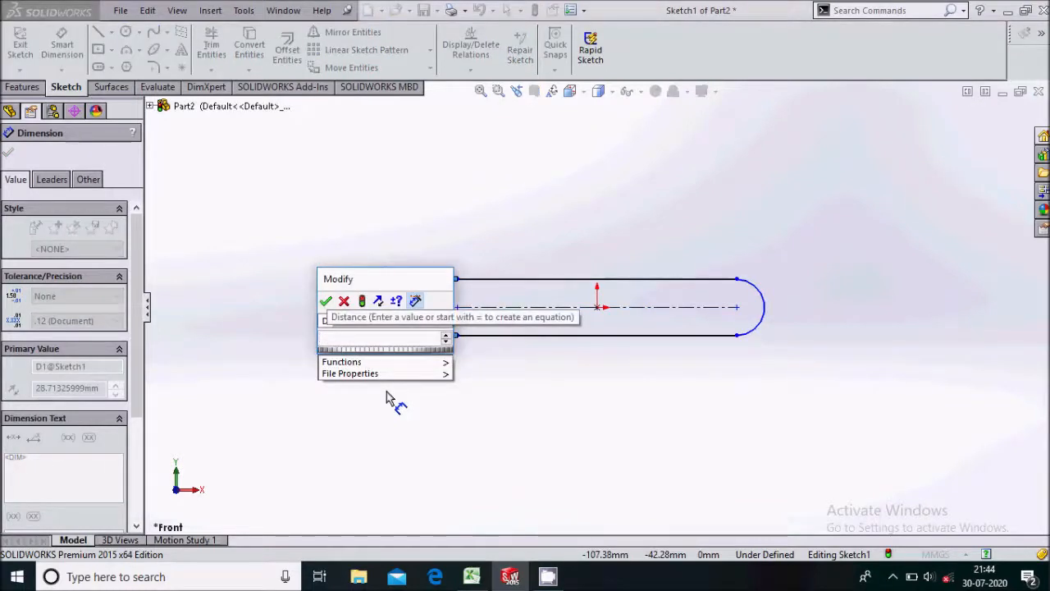
text(30)
key(Return)
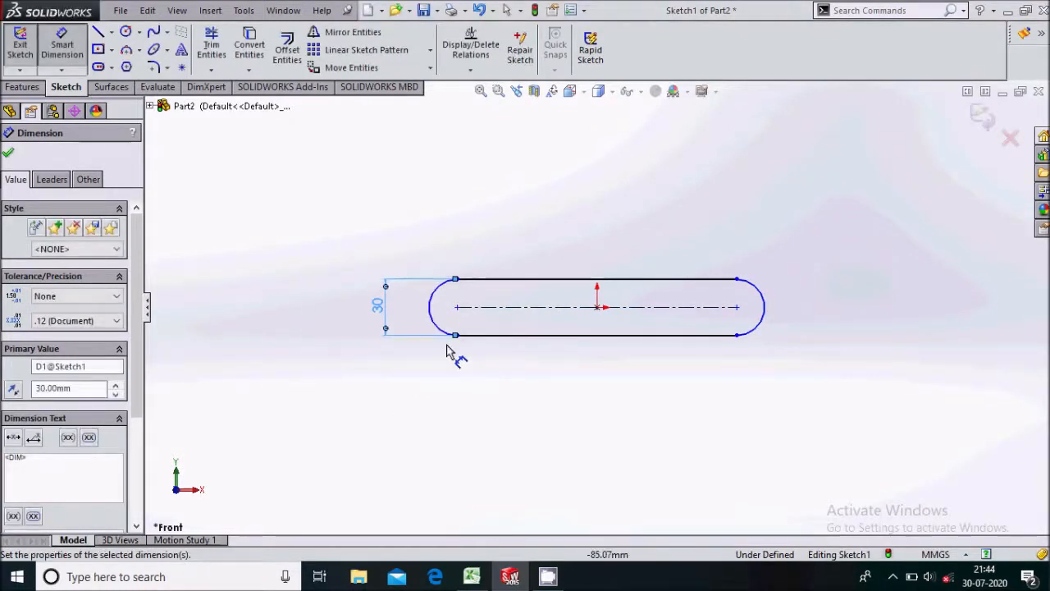
Step: Dimension the distance between the slot's end-arc centres as 200 mm
click(733, 331)
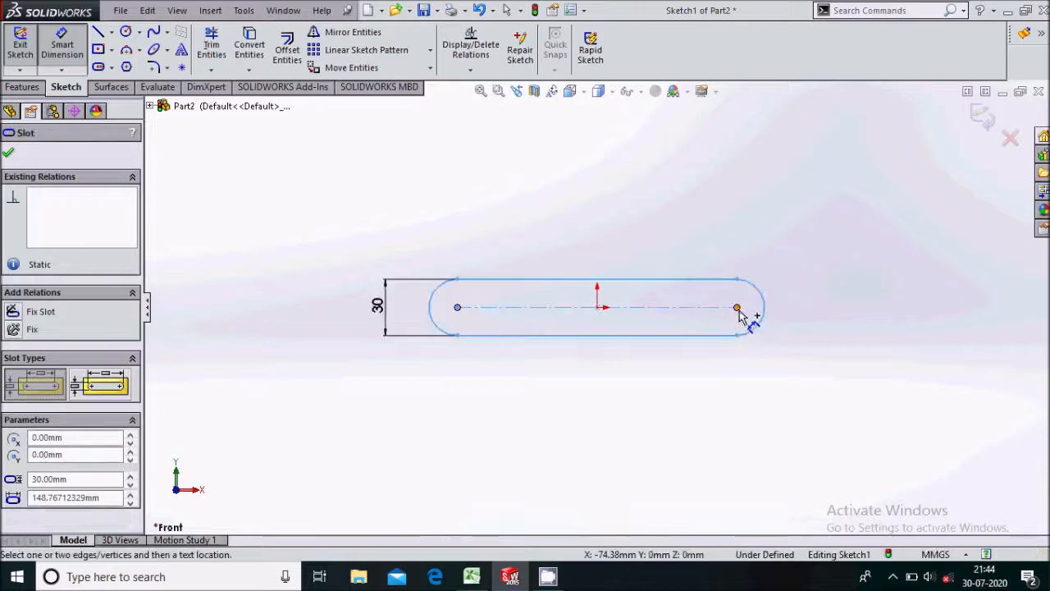
click(678, 244)
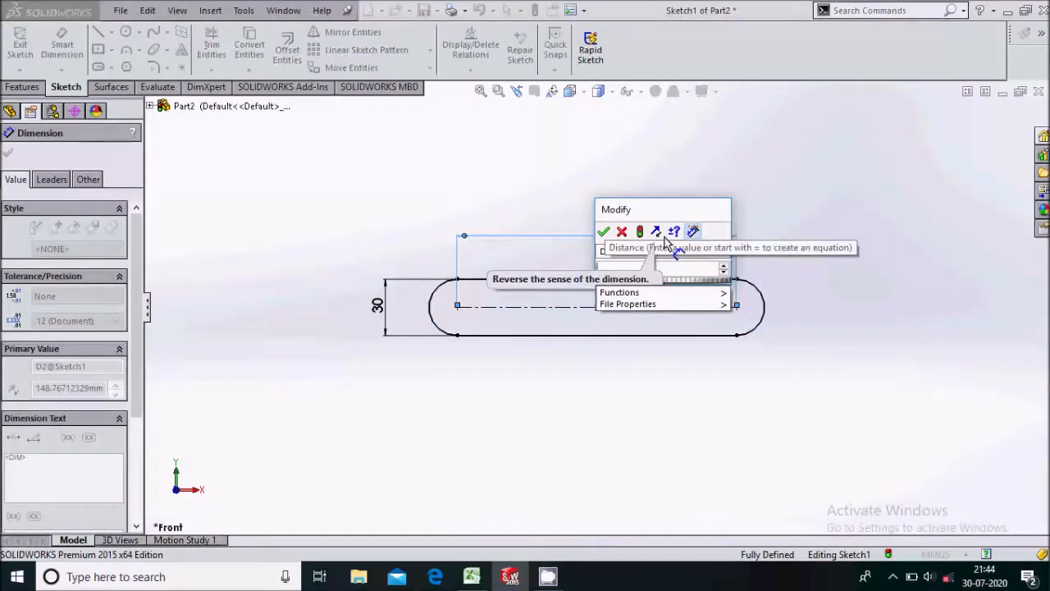
text(200)
key(Return)
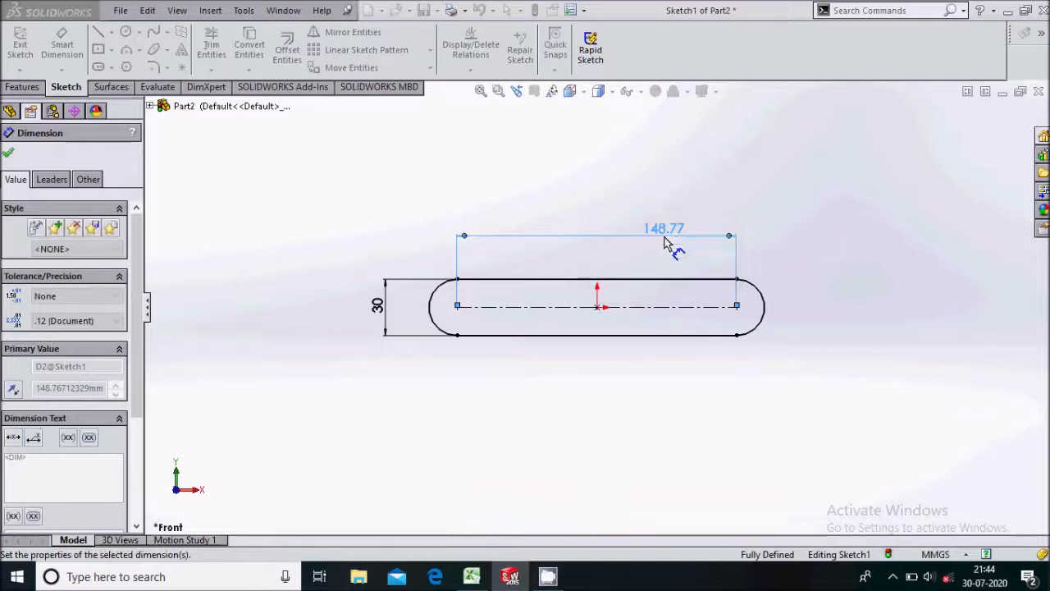
click(9, 154)
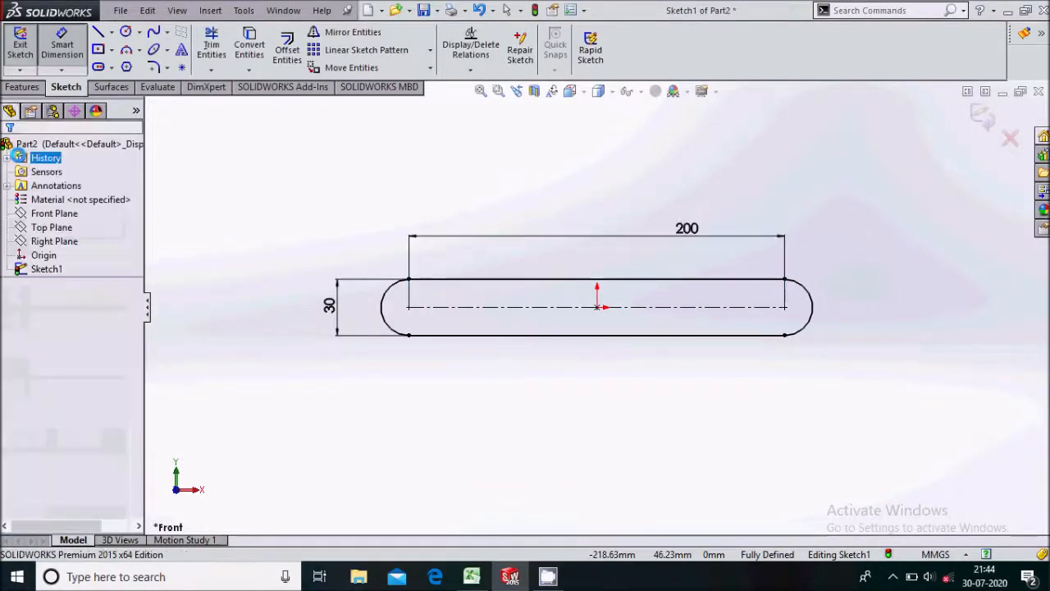
Step: Sketch a circle at each end-arc centre of the slot, with radii of about 8.4 mm and 6 mm
click(127, 34)
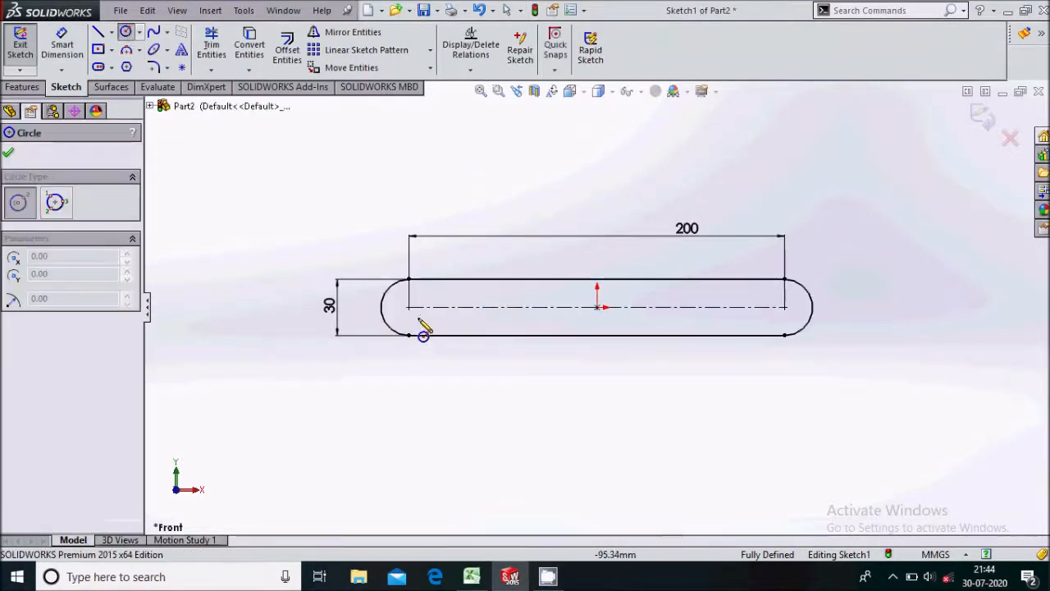
click(409, 307)
click(420, 322)
click(784, 307)
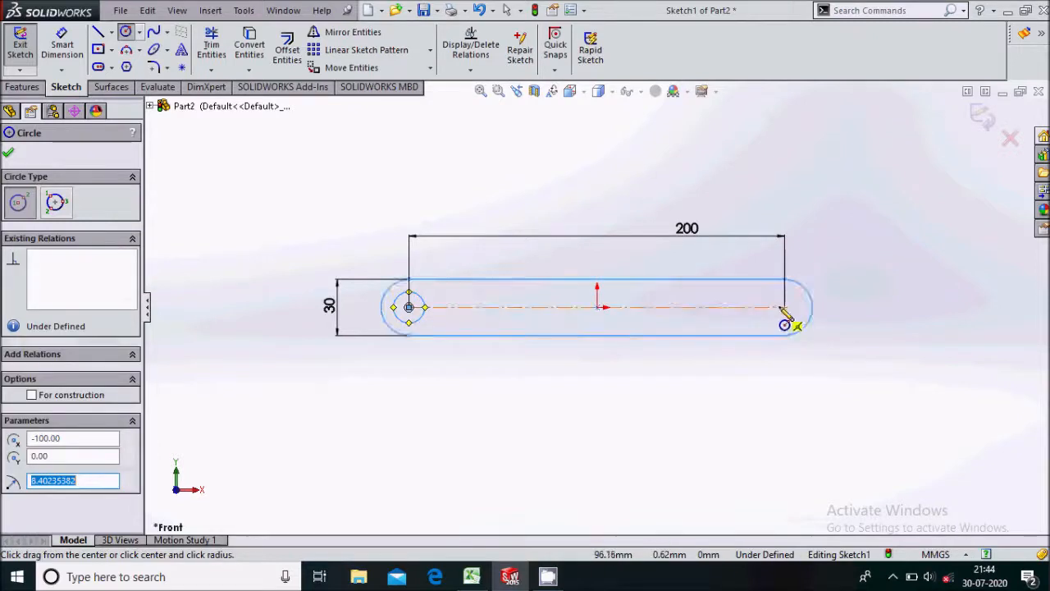
click(791, 321)
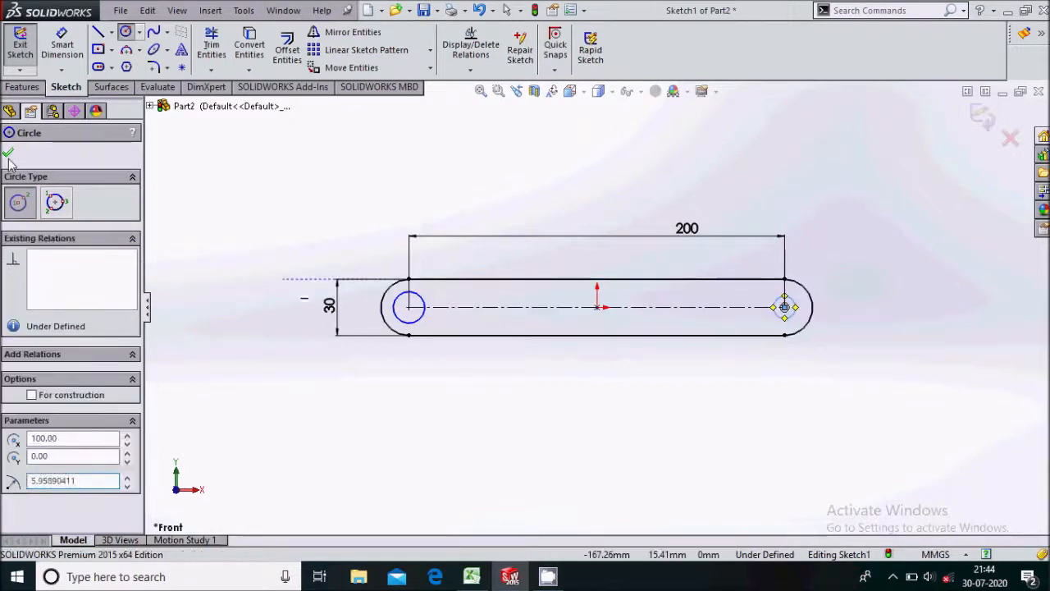
key(Escape)
Step: Dimension both circles at the slot ends with a diameter of 20 mm each
click(421, 297)
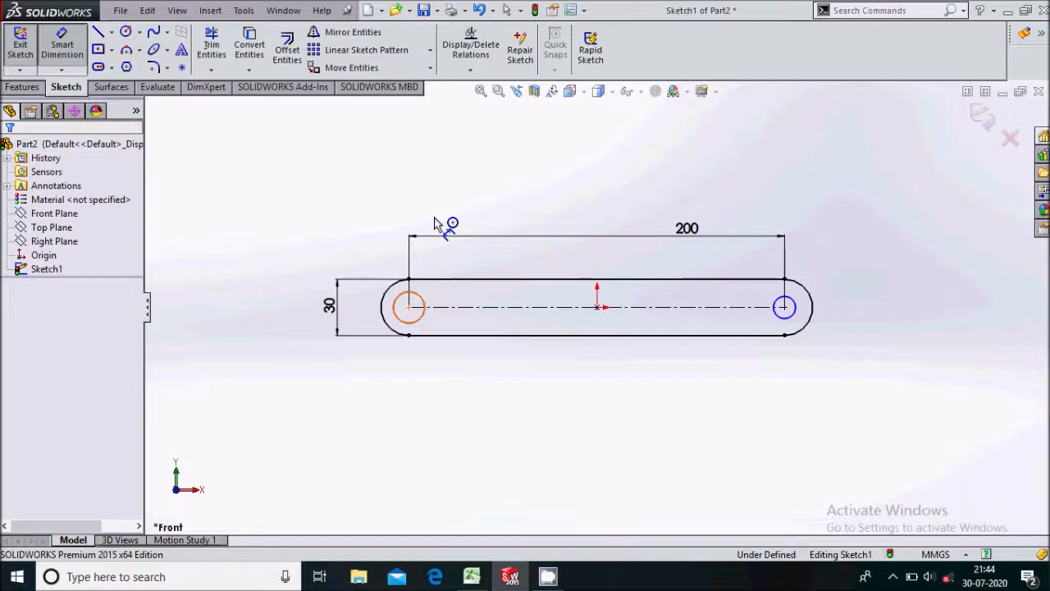
click(436, 218)
text(20)
key(Return)
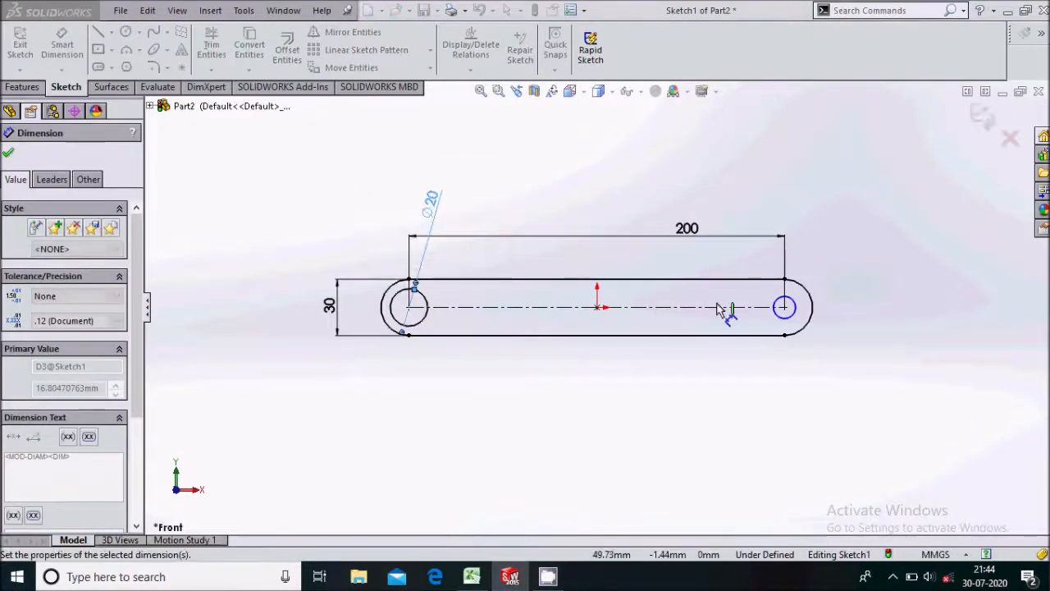
click(775, 315)
click(854, 250)
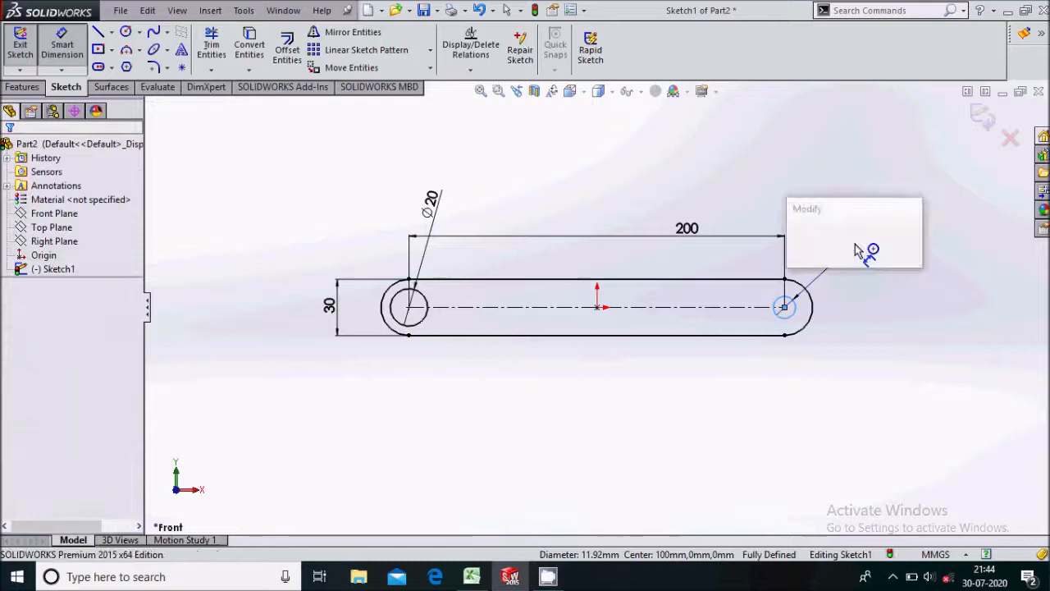
text(20)
key(Return)
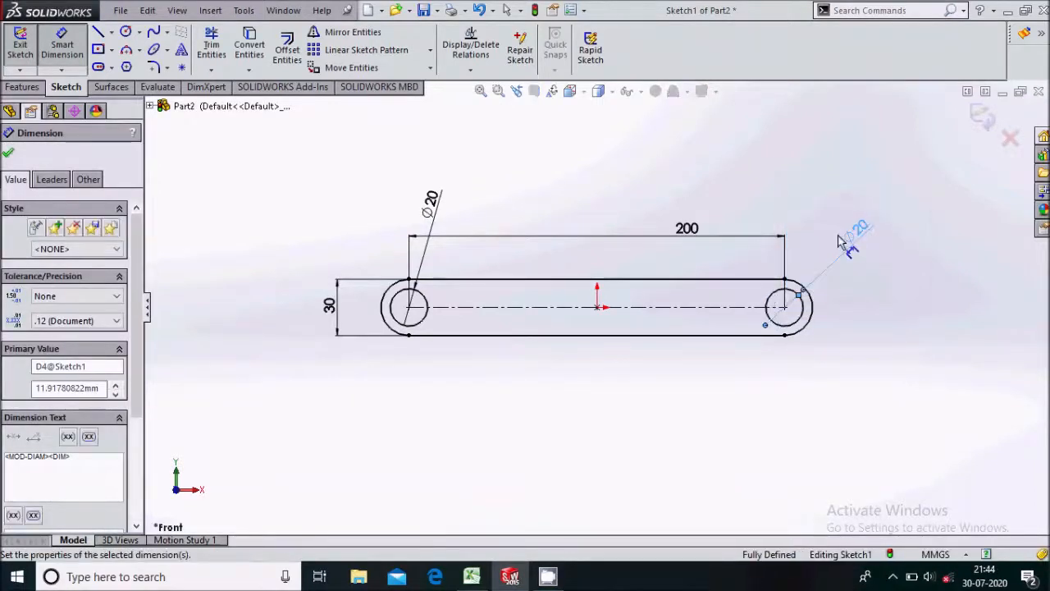
click(8, 153)
Step: Extrude the slot profile 10 mm as a blind boss and save the part in the crank folder as link 1
click(22, 87)
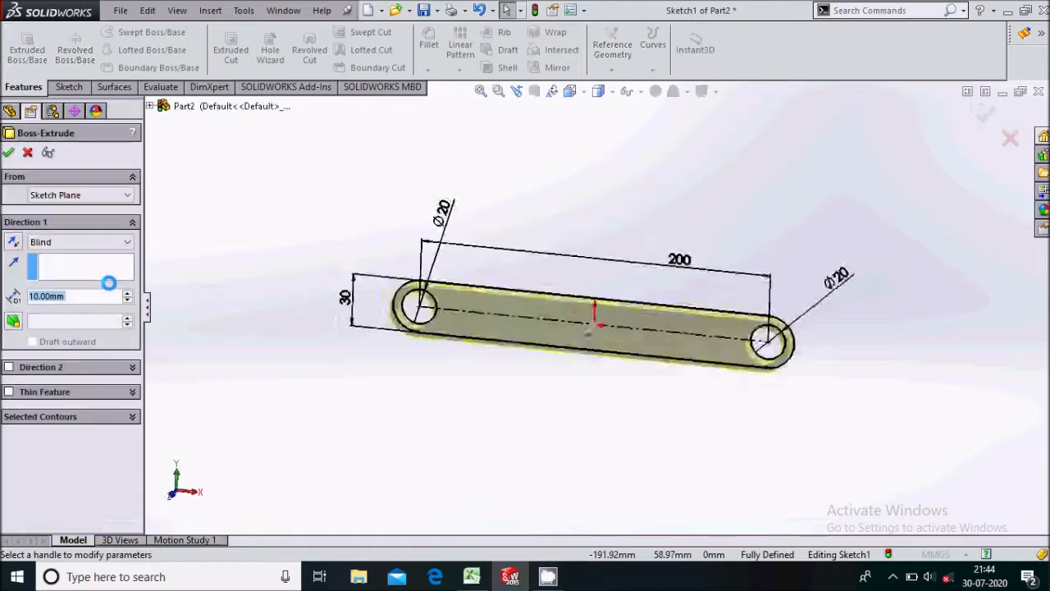
click(8, 153)
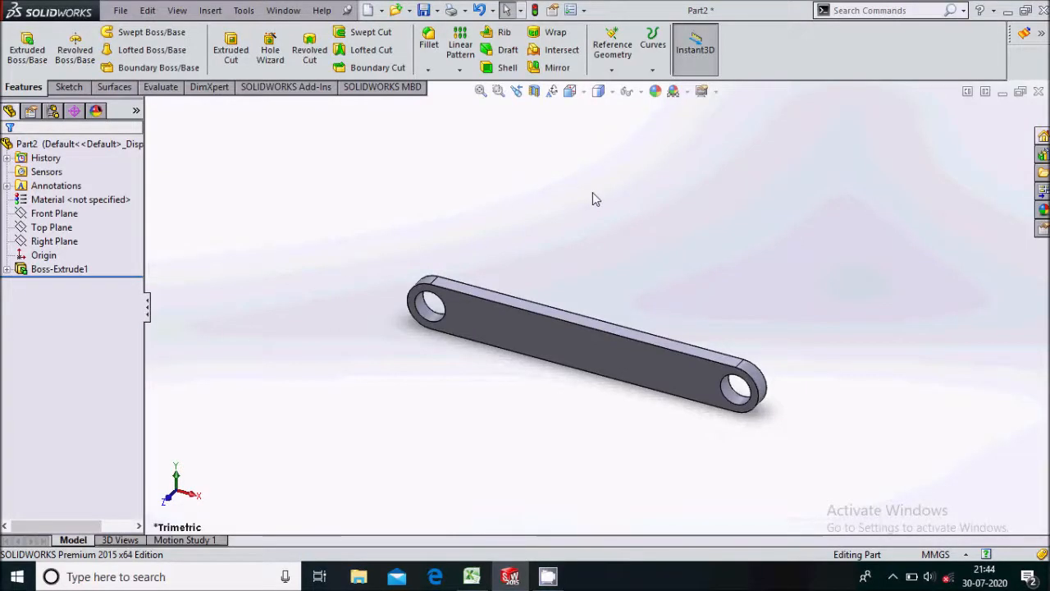
key(ctrl+s)
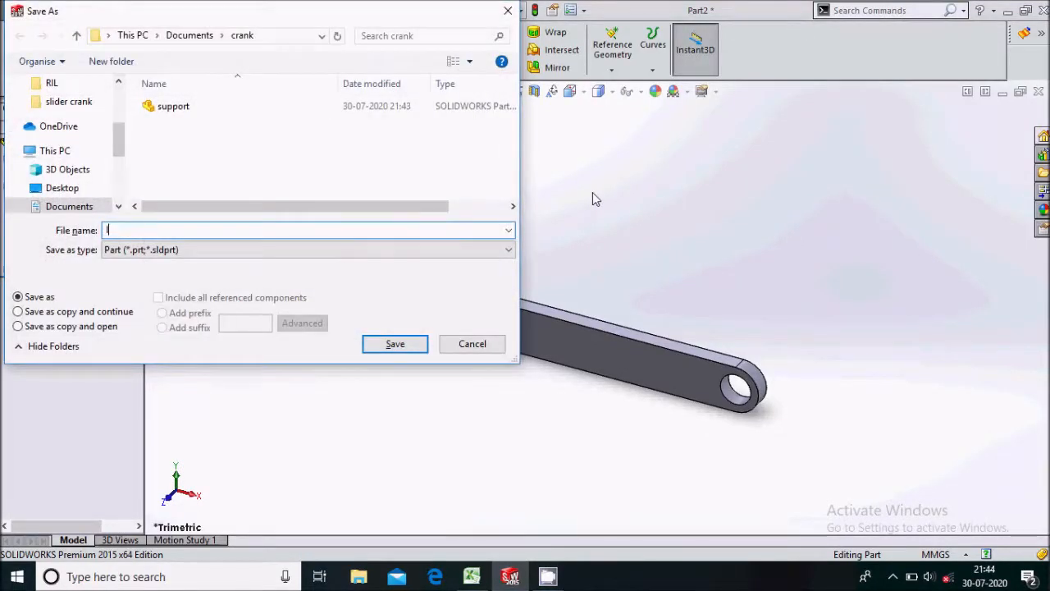
text(link 1)
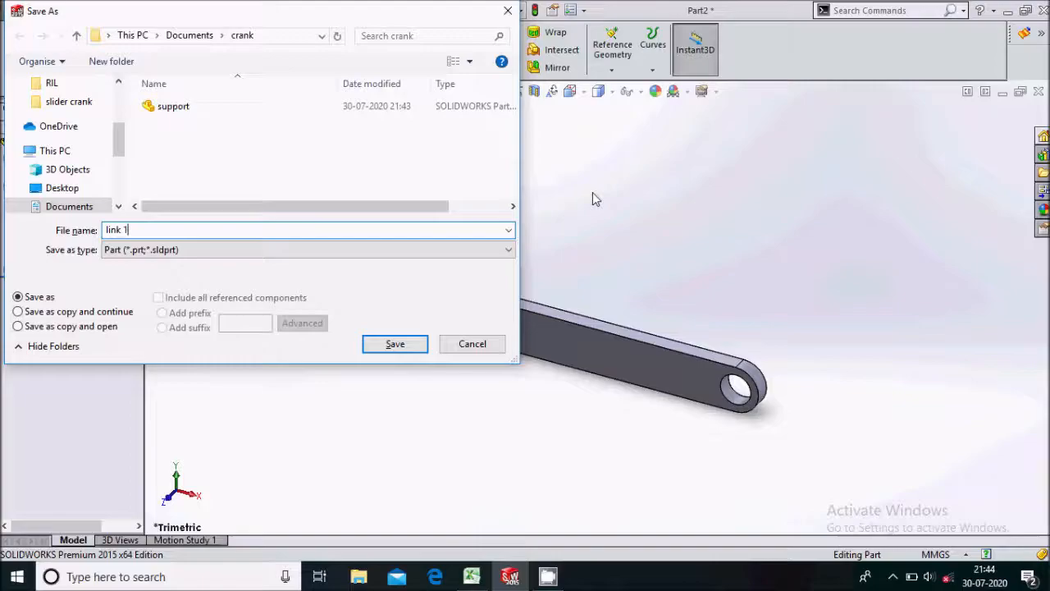
key(Return)
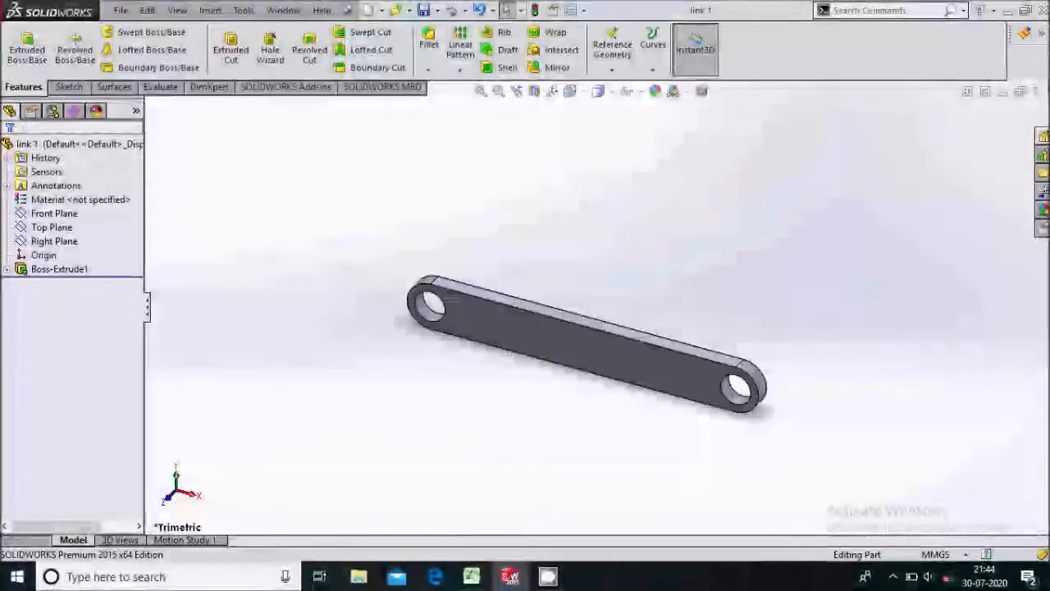
Step: Close the link 1 part and create another new part document
click(1039, 91)
click(123, 11)
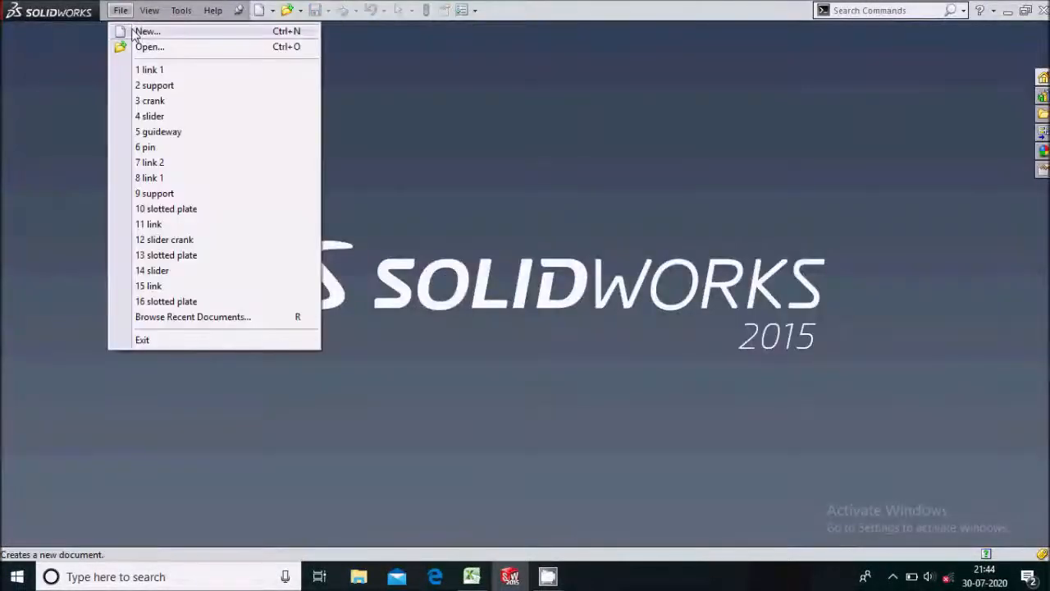
click(144, 28)
click(545, 505)
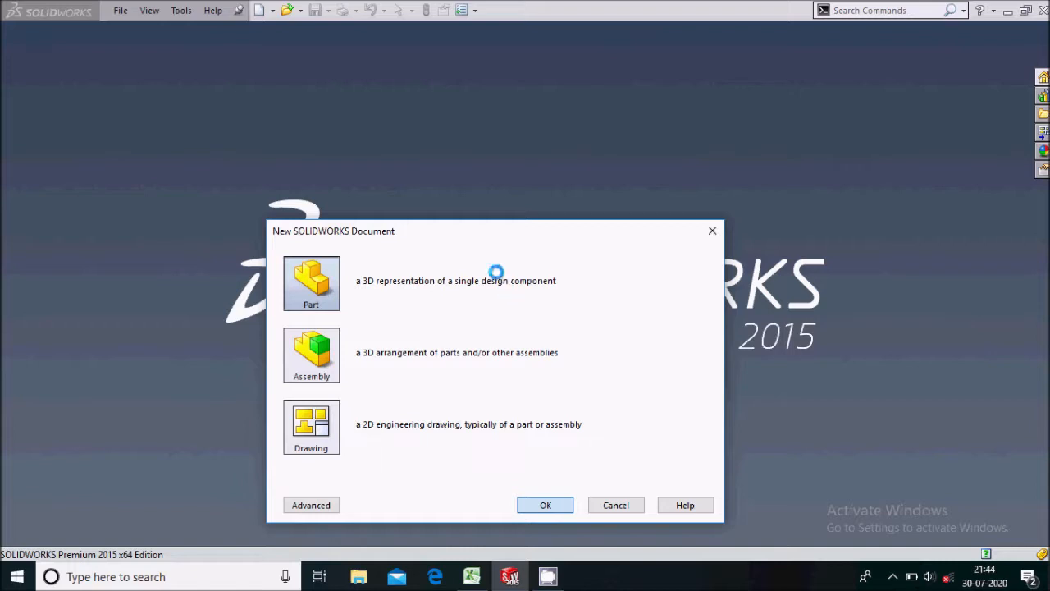
Step: Sketch a horizontal centerpoint straight slot on the Front Plane, centred on the origin, about 145 mm between its end-arc centres
click(68, 216)
click(77, 194)
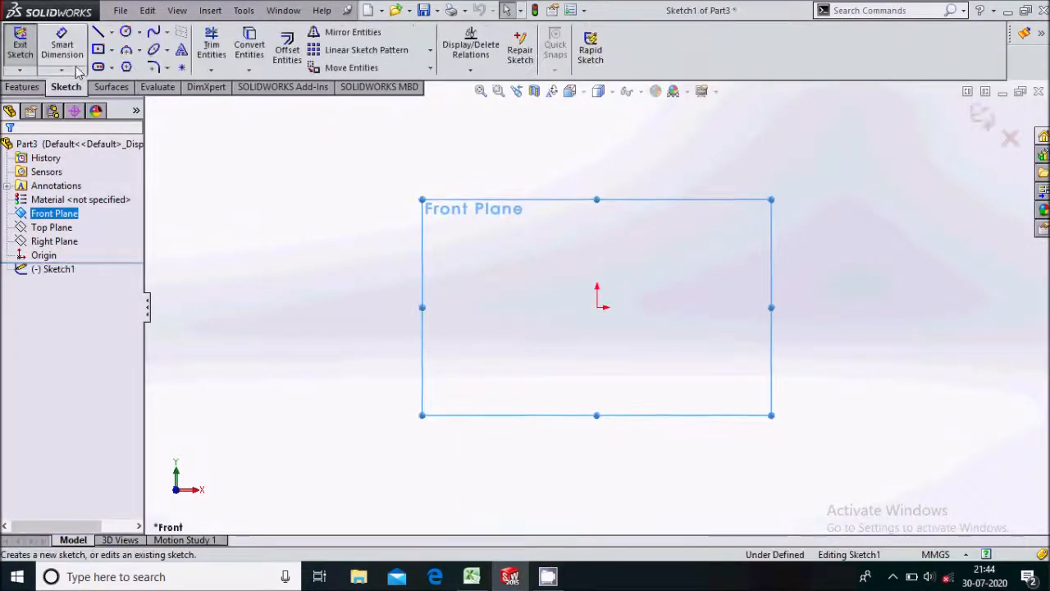
click(113, 69)
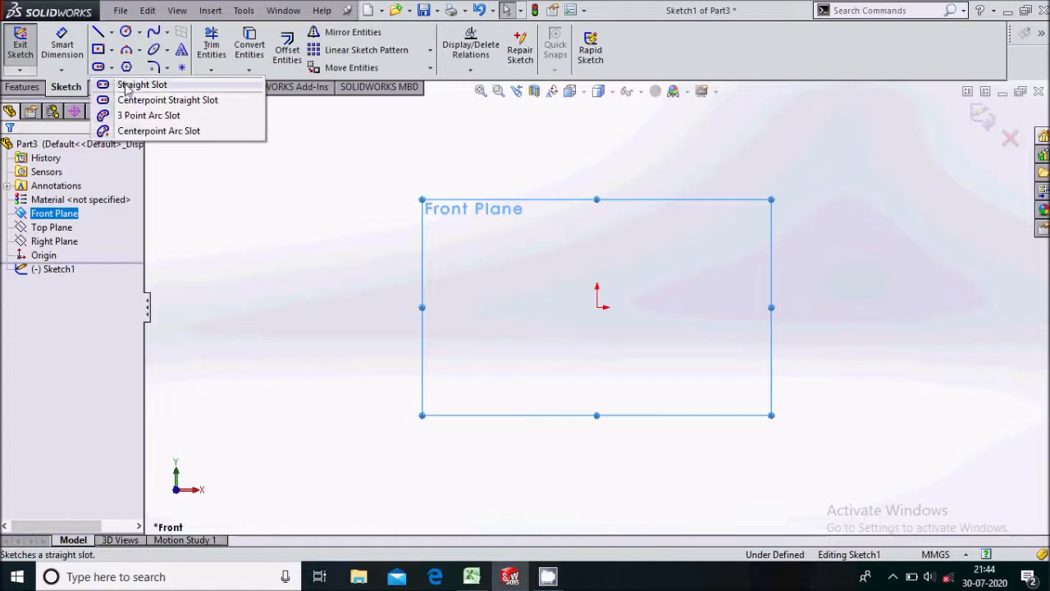
click(131, 100)
click(598, 308)
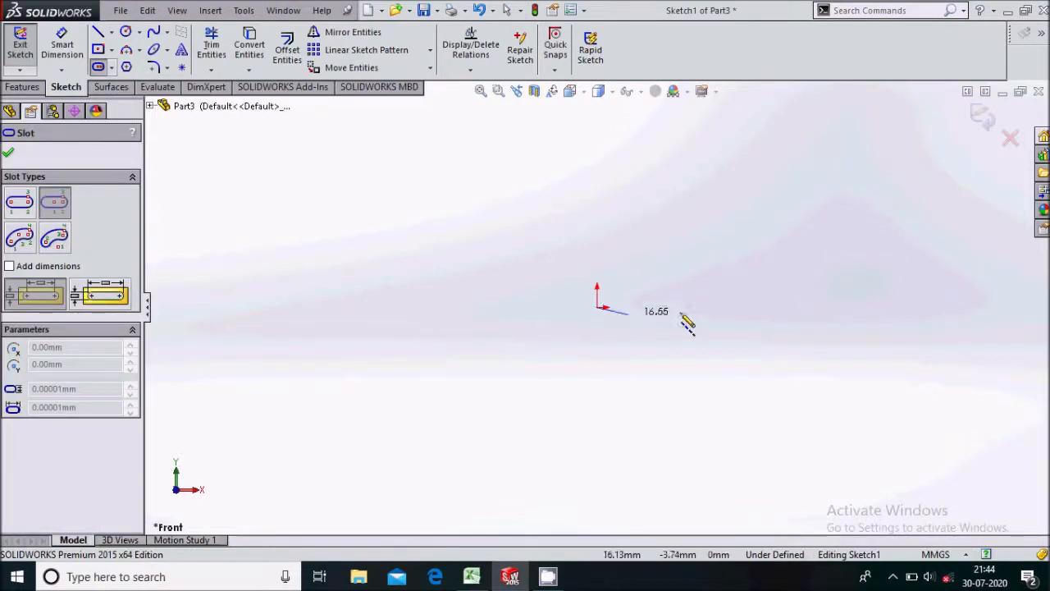
click(739, 307)
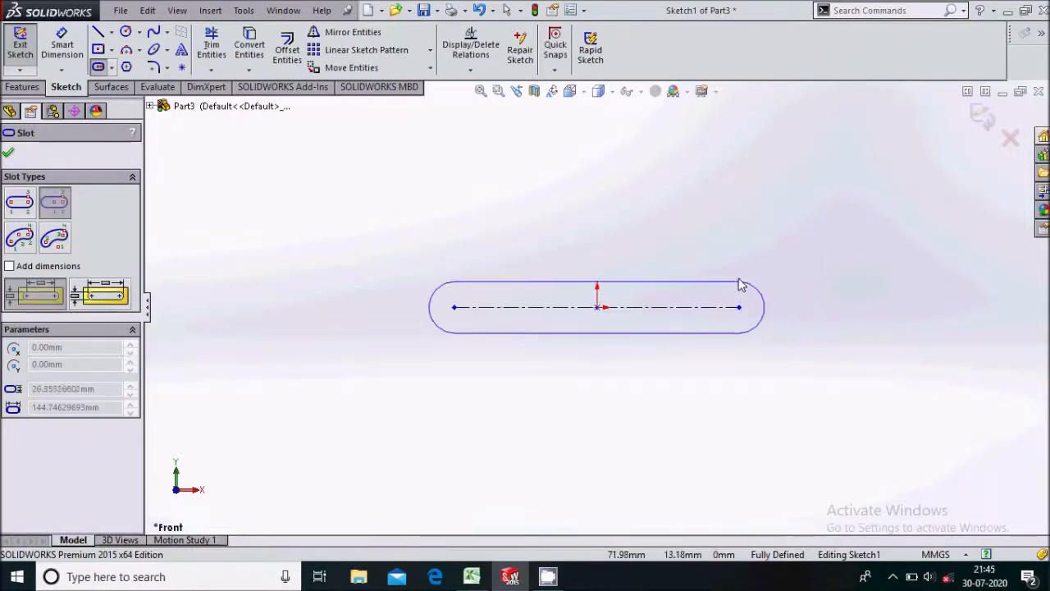
click(744, 279)
click(8, 152)
Step: Dimension the slot's overall width as 30 mm between its two straight edges
click(59, 61)
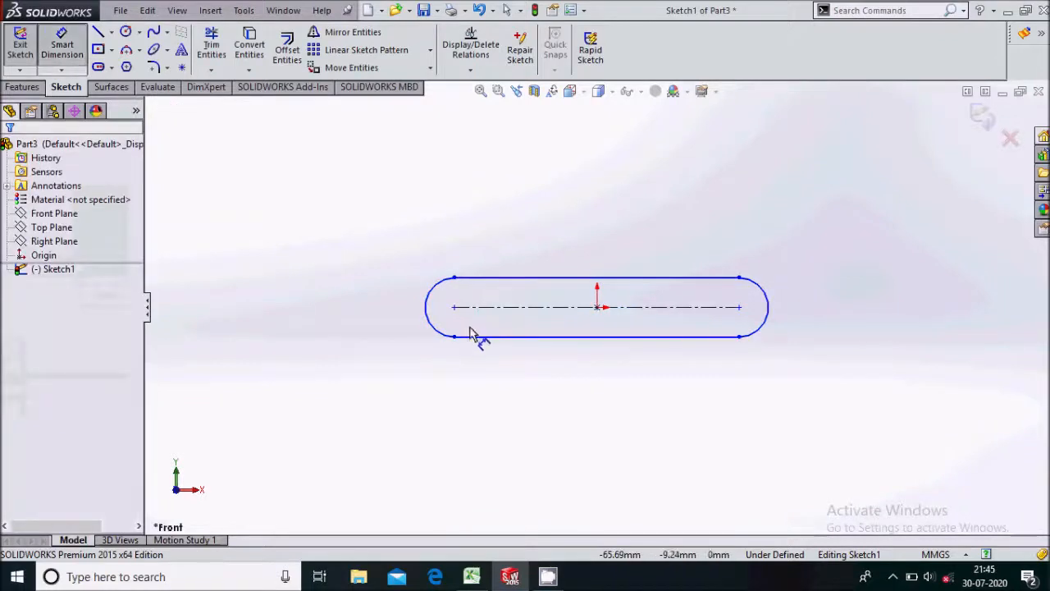
click(492, 278)
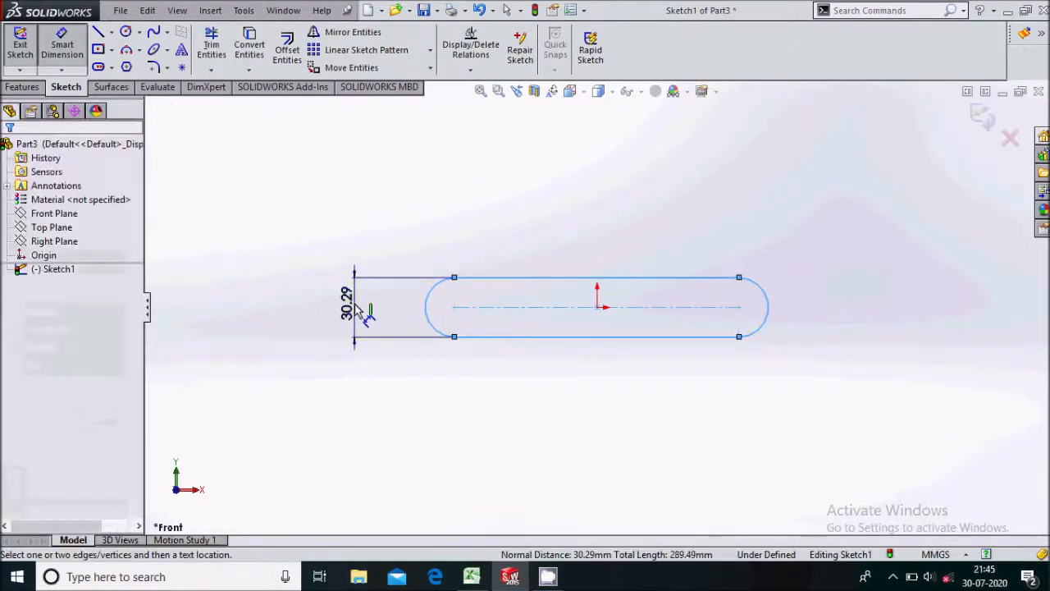
click(357, 311)
text(30)
key(Return)
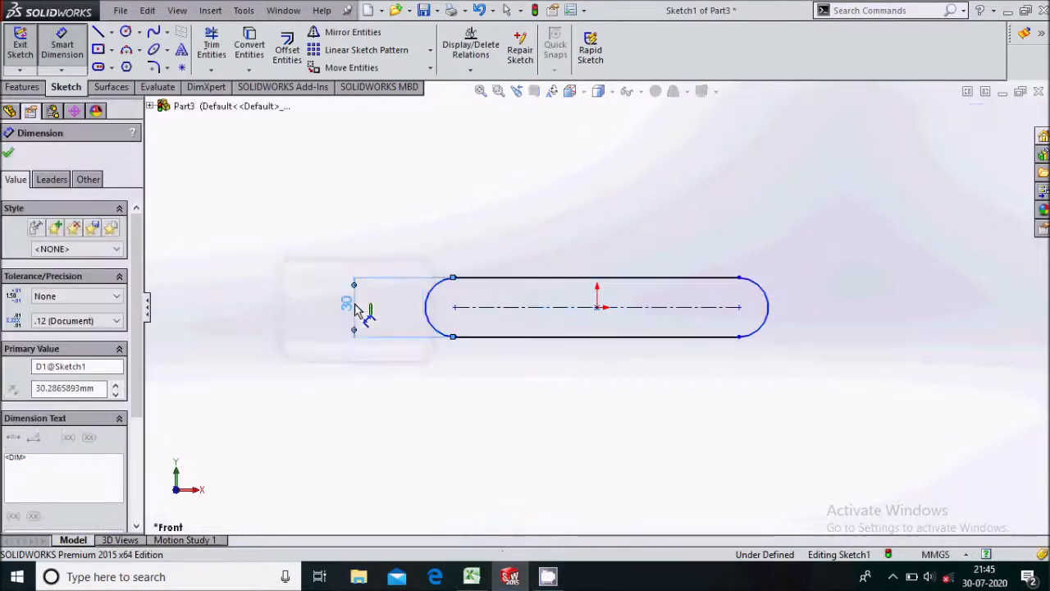
Step: Dimension the distance between the slot's two end-arc centres as 50 mm
click(455, 308)
click(739, 307)
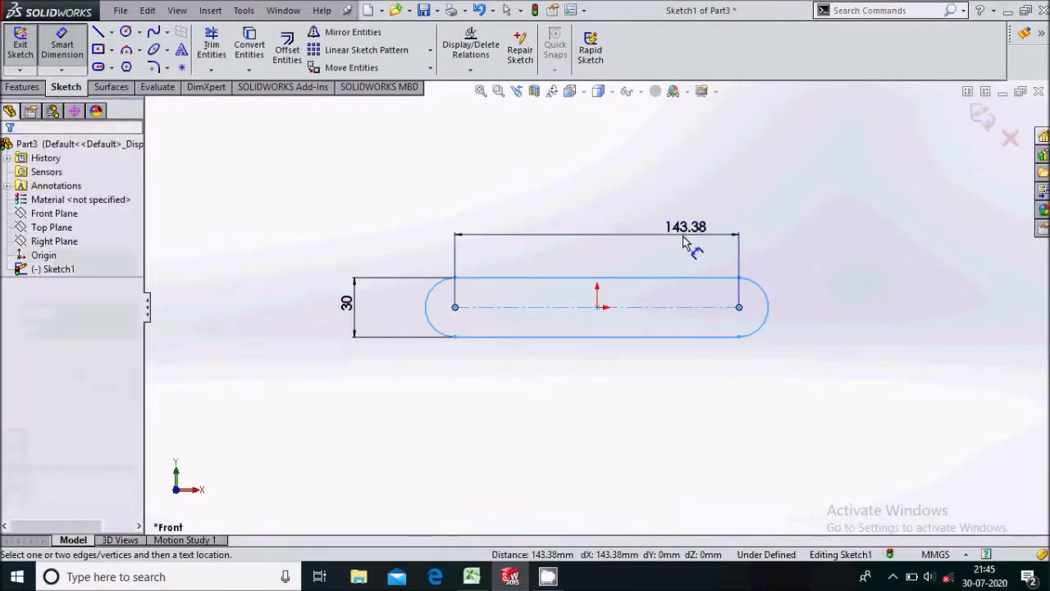
click(684, 242)
key(Return)
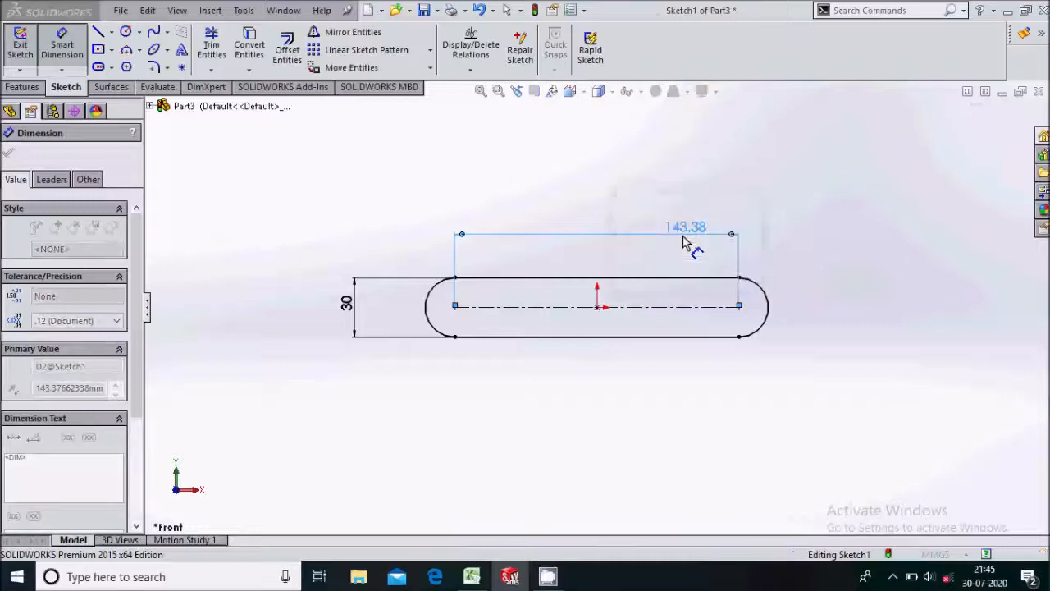
text(50)
key(Return)
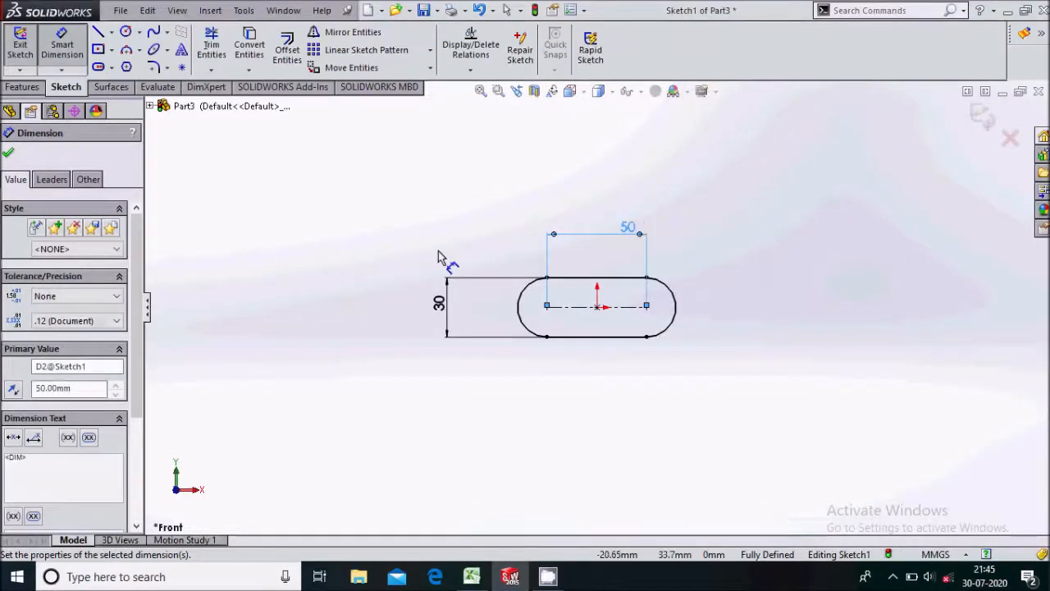
click(8, 153)
Step: Sketch a circle on each end-arc centre of the slot, about 20 mm in diameter at the left end and about 12 mm at the right
click(125, 31)
click(547, 307)
click(562, 322)
click(646, 307)
click(654, 319)
Step: Dimension both circles at the slot ends with a diameter of 20 mm each
click(61, 45)
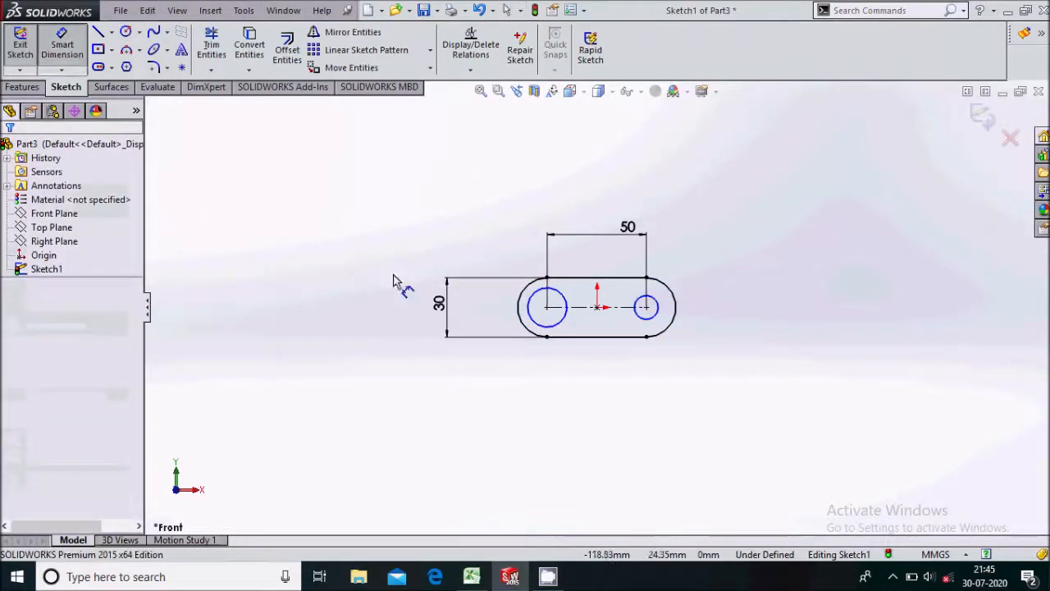
click(540, 292)
click(497, 232)
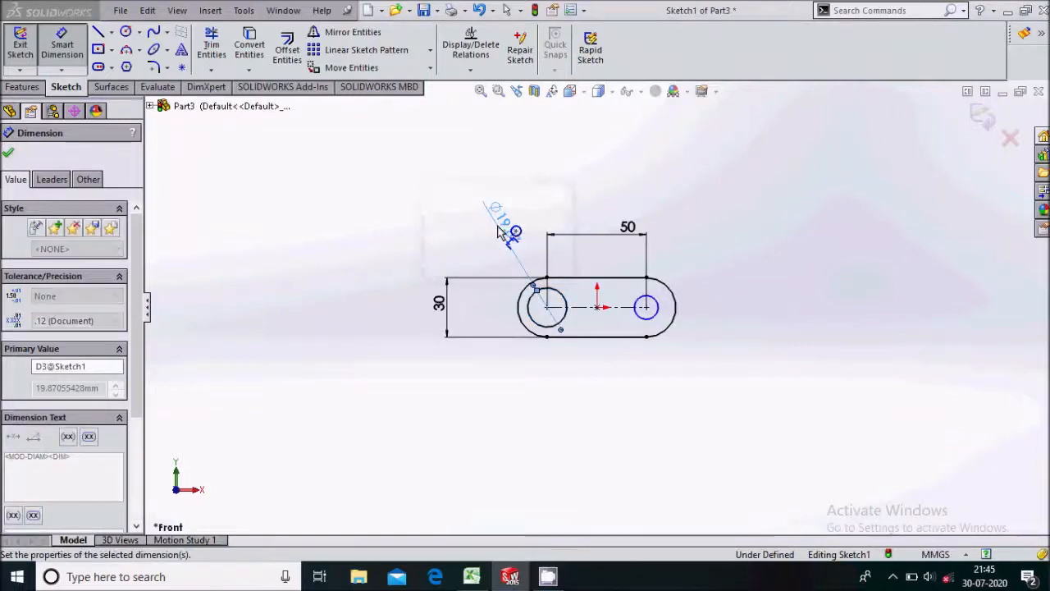
click(655, 299)
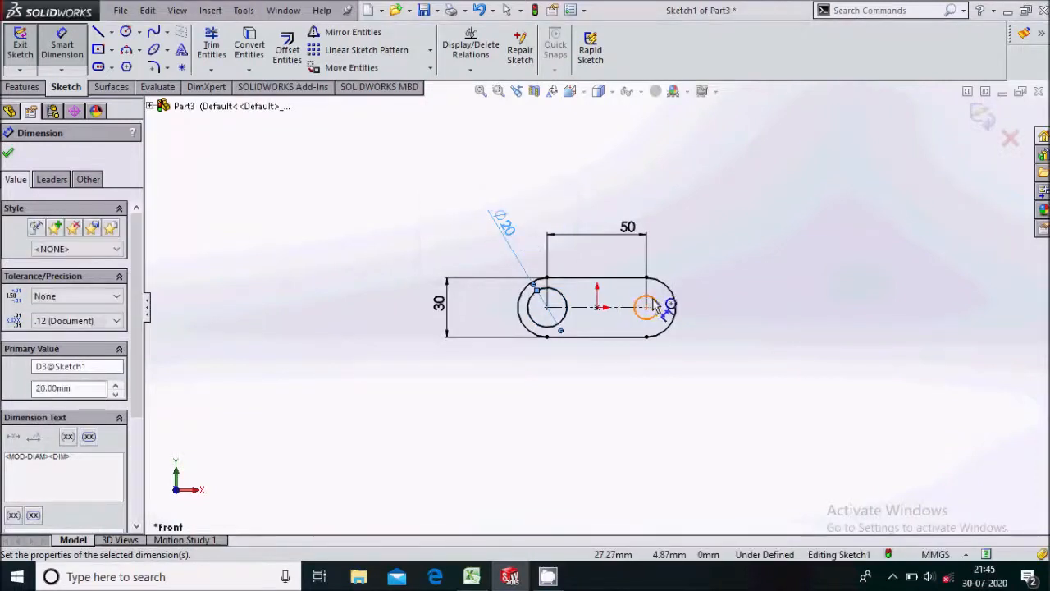
click(691, 260)
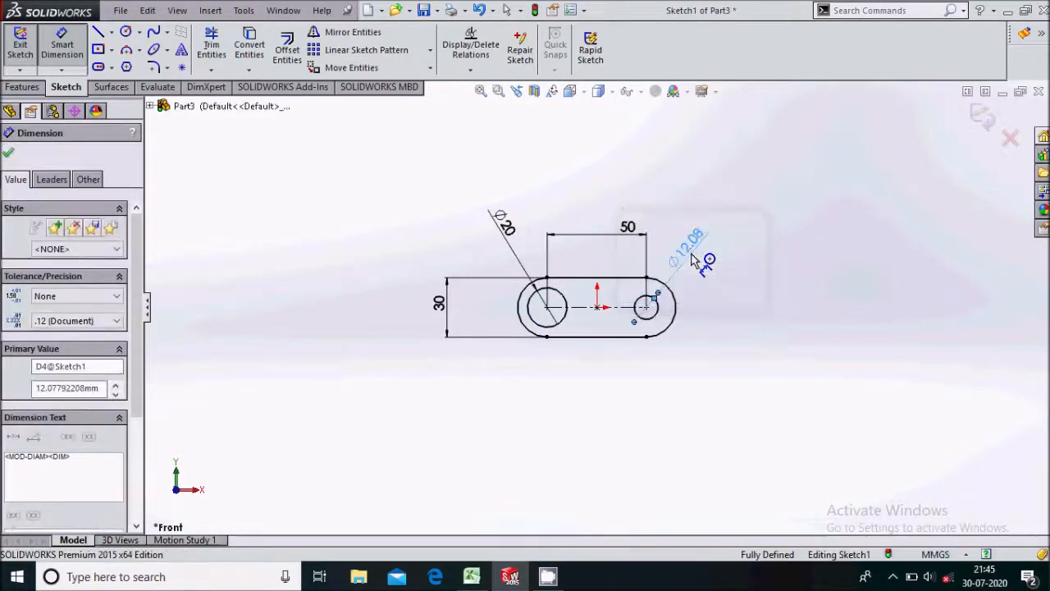
text(20)
key(Return)
click(10, 111)
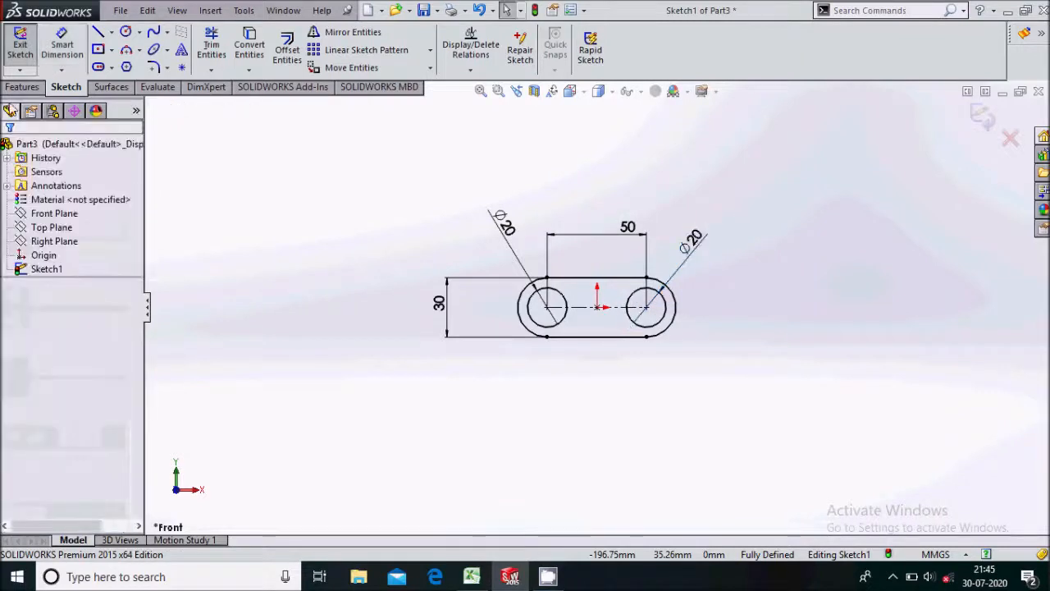
Step: Extrude the slot profile with its two holes 10 mm as a blind boss and save the part in the crank folder as link 2
click(22, 87)
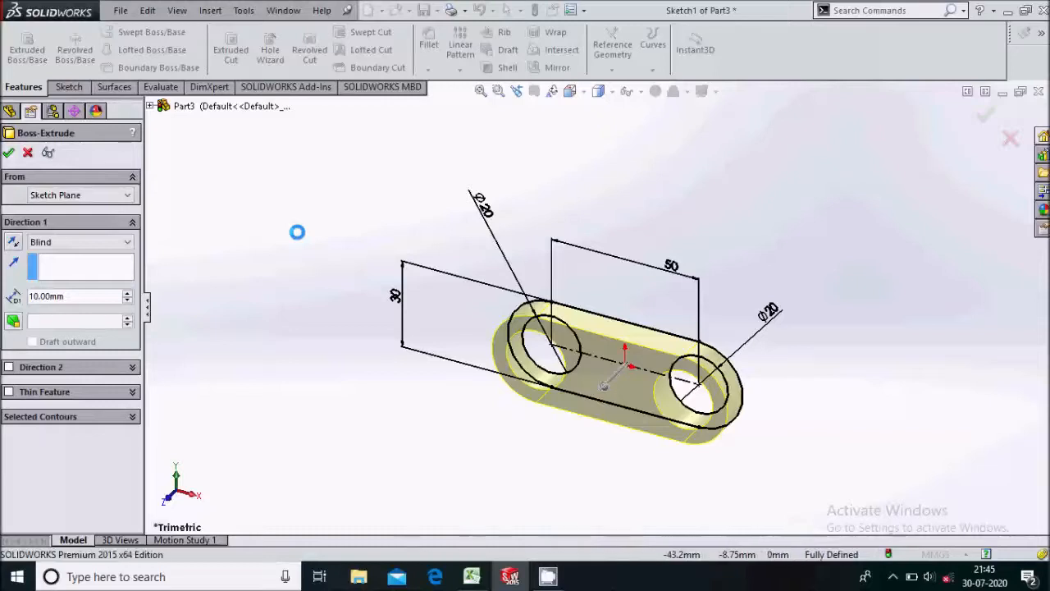
key(Return)
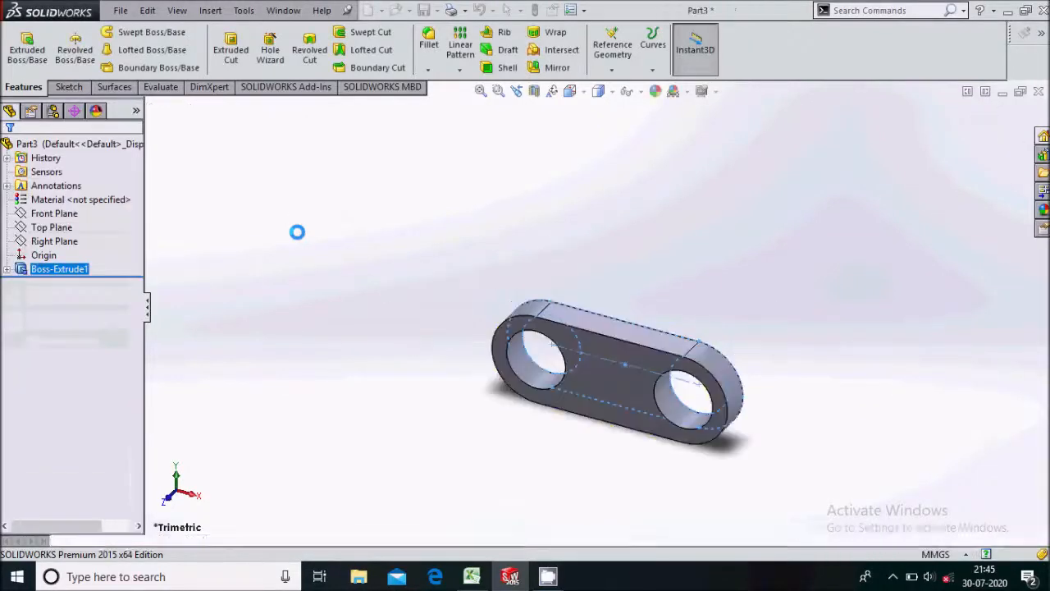
key(ctrl+s)
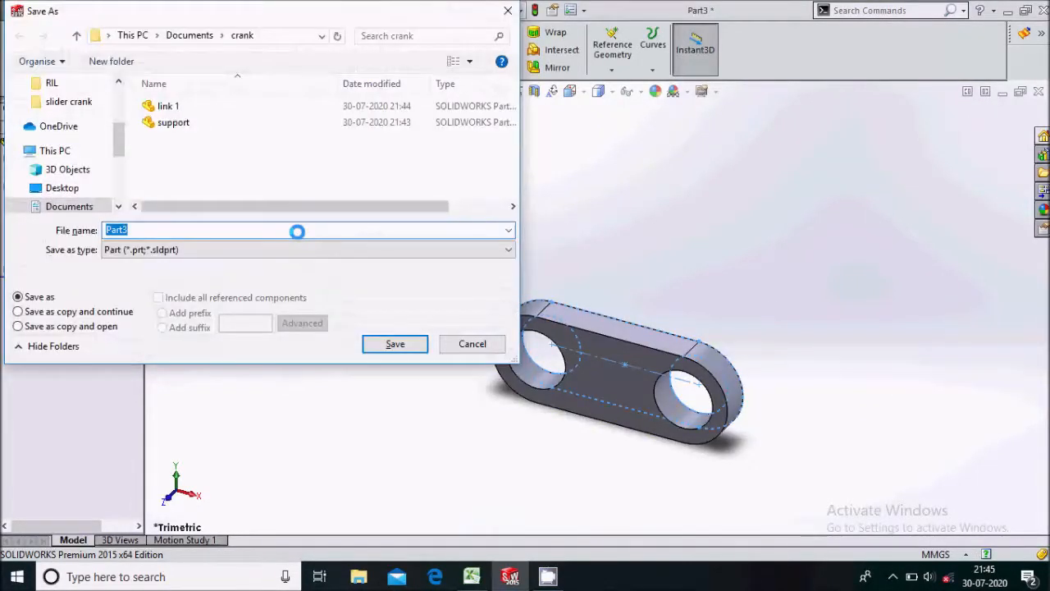
text(link)
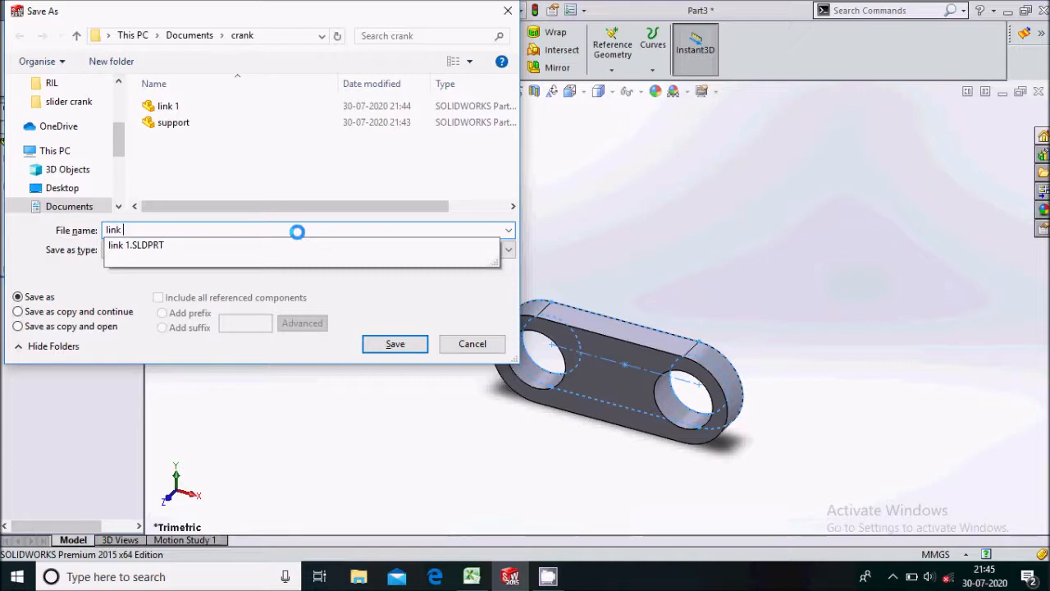
key(Return)
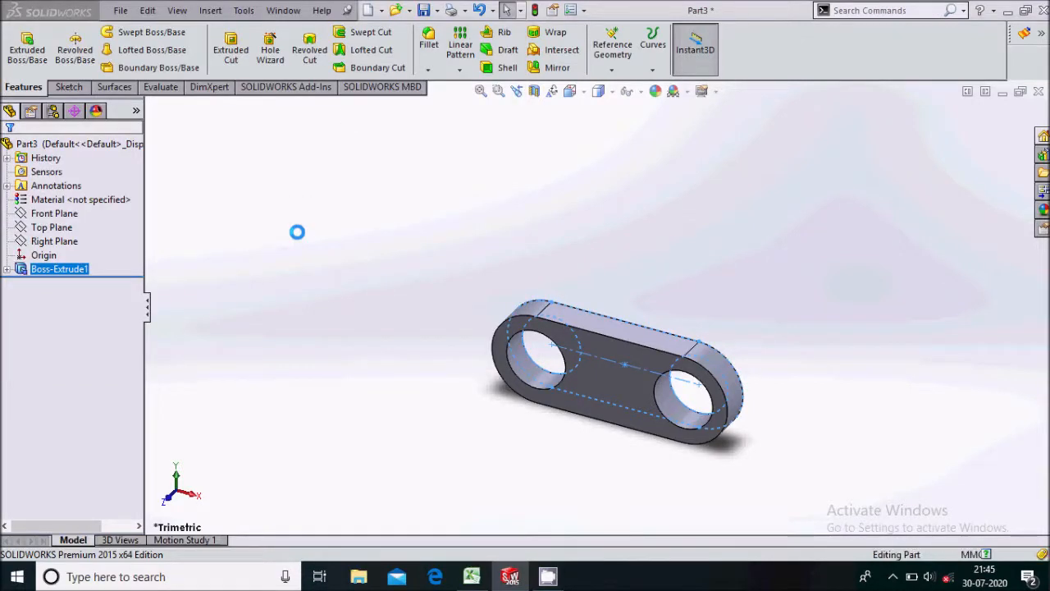
Step: Close the link 2 part and create another new part document
click(1038, 92)
click(122, 11)
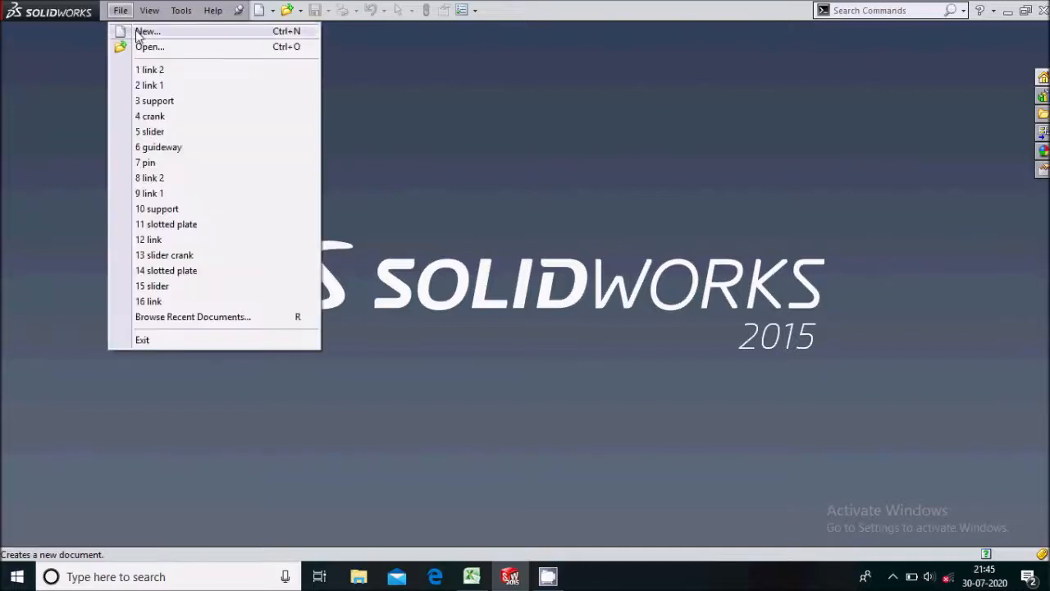
click(147, 31)
click(546, 506)
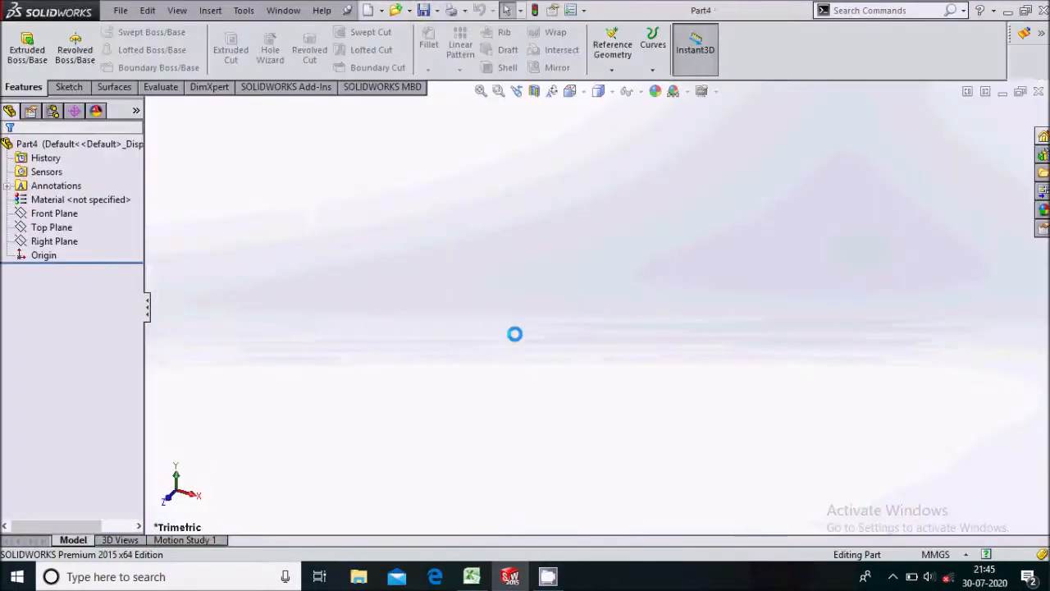
Step: Sketch a center rectangle on the Front Plane, centred on the origin, about 39 mm wide and 40 mm high
click(65, 215)
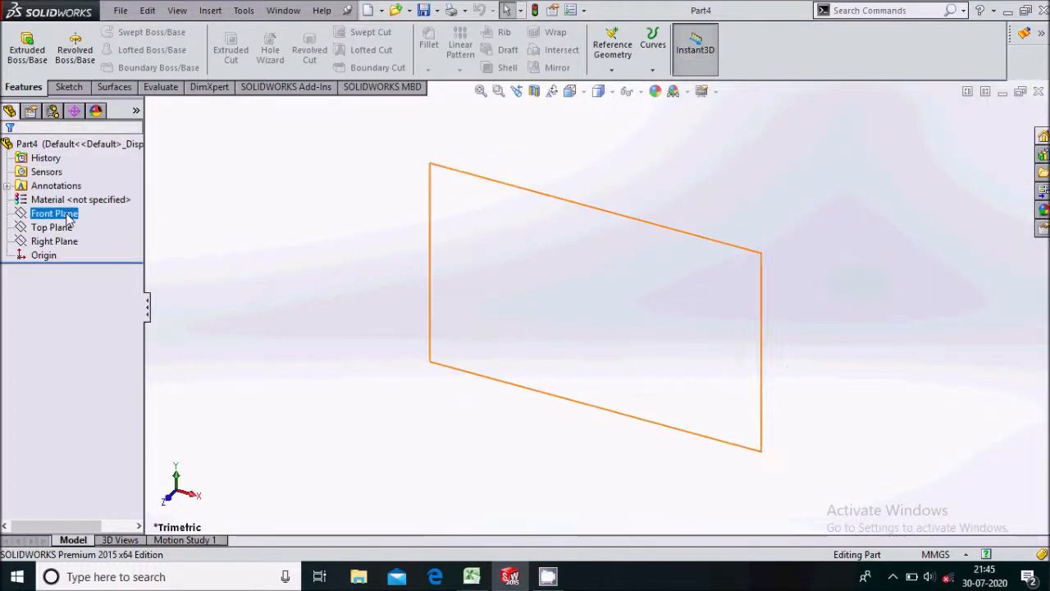
click(86, 193)
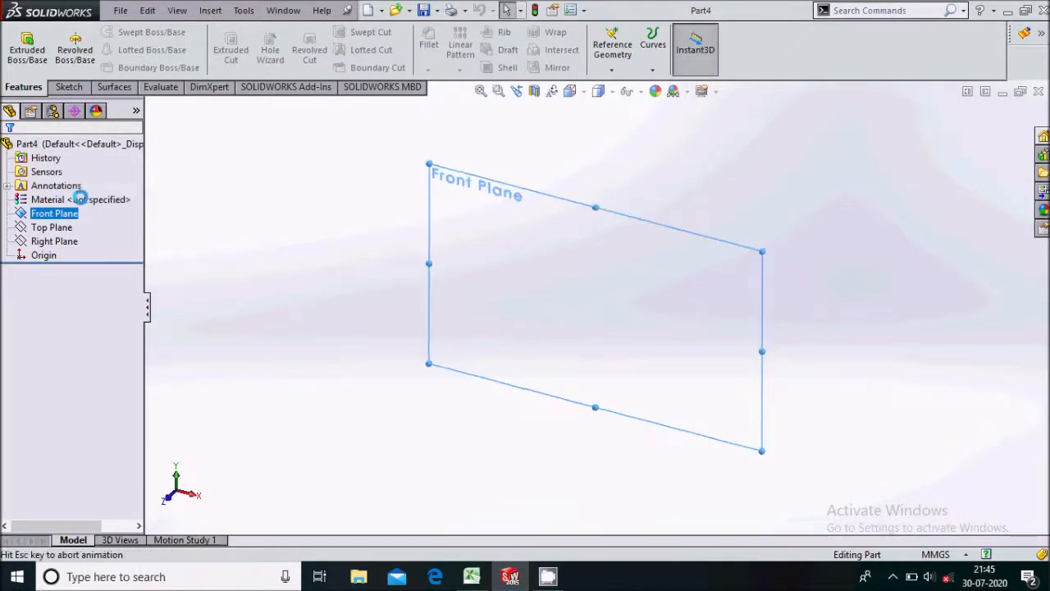
click(97, 49)
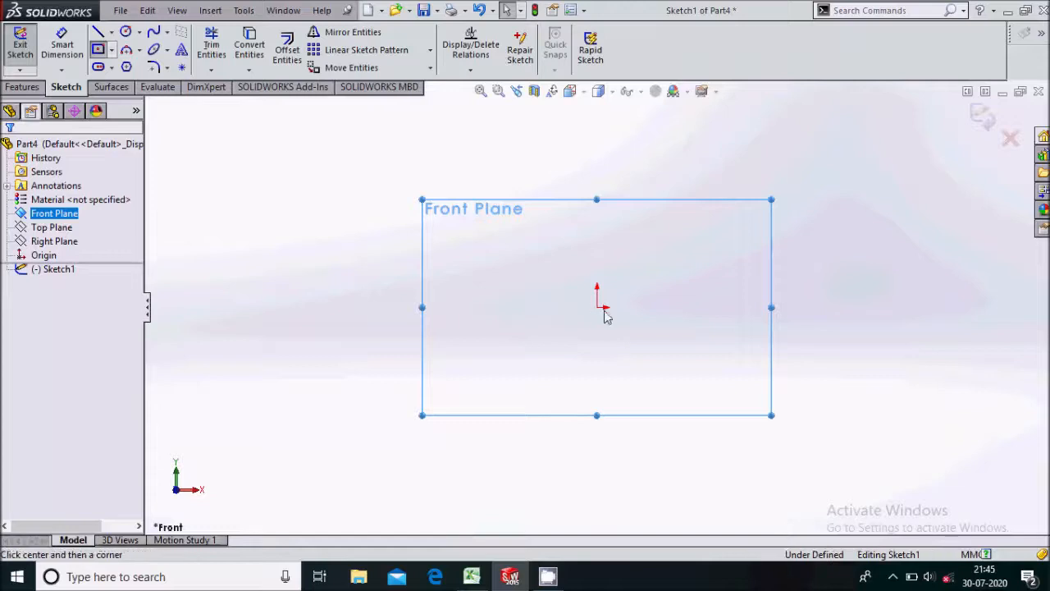
click(597, 307)
click(636, 344)
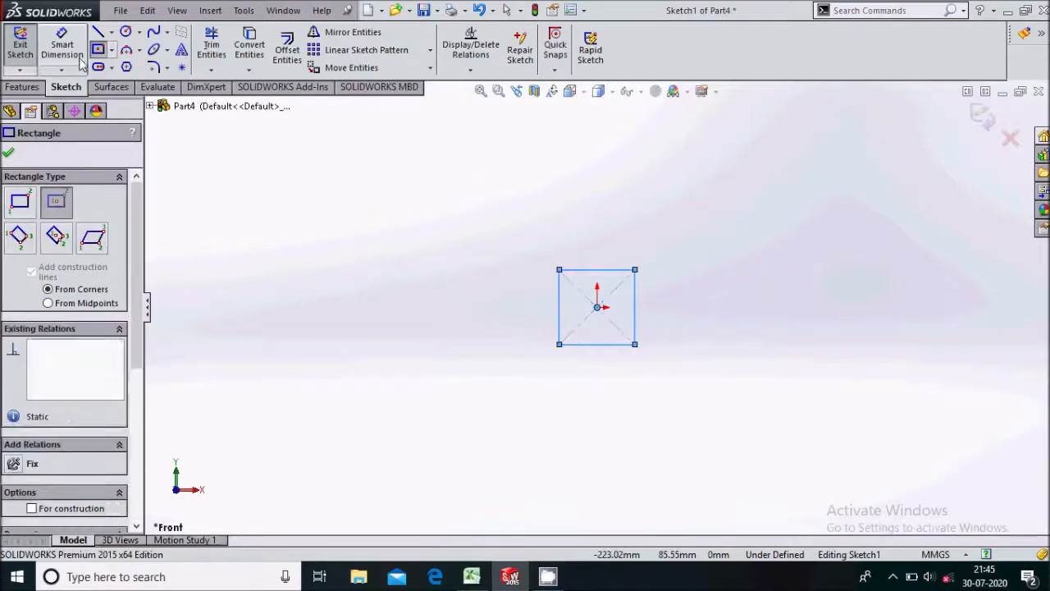
key(Escape)
Step: Dimension the rectangle's width and height as 40 mm each
click(619, 278)
click(604, 241)
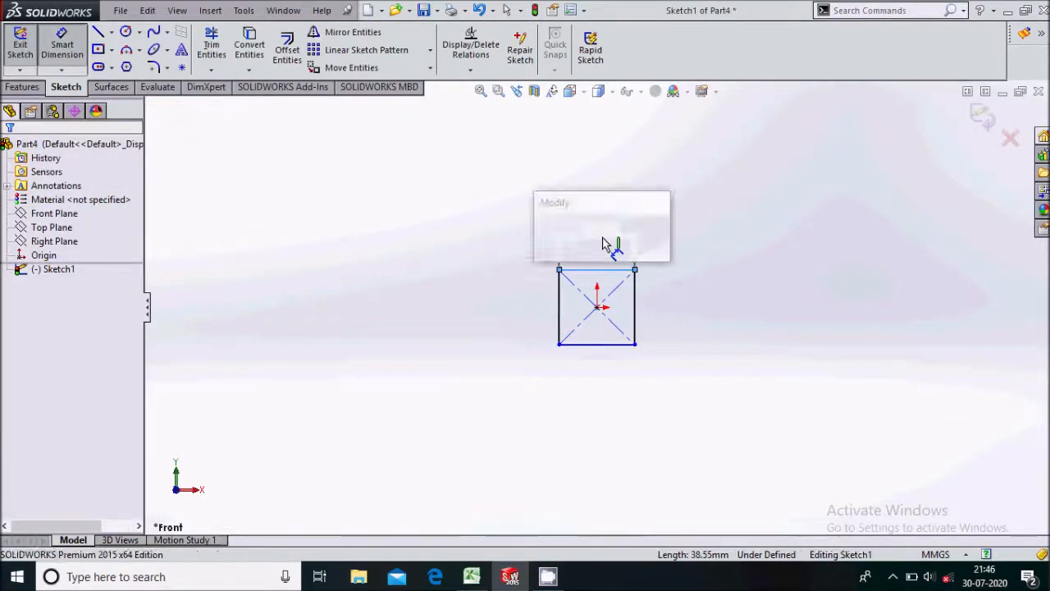
text(40)
key(Return)
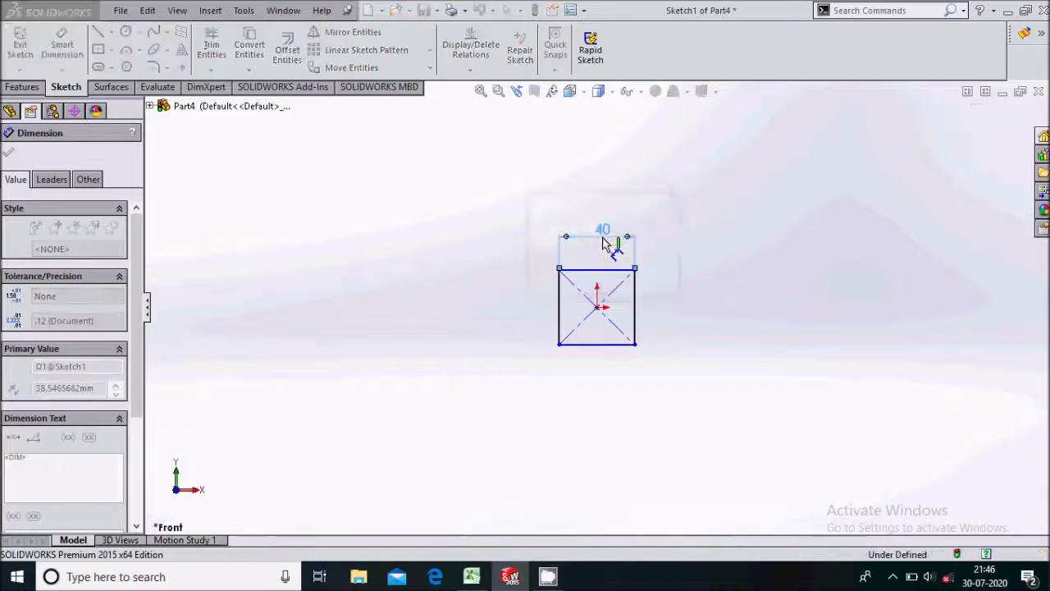
click(637, 304)
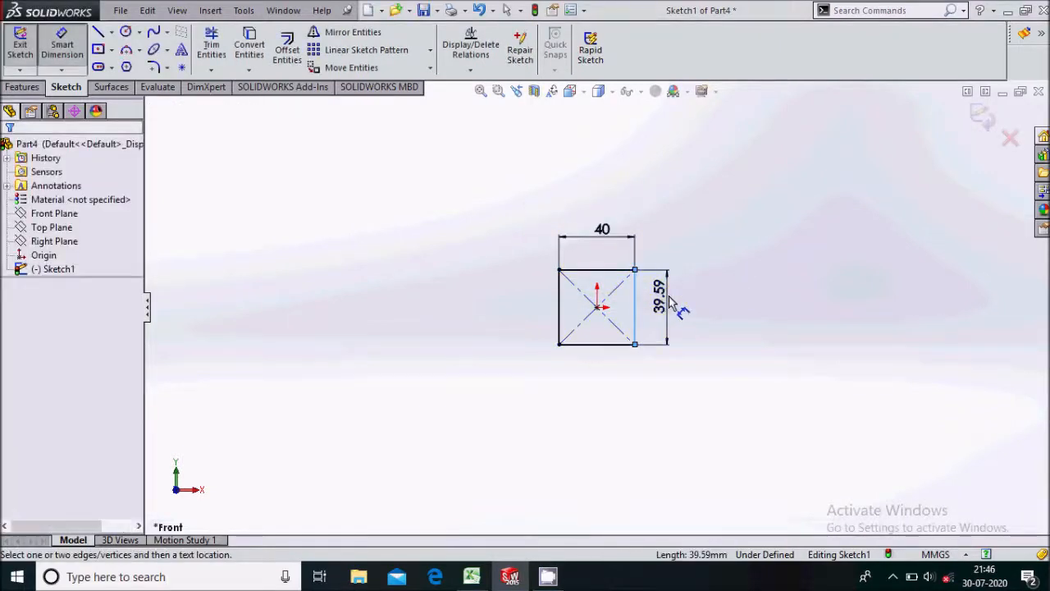
click(674, 302)
text(40)
key(Return)
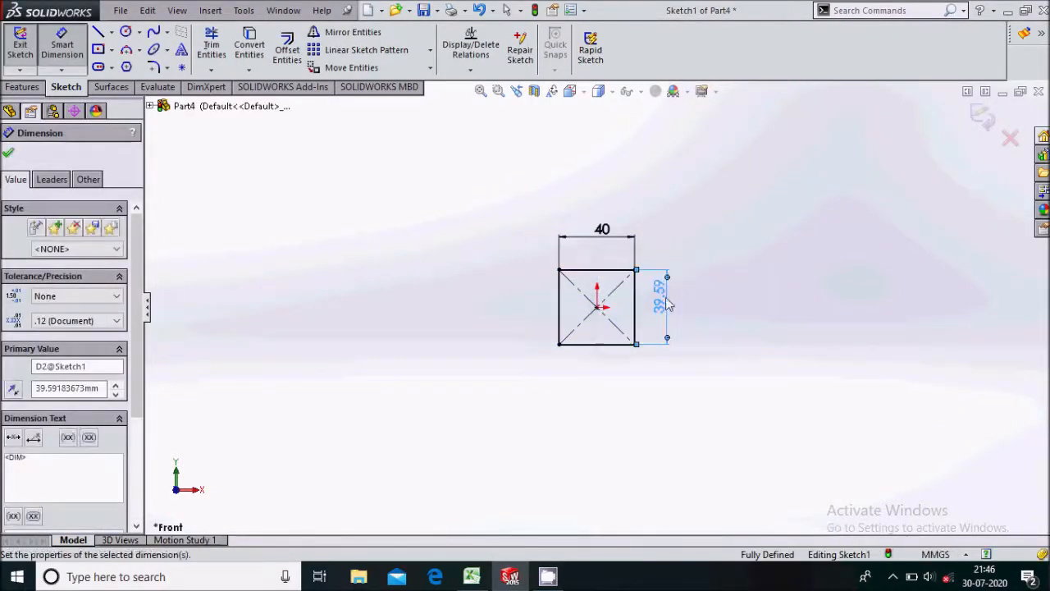
click(8, 153)
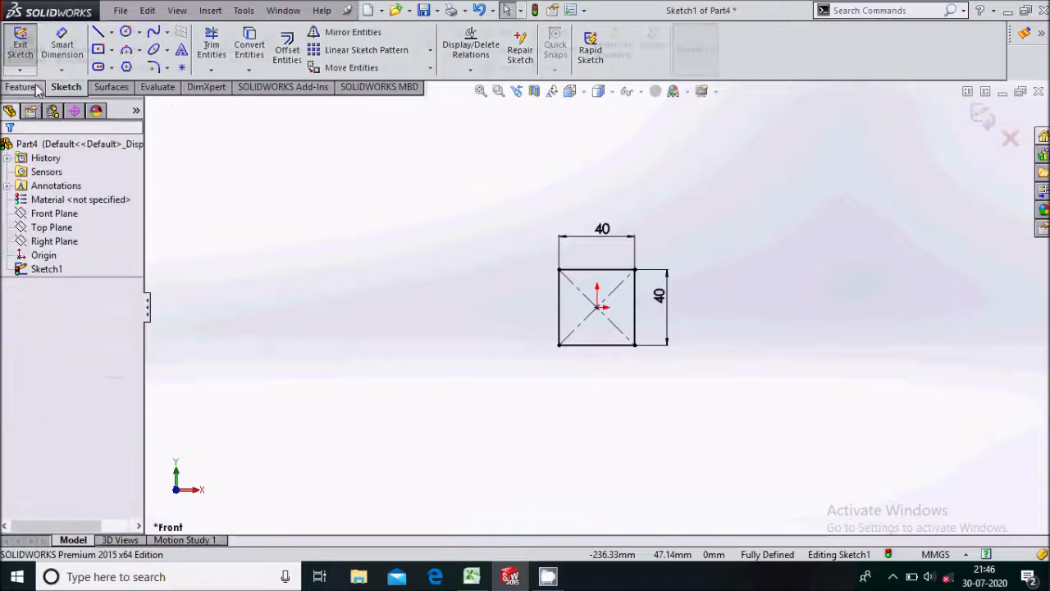
Step: Extrude the square profile 10 mm as a blind boss
click(23, 87)
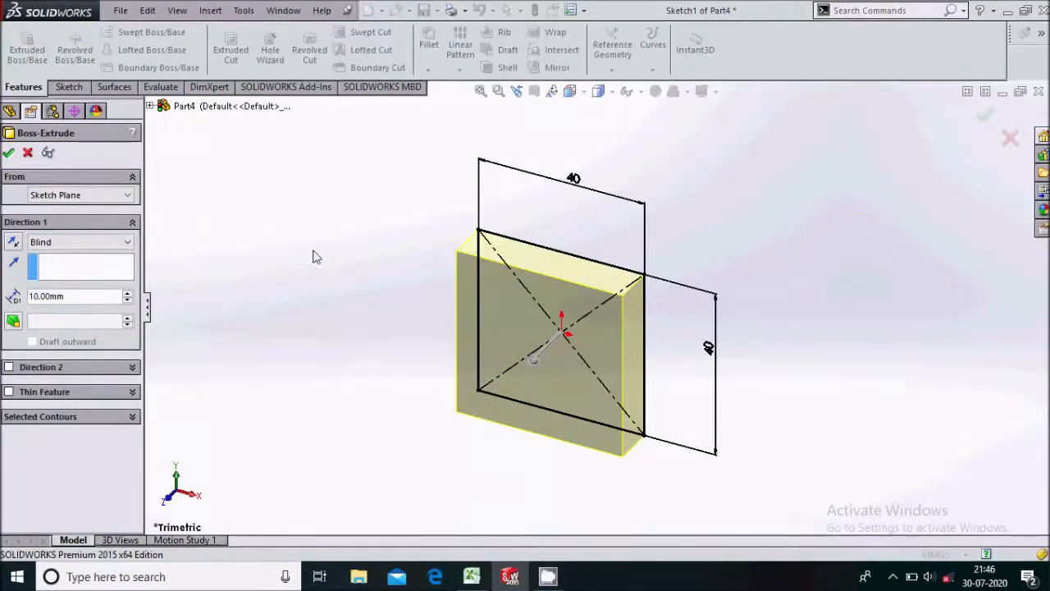
key(Return)
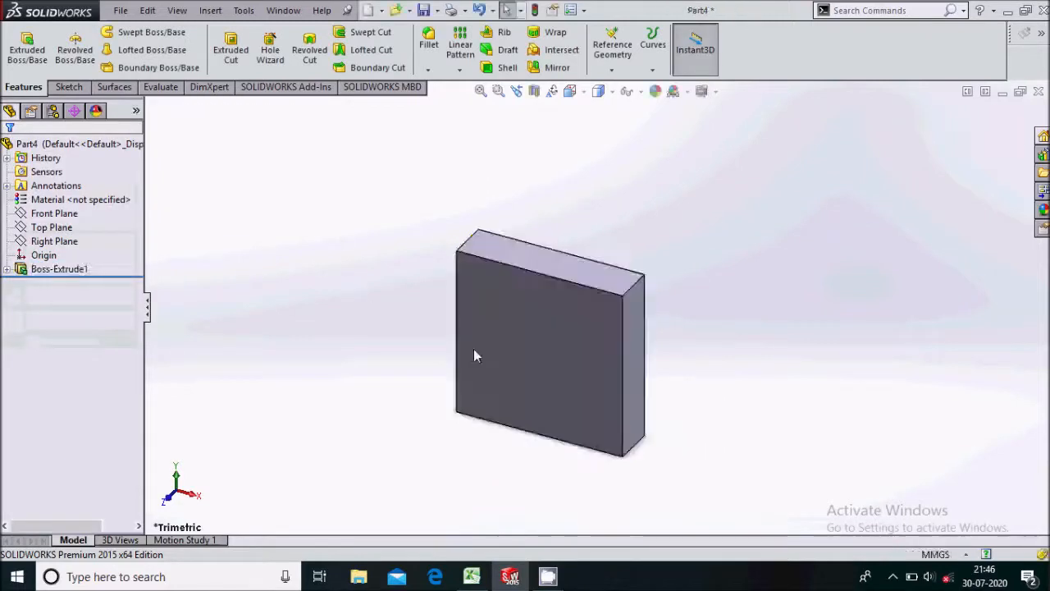
Step: Start a sketch on the block's front face and draw a circle about 16 mm in diameter centred on the origin
click(510, 352)
click(565, 310)
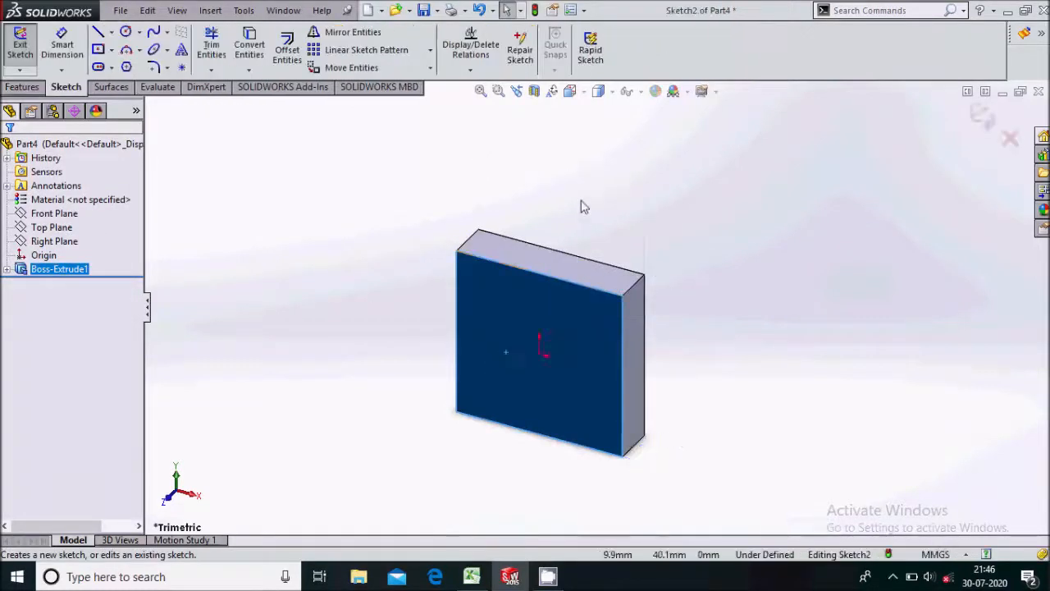
click(125, 31)
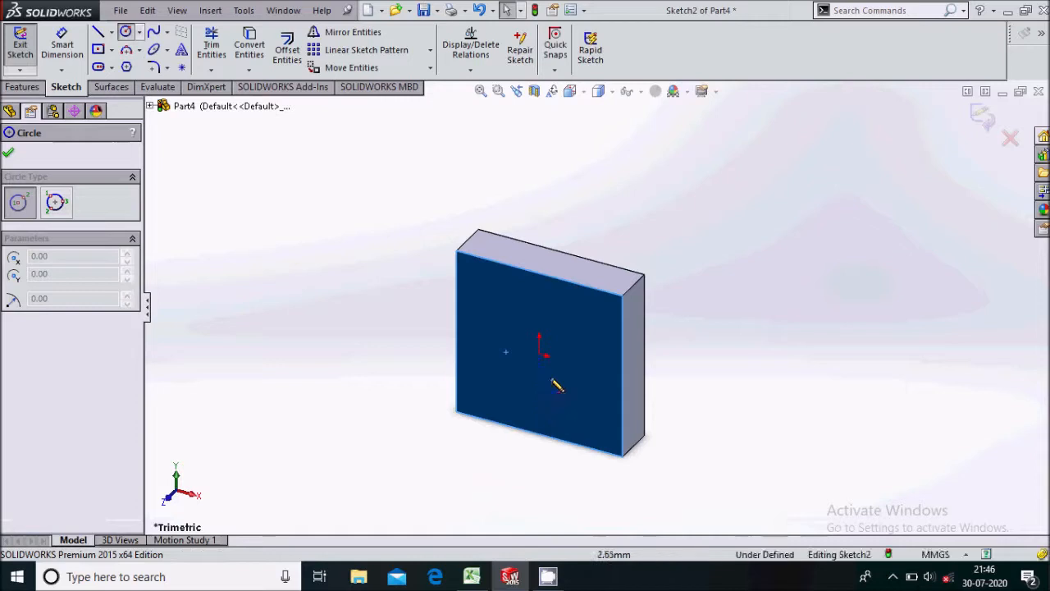
click(539, 353)
click(572, 362)
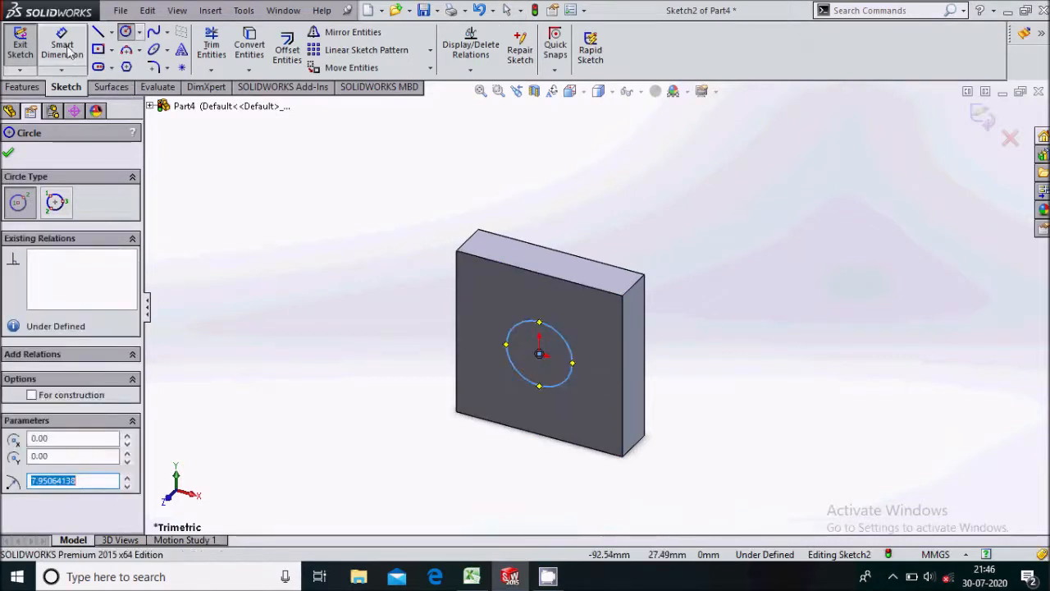
key(Escape)
Step: Dimension the circle on the block's front face with a diameter of 20 mm
key(d)
click(572, 355)
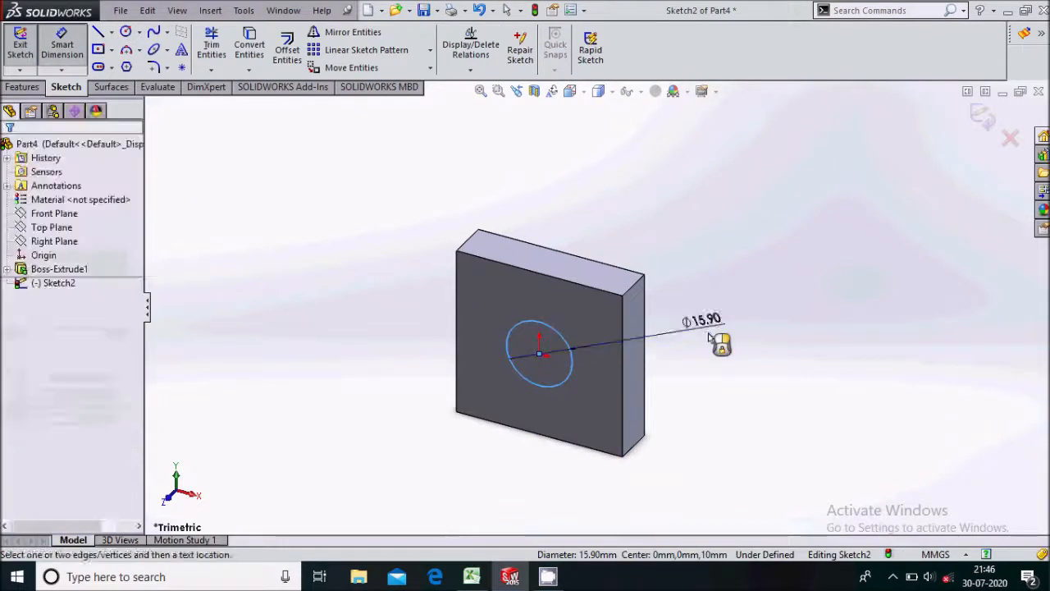
click(710, 338)
key(Return)
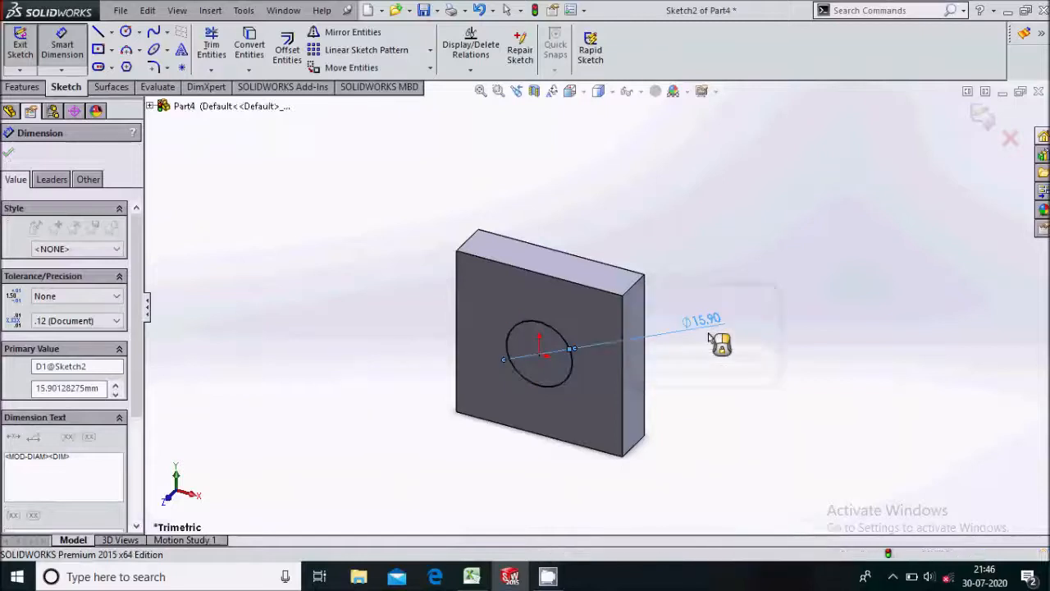
click(8, 153)
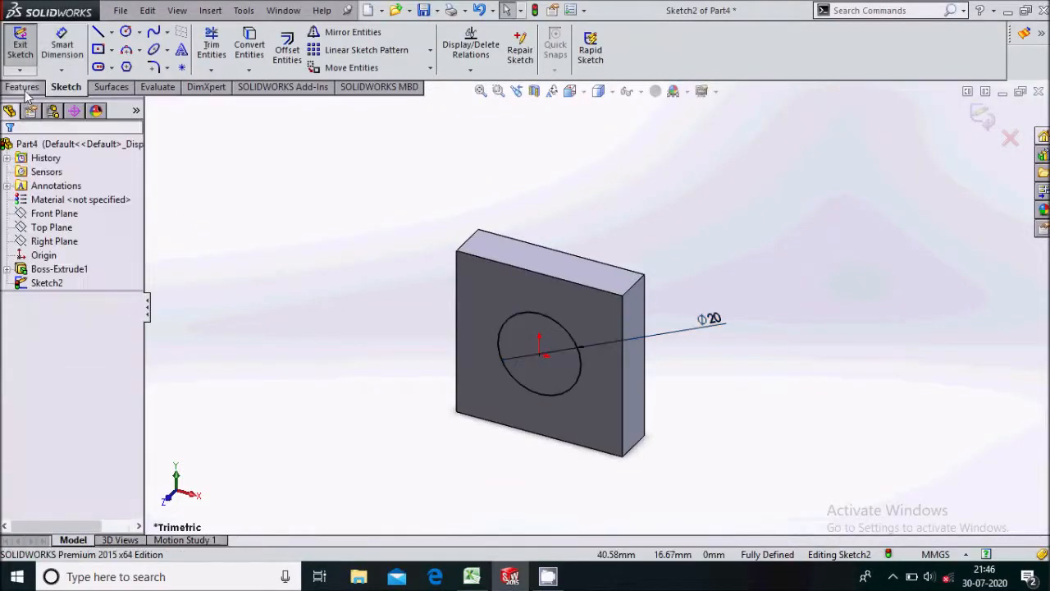
Step: Extrude the circle on the block's front face 20 mm outward as a blind boss
click(23, 86)
click(29, 51)
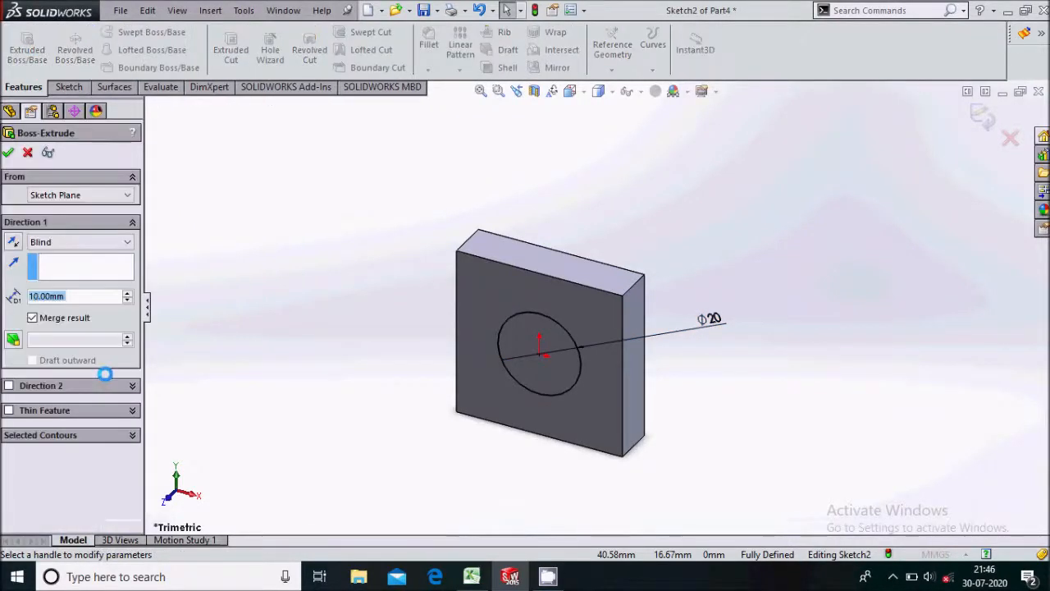
text(20)
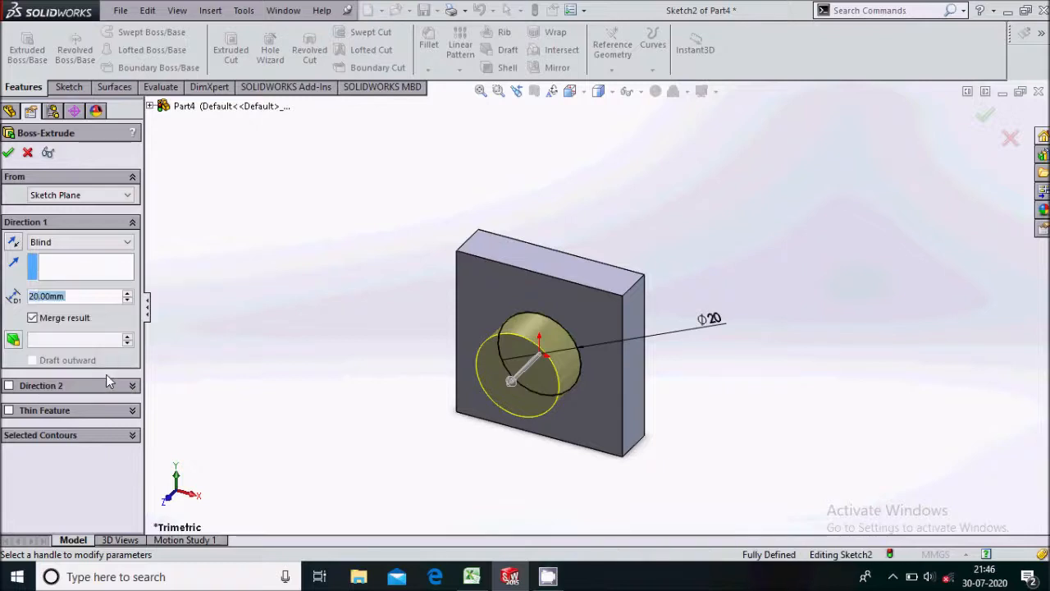
key(Return)
click(9, 153)
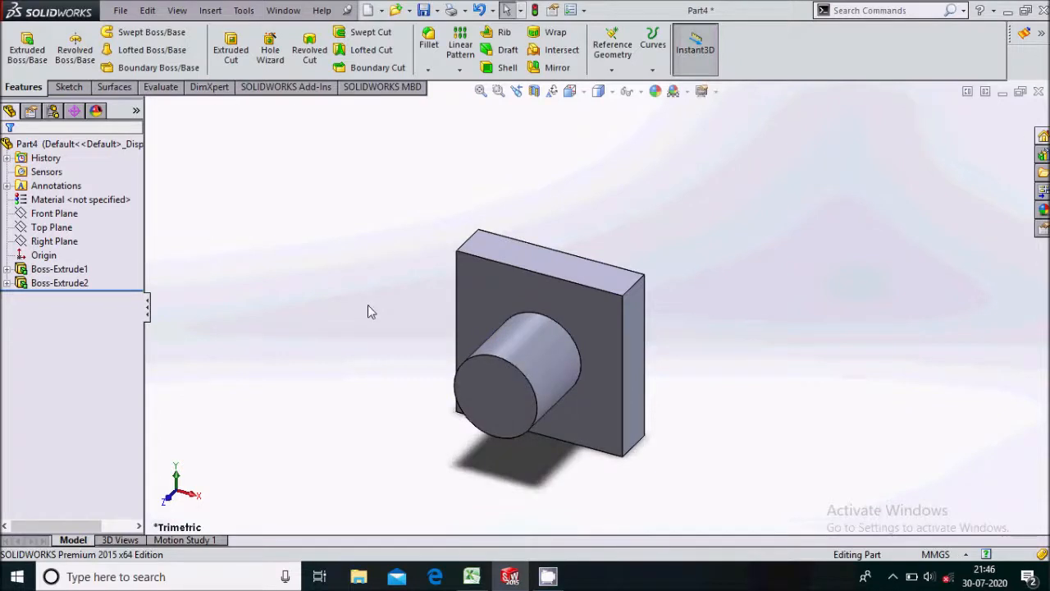
Step: Save the block with its round pin in the crank folder under the file name slide
key(ctrl+s)
text(slide)
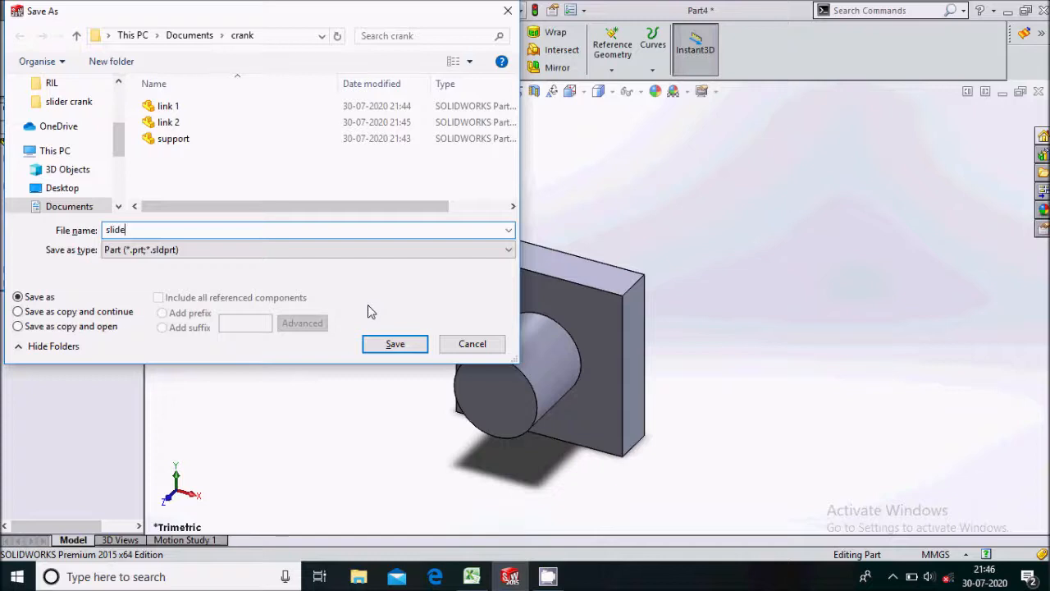
key(Return)
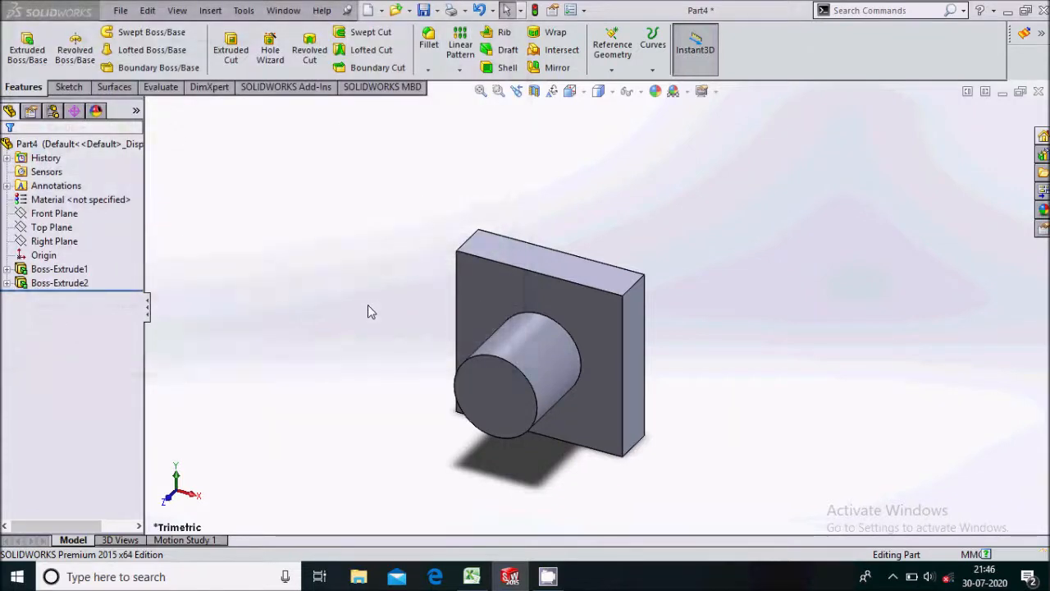
Step: Close the finished part and create a new part document
click(1038, 92)
click(132, 16)
click(144, 30)
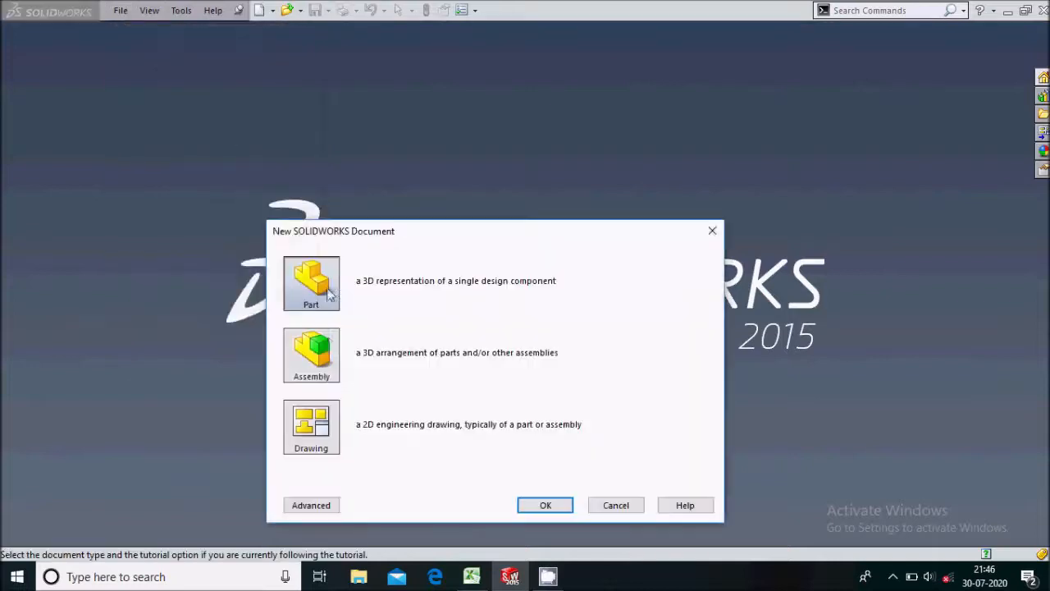
click(543, 505)
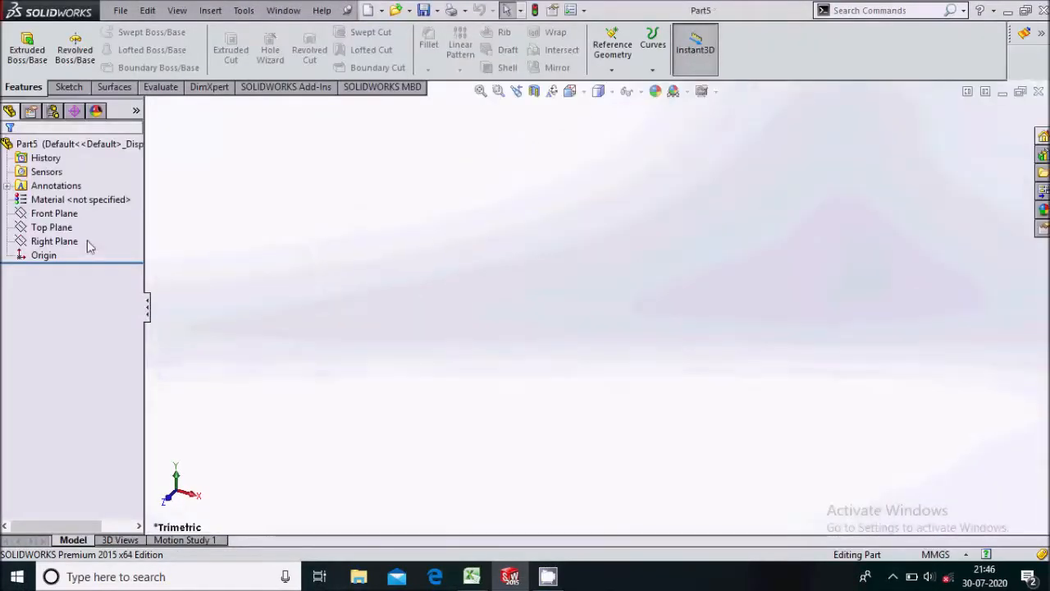
Step: Sketch a closed C-shaped line profile on the Right Plane from the origin, about 47 mm wide at the base and 115 mm high
click(77, 241)
click(105, 219)
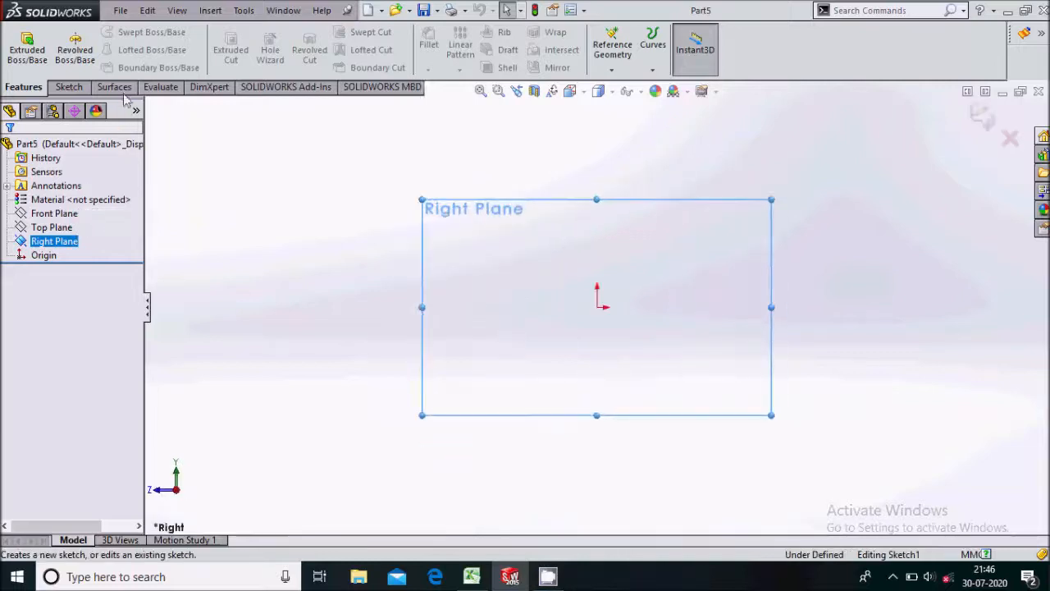
click(99, 34)
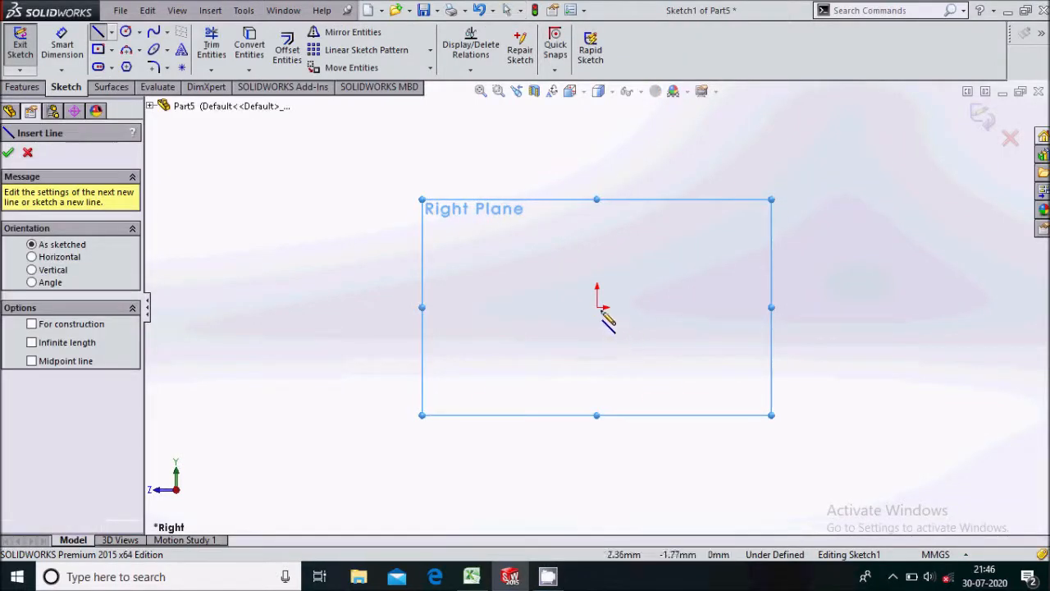
click(598, 307)
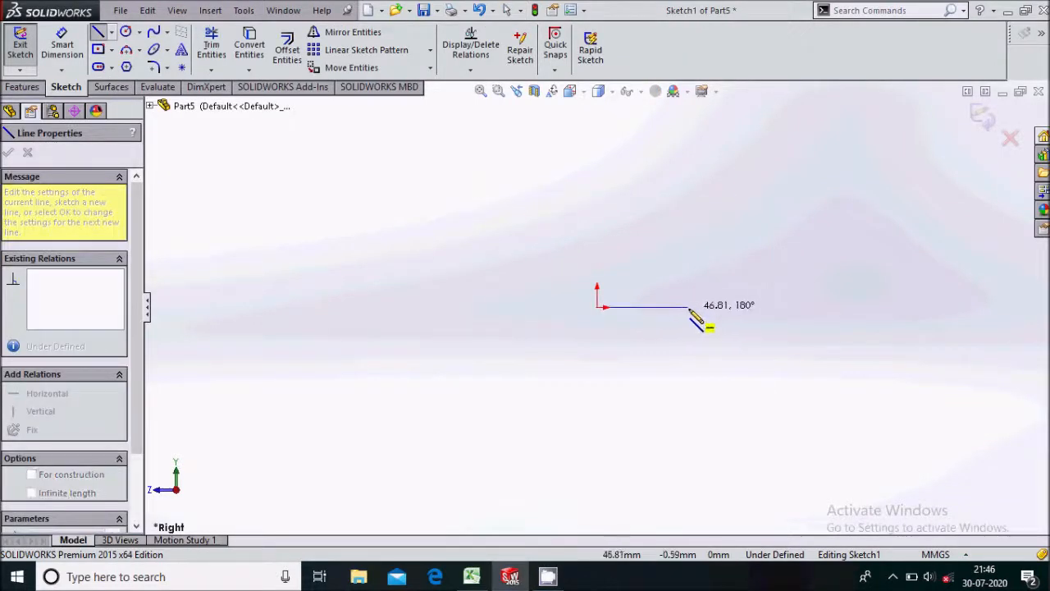
click(688, 307)
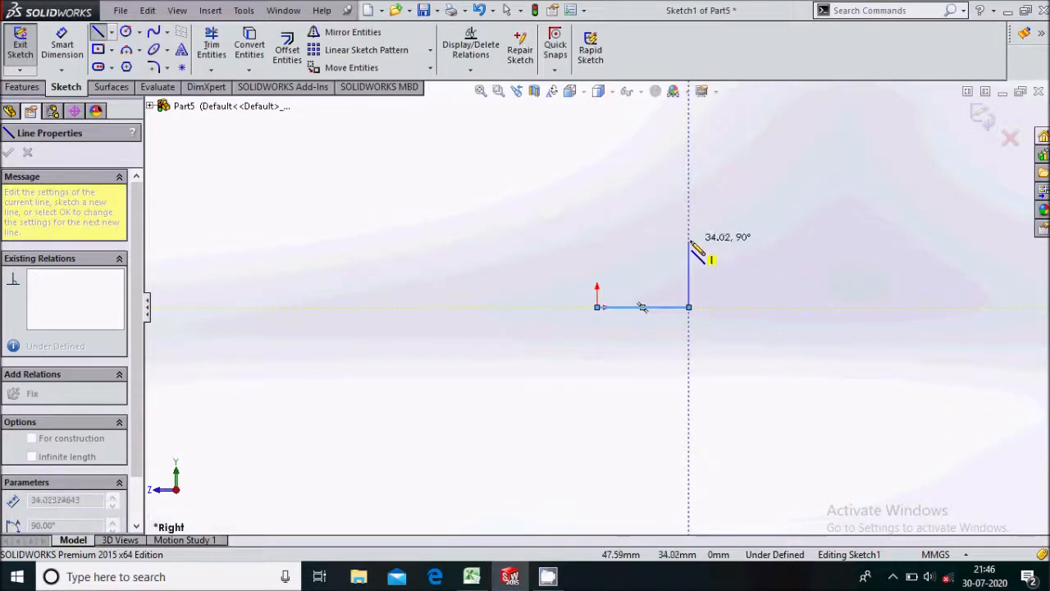
click(689, 264)
click(642, 264)
click(643, 124)
click(677, 125)
scroll(682, 168, up, 3)
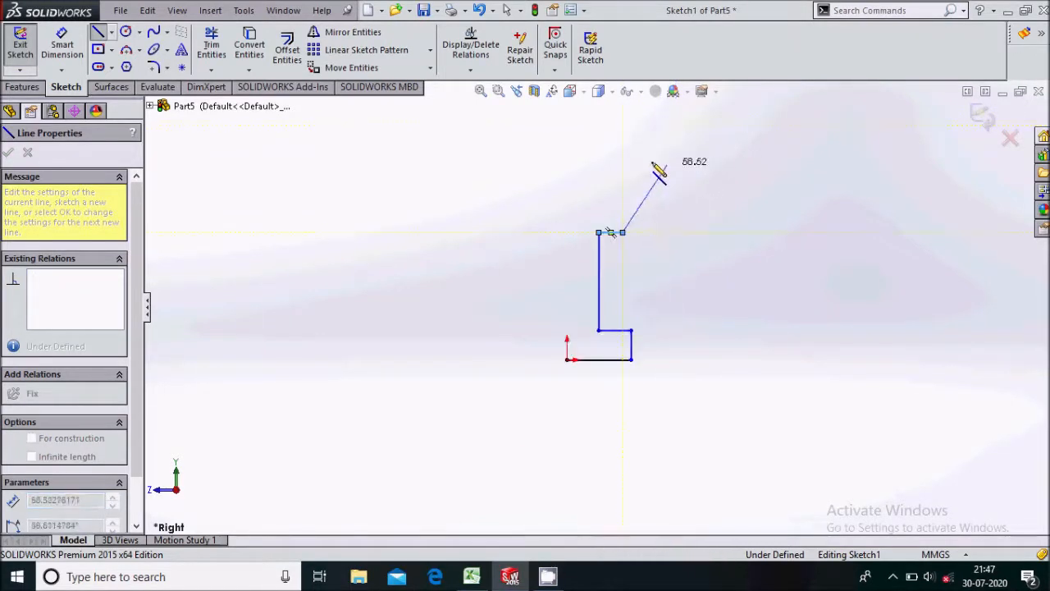
click(622, 201)
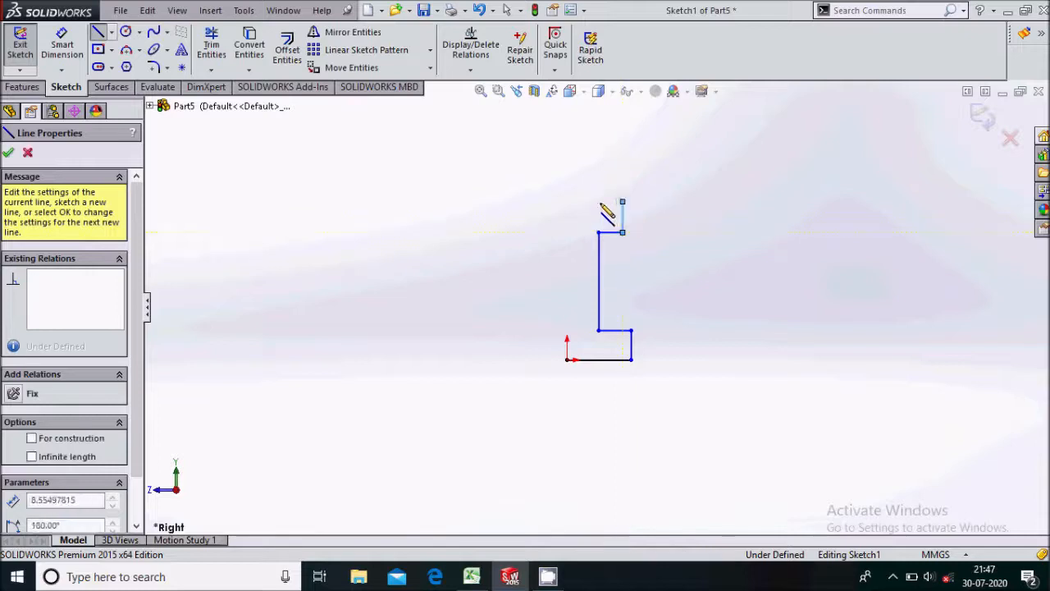
click(567, 201)
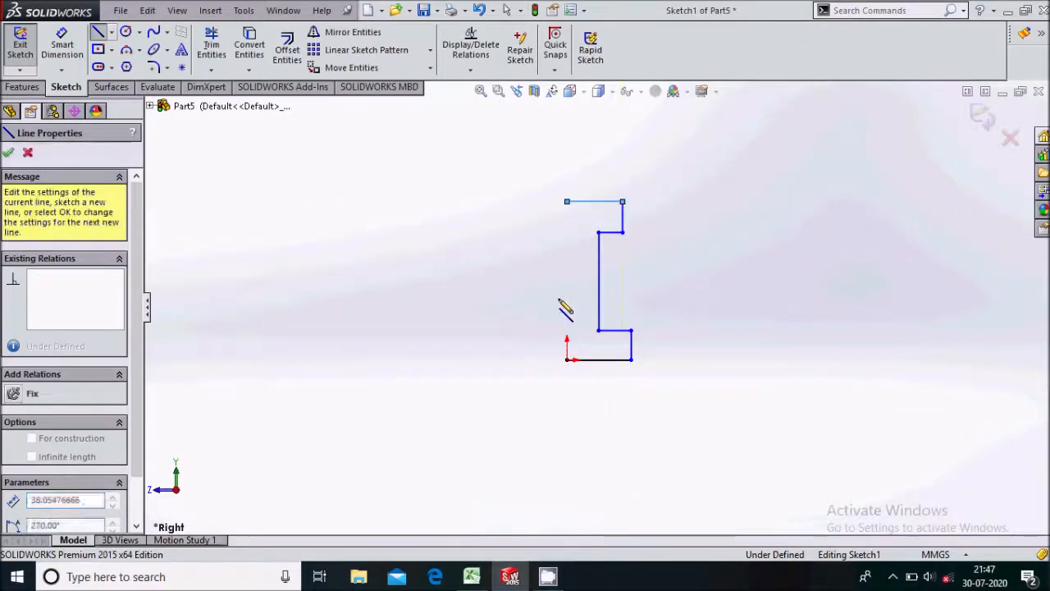
click(567, 359)
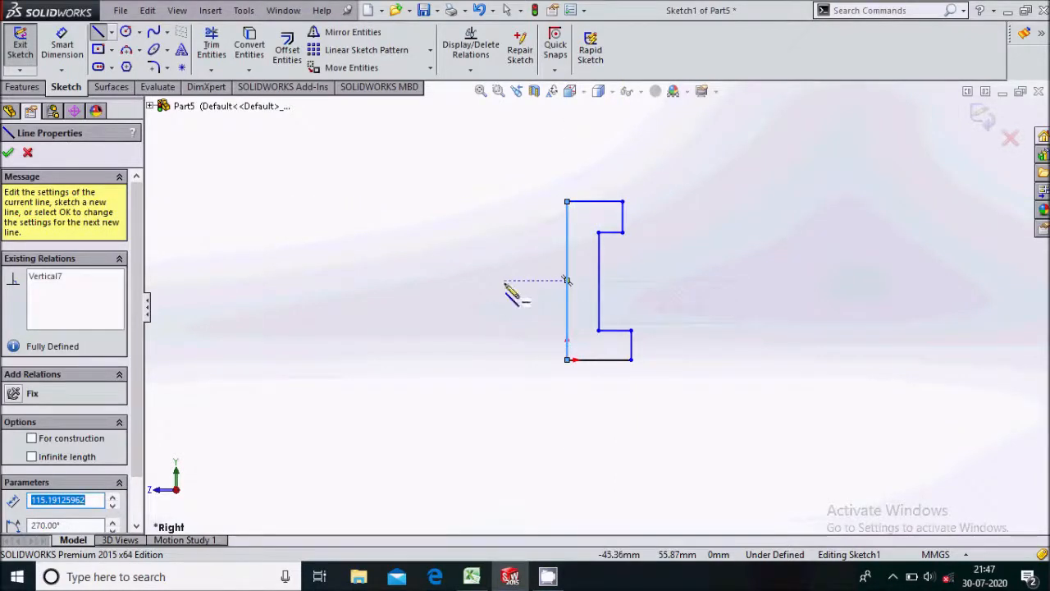
key(Escape)
key(Escape)
Step: Dimension the profile's bottom edge and the lower flange's vertical end edge as 20 mm each
scroll(624, 376, down, 1)
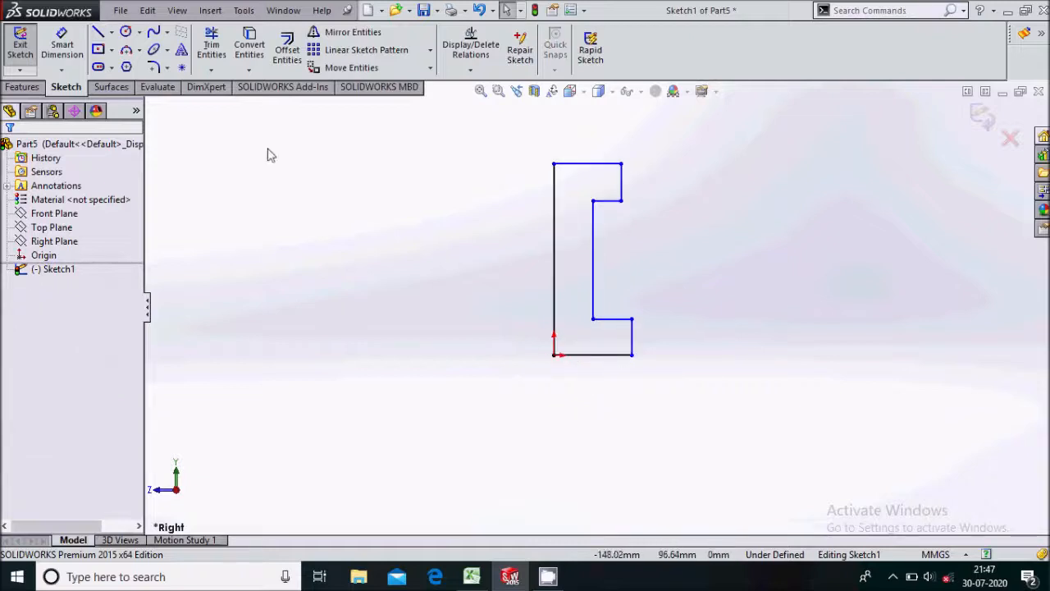
click(63, 48)
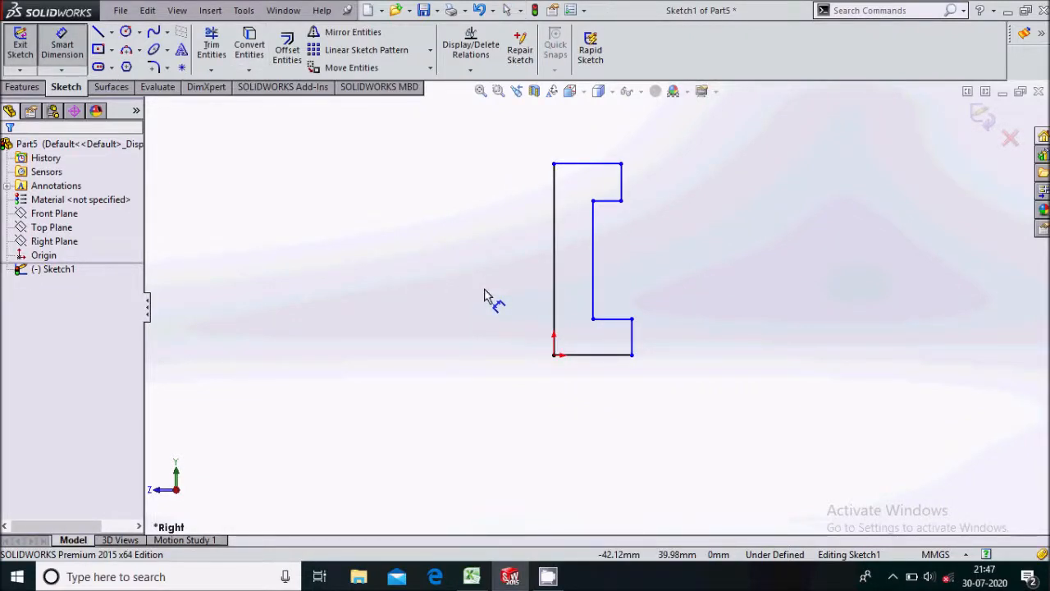
click(602, 359)
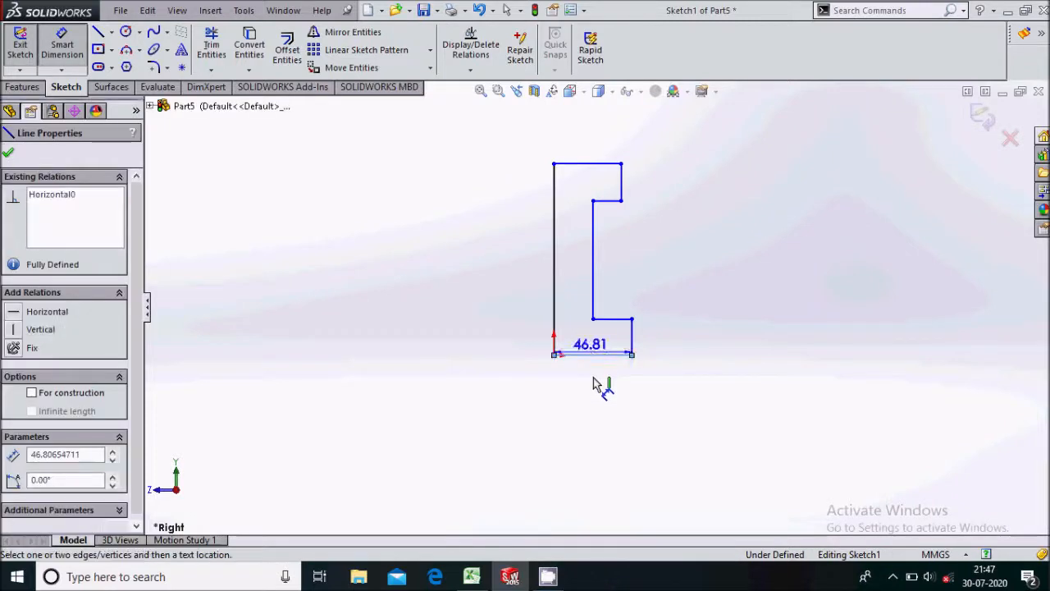
click(597, 384)
text(20)
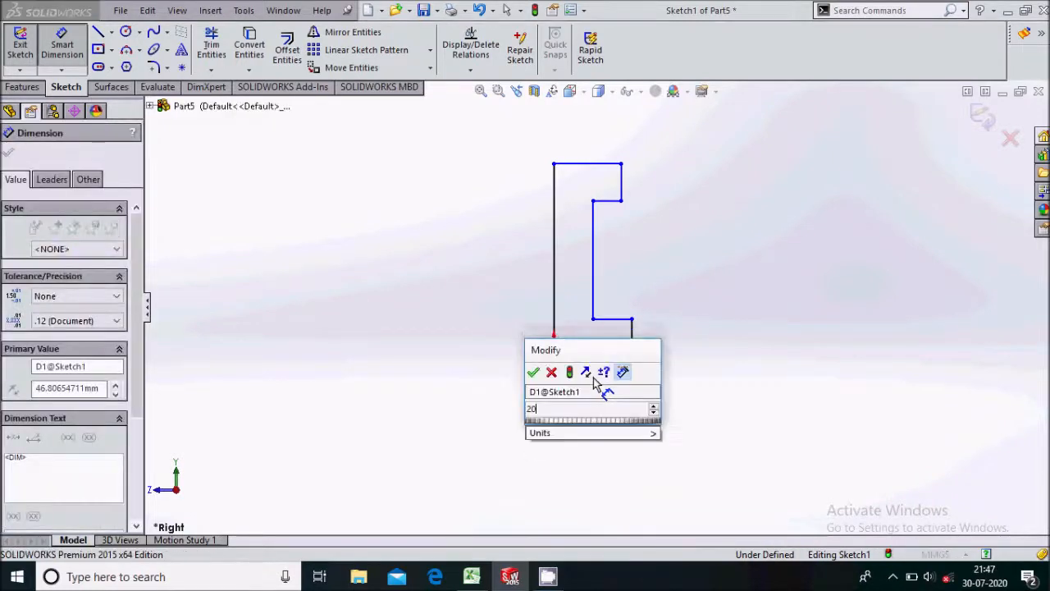
key(Return)
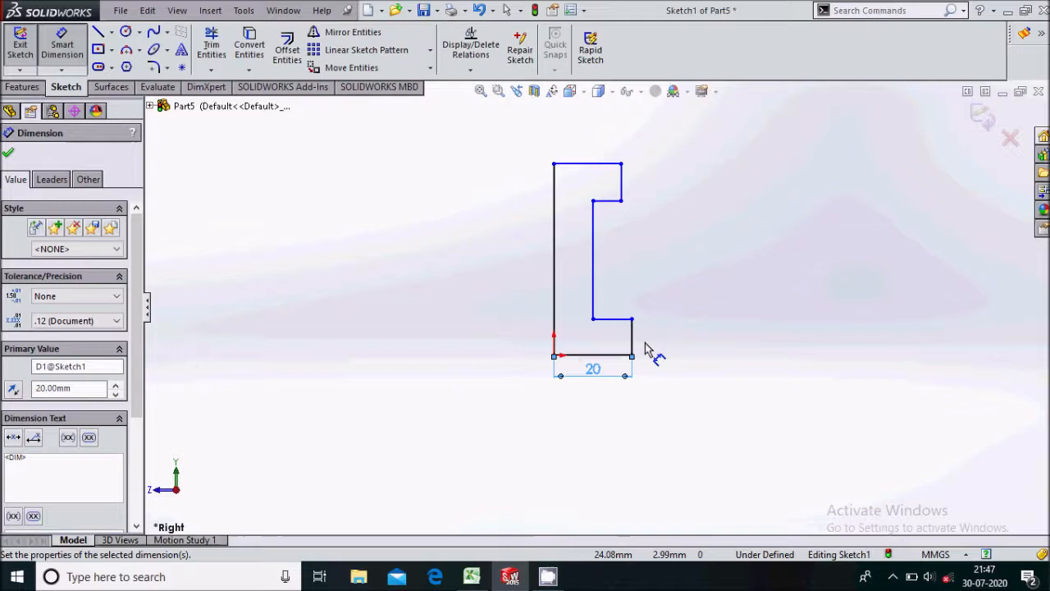
click(635, 345)
click(679, 352)
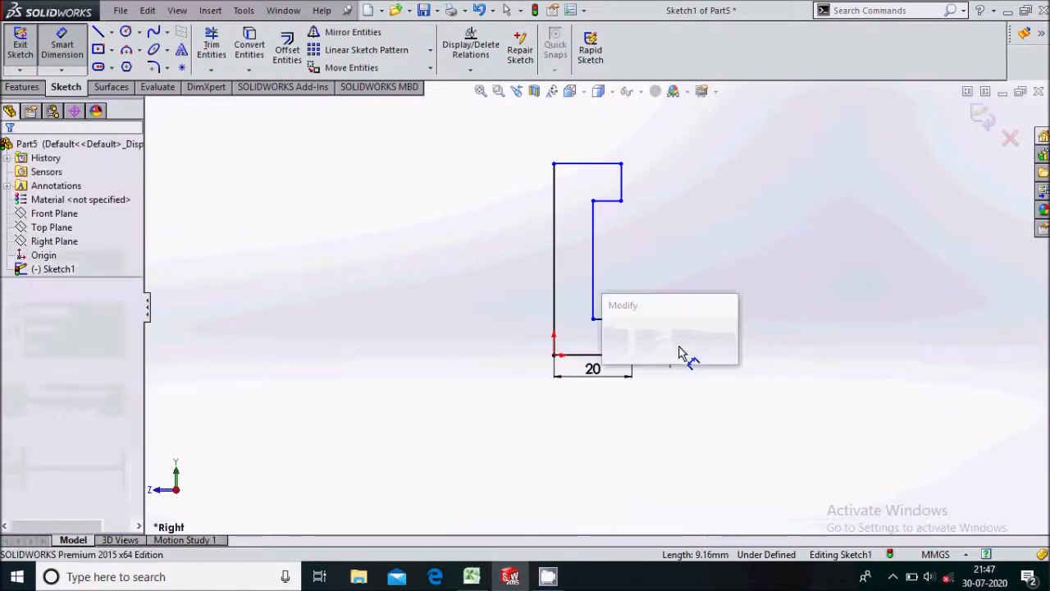
text(20)
key(Return)
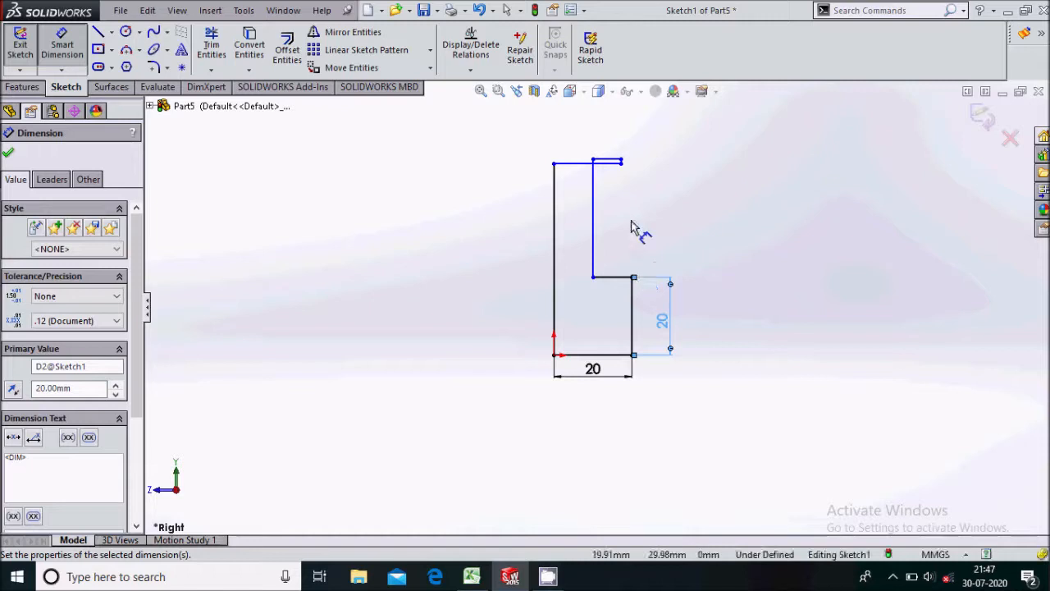
scroll(632, 270, up, 2)
scroll(607, 377, down, 4)
scroll(608, 286, down, 3)
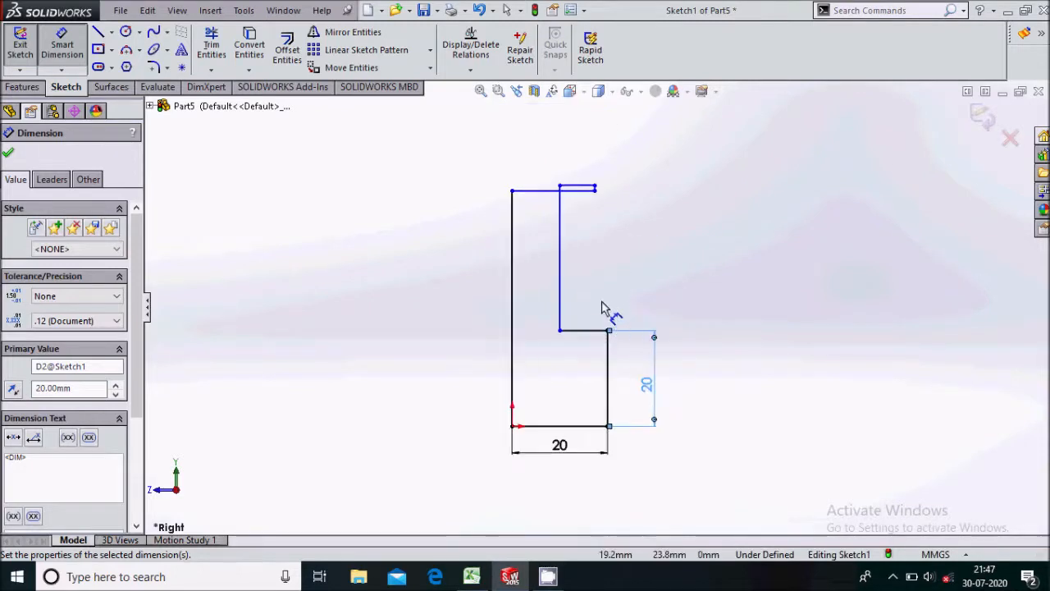
click(608, 332)
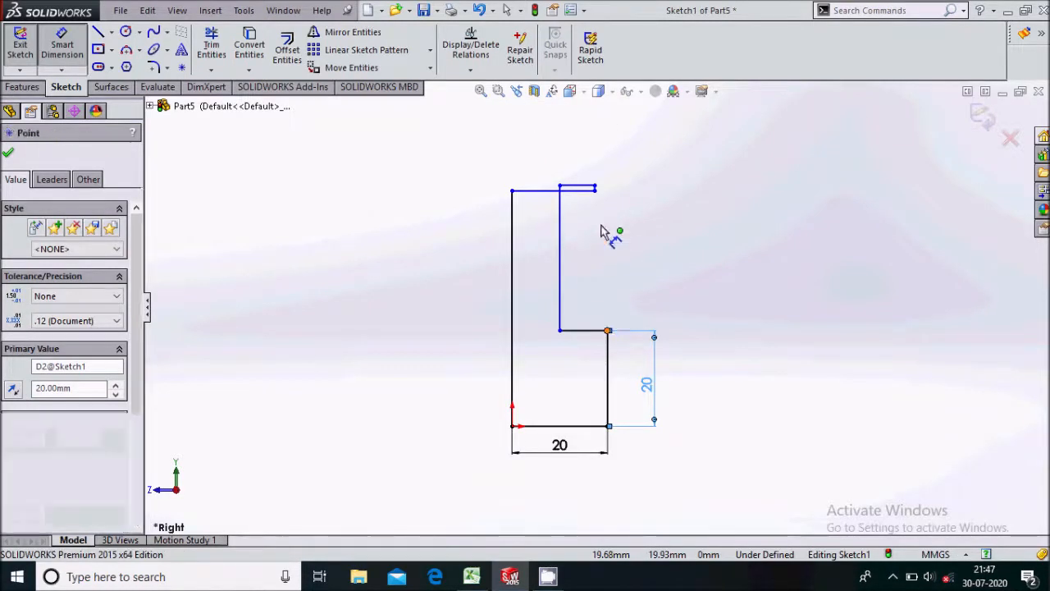
click(595, 189)
click(674, 236)
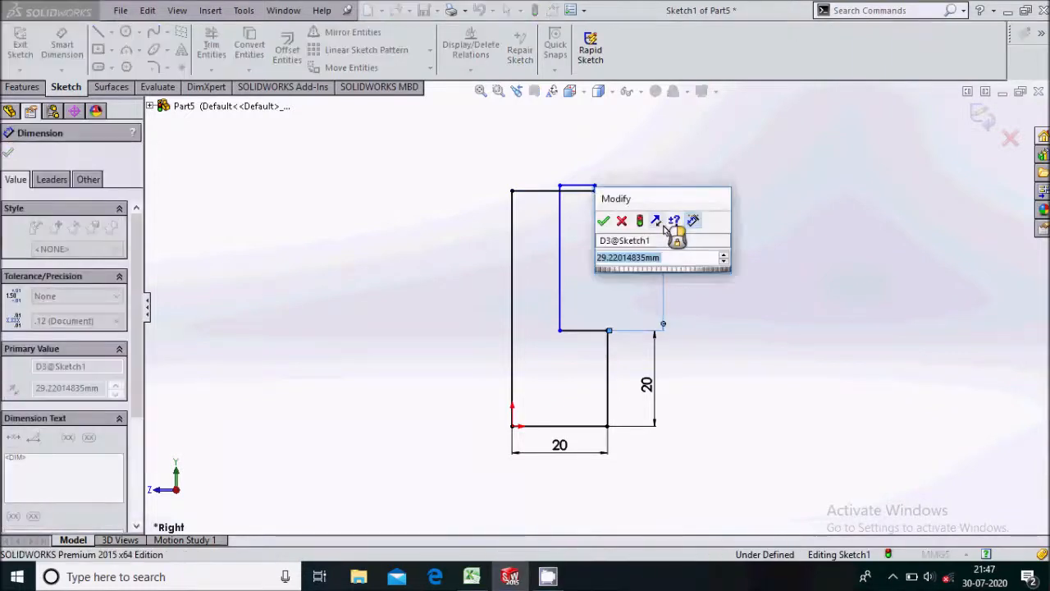
click(622, 223)
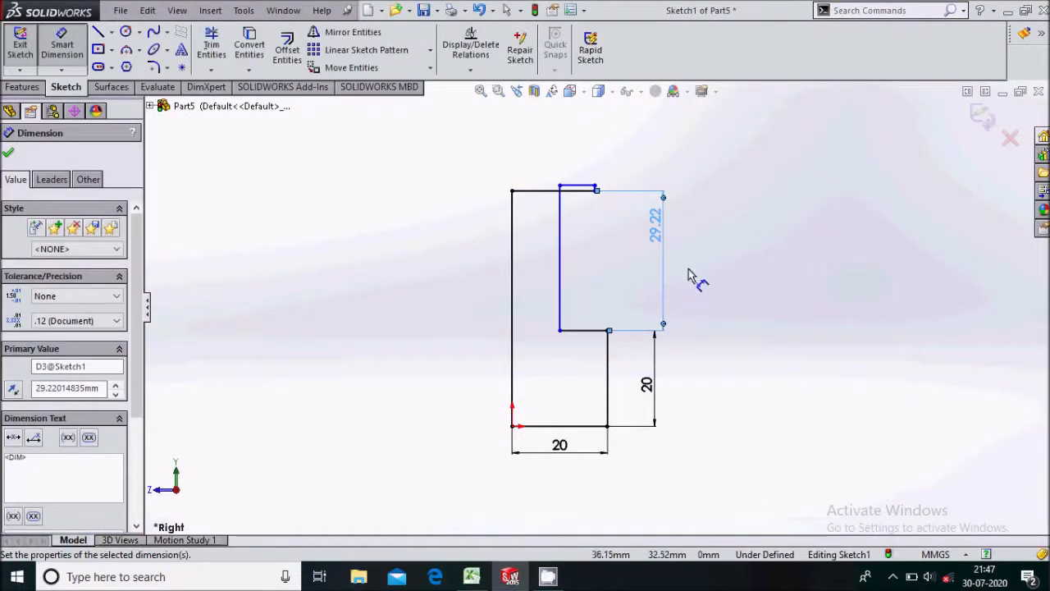
click(687, 263)
click(656, 227)
key(Delete)
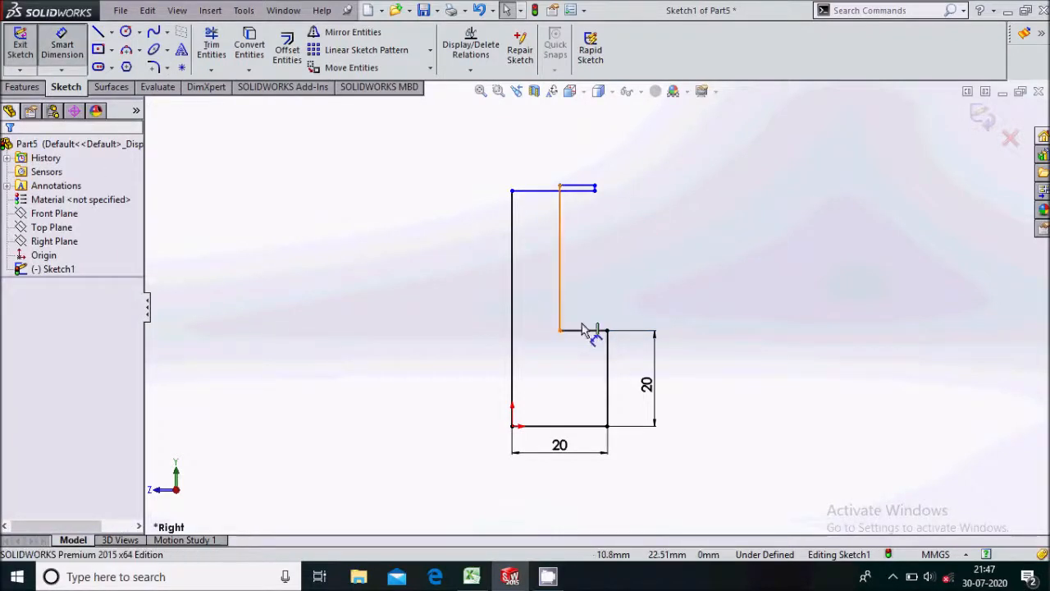
Step: Dimension the vertical distance from the lower flange's upper outer corner to the upper flange's inner-edge corner as 40 mm
click(596, 187)
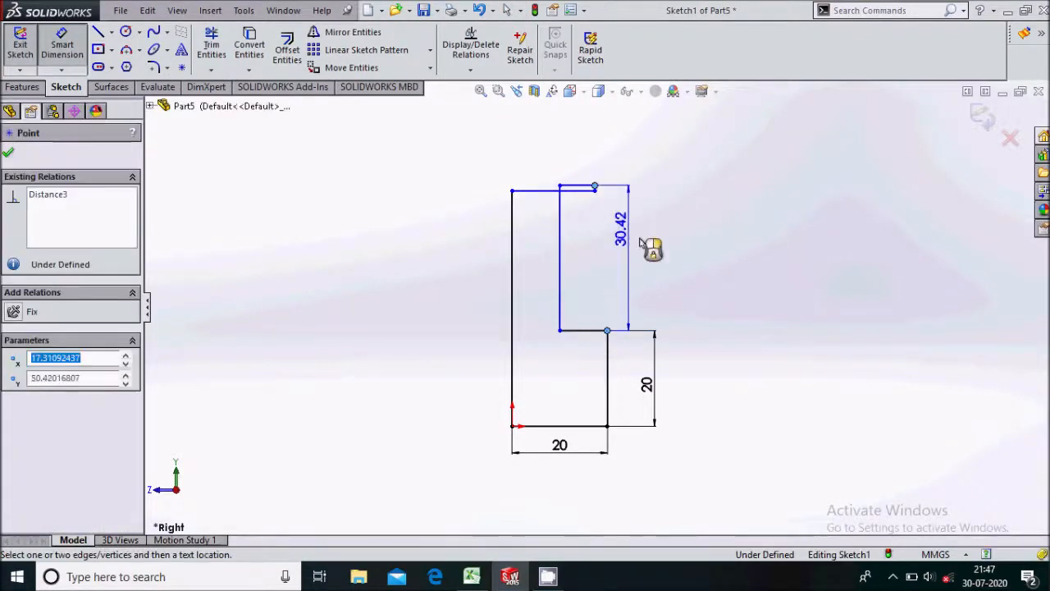
click(656, 255)
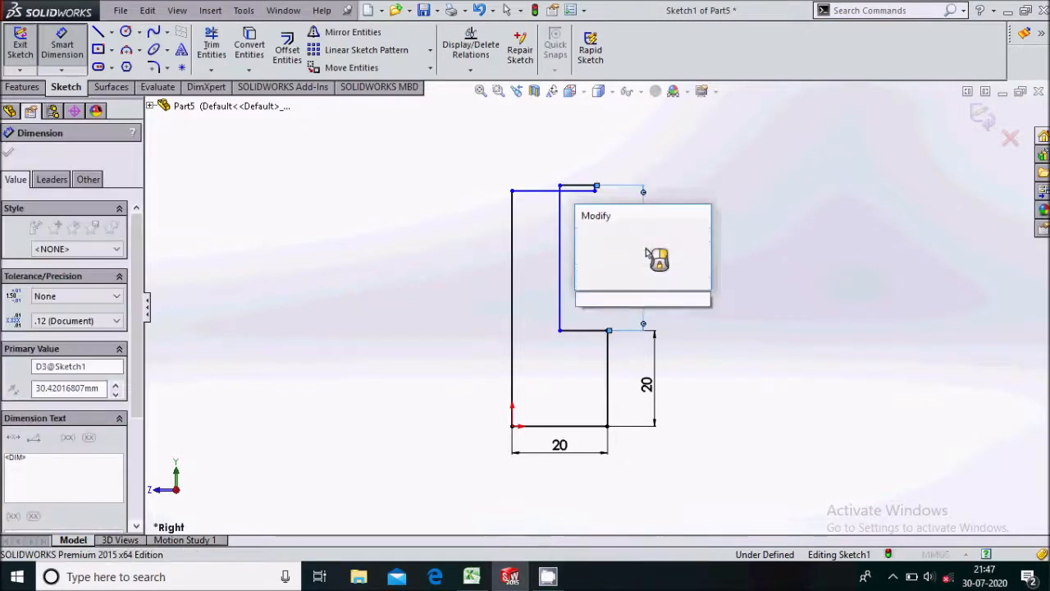
text(40)
key(Return)
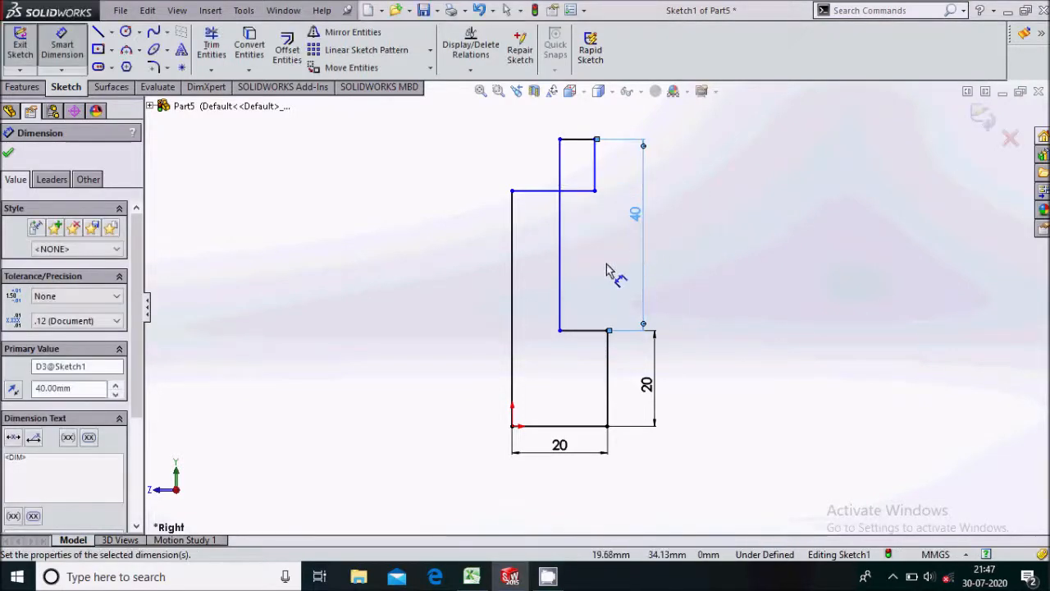
Step: Dimension the web thickness between the profile's two long vertical lines and finish dimensioning
scroll(603, 279, down, 2)
scroll(616, 238, up, 3)
scroll(586, 274, down, 3)
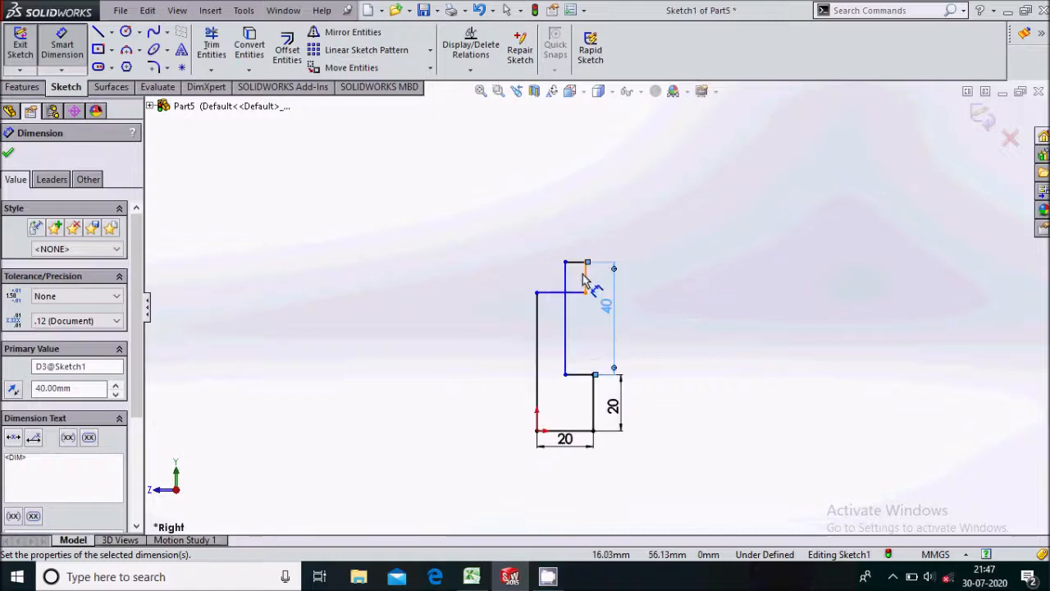
scroll(377, 219, up, 1)
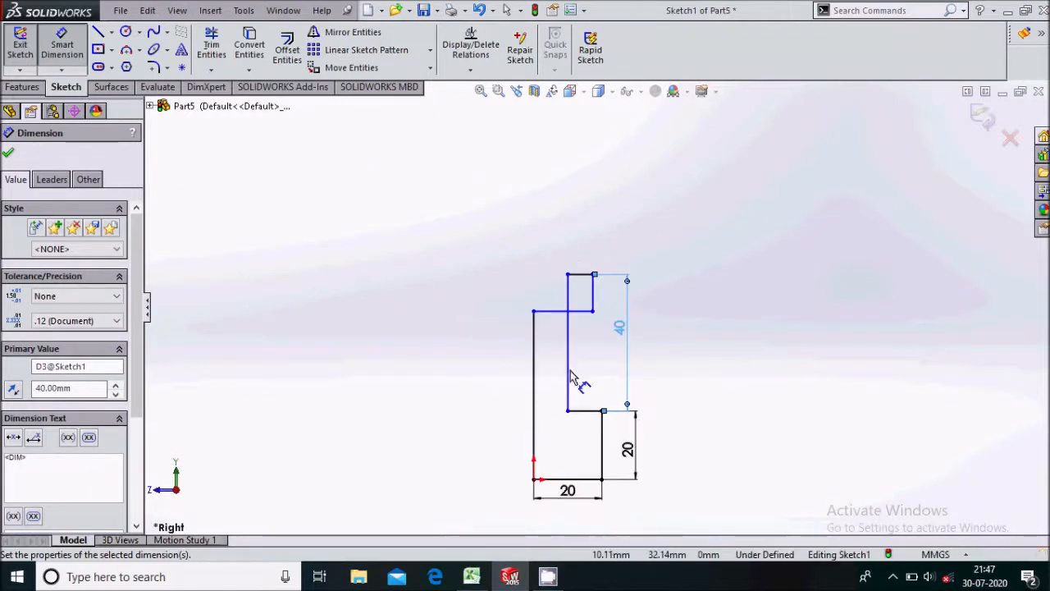
scroll(572, 376, down, 1)
click(566, 361)
click(527, 368)
click(464, 365)
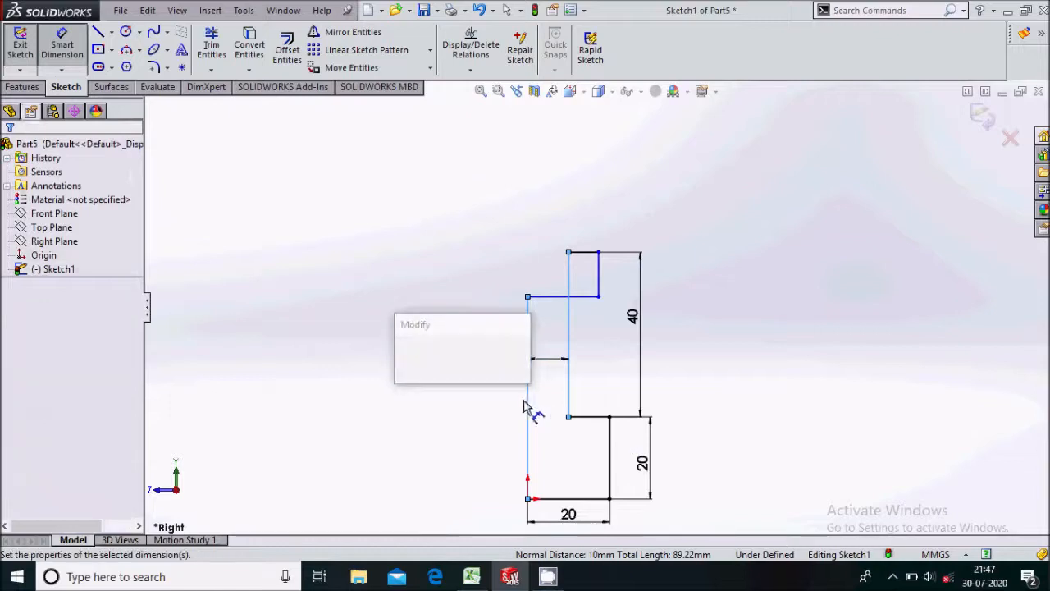
click(403, 353)
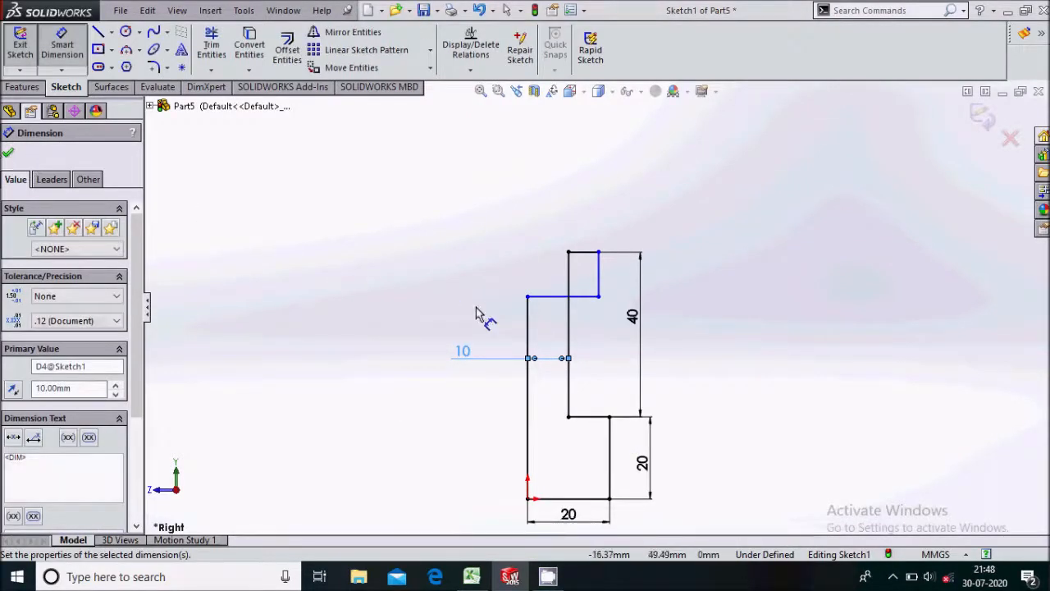
click(10, 151)
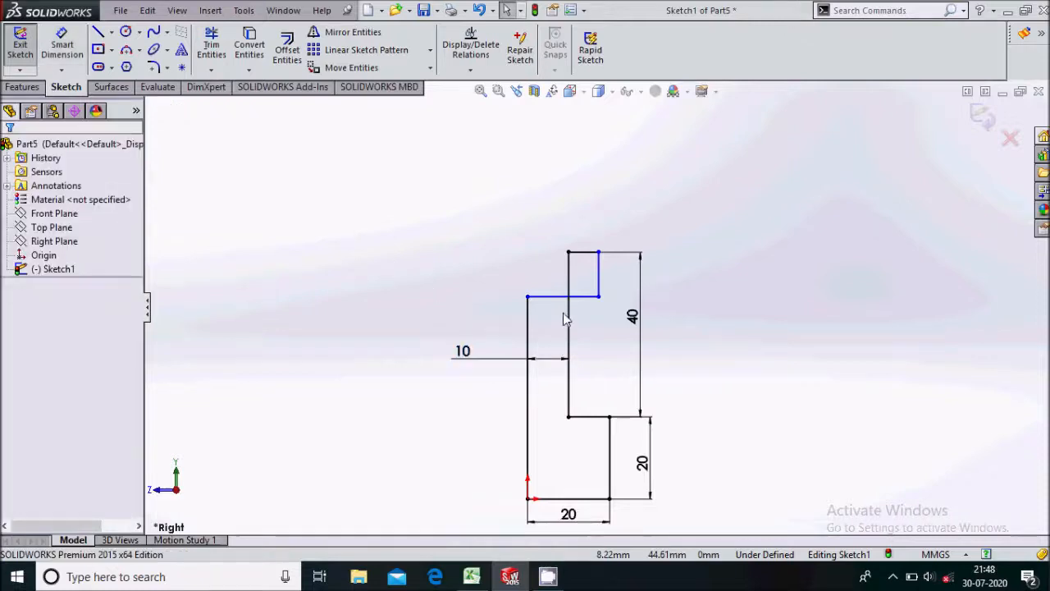
Step: Move the profile's free horizontal line above the upper flange's inner edge and dimension the flange's vertical end edge as 20 mm
drag(580, 298, 580, 213)
click(621, 218)
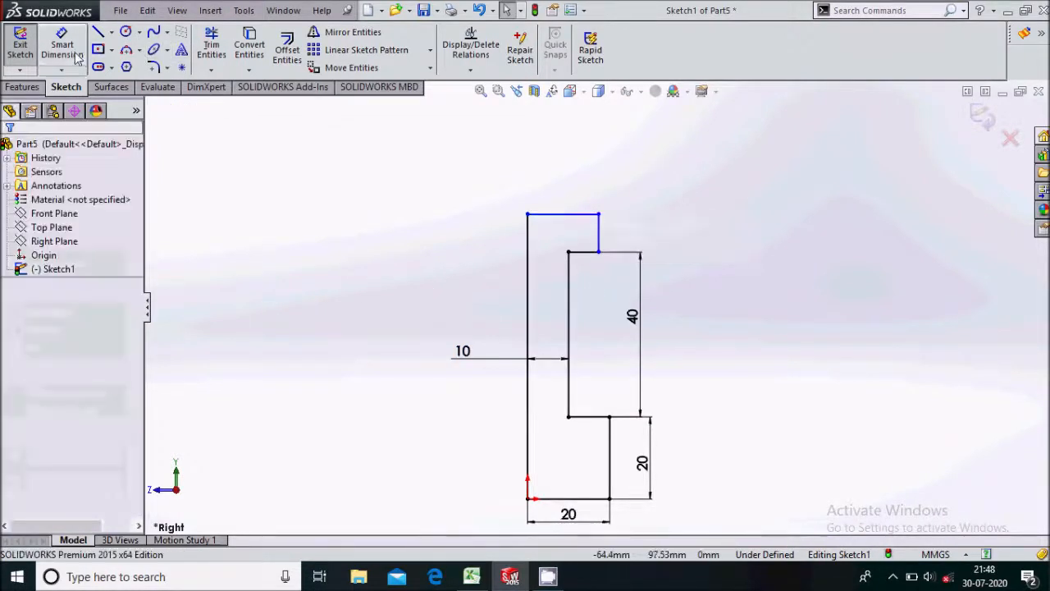
click(600, 233)
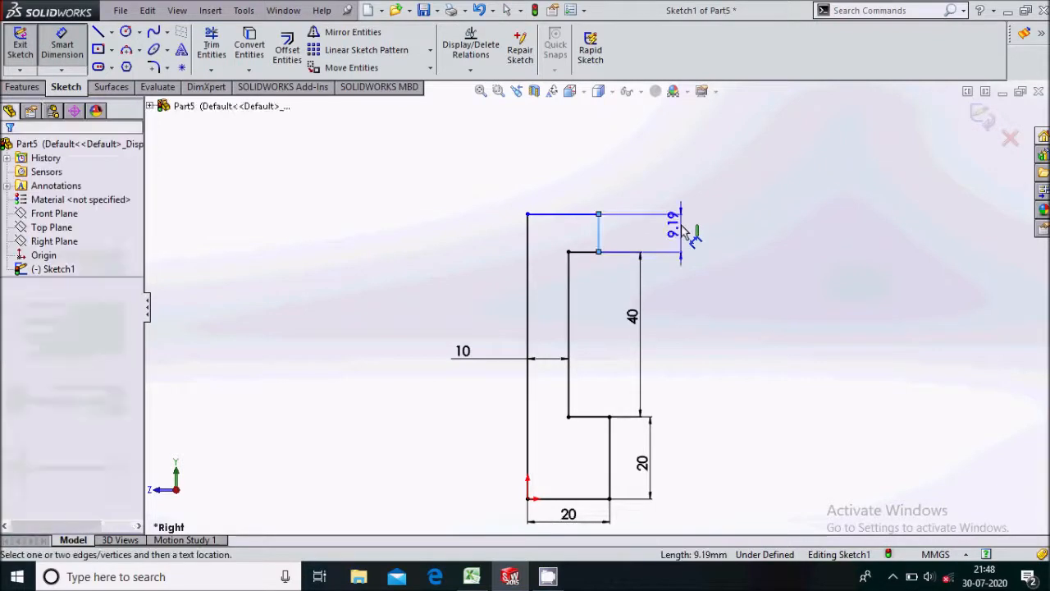
click(681, 232)
key(Return)
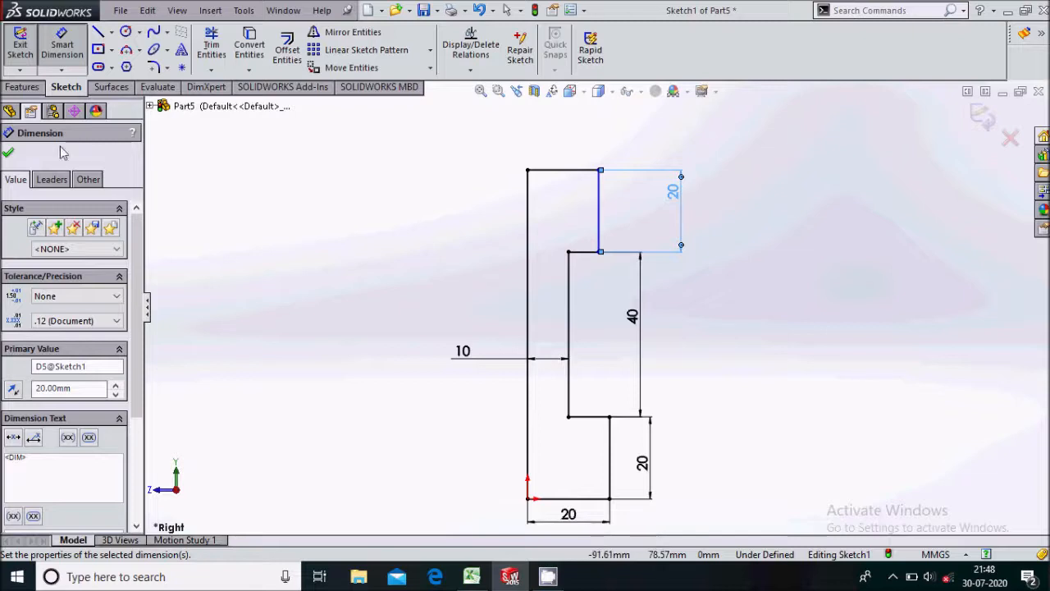
click(10, 155)
key(Escape)
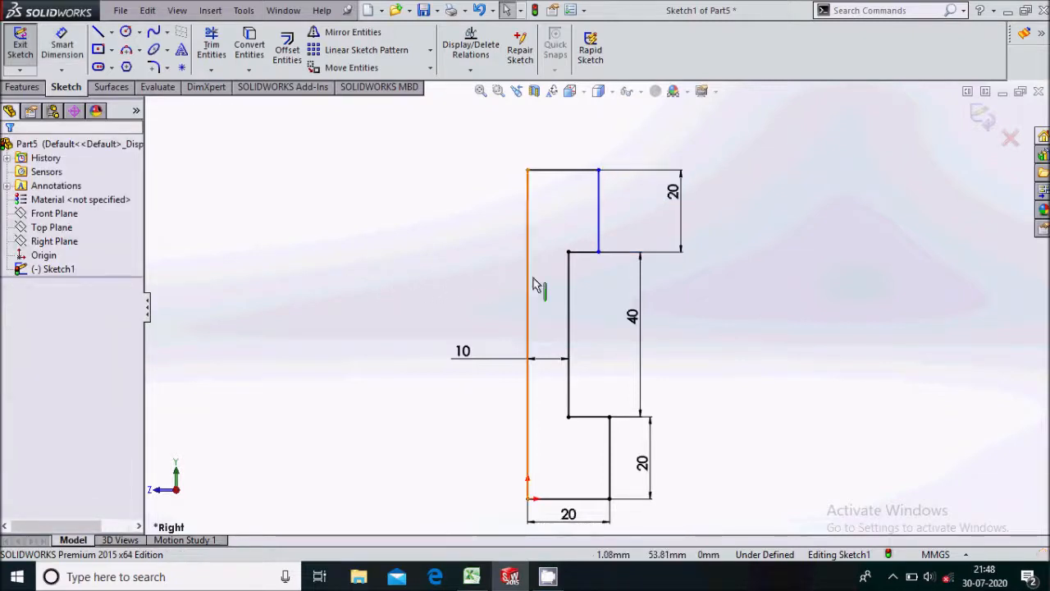
Step: Dimension the upper flange's short inner horizontal edge as 10 mm and finish dimensioning
click(62, 48)
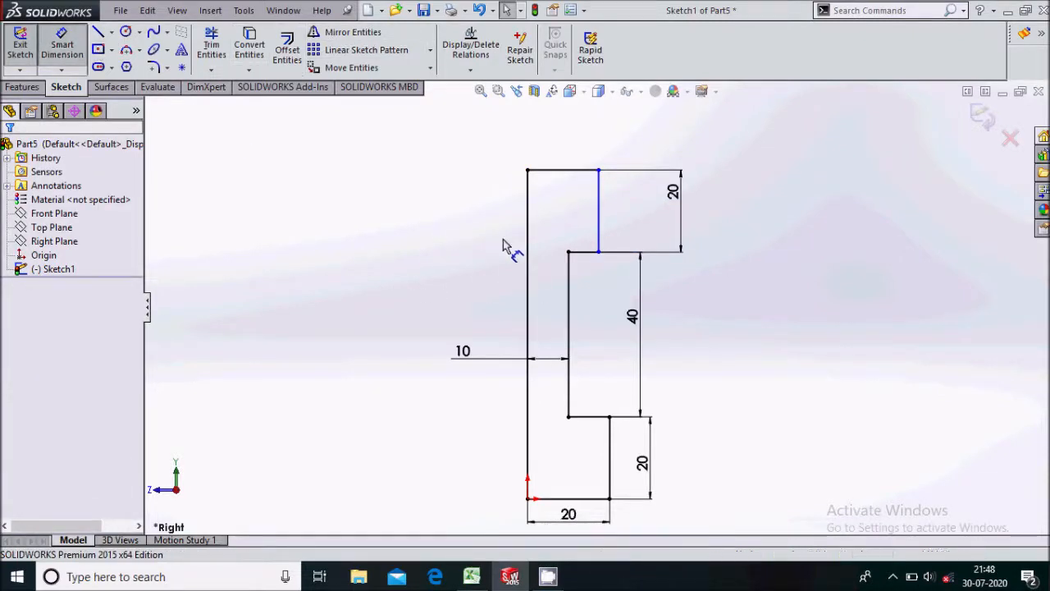
click(588, 255)
click(590, 279)
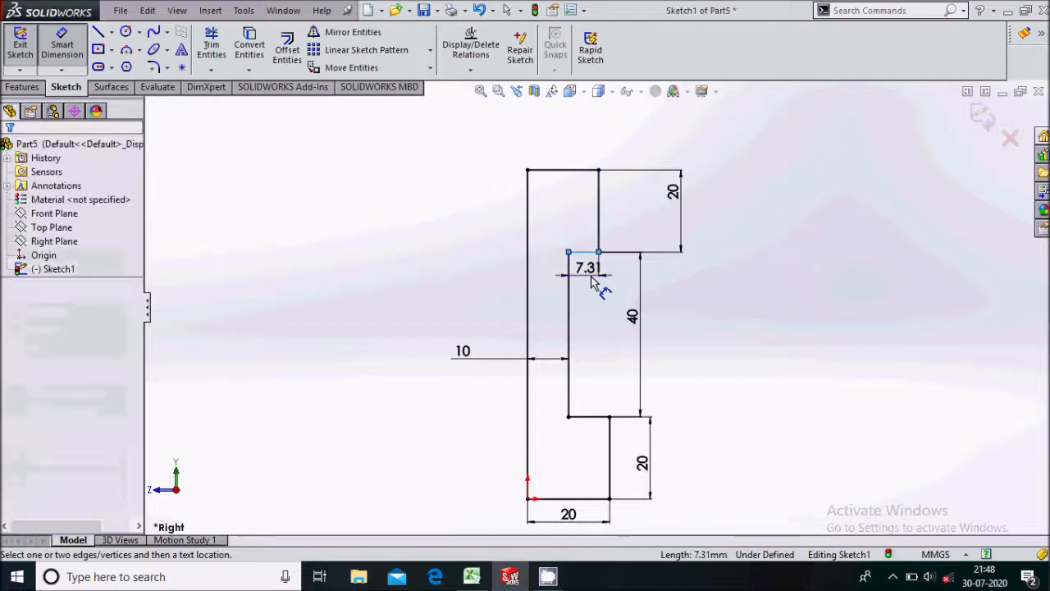
text(10)
key(Return)
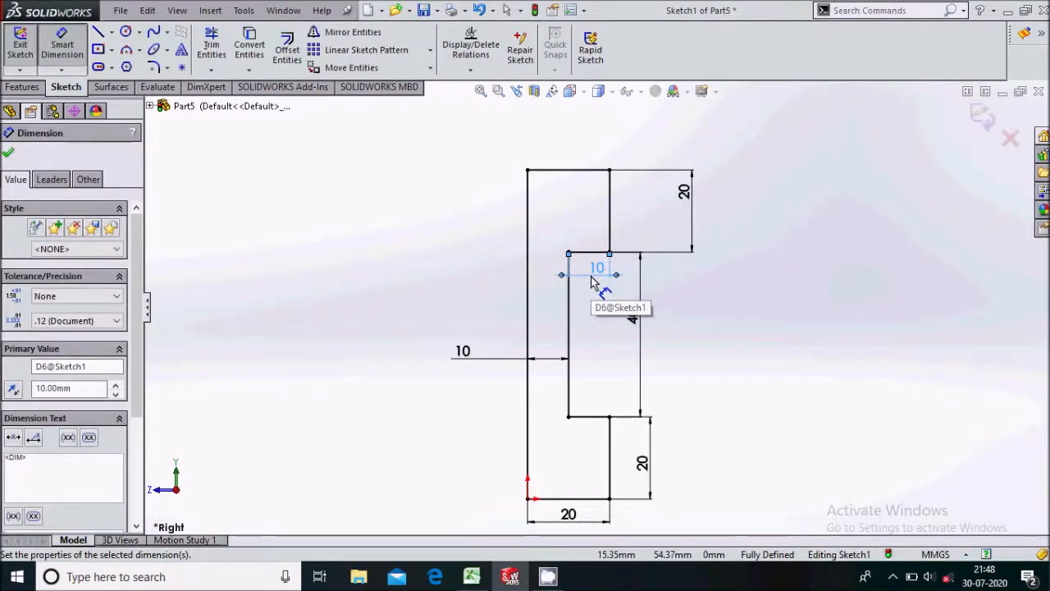
key(Escape)
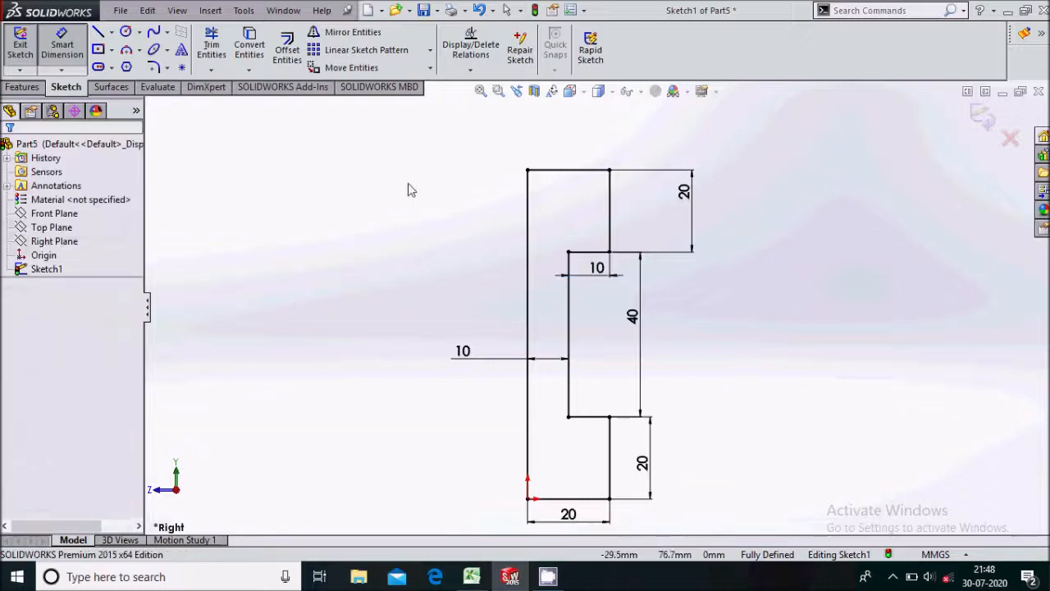
Step: Exit the sketch and extrude the C-shaped profile 160 mm with a Blind end condition
scroll(459, 230, up, 3)
scroll(530, 275, down, 2)
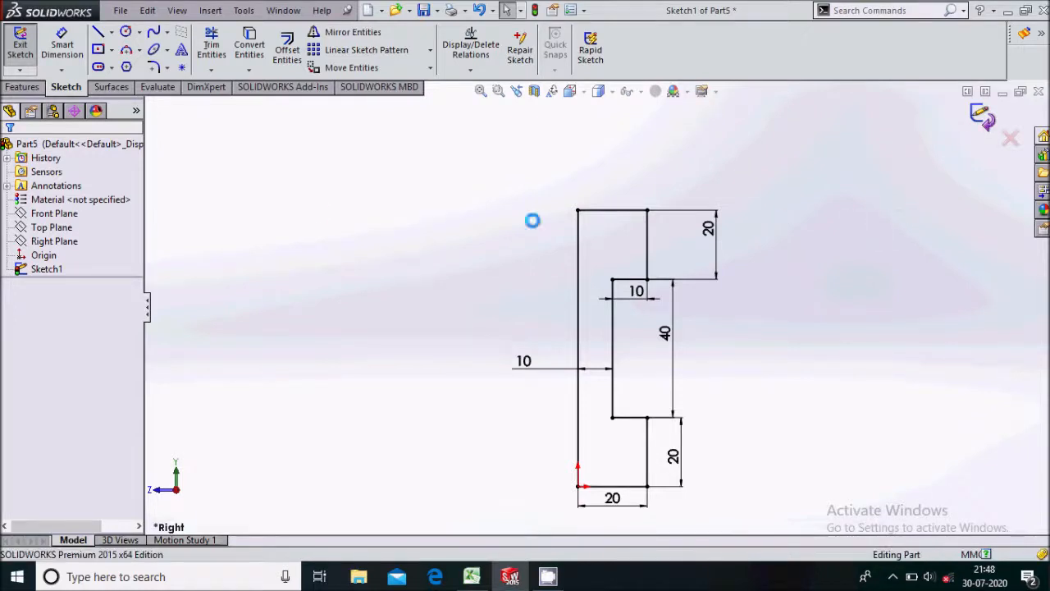
click(20, 45)
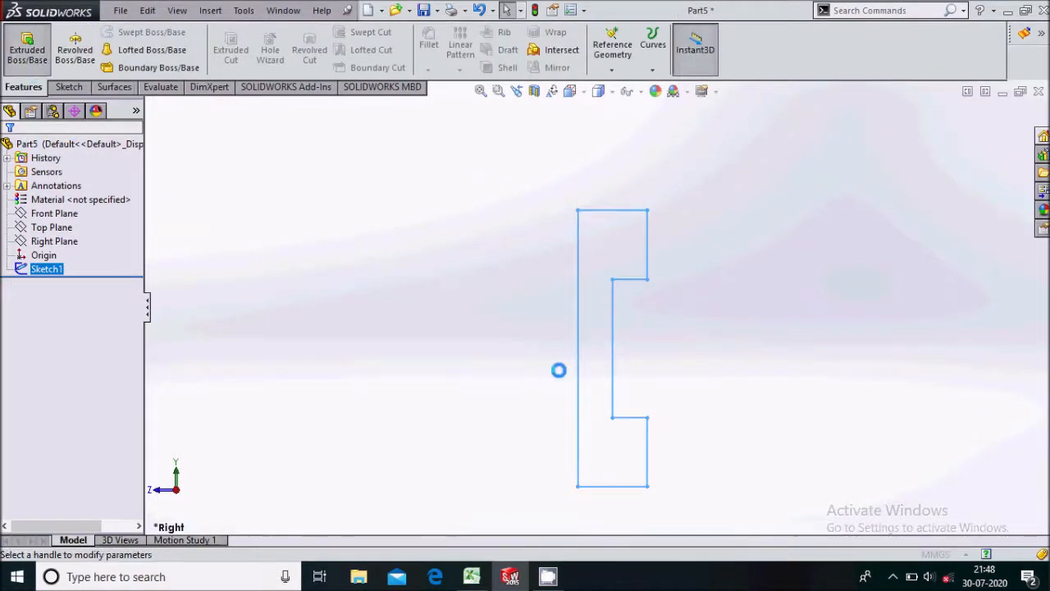
text(160)
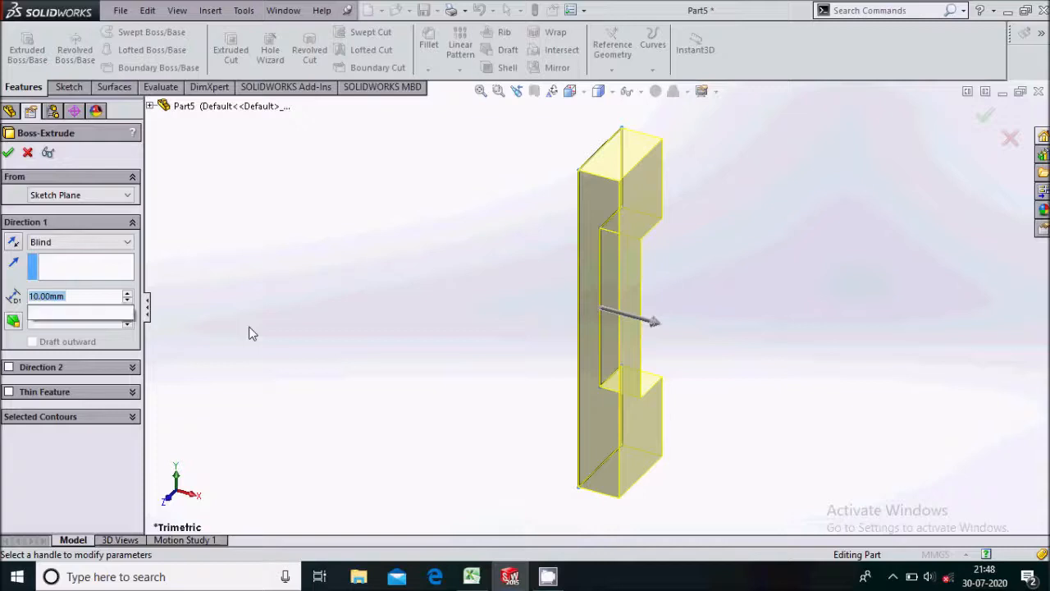
key(Return)
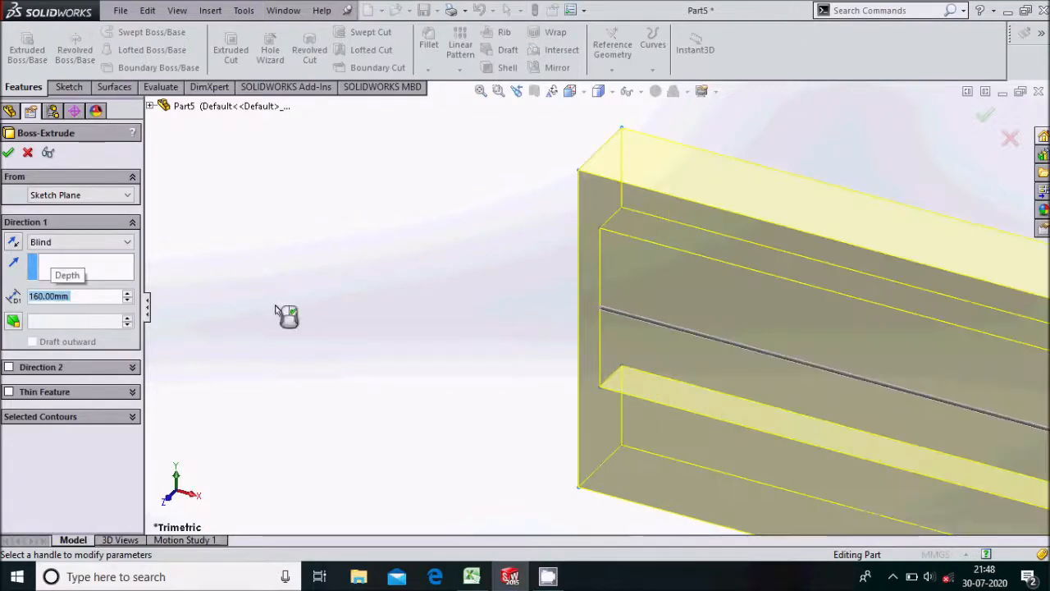
scroll(278, 307, up, 7)
scroll(818, 337, down, 2)
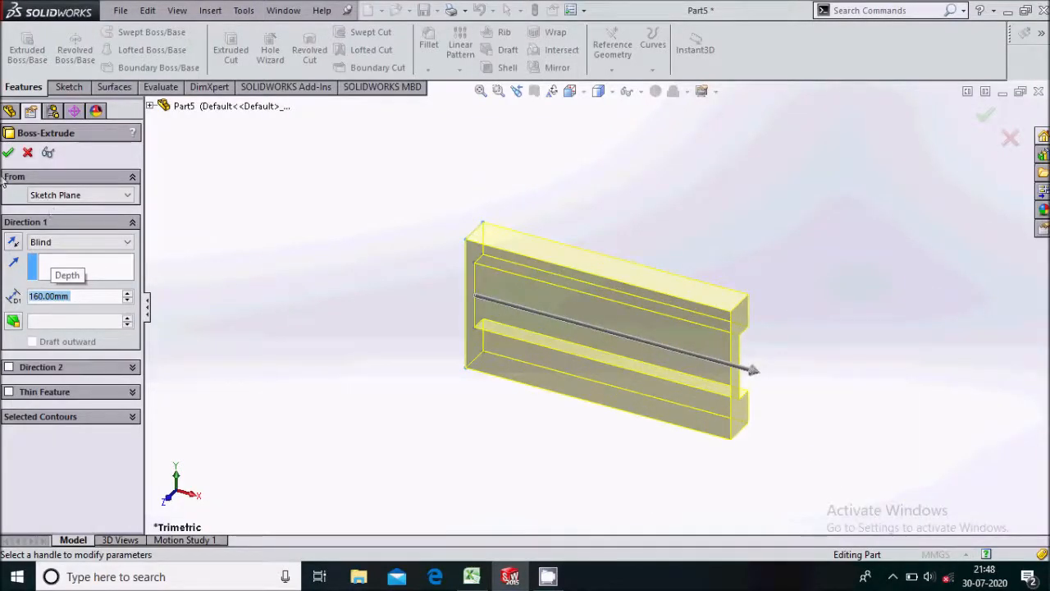
click(8, 153)
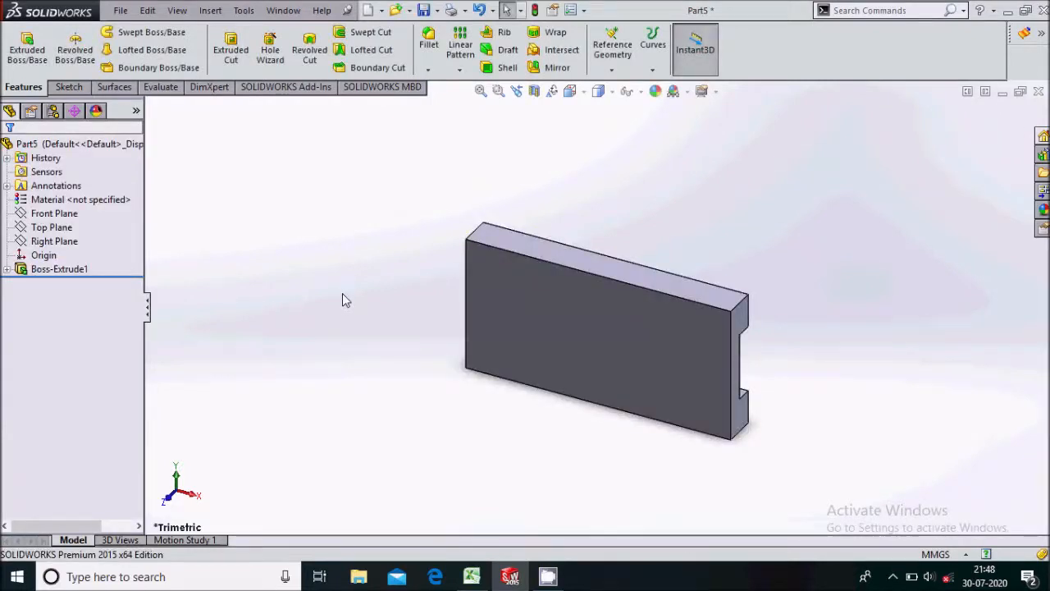
Step: Save the part as guideway in the crank folder and close it
key(ctrl+s)
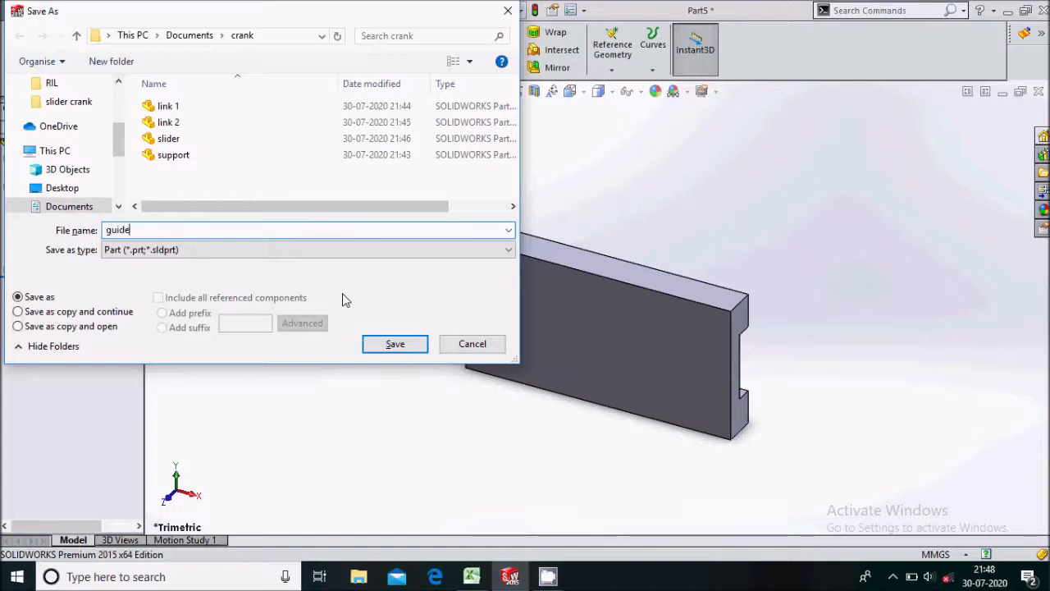
key(Return)
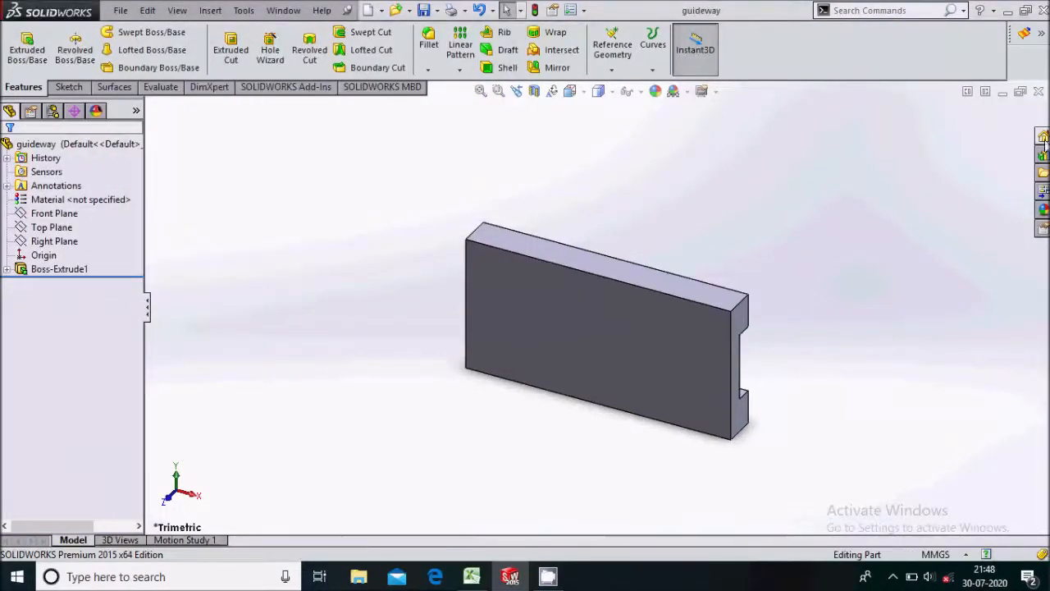
click(1038, 92)
Step: Create a new part and sketch a circle of about 22 mm radius on the Front Plane, centred on the origin
click(119, 10)
click(134, 31)
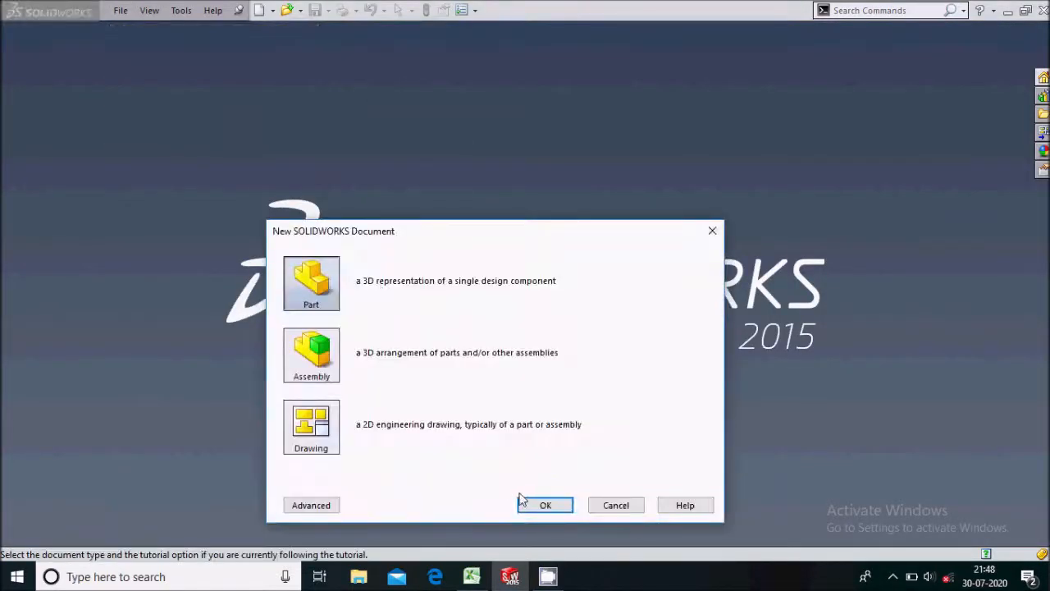
click(527, 500)
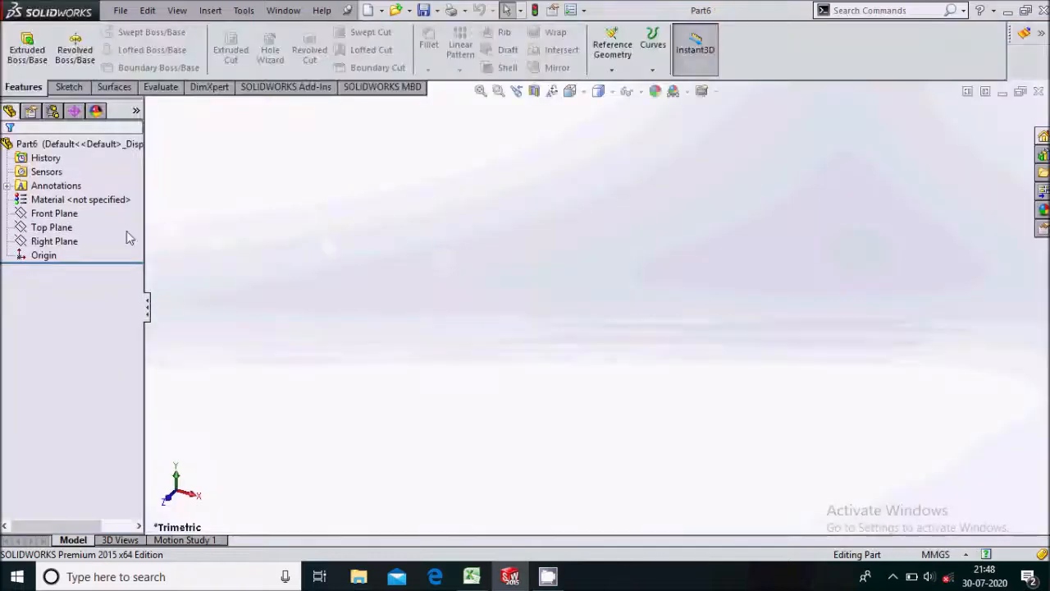
click(54, 213)
click(98, 194)
click(126, 32)
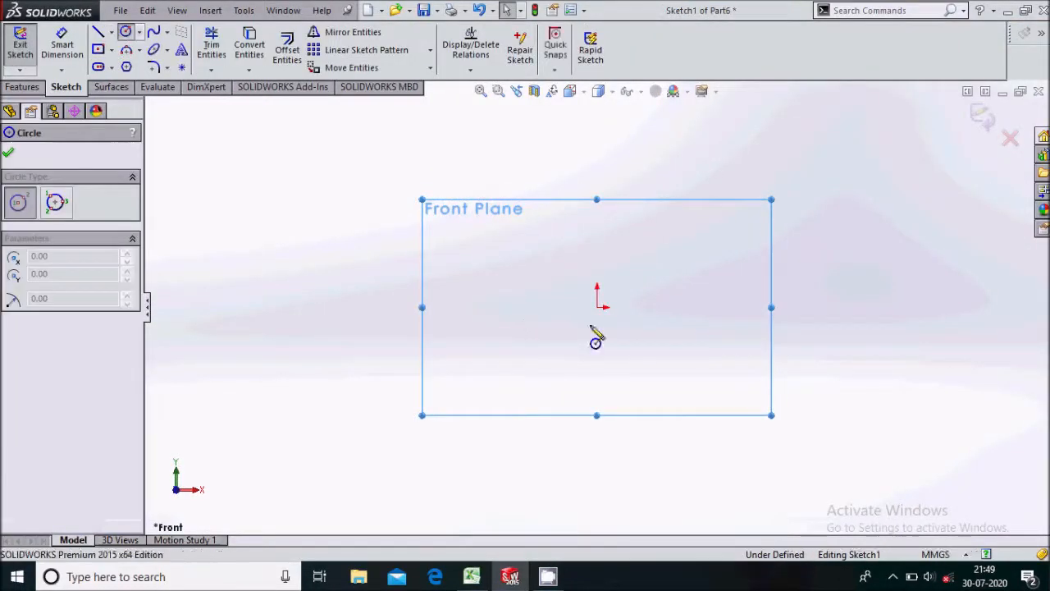
click(596, 307)
click(626, 337)
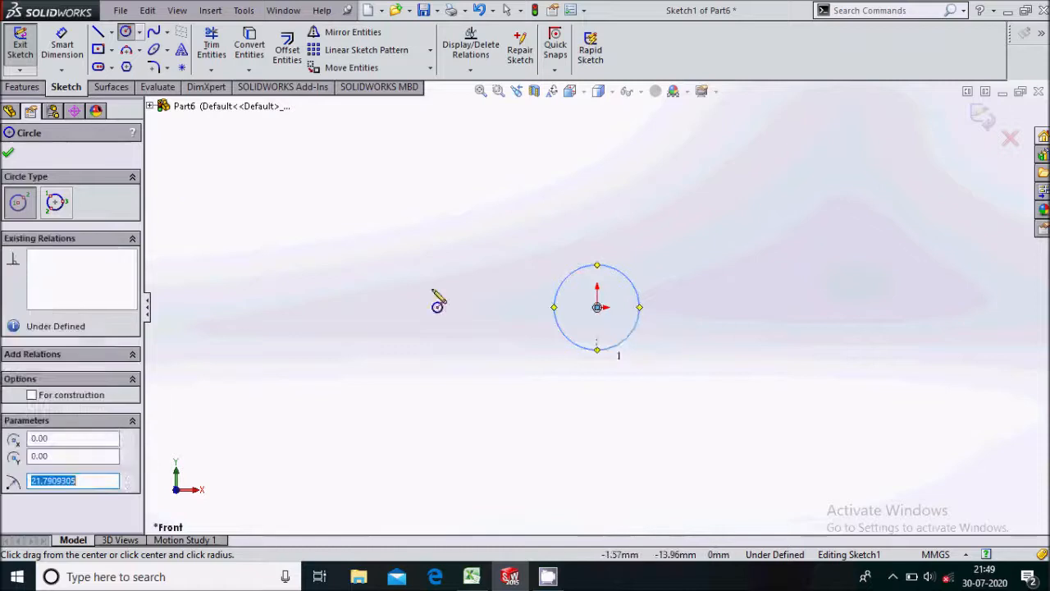
Step: Dimension the circle's diameter as 20 mm
click(69, 56)
click(631, 281)
click(670, 267)
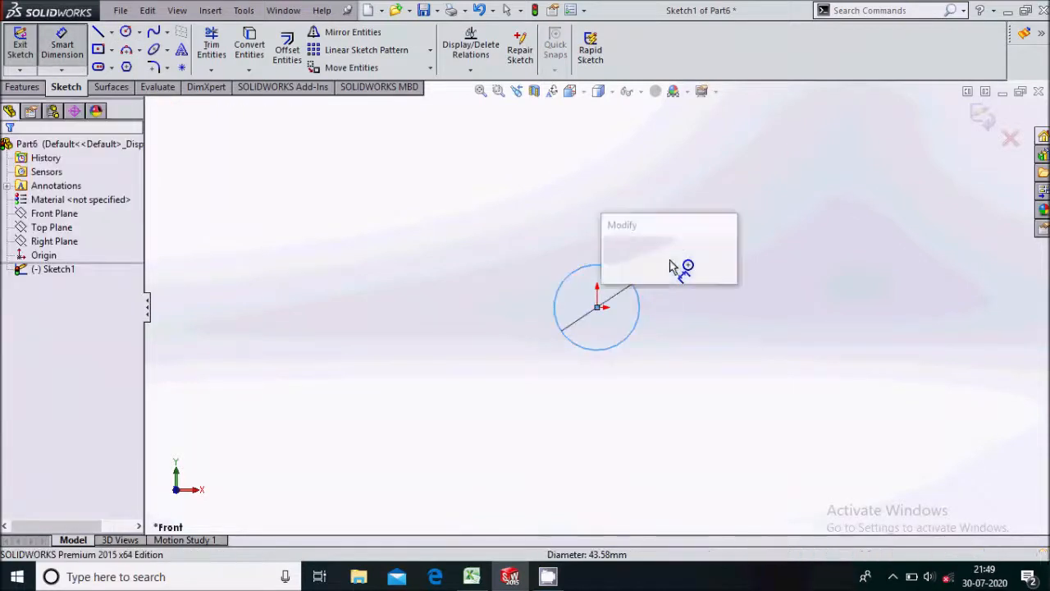
key(BackSpace)
text(20)
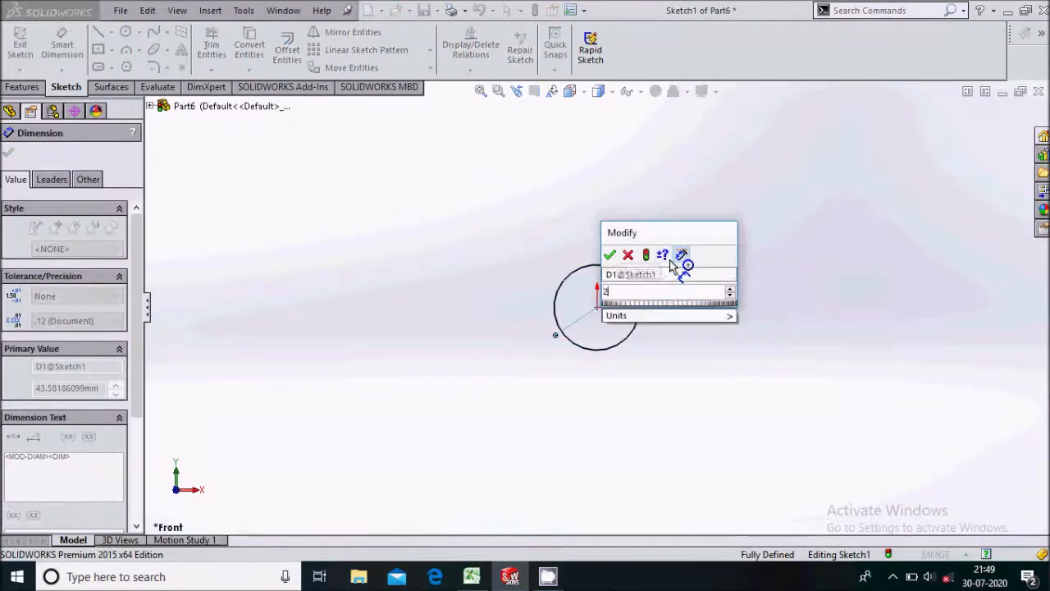
key(Return)
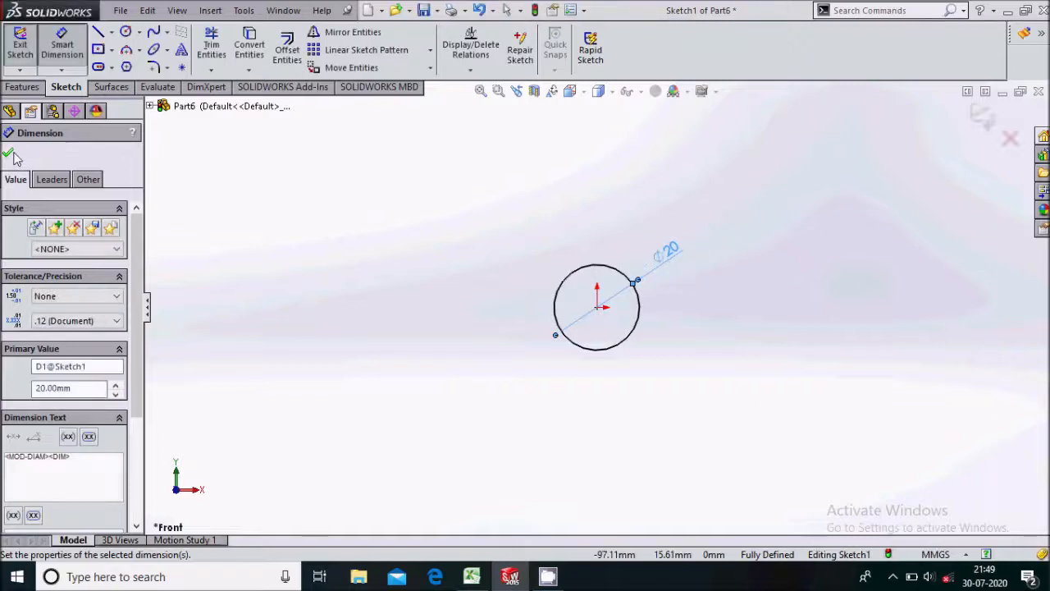
click(13, 154)
Step: Extrude the circle 30 mm as a Blind boss to form the pin
click(24, 88)
click(28, 59)
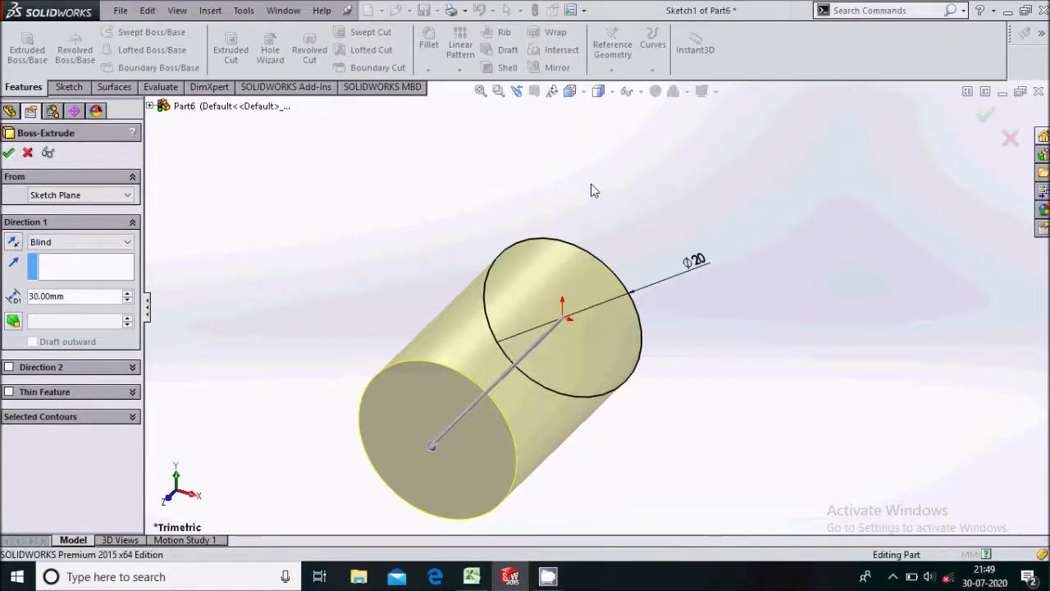
key(Return)
Step: Save the part as pin in the crank folder and close it
key(ctrl+s)
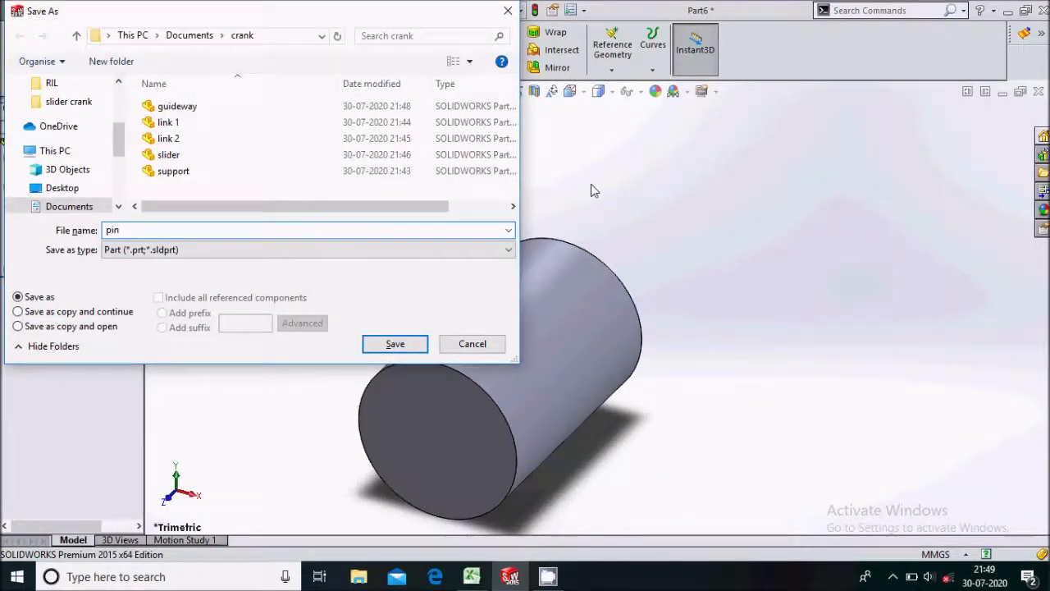
key(Return)
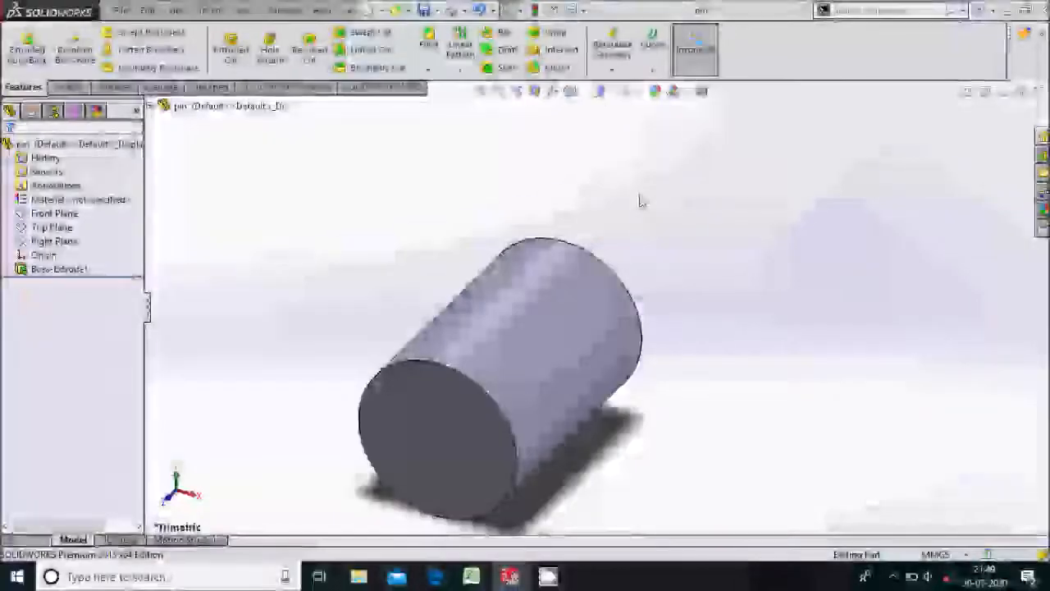
scroll(667, 178, up, 2)
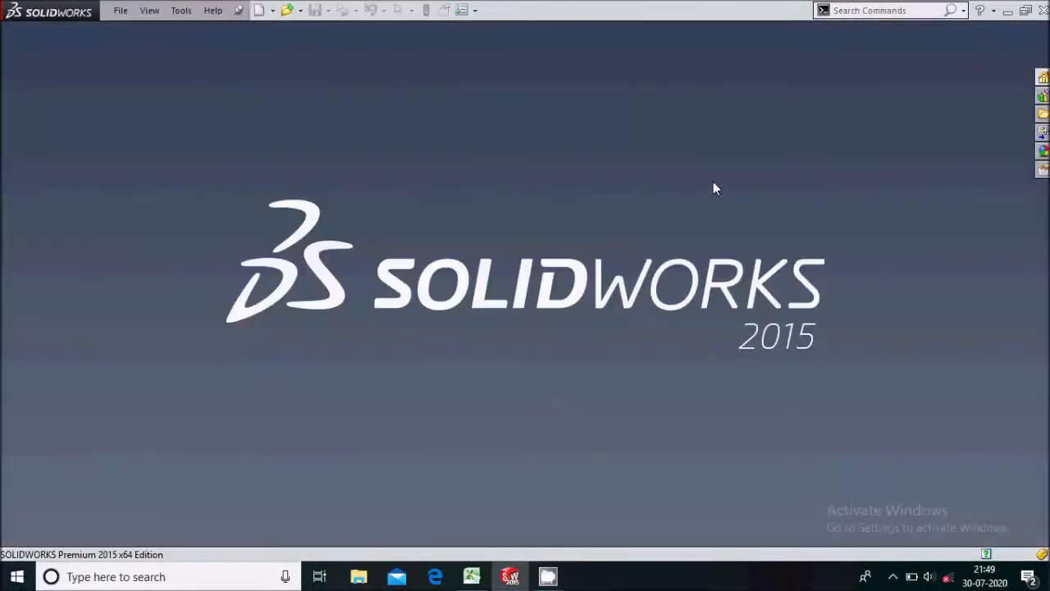
click(120, 11)
click(133, 44)
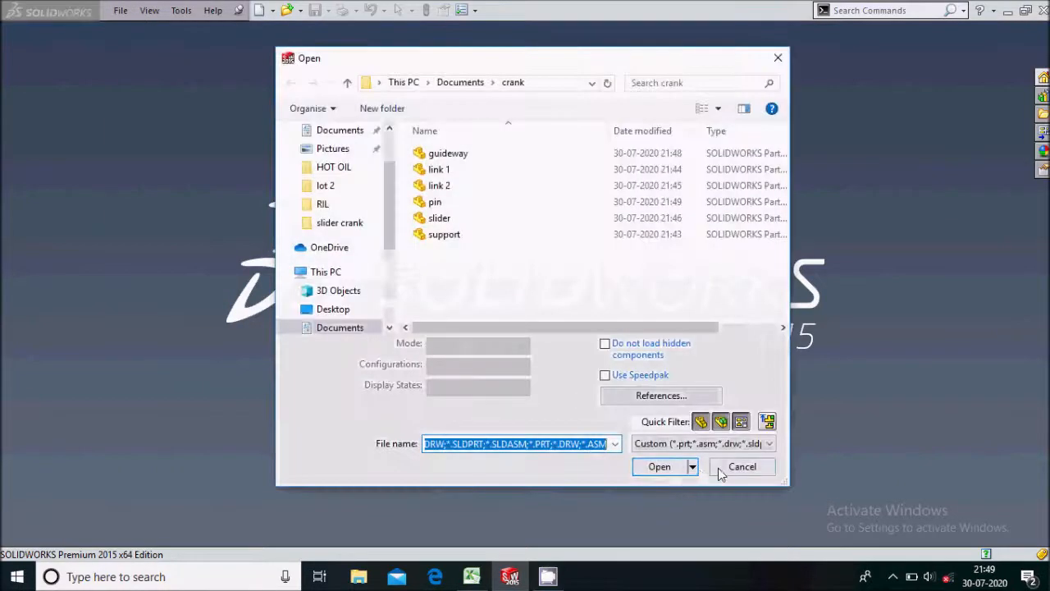
click(720, 468)
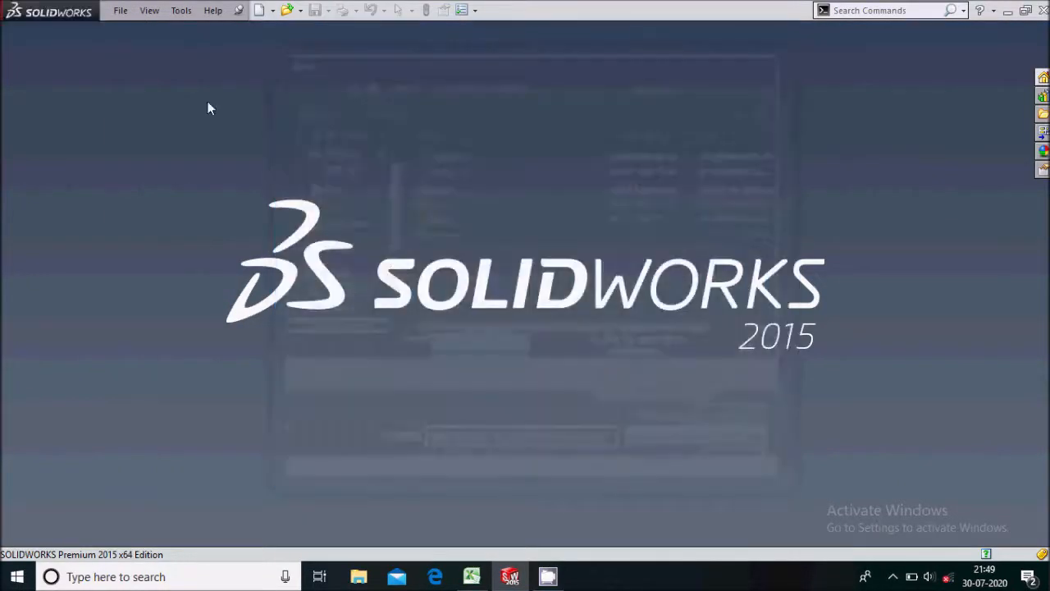
Step: Create a new assembly document
click(122, 13)
click(144, 30)
click(311, 355)
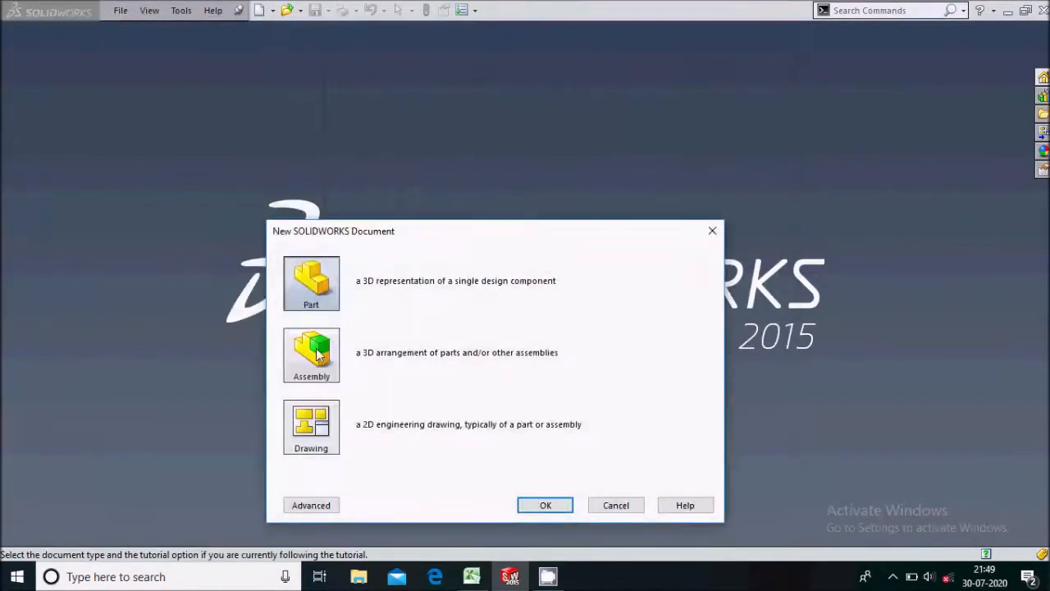
click(542, 504)
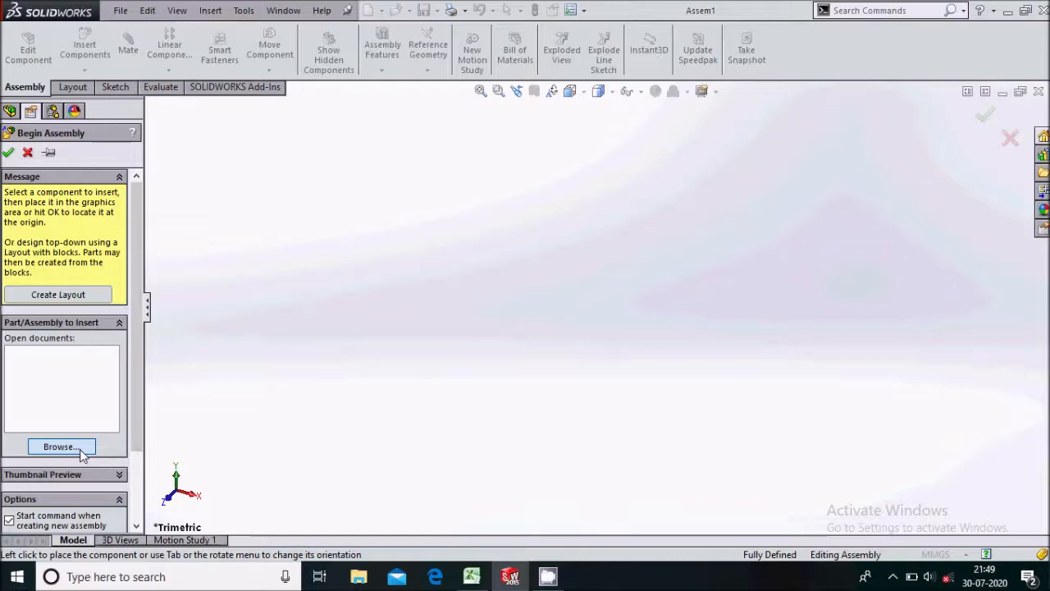
Step: Insert the guideway, link 1, link 2, pin, slider and support from the crank folder, placing them apart from each other in the assembly
click(80, 451)
drag(484, 213, 453, 141)
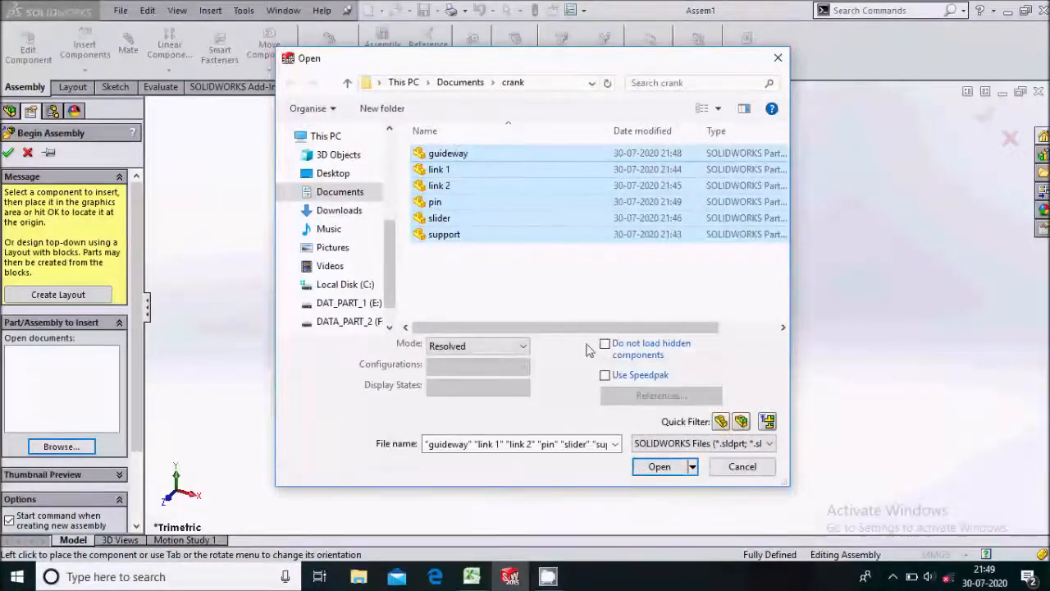
click(660, 468)
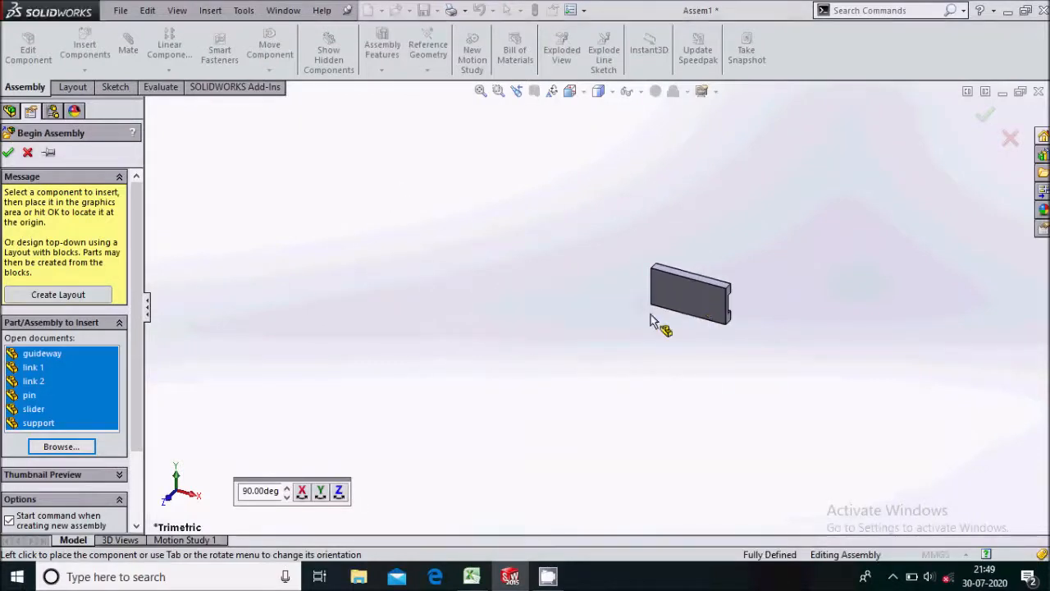
click(607, 332)
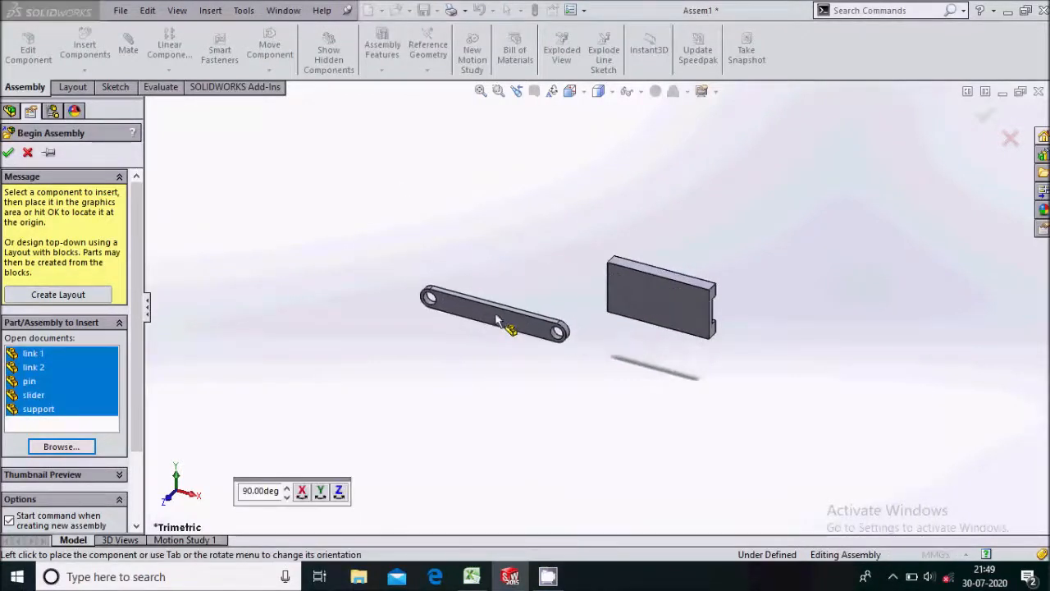
click(490, 312)
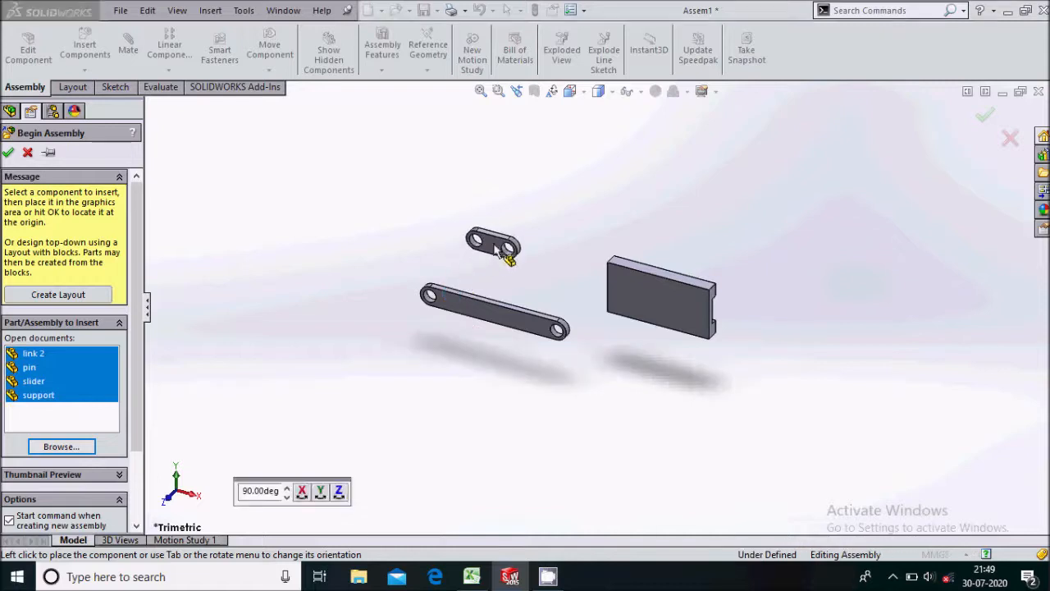
click(496, 251)
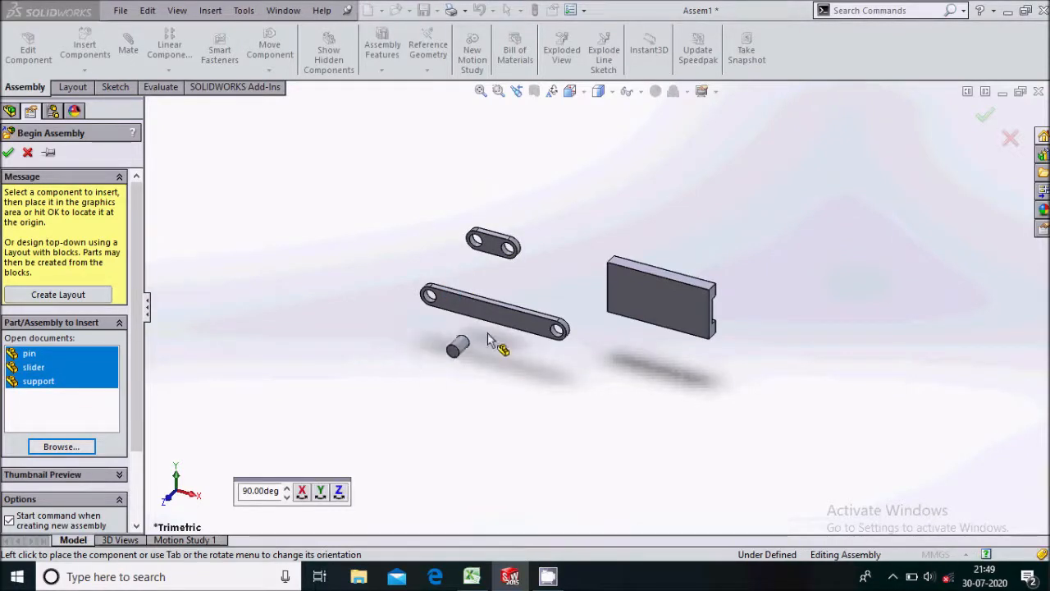
click(572, 267)
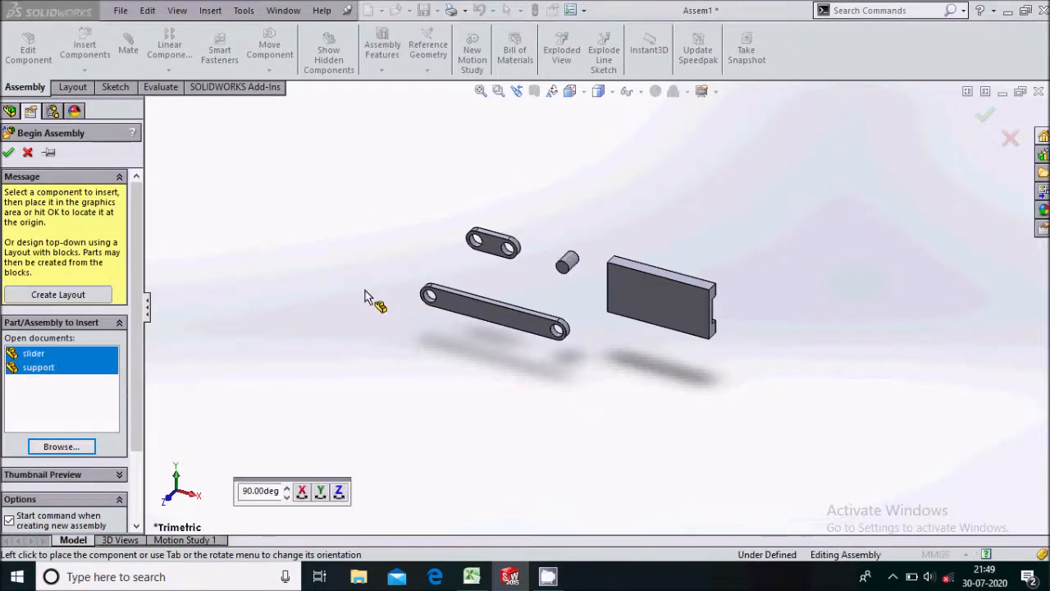
click(371, 295)
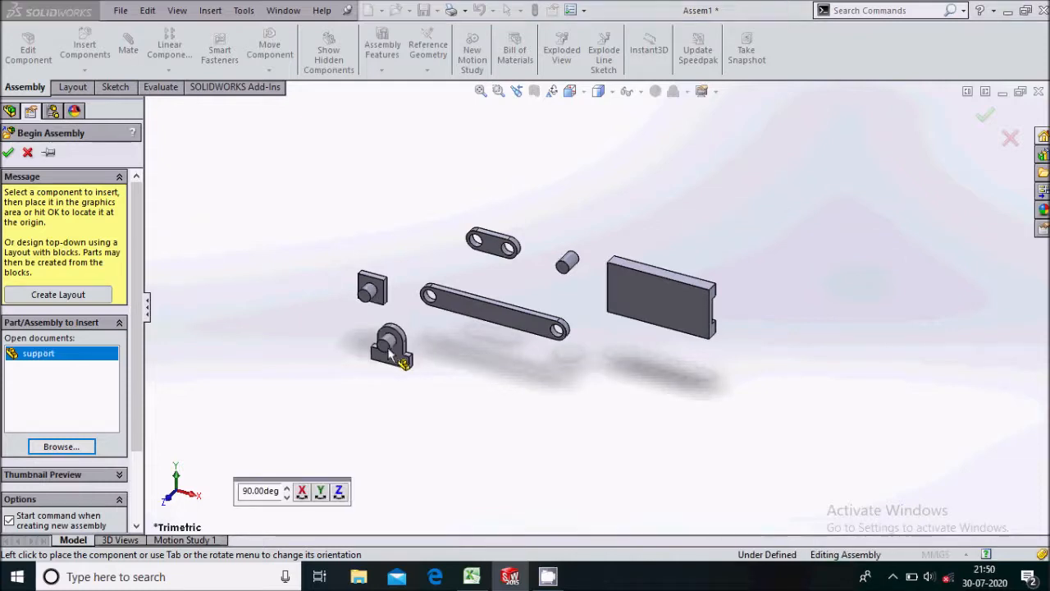
click(387, 349)
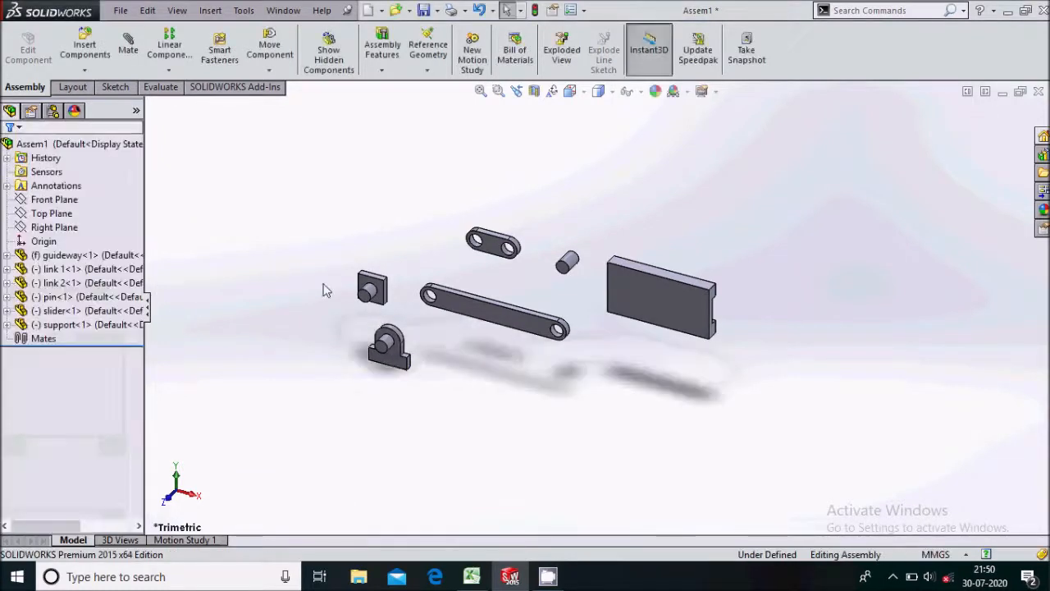
Step: Move the slider to the free space above the pin, near the guideway
scroll(379, 293, down, 2)
drag(402, 303, 702, 191)
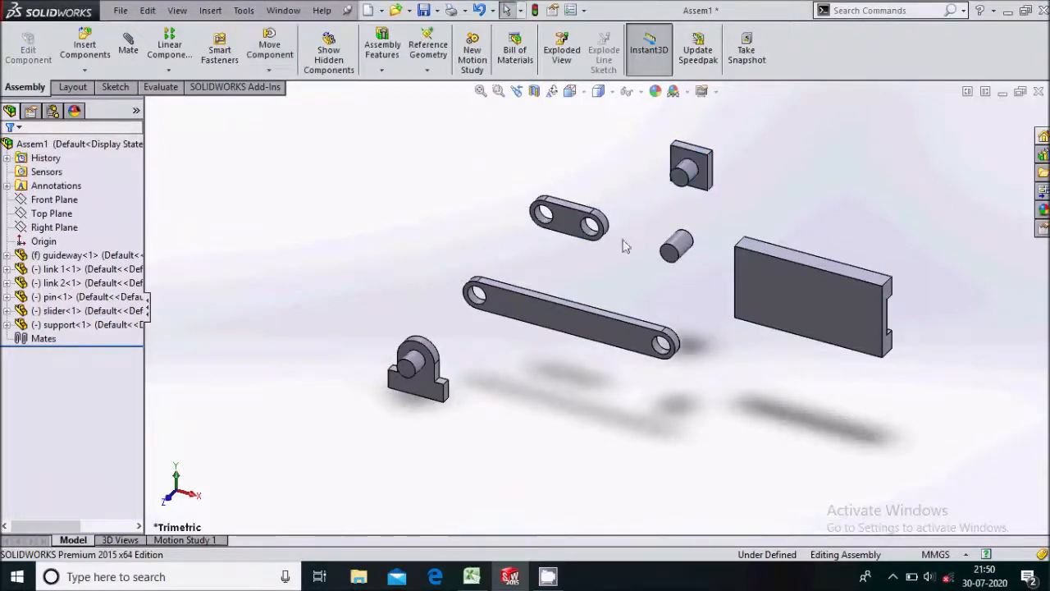
Step: Float the guideway and fix the support in place as the grounded component
click(793, 312)
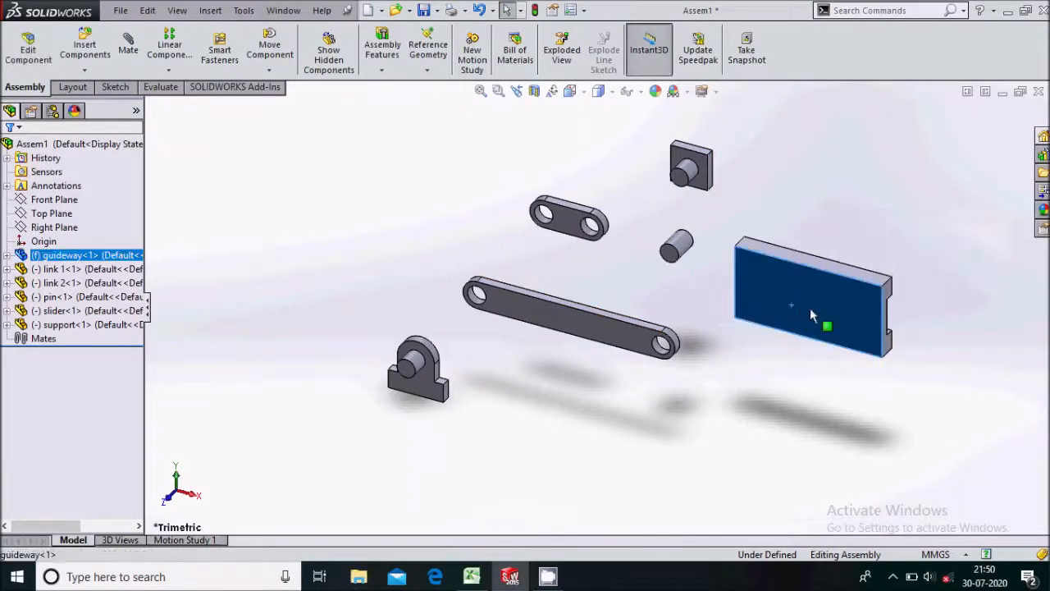
right_click(807, 308)
click(846, 331)
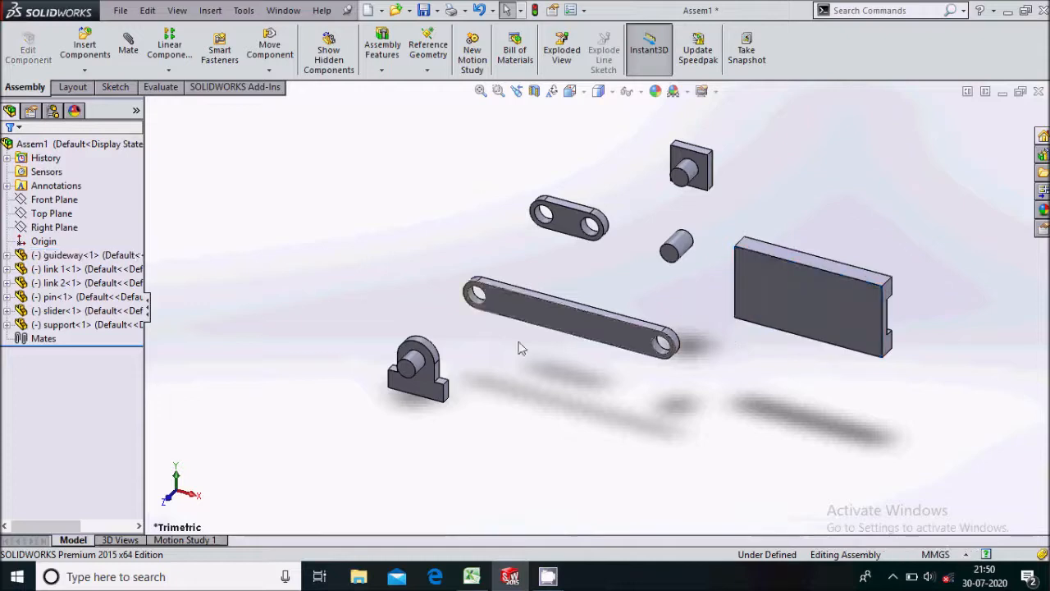
click(425, 396)
right_click(425, 396)
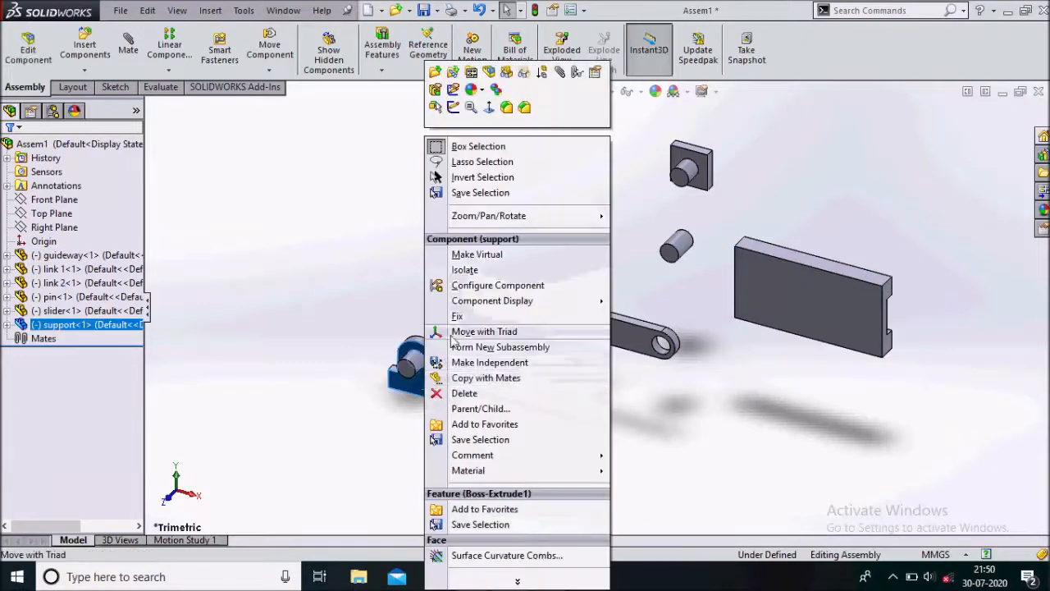
click(459, 319)
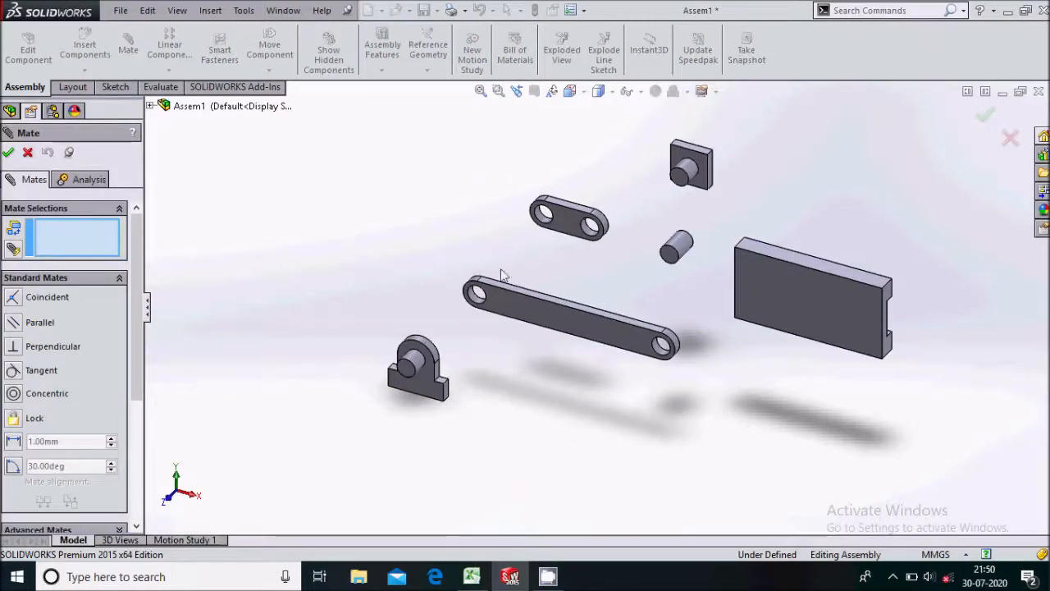
Step: Add a Concentric mate between the support's cylindrical boss and the hole in link 2 nearest the support
scroll(427, 371, down, 2)
click(435, 363)
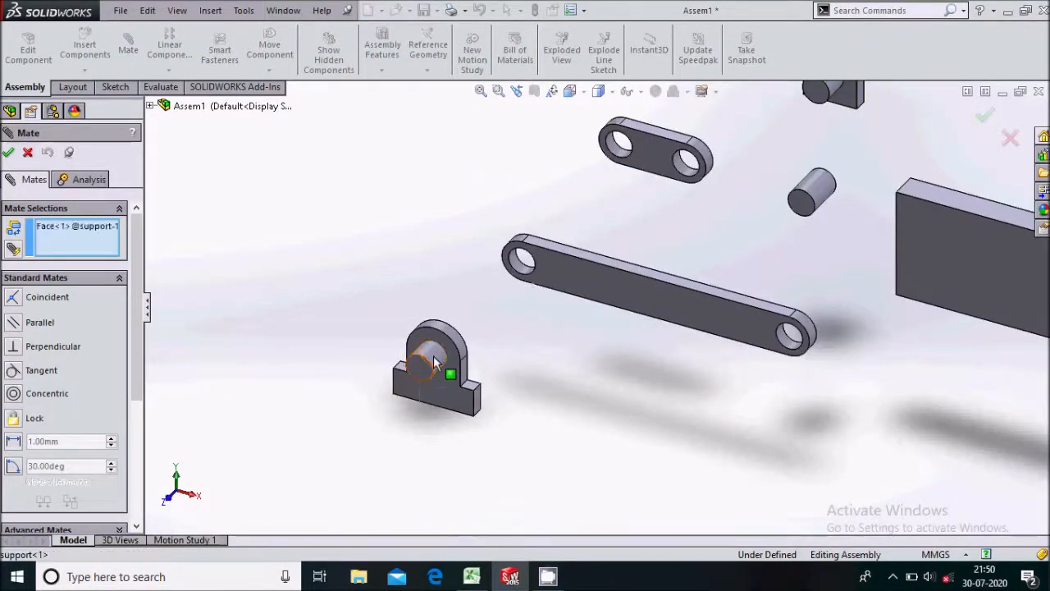
click(621, 155)
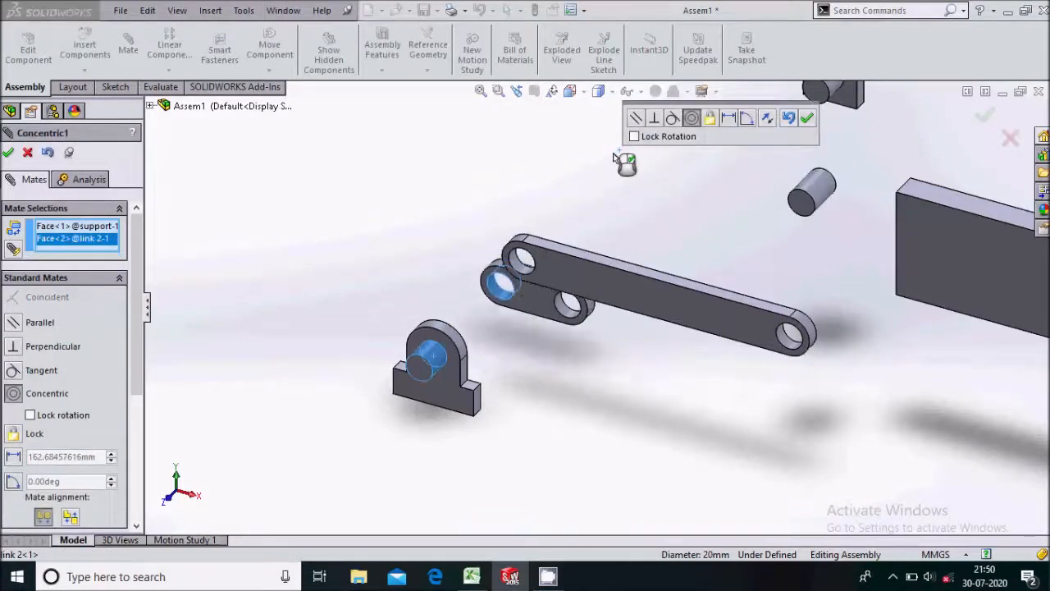
click(808, 118)
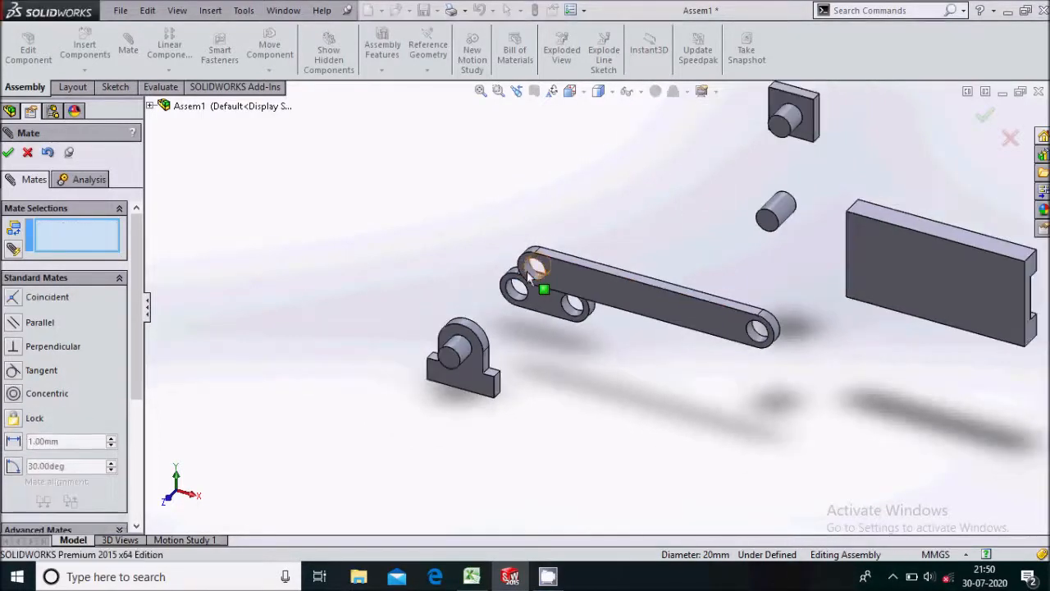
Step: Add a Coincident mate between the end face of the support's boss and the back face of link 2
scroll(455, 349, down, 4)
click(522, 364)
middle_drag(522, 363, 800, 246)
click(799, 245)
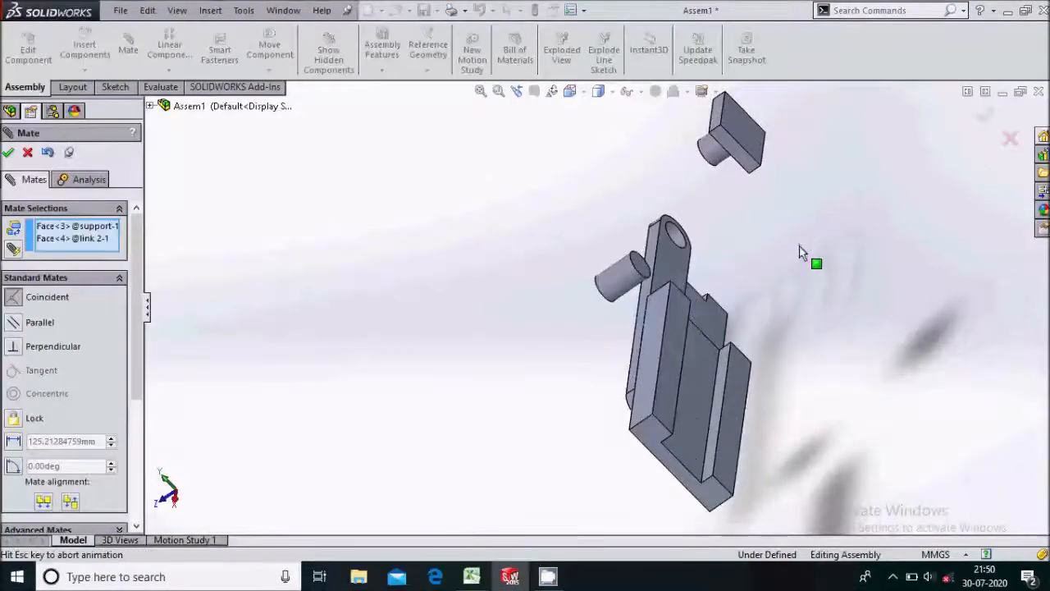
click(974, 211)
Step: Delete the coincident mate between link 2 and the support
middle_drag(570, 265, 684, 244)
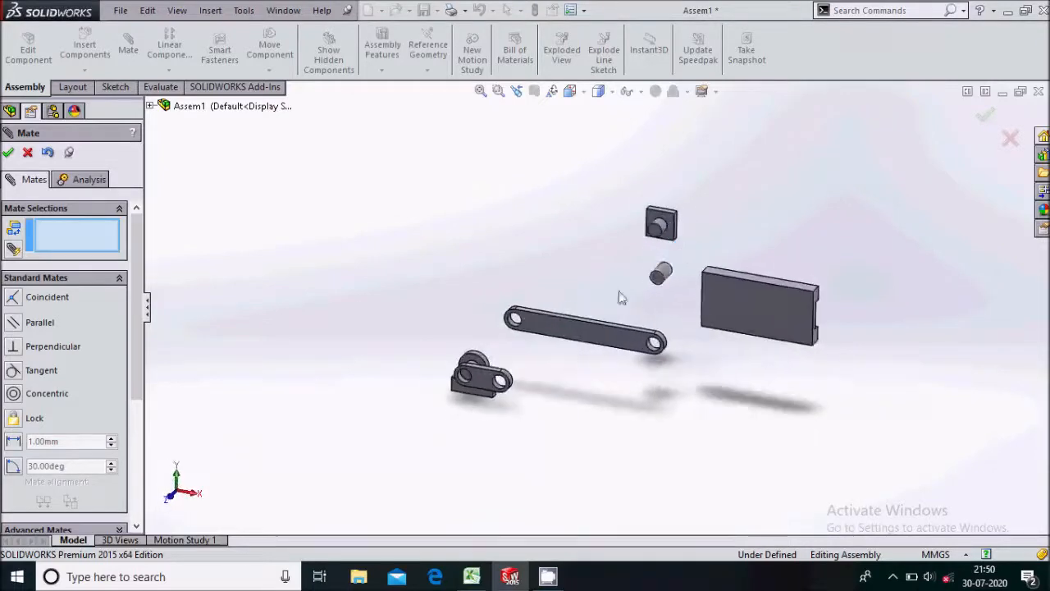
scroll(484, 375, down, 3)
middle_drag(511, 361, 499, 385)
click(27, 152)
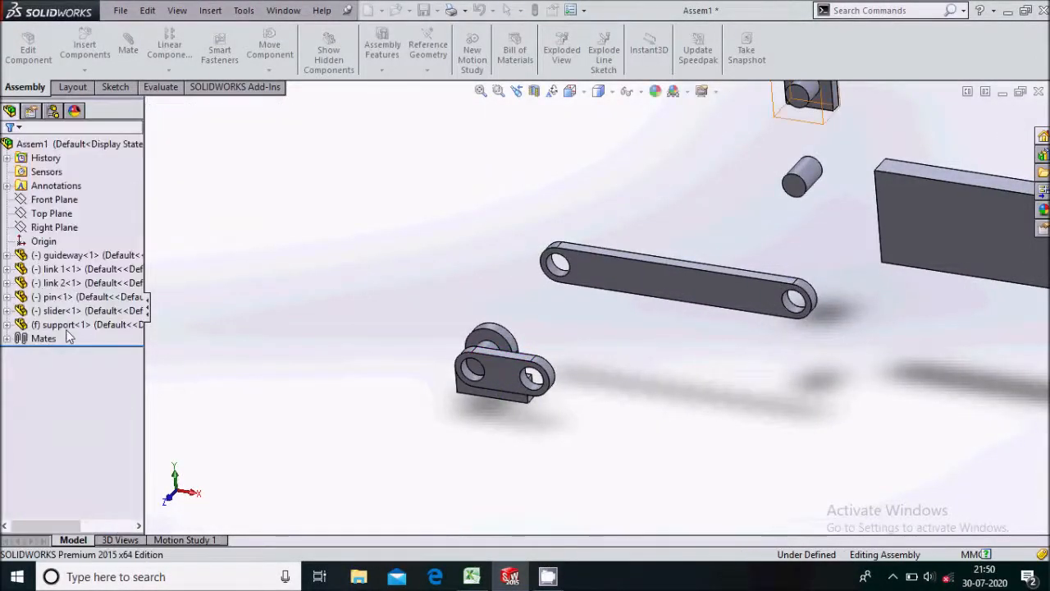
click(7, 338)
click(78, 366)
right_click(78, 370)
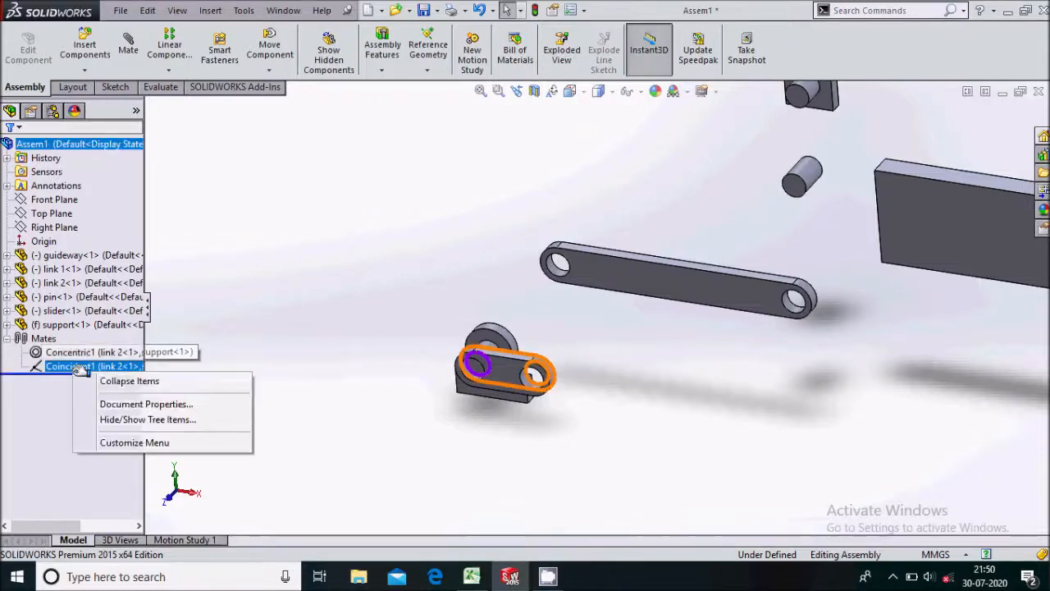
click(59, 368)
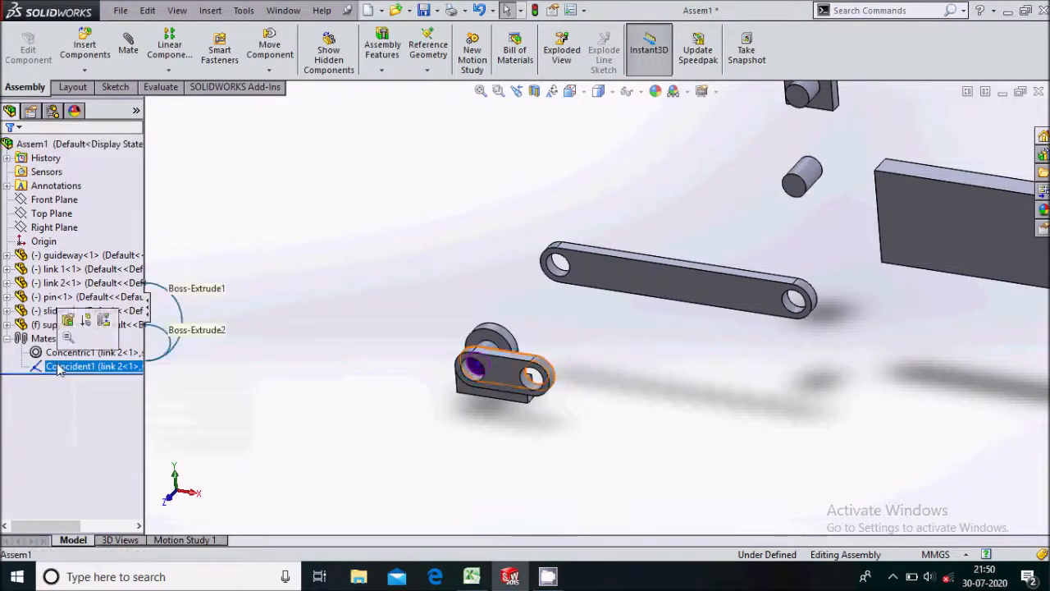
key(Delete)
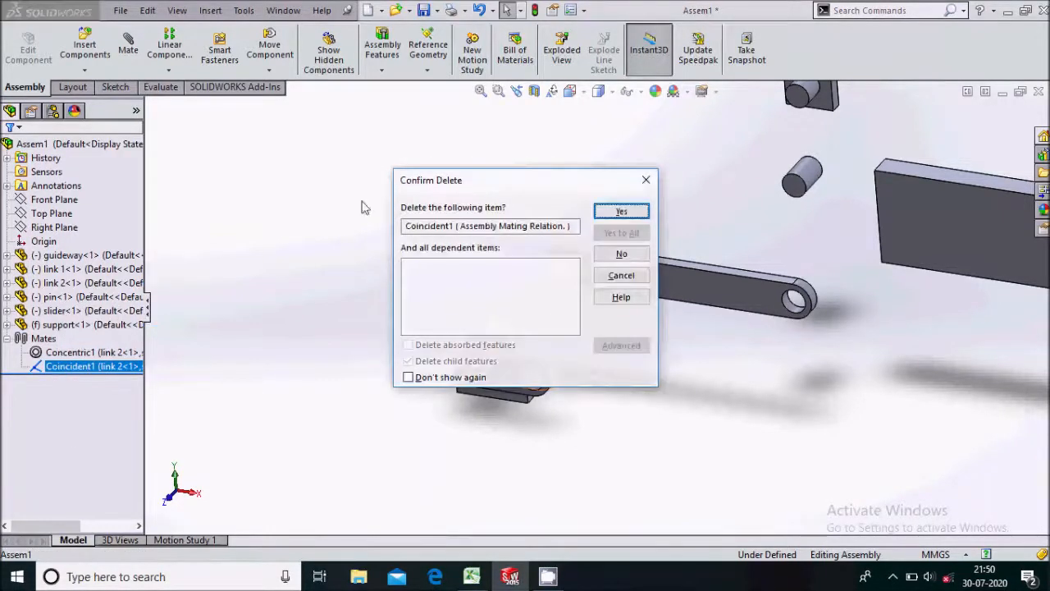
click(621, 212)
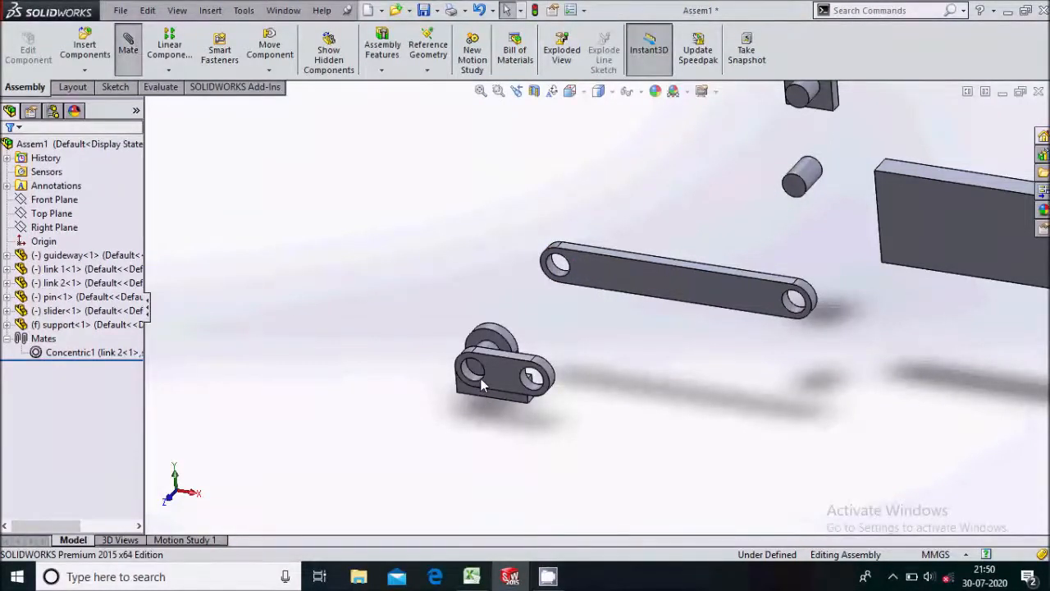
Step: Add a Coincident mate making the end face of the support's boss flush with the front face of link 2
scroll(484, 376, down, 2)
click(490, 356)
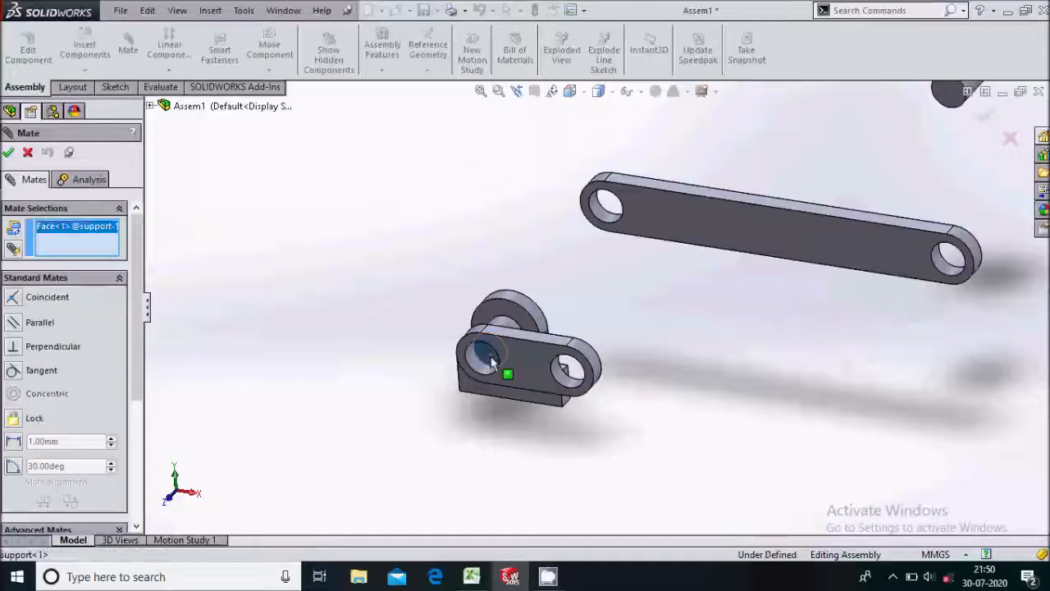
click(529, 365)
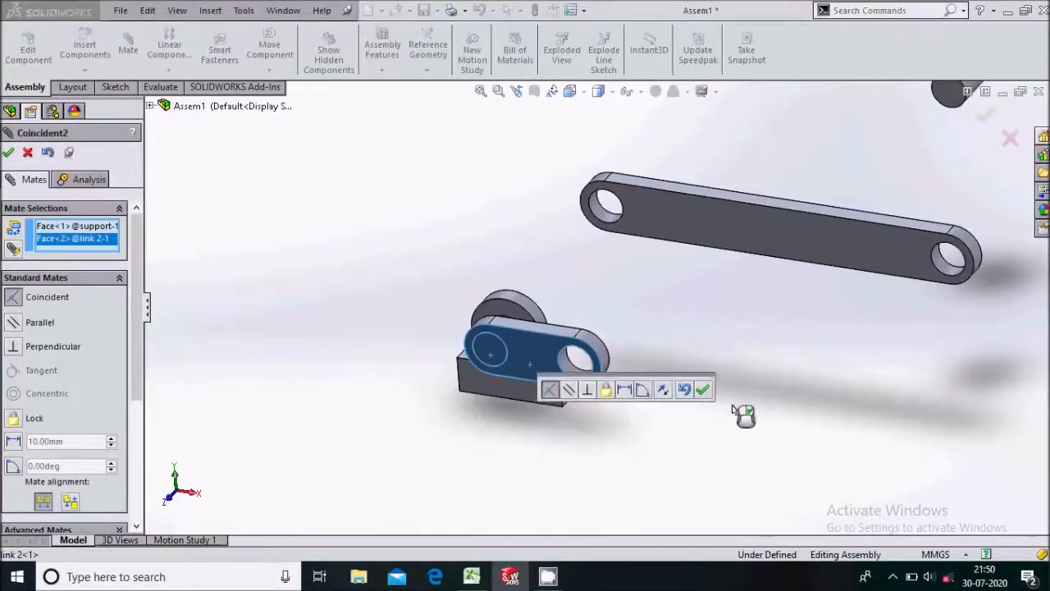
click(703, 391)
scroll(581, 310, up, 3)
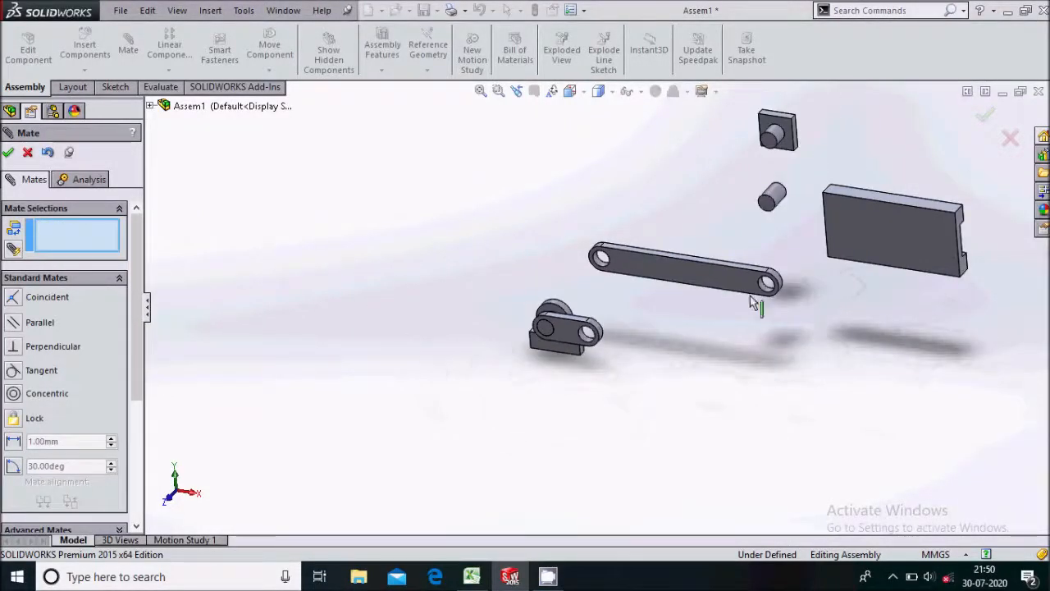
scroll(758, 298, down, 2)
scroll(497, 284, up, 2)
middle_drag(537, 297, 538, 299)
scroll(734, 211, down, 2)
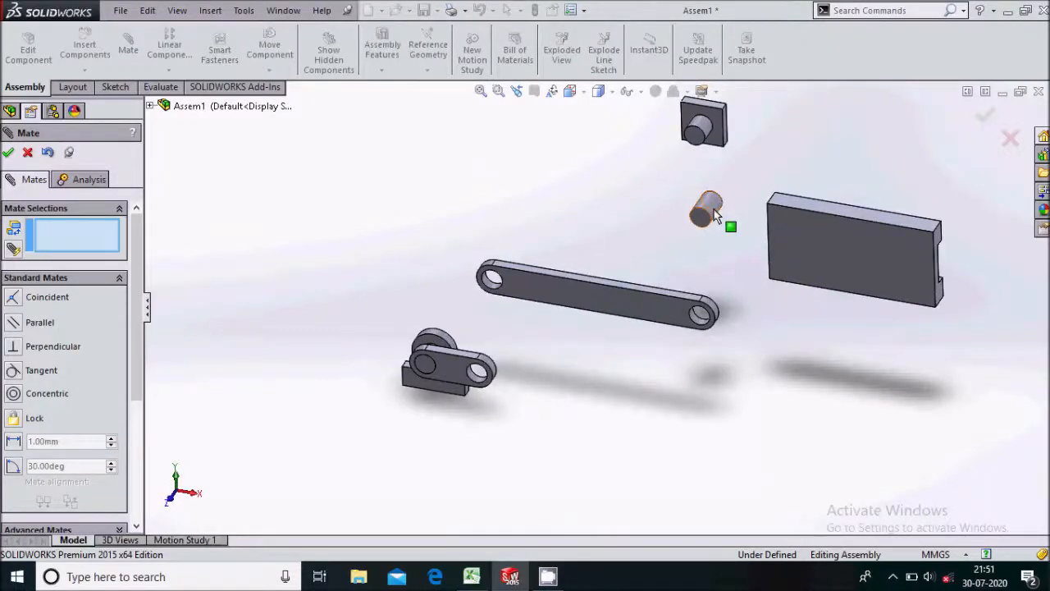
scroll(517, 389, down, 1)
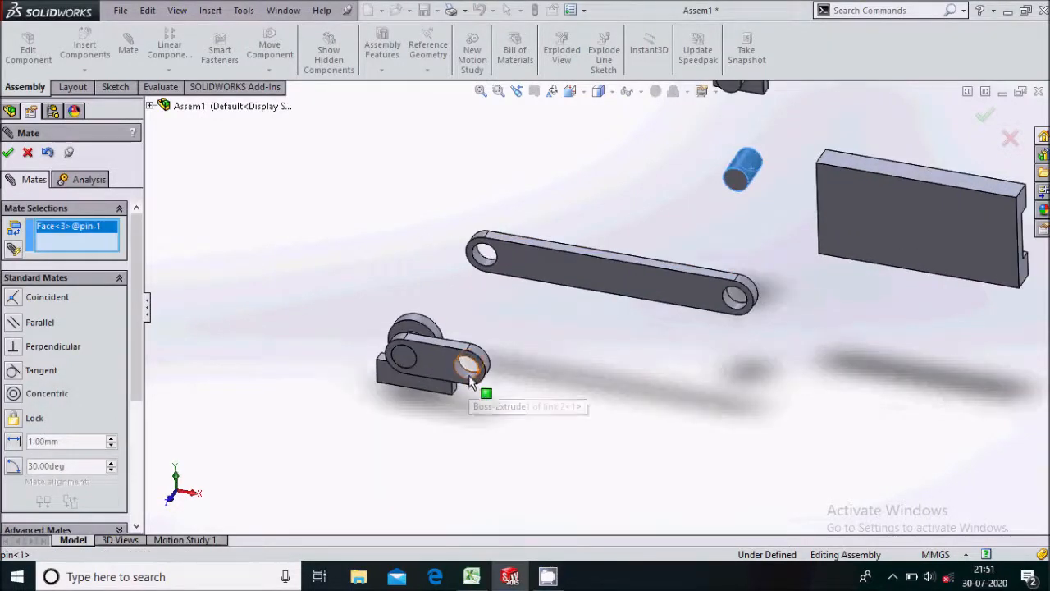
click(469, 374)
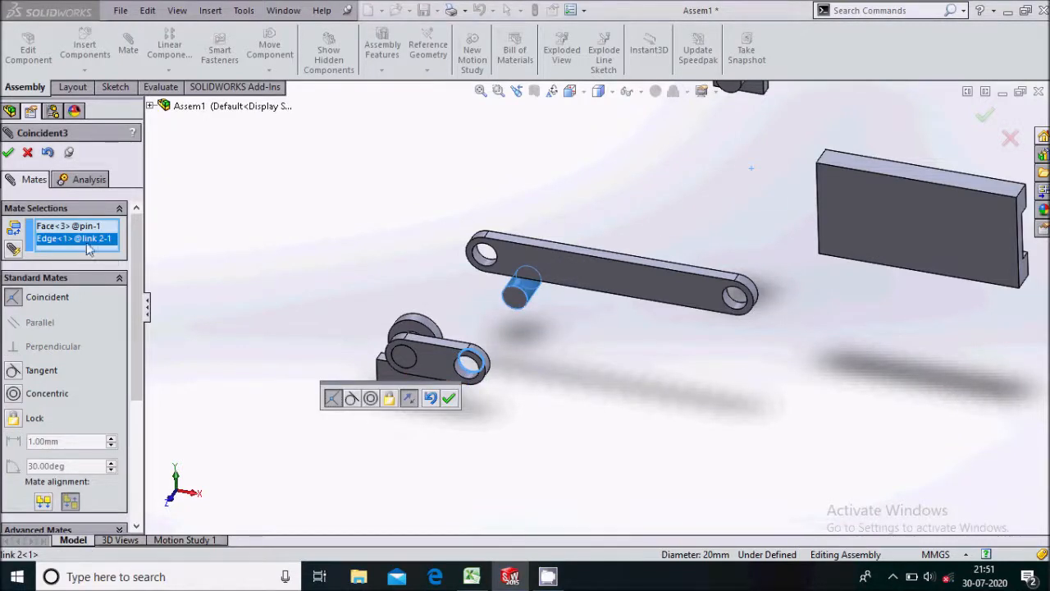
right_click(89, 248)
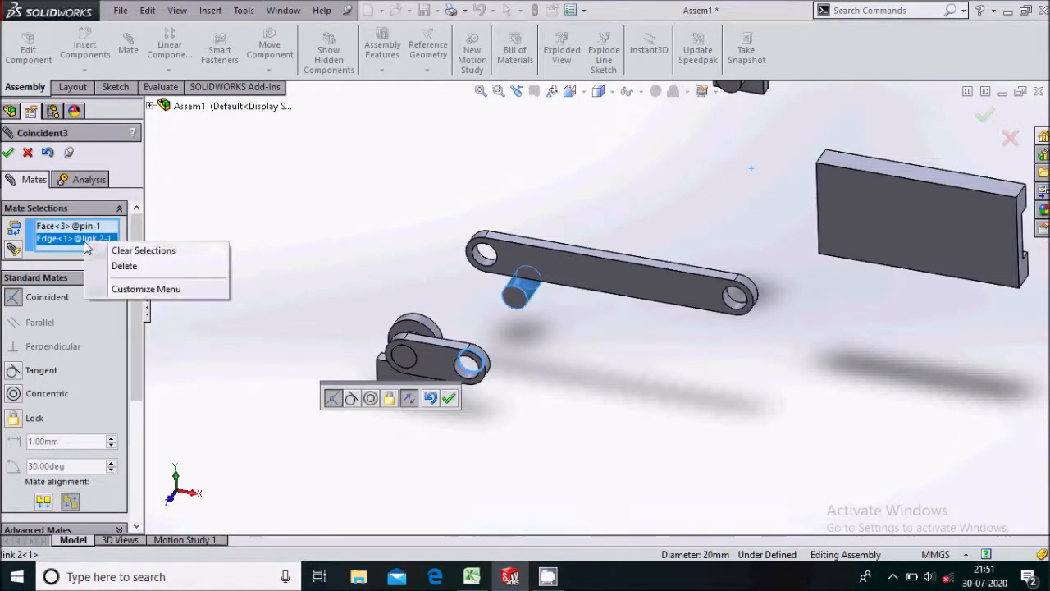
click(125, 264)
scroll(453, 387, down, 4)
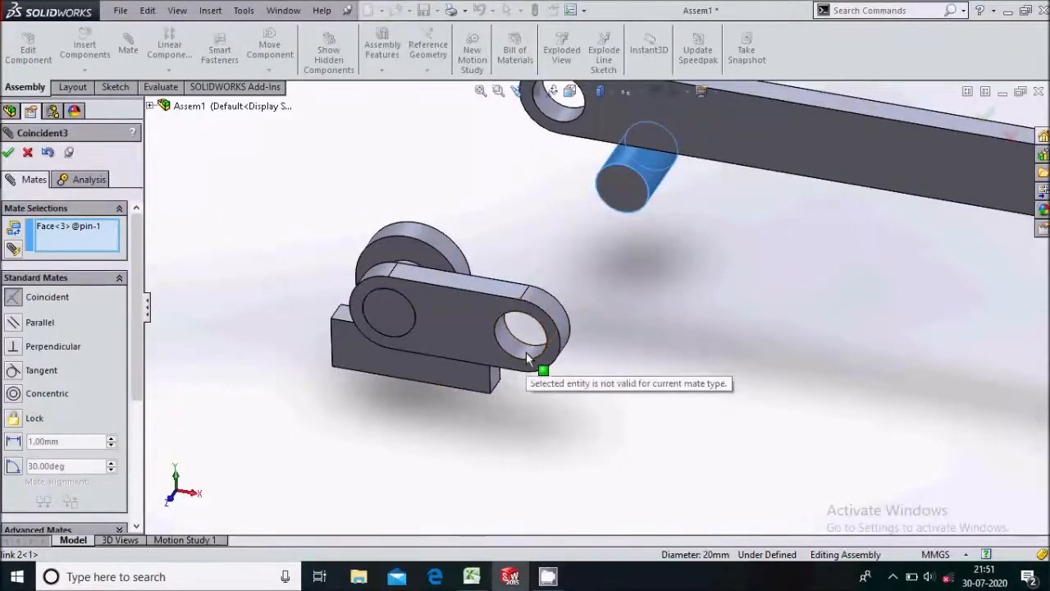
right_click(68, 237)
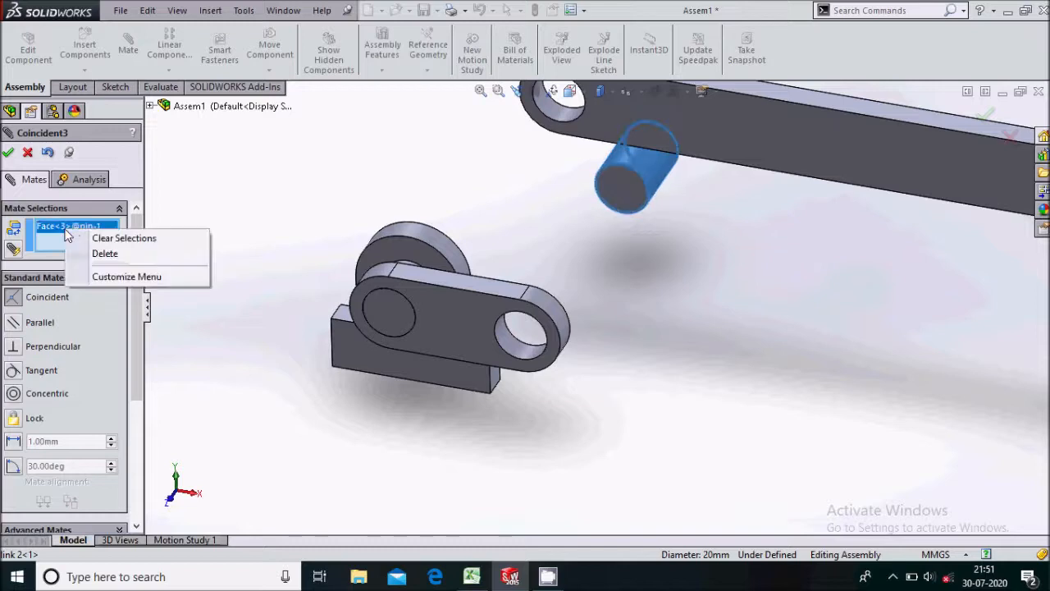
click(102, 239)
click(661, 187)
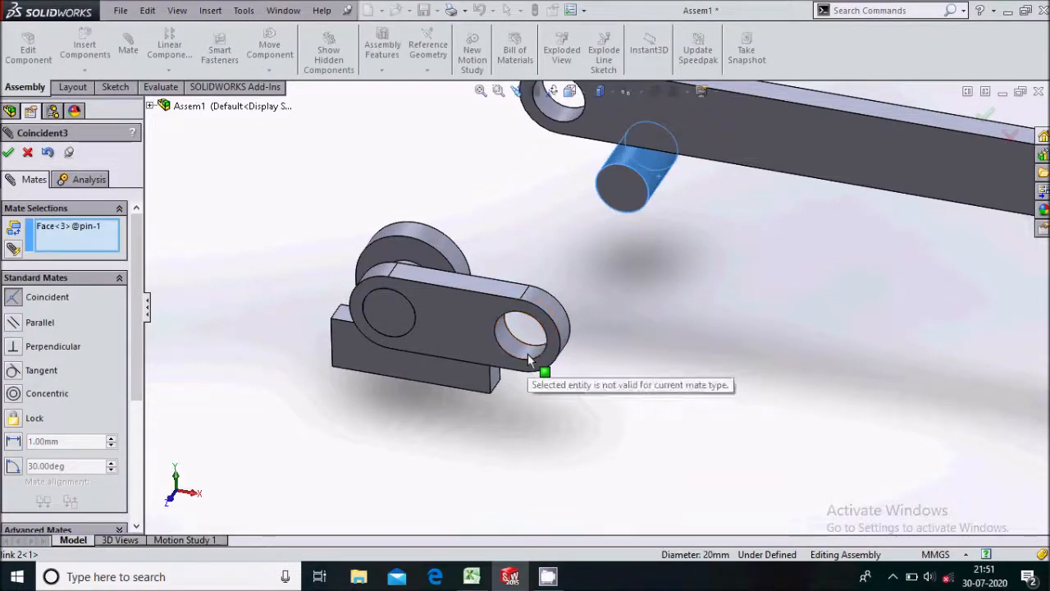
middle_drag(530, 358, 548, 330)
scroll(517, 362, down, 2)
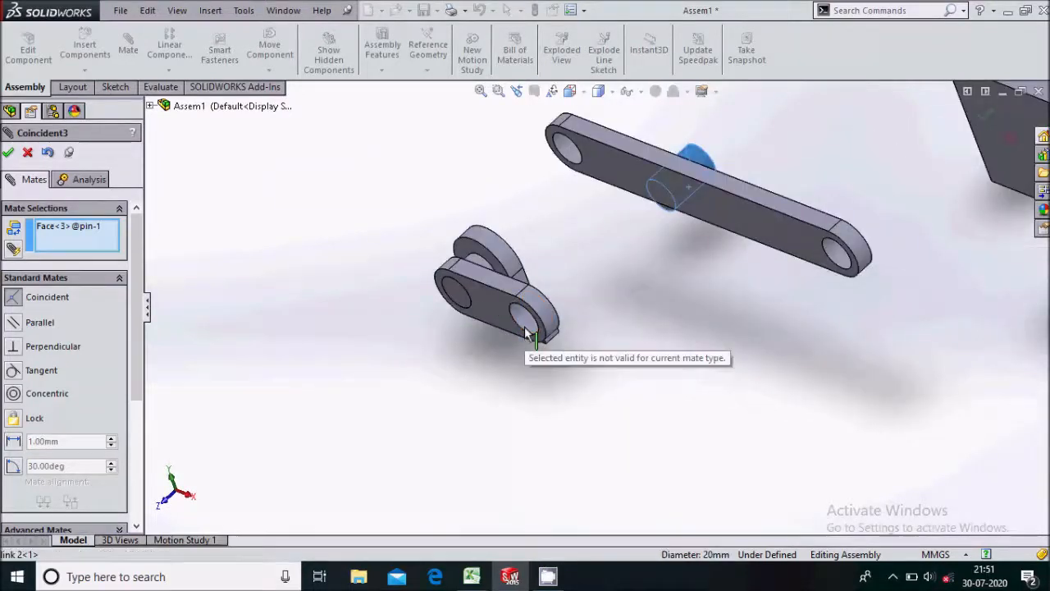
click(28, 153)
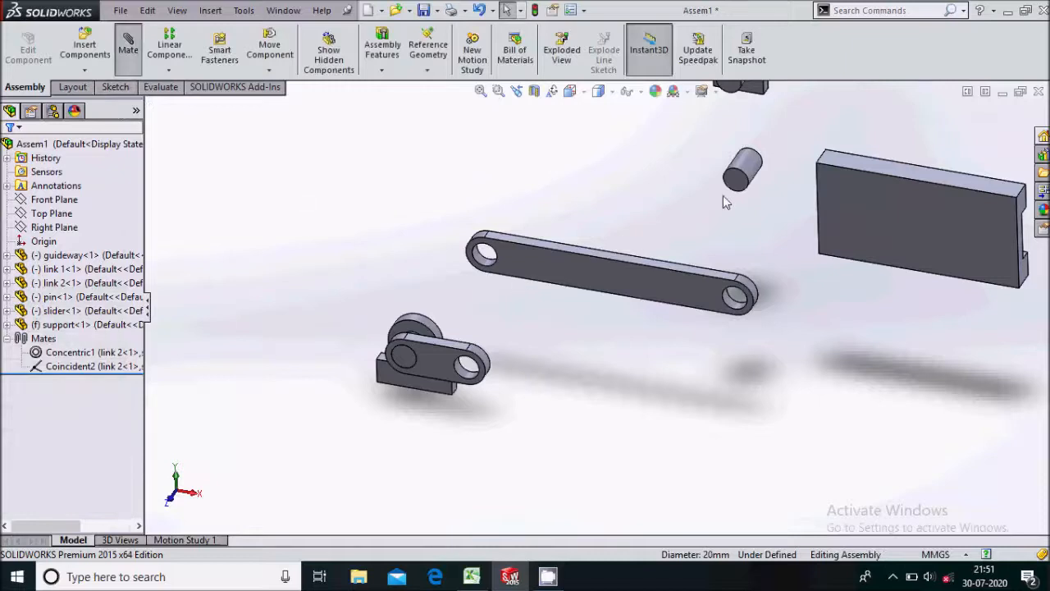
Step: Add a Concentric mate between the pin's cylindrical face and the free hole of link 2
click(741, 174)
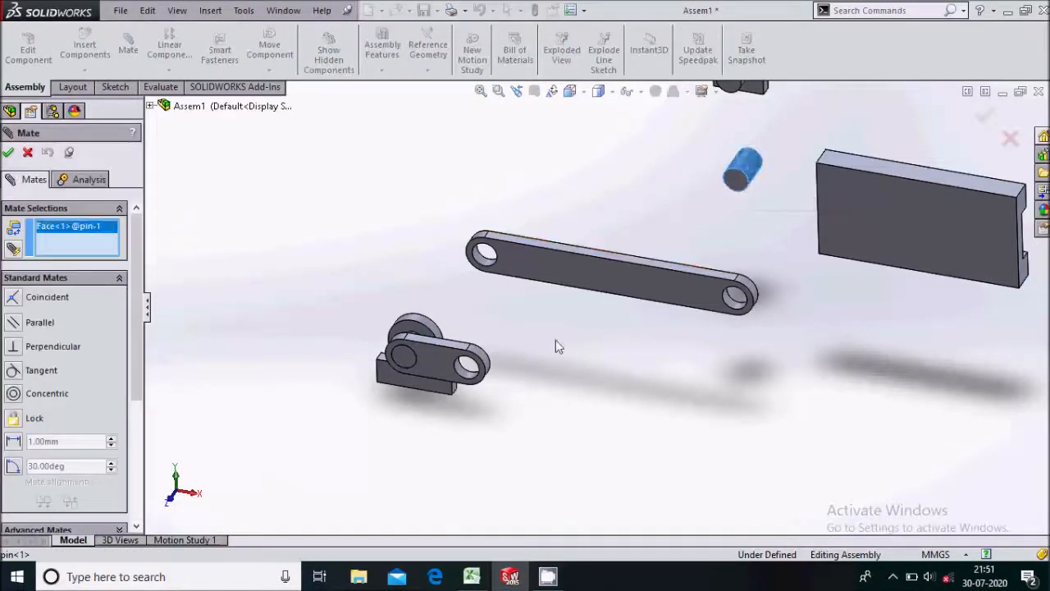
scroll(485, 386, down, 3)
click(470, 358)
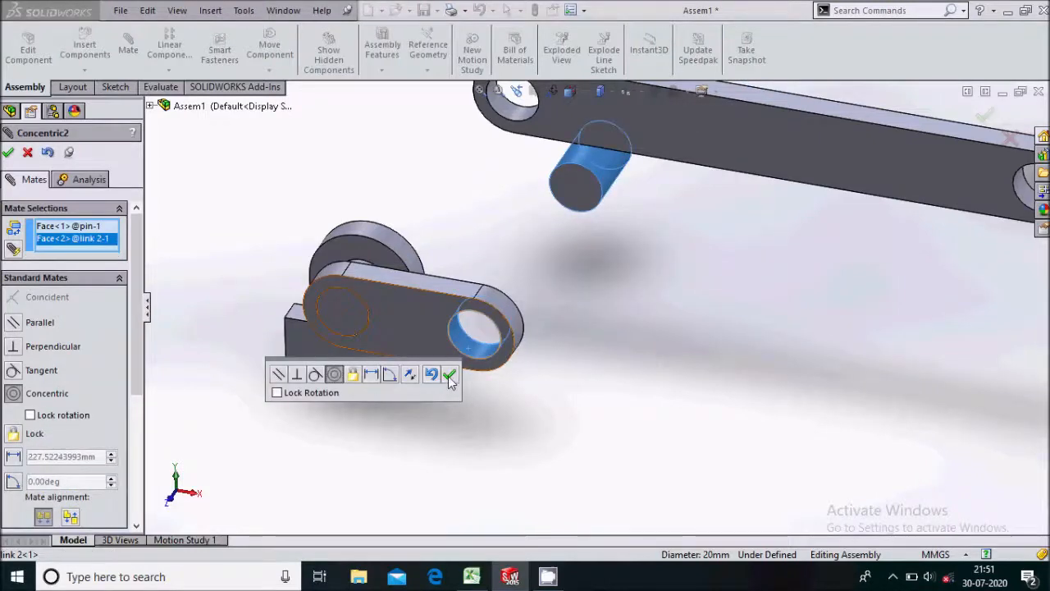
click(450, 375)
Step: Add a Coincident mate making the pin's rear end face flush with the back face of link 2
scroll(443, 344, up, 4)
middle_drag(592, 254, 630, 217)
scroll(629, 221, down, 3)
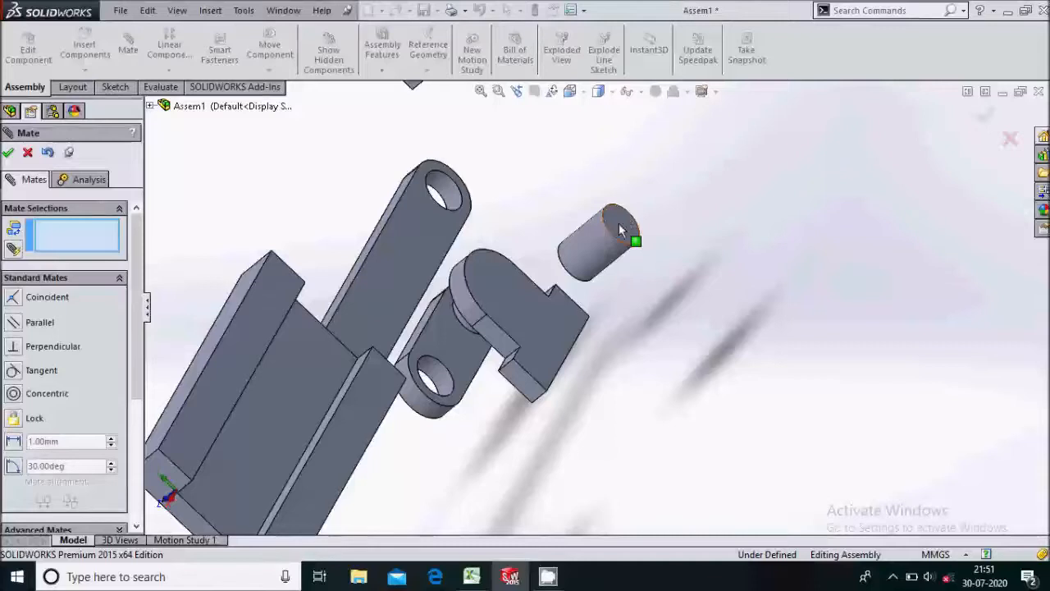
click(618, 229)
click(456, 356)
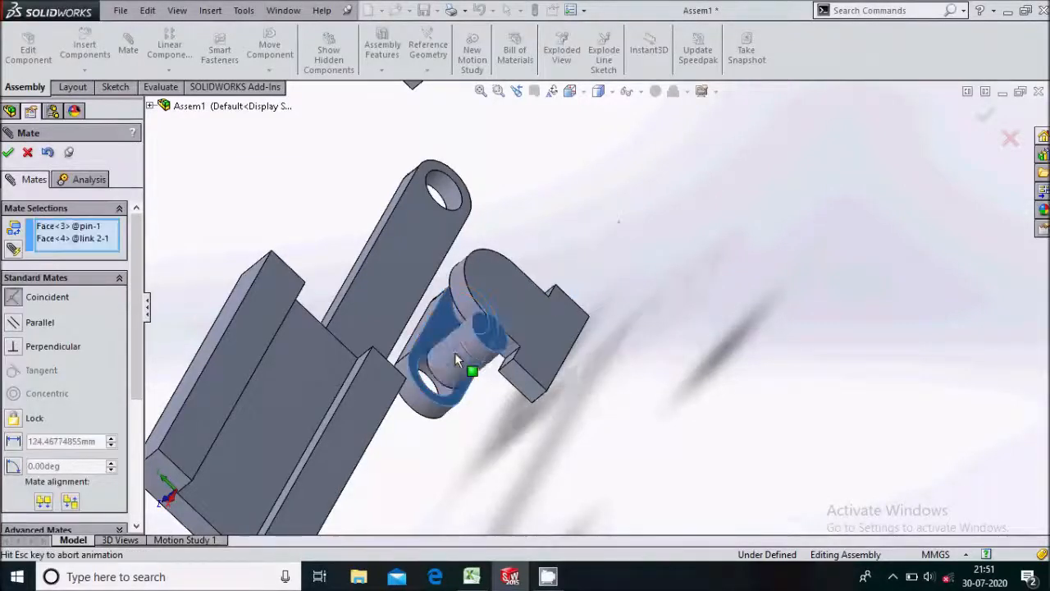
click(436, 378)
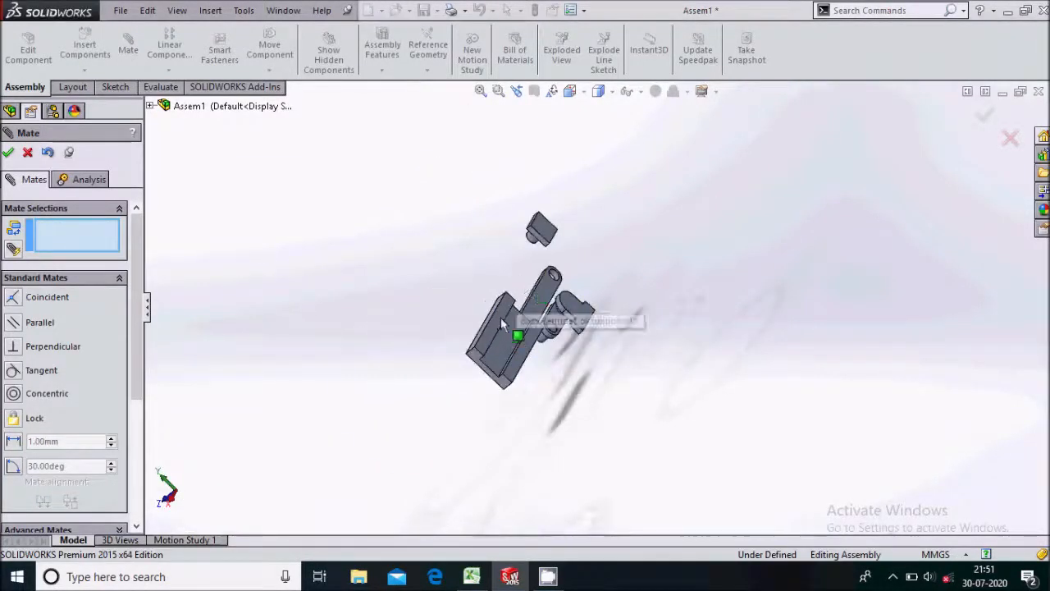
Step: Add a Concentric mate between the hole at link 1's end nearest the crank and the pin's cylindrical face
scroll(481, 313, down, 4)
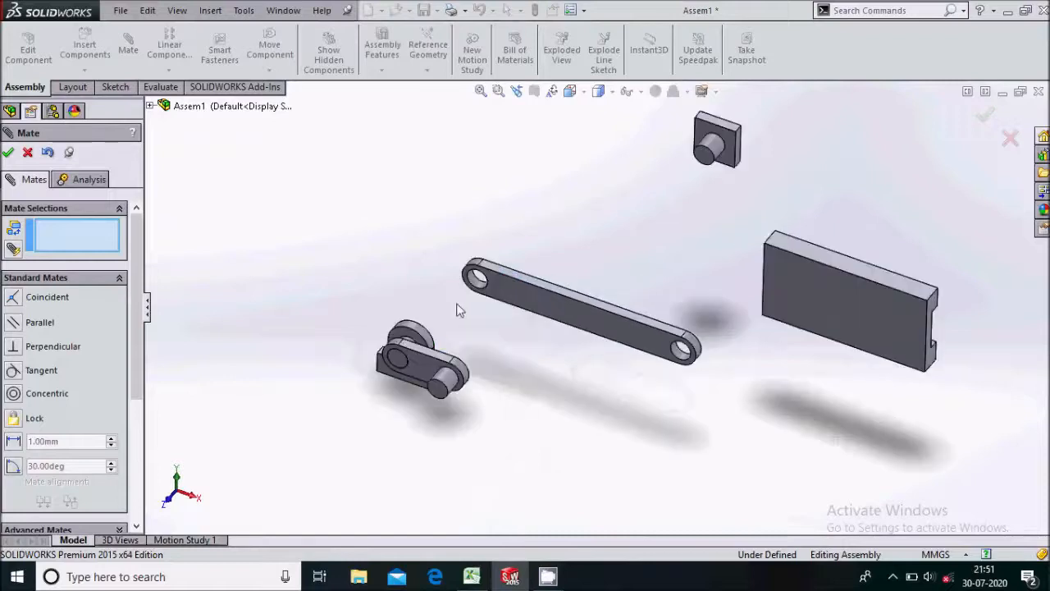
scroll(488, 286, down, 2)
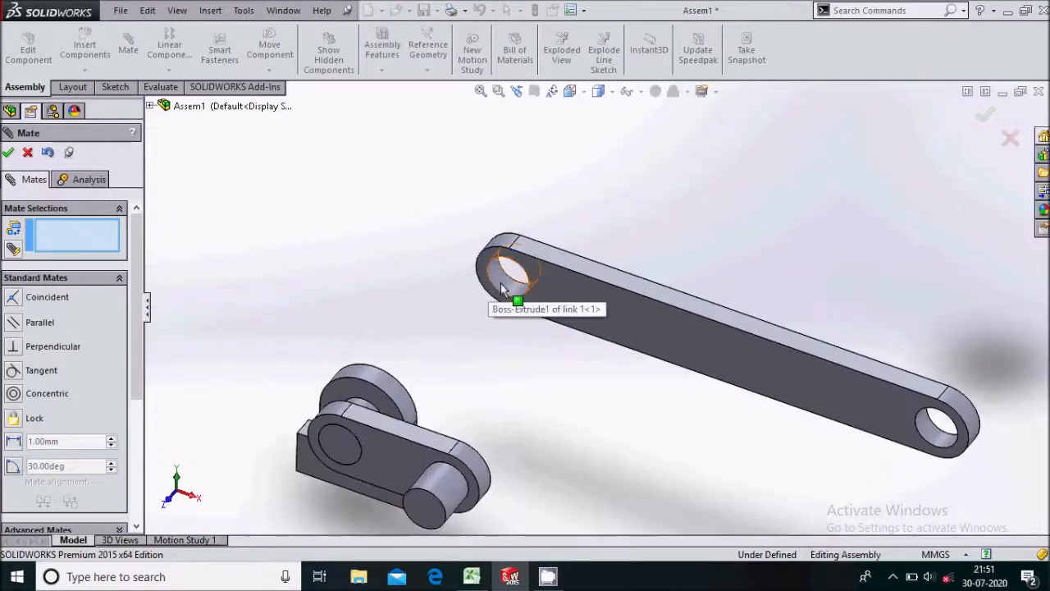
click(504, 289)
scroll(511, 293, up, 3)
scroll(513, 417, down, 4)
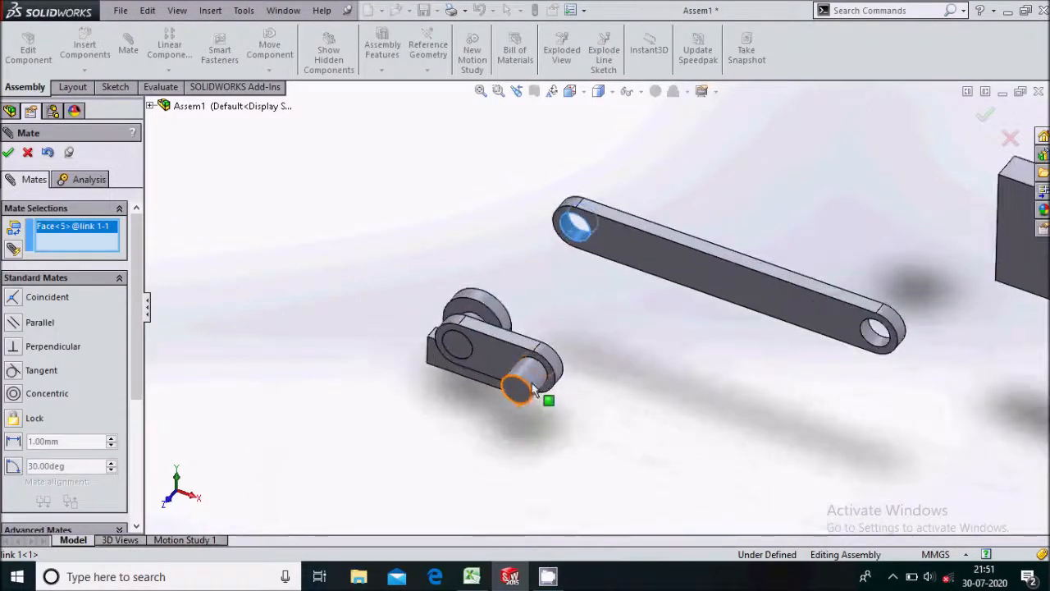
click(532, 393)
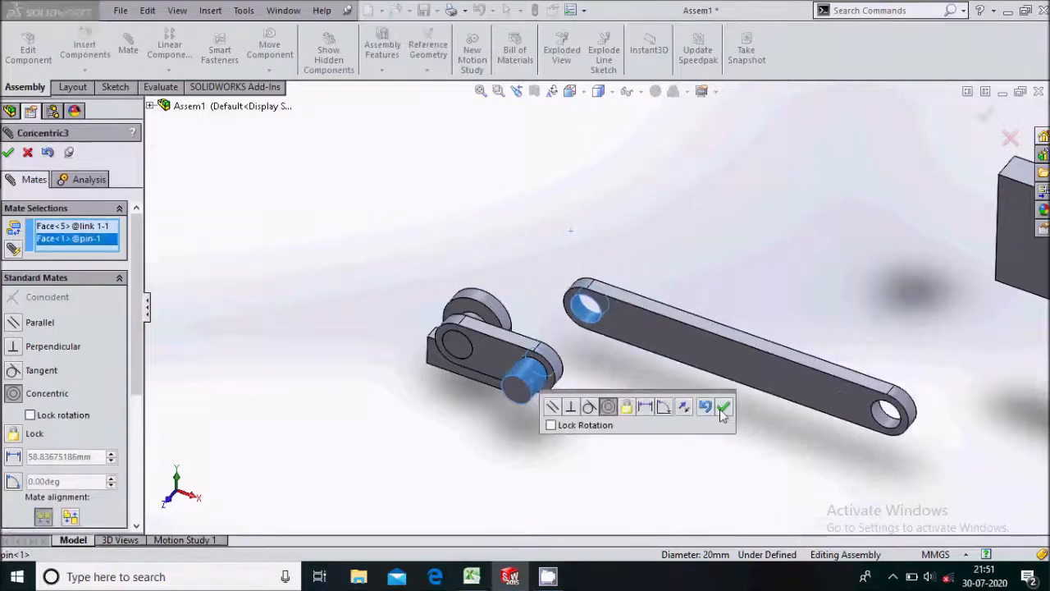
click(722, 412)
Step: Add a Coincident mate making the front face of link 1 flush with the pin's front end face
scroll(686, 317, up, 2)
middle_drag(687, 317, 769, 309)
scroll(633, 333, down, 2)
click(646, 320)
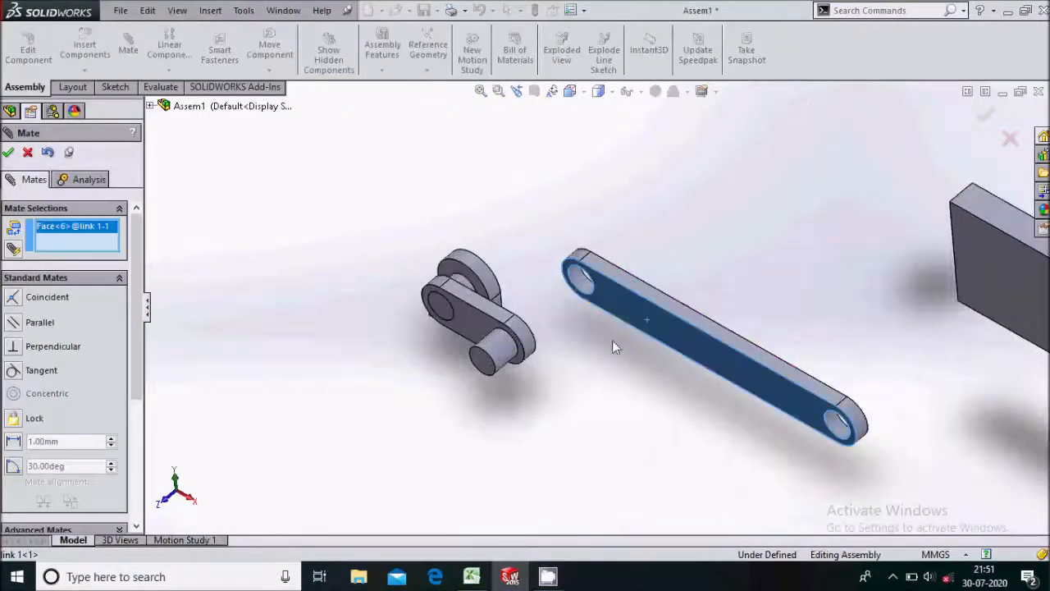
scroll(484, 377, down, 2)
click(517, 347)
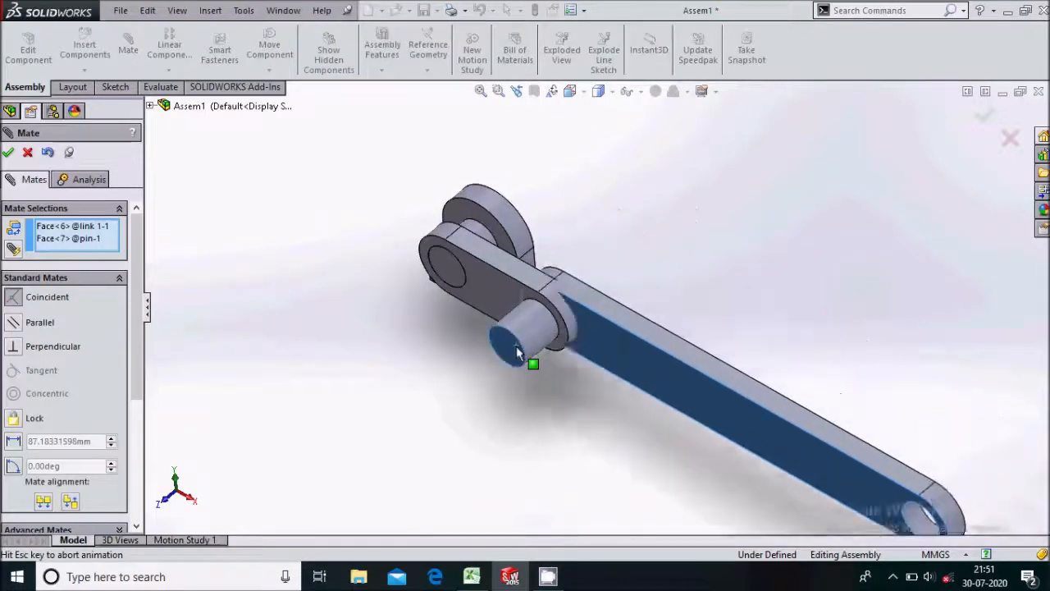
click(493, 370)
Step: Add a Concentric mate between the slider's cylindrical boss and the free hole at the far end of link 1
scroll(482, 332, up, 2)
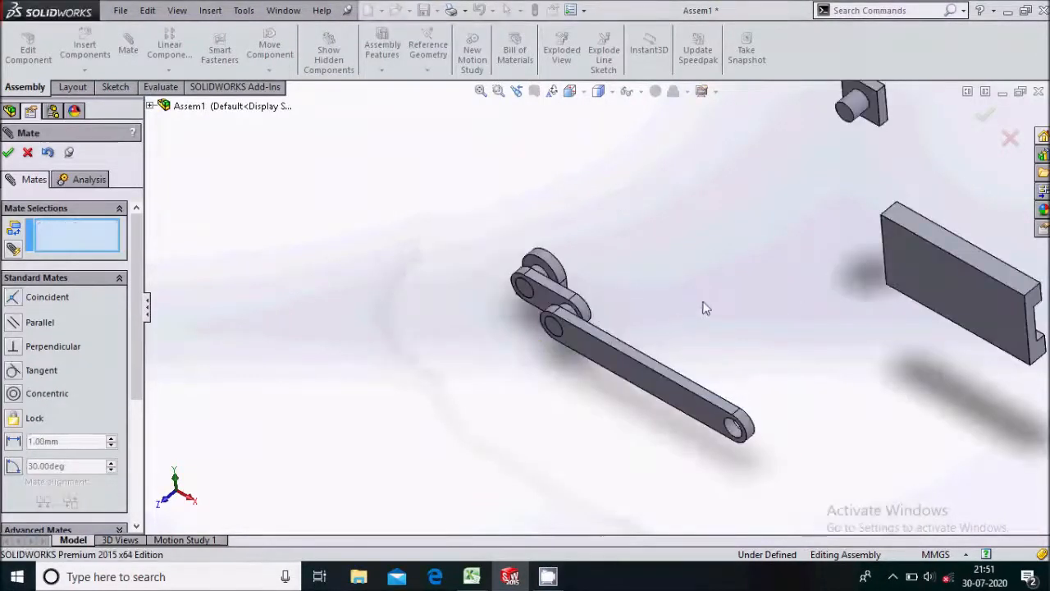
middle_drag(704, 307, 703, 310)
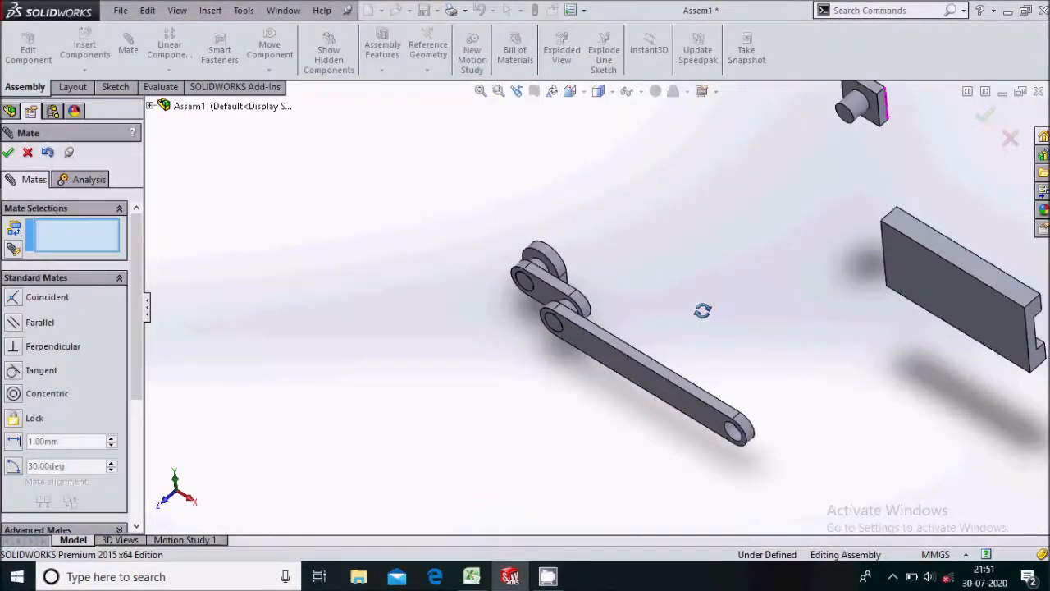
click(861, 115)
scroll(735, 437, down, 1)
click(729, 426)
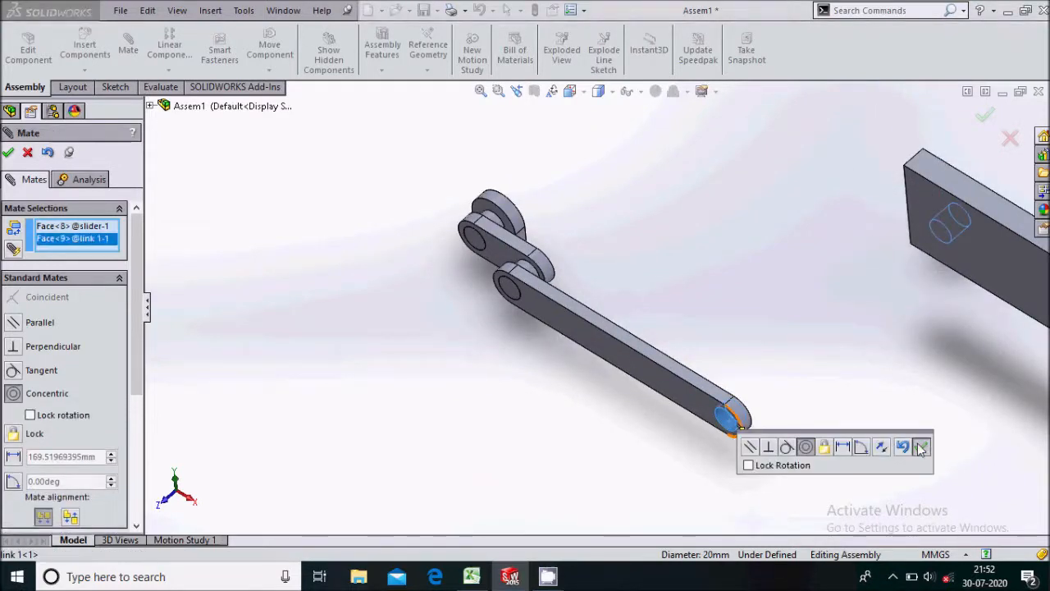
click(920, 447)
Step: Add a Coincident mate making the end face of the slider's boss flush with the front face of link 1
scroll(898, 321, up, 2)
middle_drag(897, 321, 850, 271)
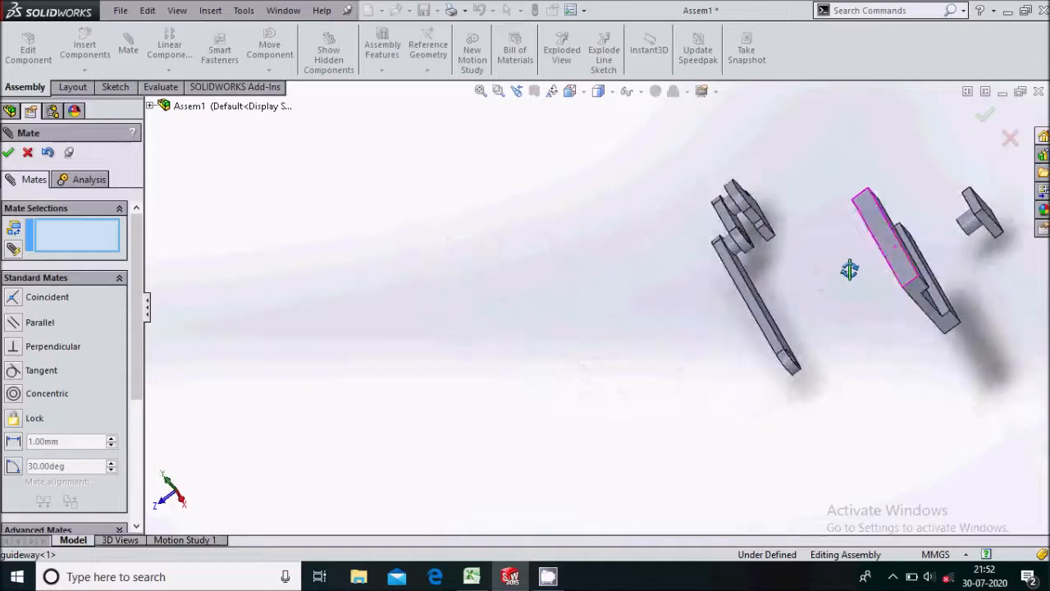
middle_drag(974, 226, 1036, 195)
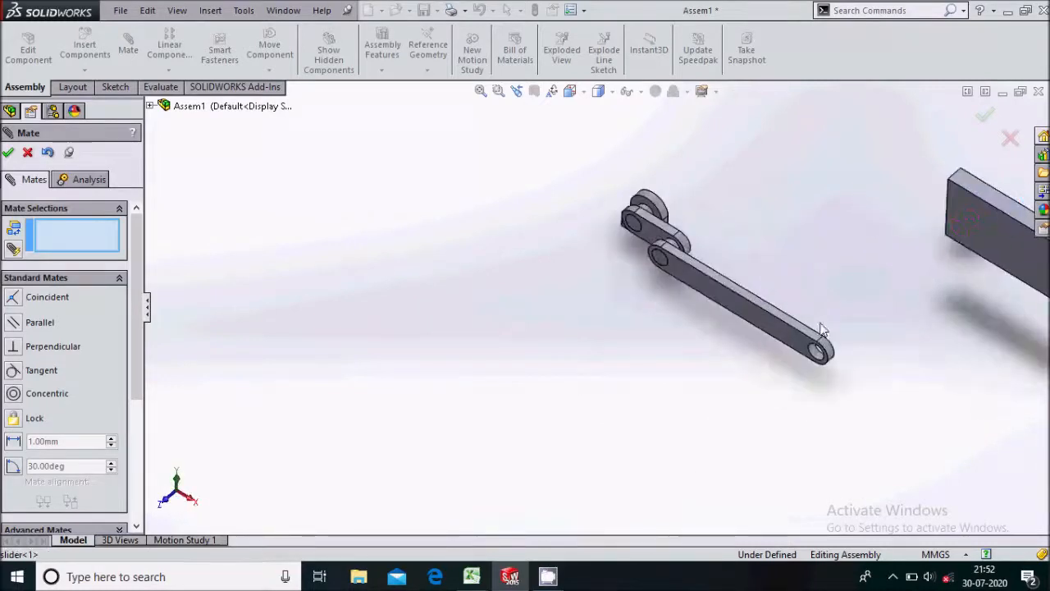
scroll(820, 329, down, 1)
click(785, 350)
scroll(772, 353, up, 2)
middle_drag(923, 228, 872, 251)
scroll(821, 256, down, 3)
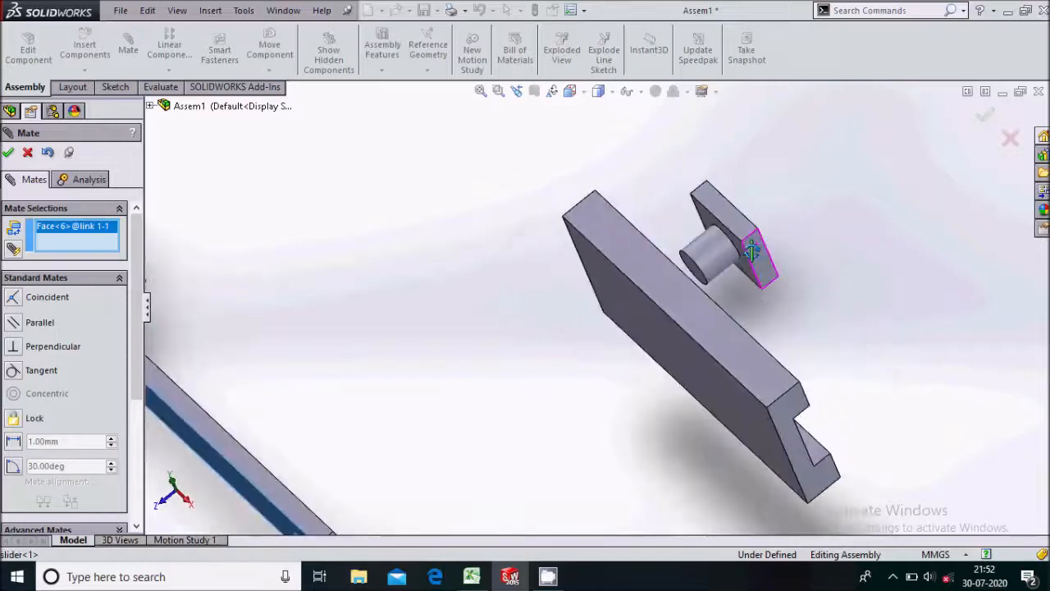
middle_drag(751, 252, 703, 293)
scroll(702, 268, down, 2)
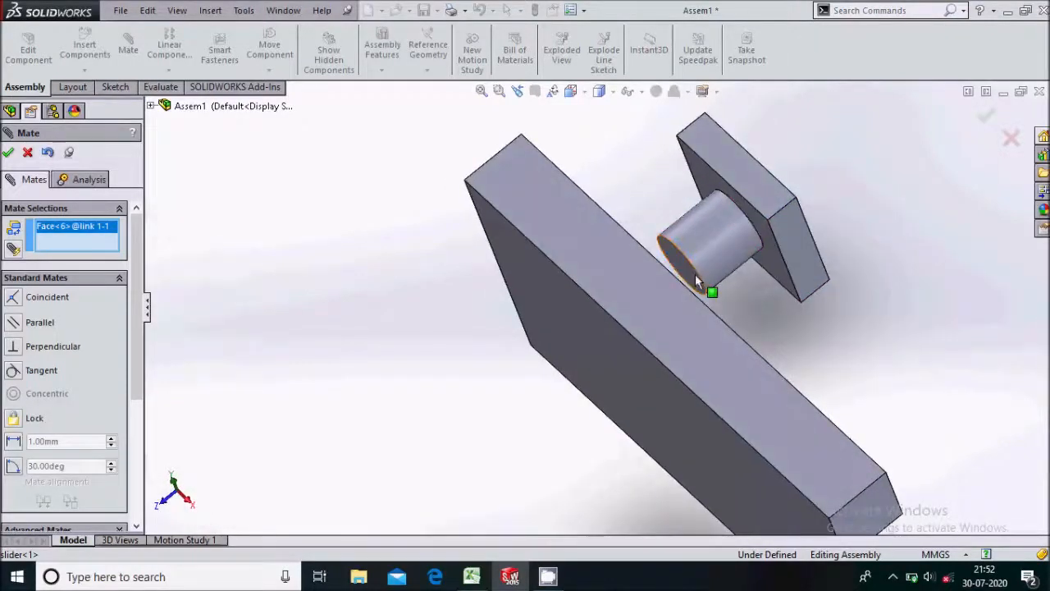
click(692, 274)
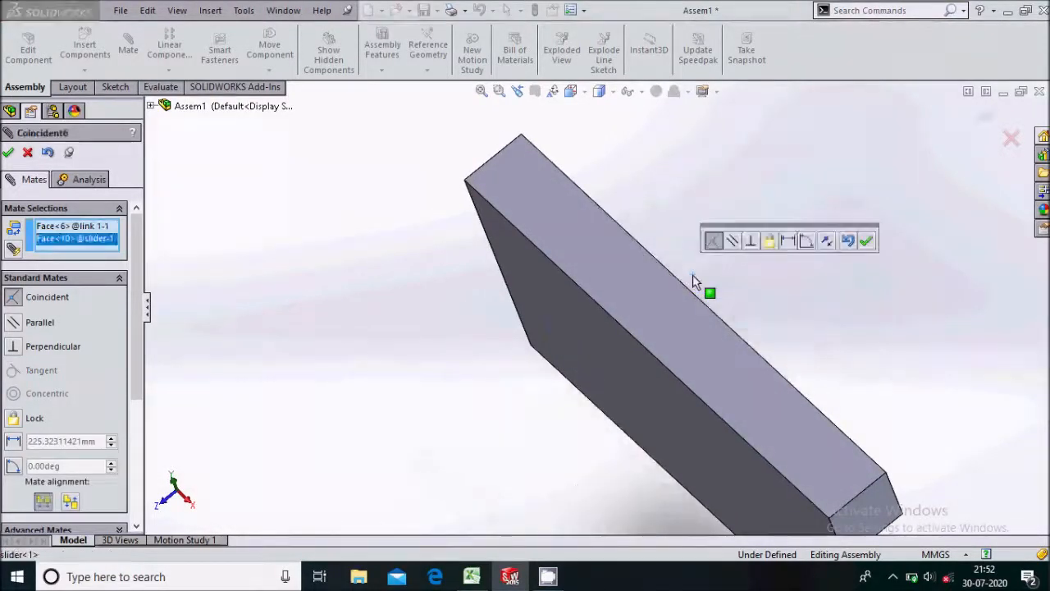
click(868, 240)
Step: Finish the current mates and rotate the guideway about its vertical axis with the triad so its grooved side faces the front
scroll(825, 247, up, 3)
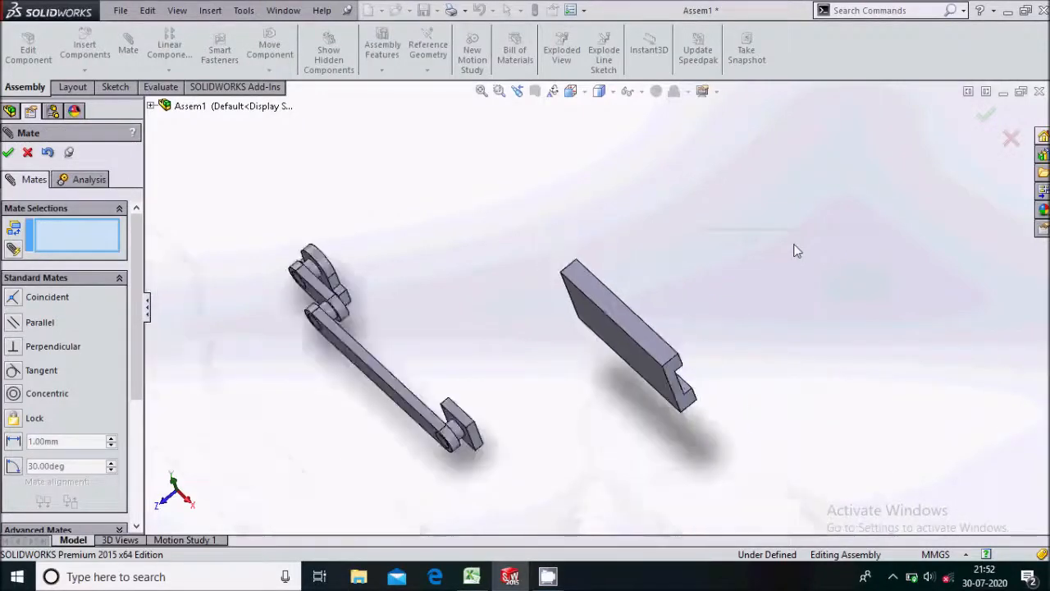
middle_drag(484, 398, 541, 346)
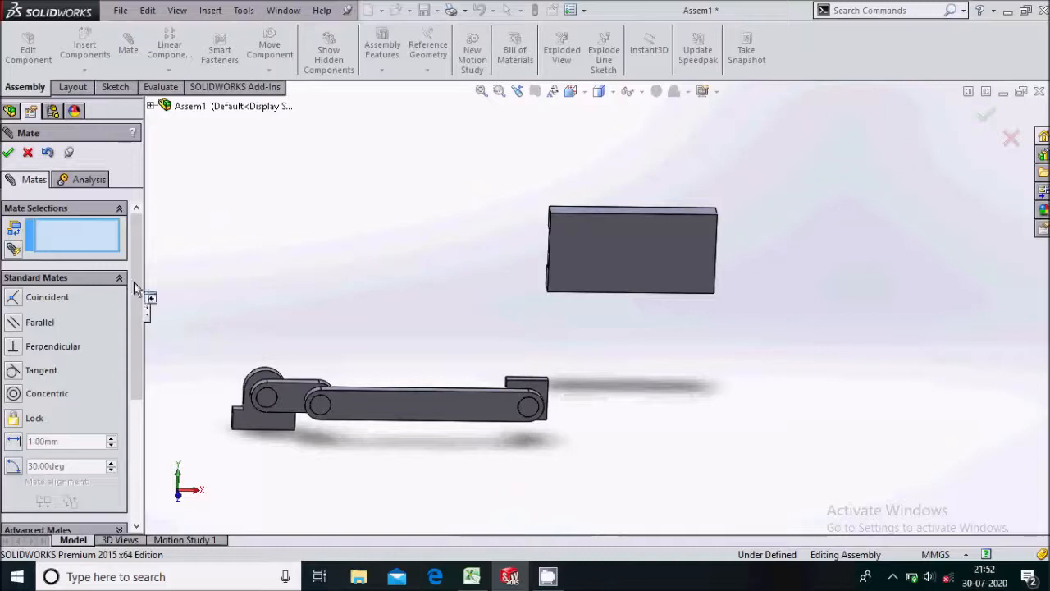
key(Escape)
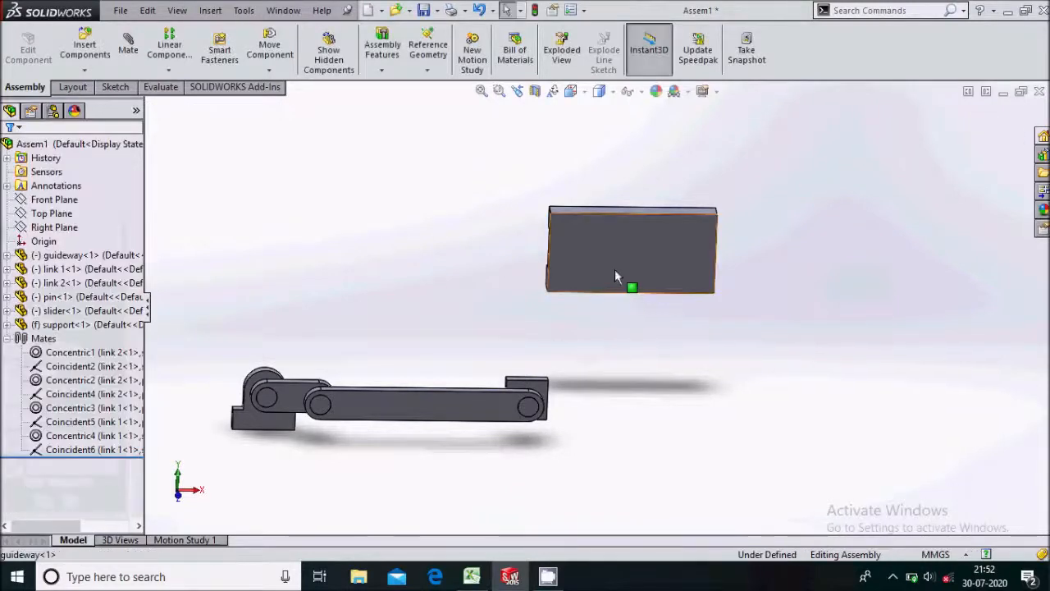
click(618, 269)
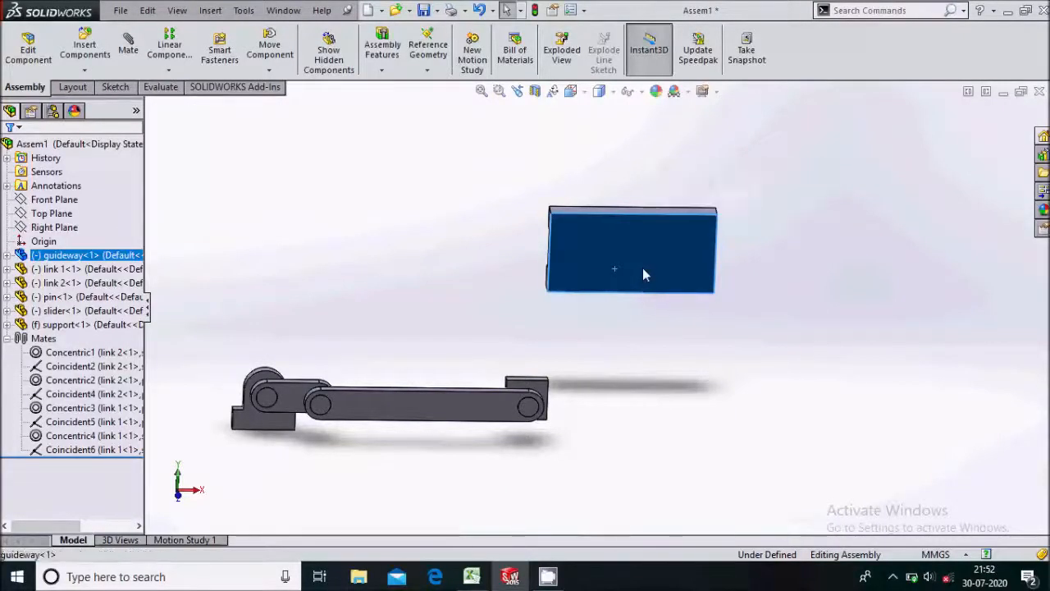
right_click(642, 271)
click(660, 330)
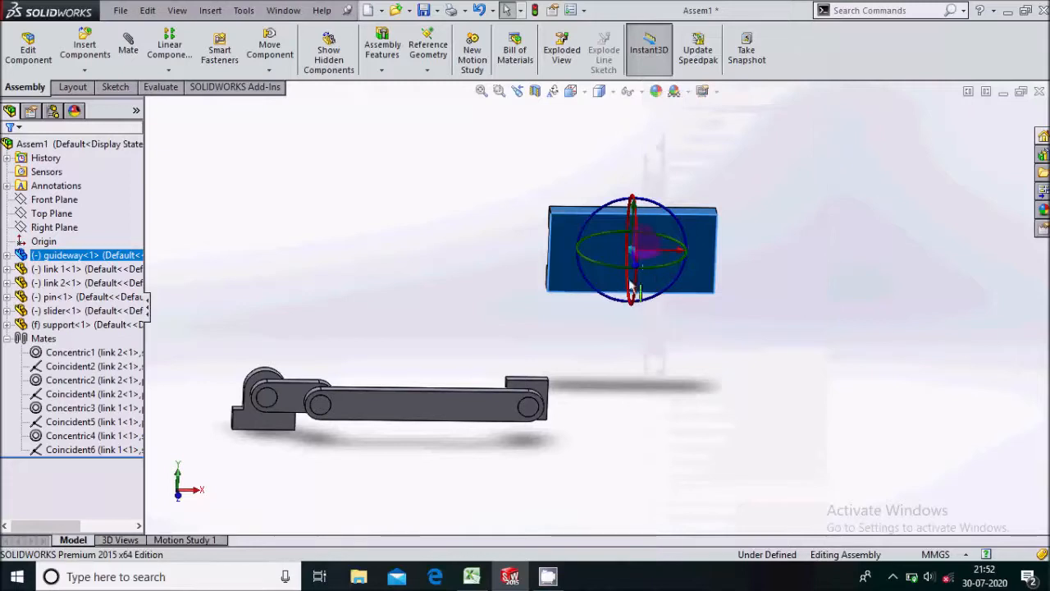
drag(609, 273, 722, 206)
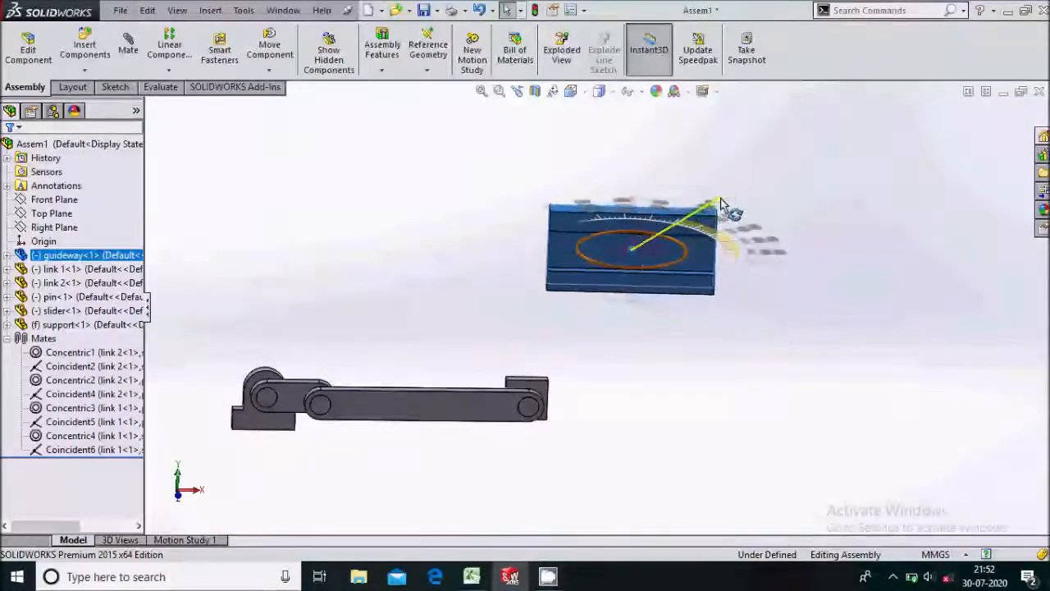
click(759, 349)
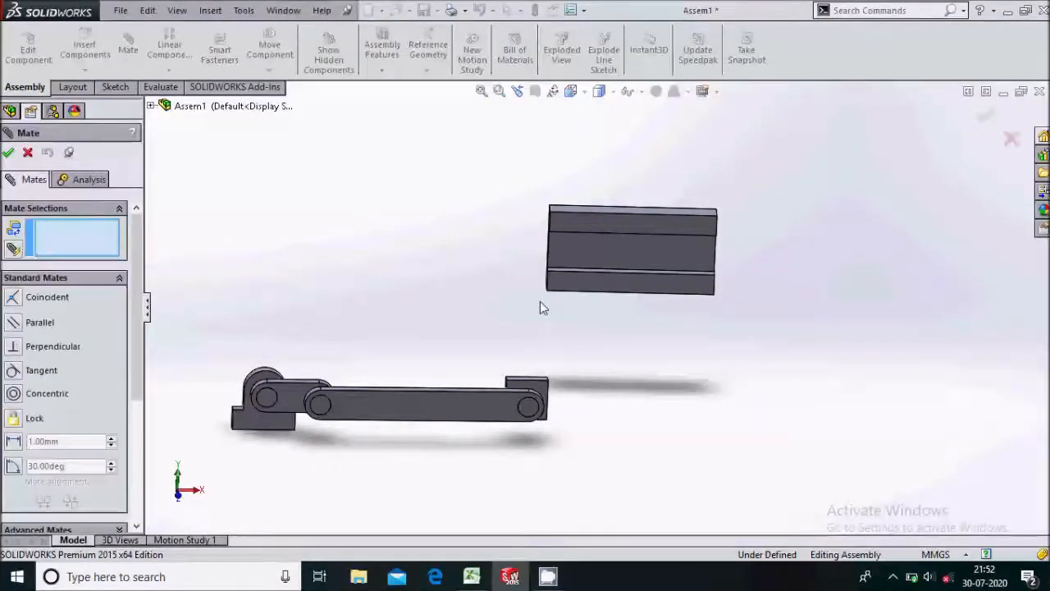
Step: Add a Distance mate of 0 mm between the bottom face of the guideway and the bottom face of the support
scroll(611, 314, up, 2)
middle_drag(607, 328, 599, 186)
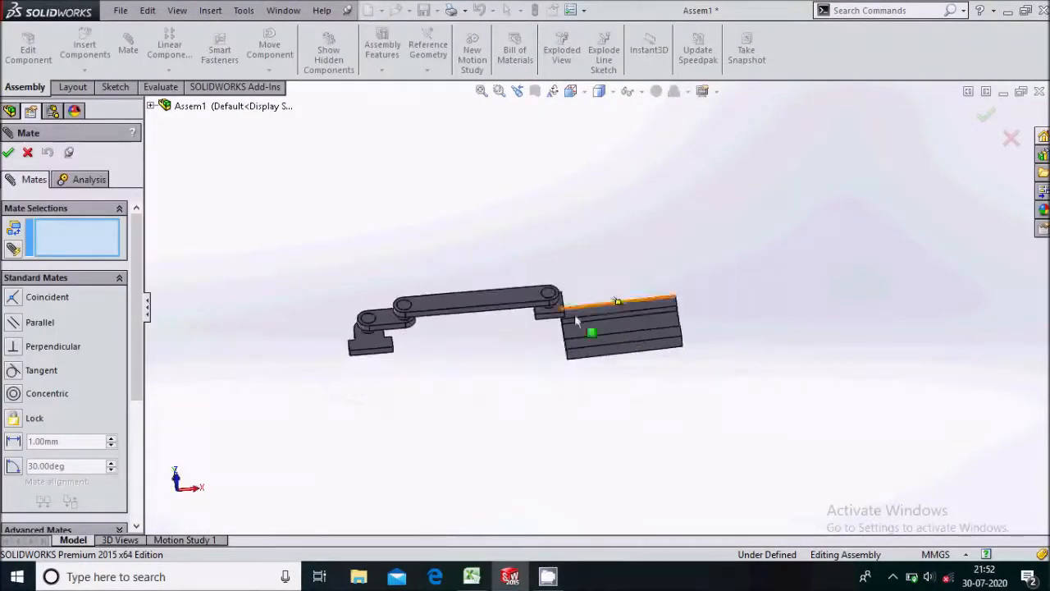
scroll(577, 356, down, 2)
scroll(618, 355, down, 2)
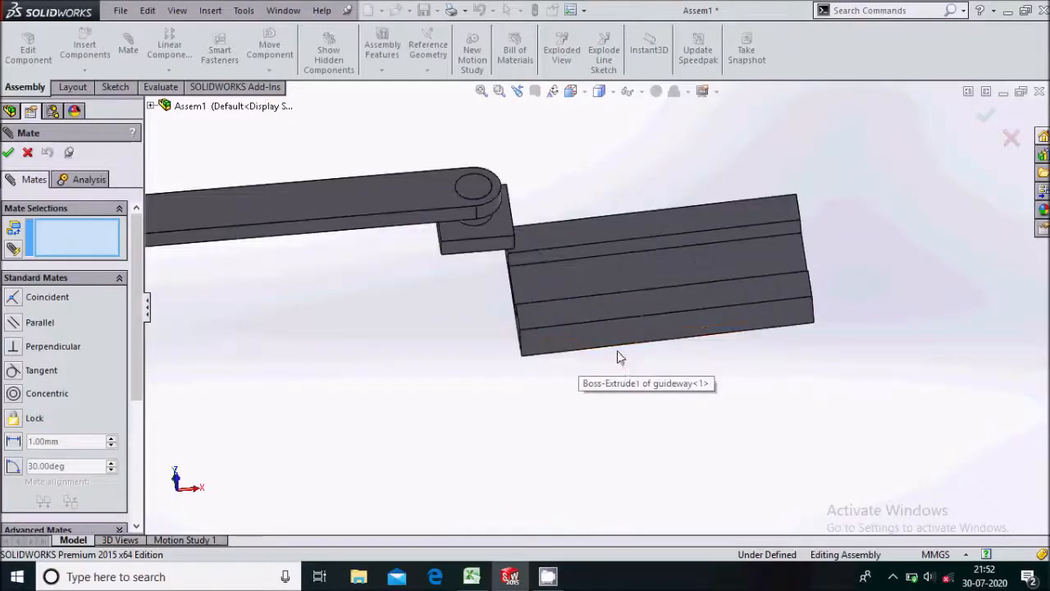
middle_drag(620, 346, 615, 337)
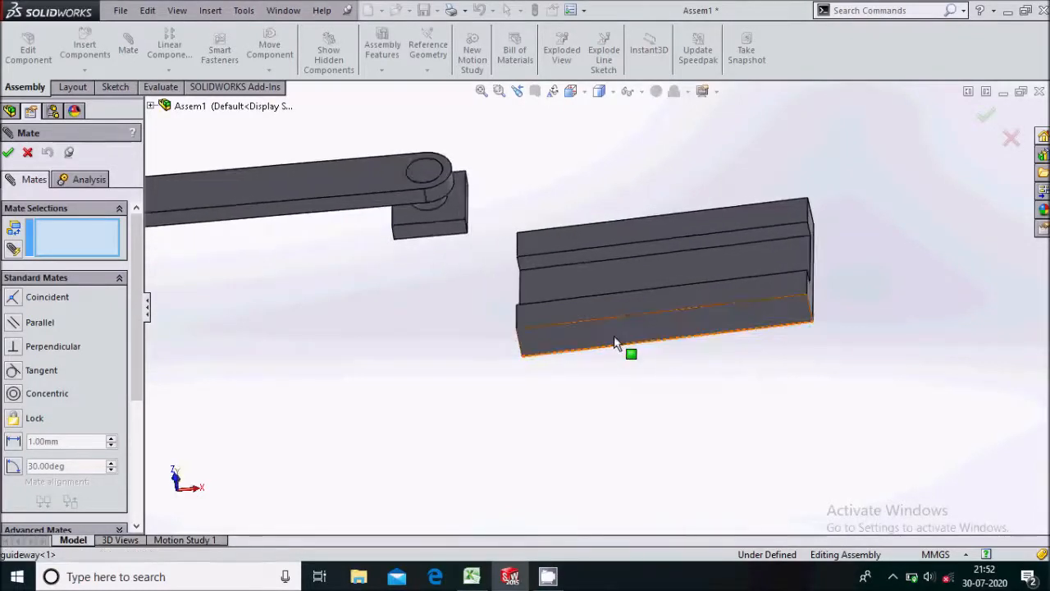
click(617, 343)
scroll(375, 351, up, 3)
scroll(316, 328, down, 3)
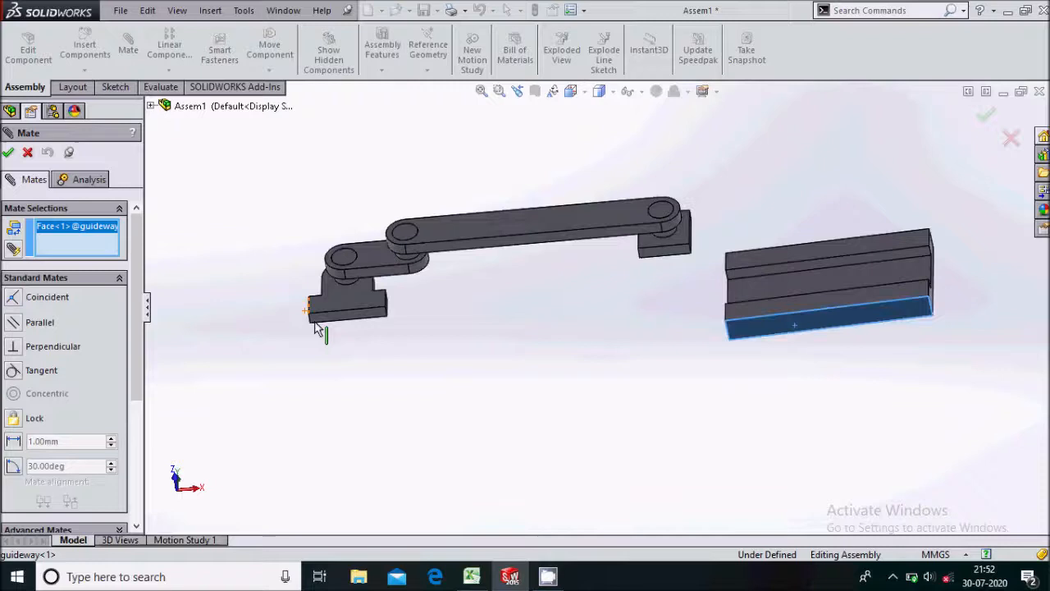
click(389, 319)
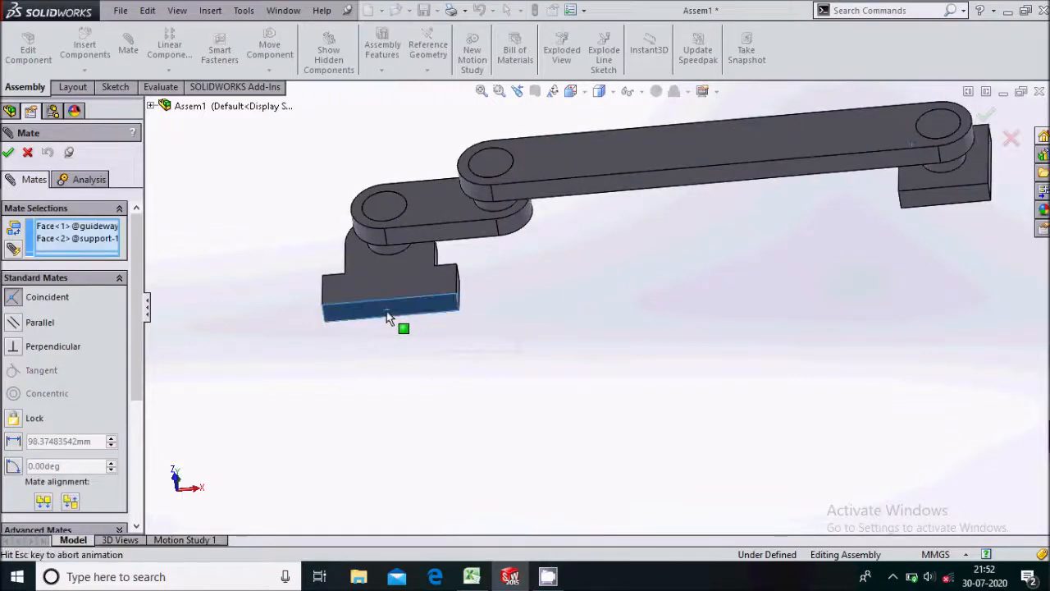
click(18, 443)
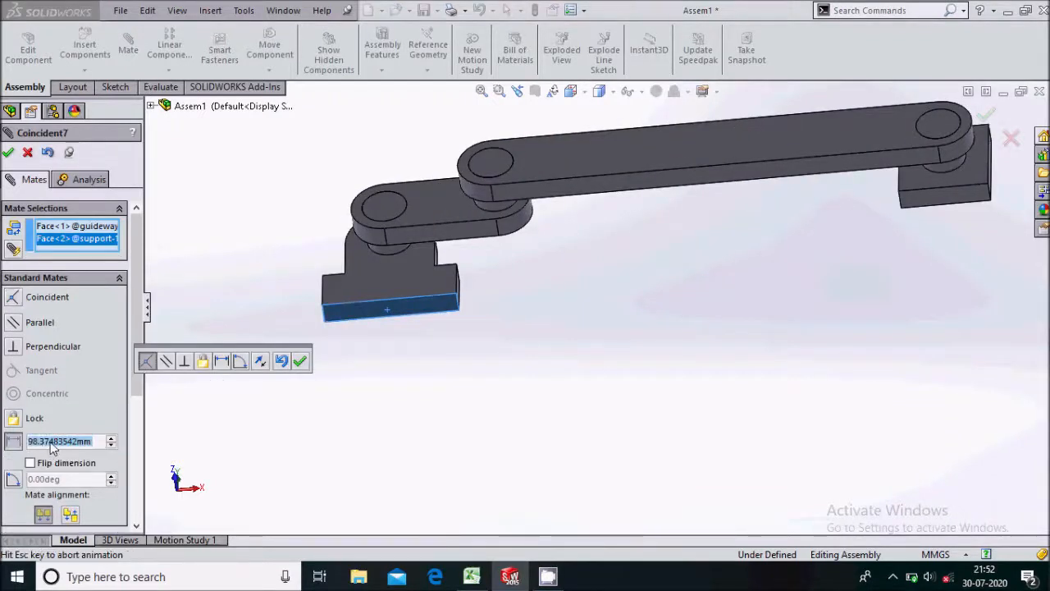
text(0.00mm)
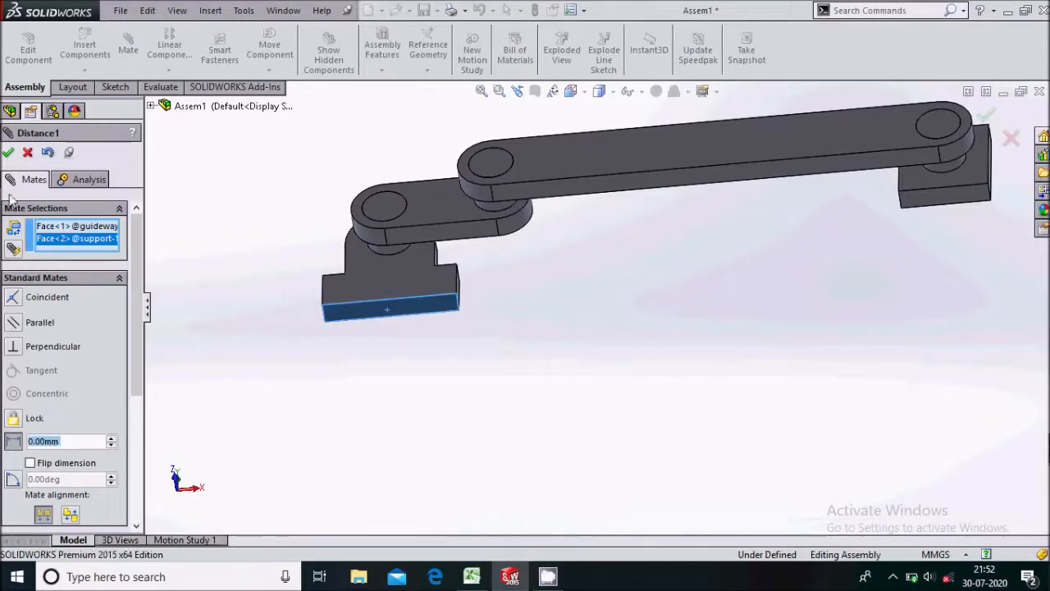
click(8, 152)
Step: Add a Distance mate of 90 mm between the support's side face nearest the slider and the guideway's C-shaped end face
scroll(429, 337, up, 3)
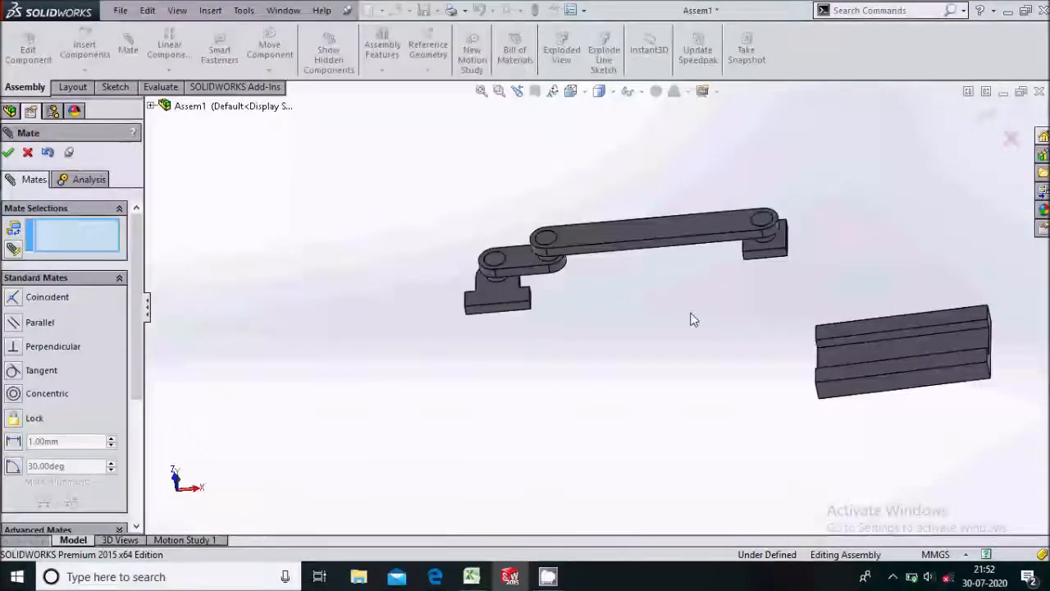
scroll(656, 312, up, 2)
middle_drag(652, 307, 604, 389)
scroll(565, 312, down, 5)
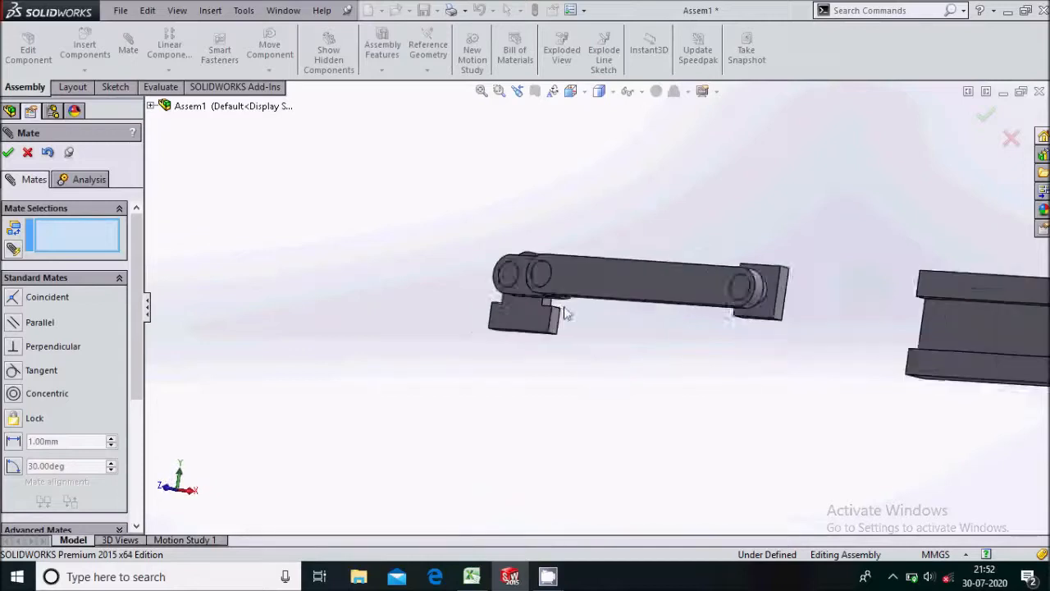
click(558, 335)
scroll(556, 380, up, 4)
middle_drag(555, 380, 693, 371)
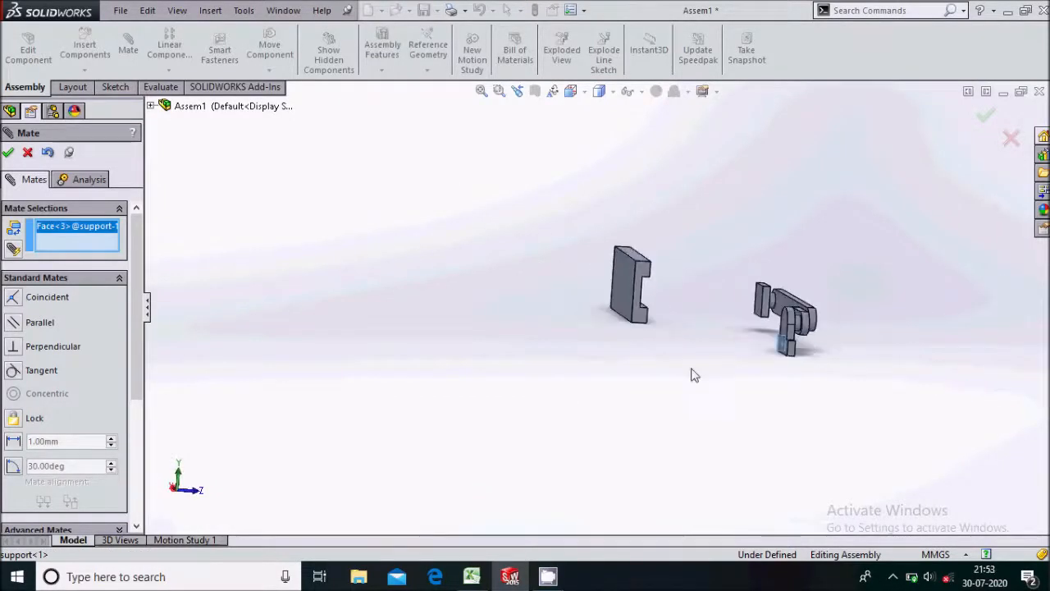
scroll(644, 320, down, 3)
click(613, 326)
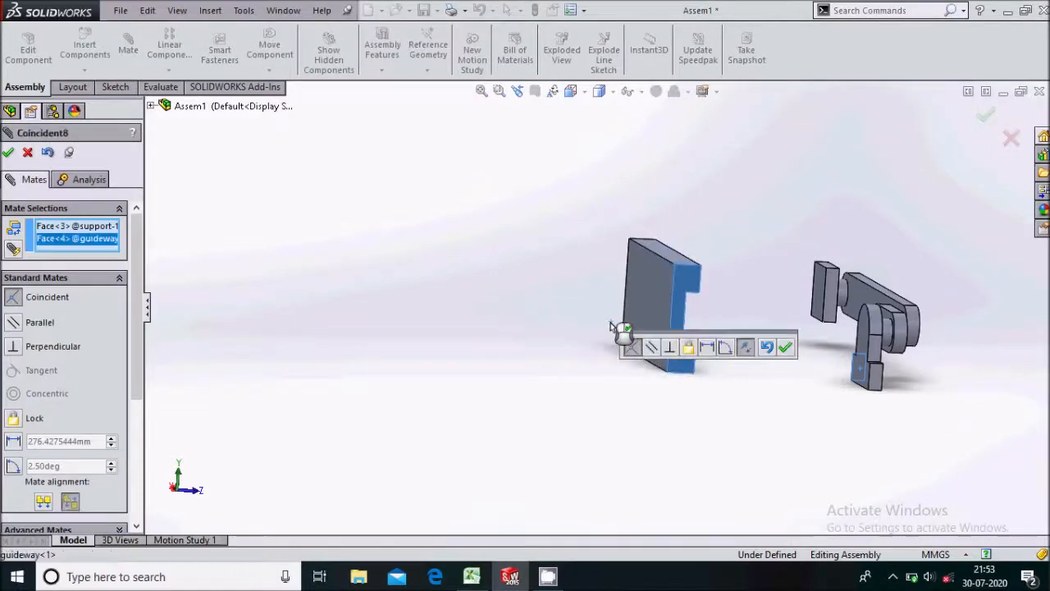
click(13, 442)
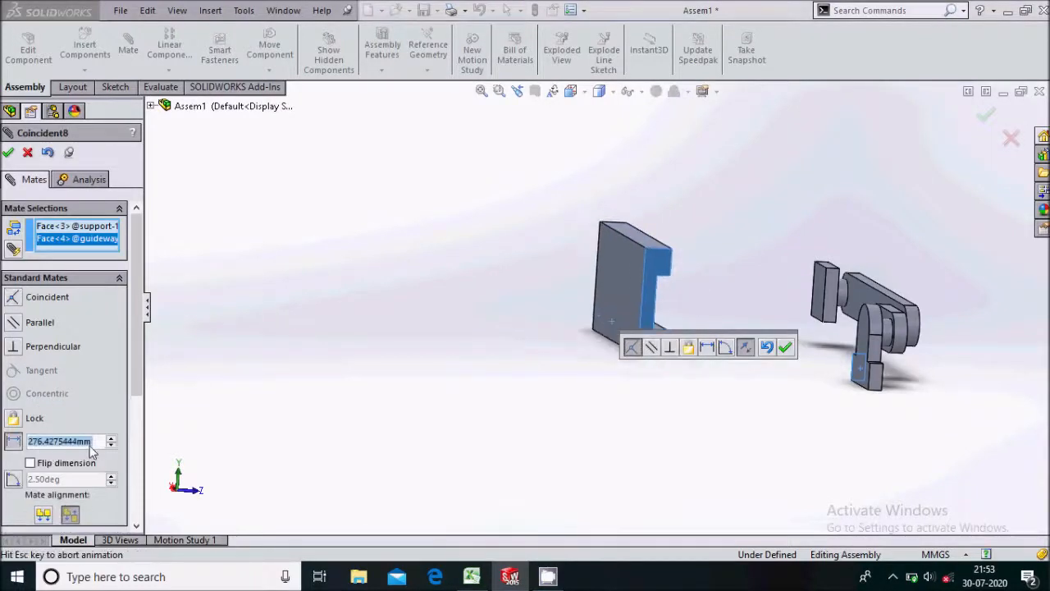
text(90)
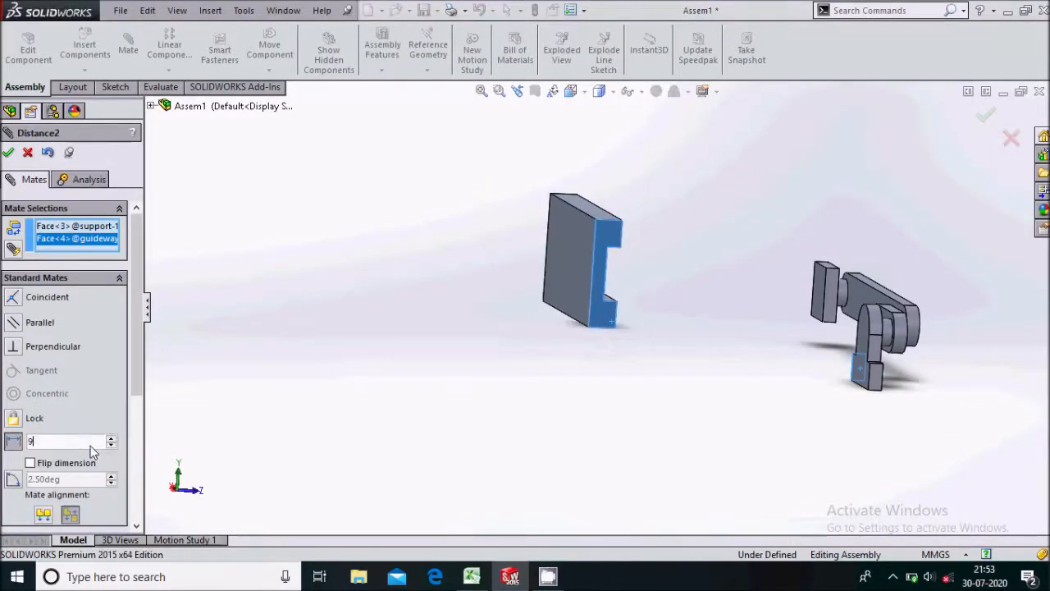
key(Return)
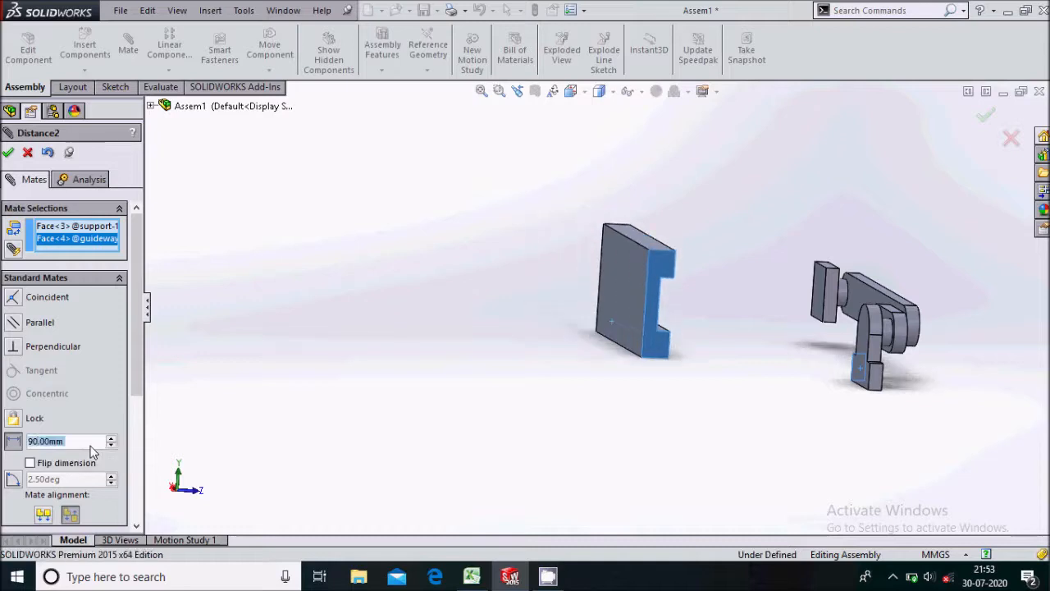
click(8, 153)
Step: Add a Coincident mate between the floor of the guideway's groove and the flat back face of the slider, and finish mating
scroll(715, 359, up, 3)
middle_drag(715, 359, 676, 343)
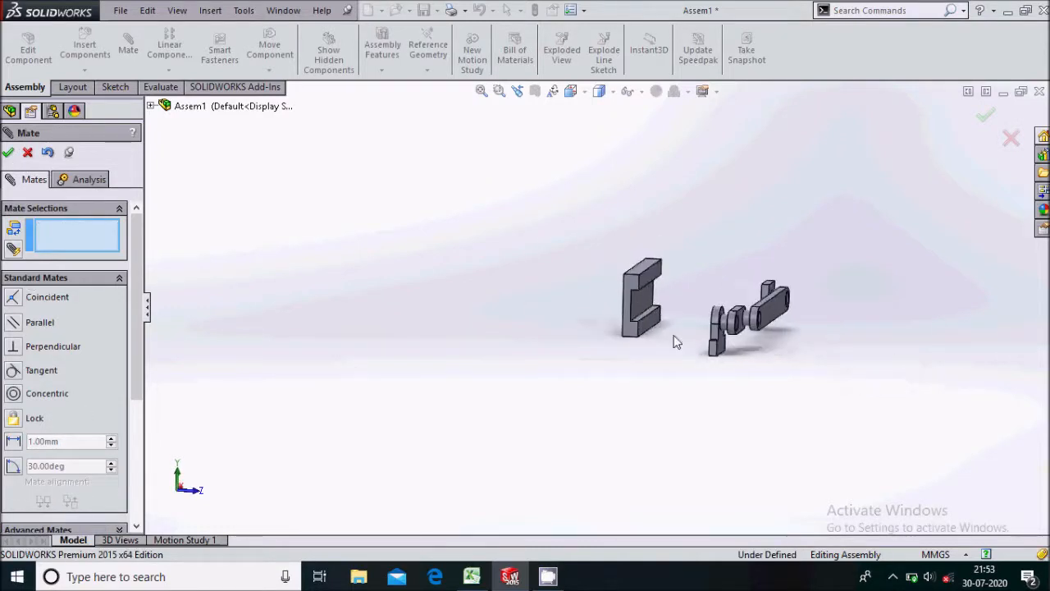
scroll(656, 302, down, 2)
click(620, 307)
middle_drag(633, 316, 678, 294)
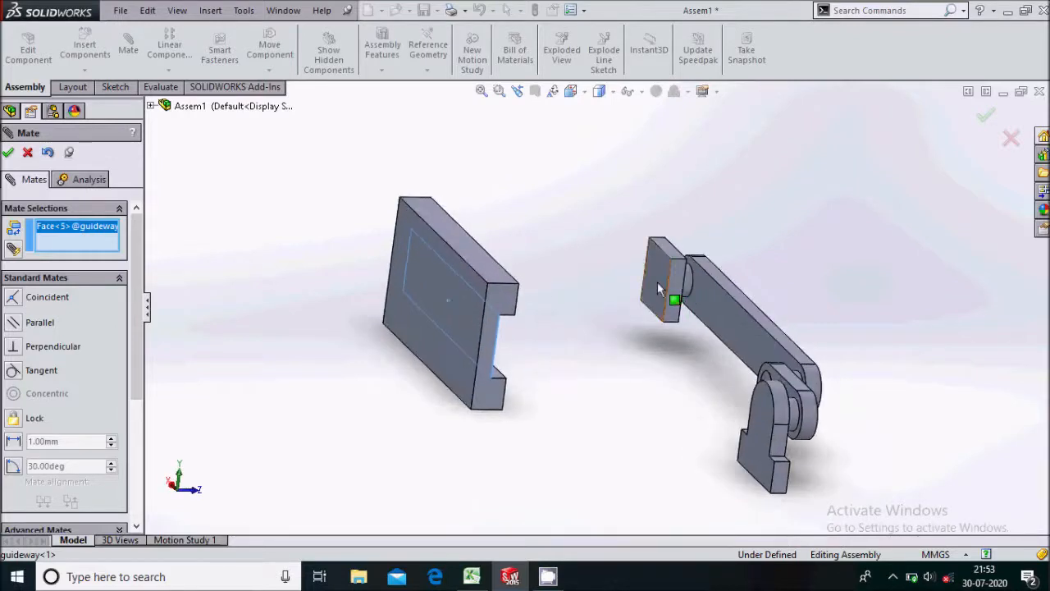
click(658, 286)
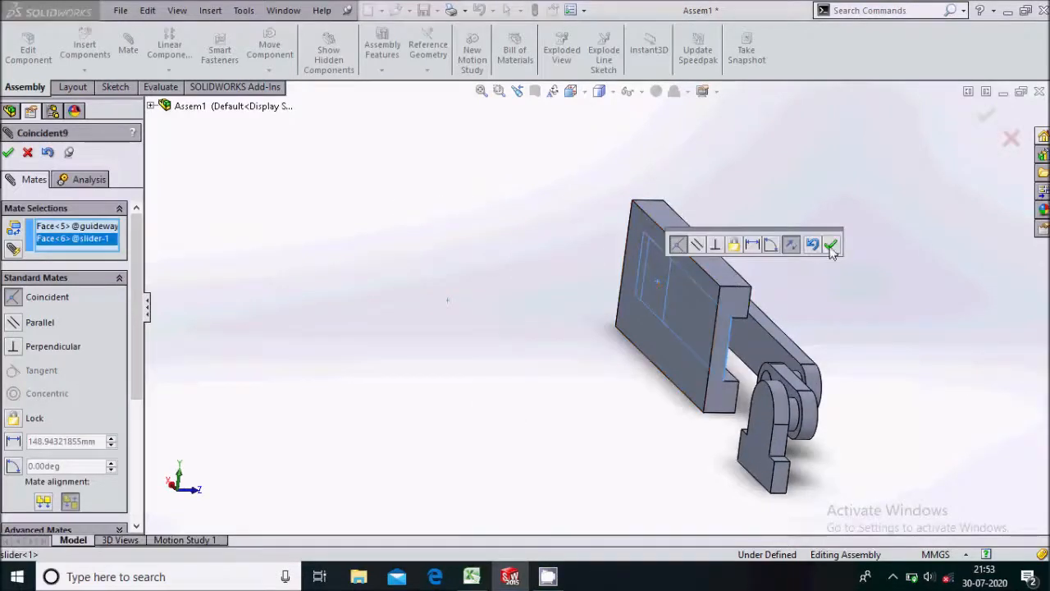
click(831, 247)
middle_drag(690, 293, 794, 337)
scroll(792, 326, down, 3)
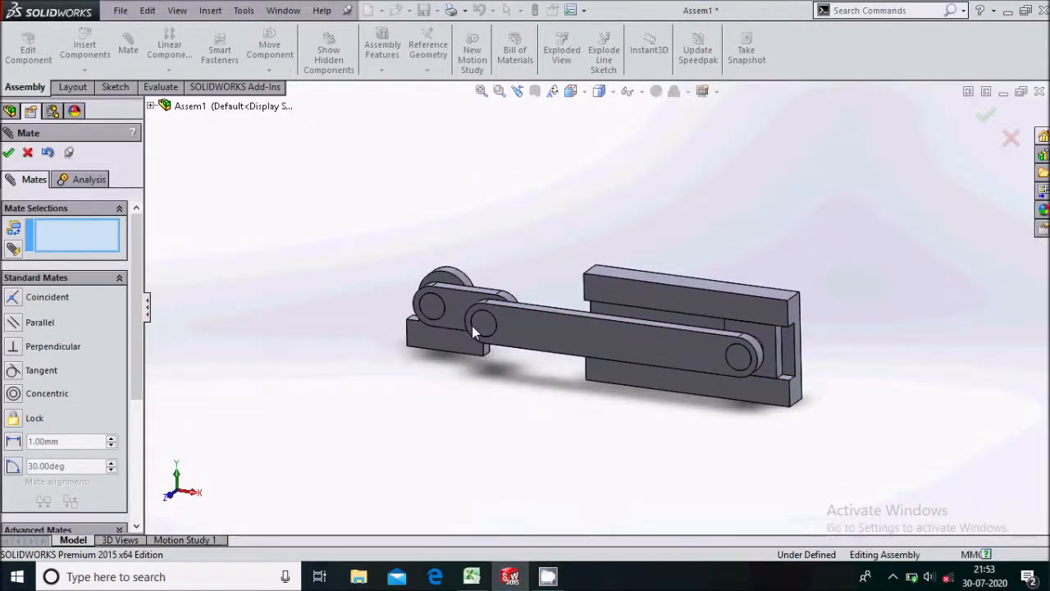
key(Escape)
Step: Swivel the slider about its boss so it sits tilted in the guideway's groove with its edge faces accessible
scroll(772, 356, down, 2)
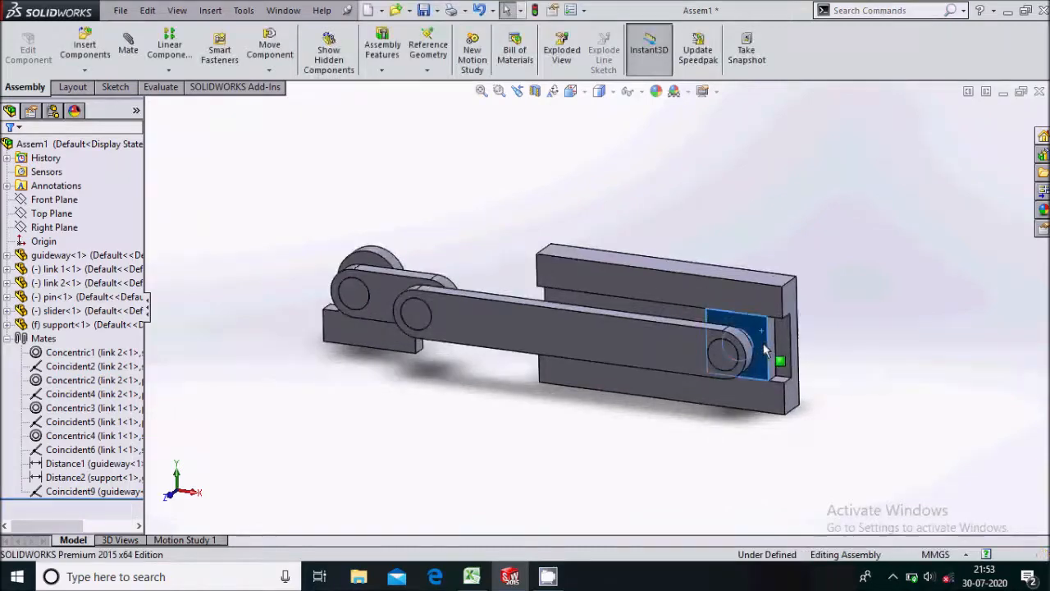
click(764, 351)
scroll(759, 343, down, 2)
drag(737, 322, 742, 324)
middle_drag(899, 341, 786, 259)
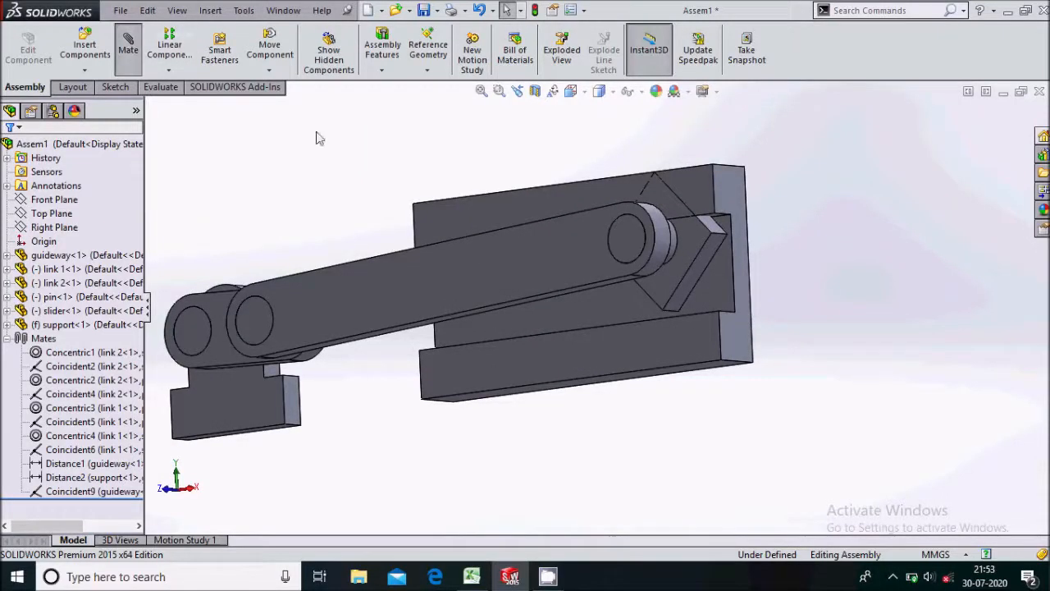
Step: Add a Coincident mate between the slider's upper edge face and the upper inner wall of the guideway's groove
click(128, 49)
scroll(710, 231, down, 3)
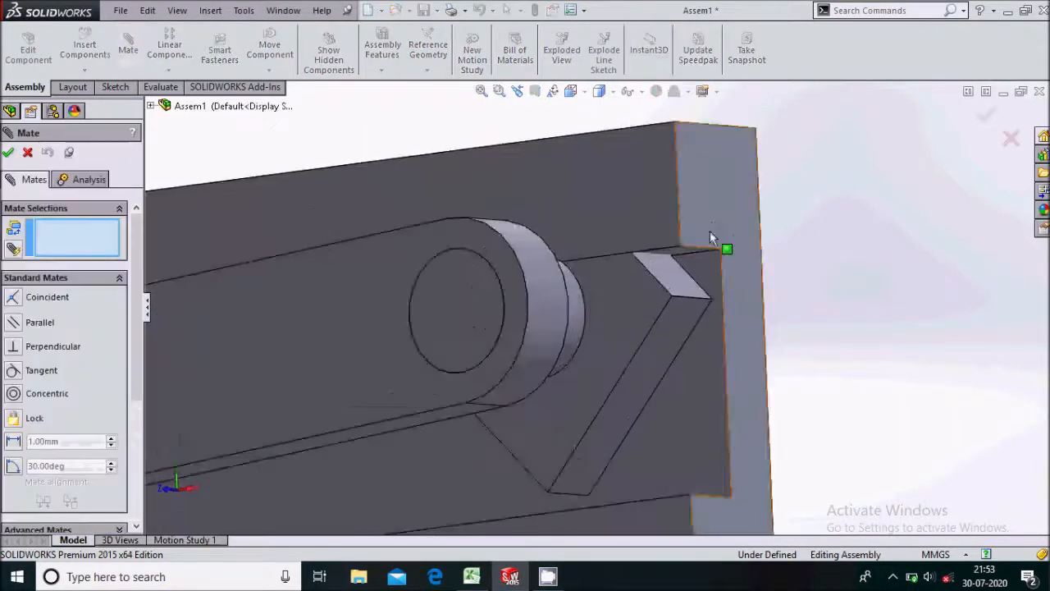
click(676, 278)
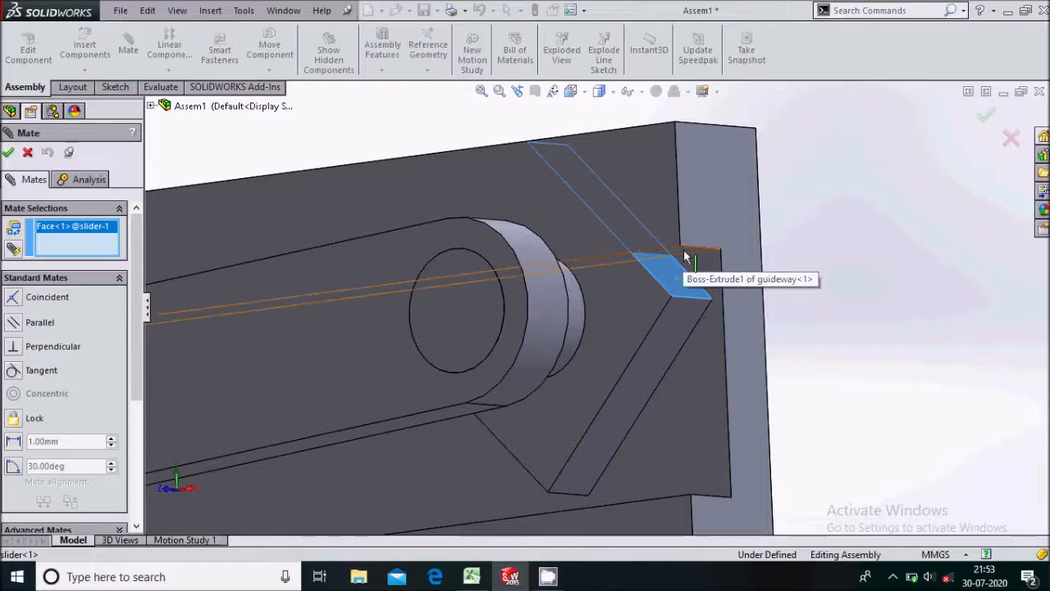
click(684, 252)
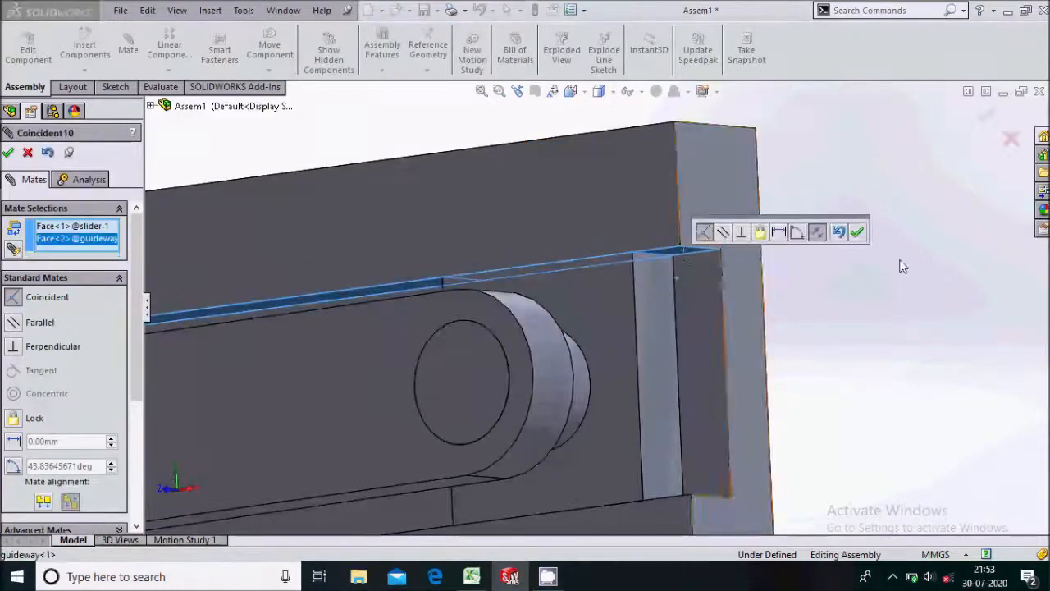
click(858, 232)
scroll(858, 279, up, 5)
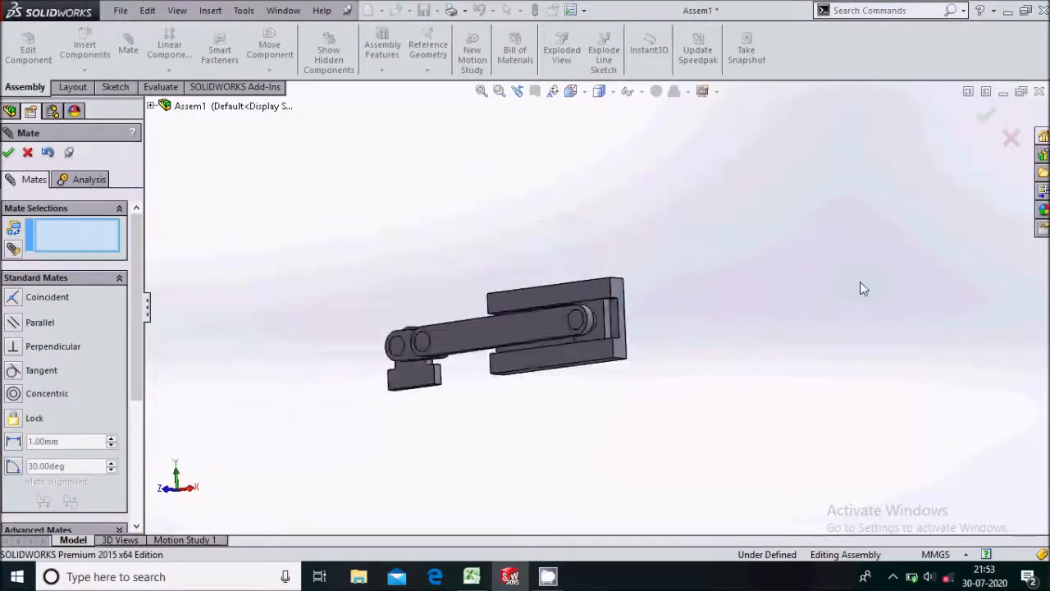
middle_drag(656, 251, 671, 278)
middle_drag(305, 305, 396, 322)
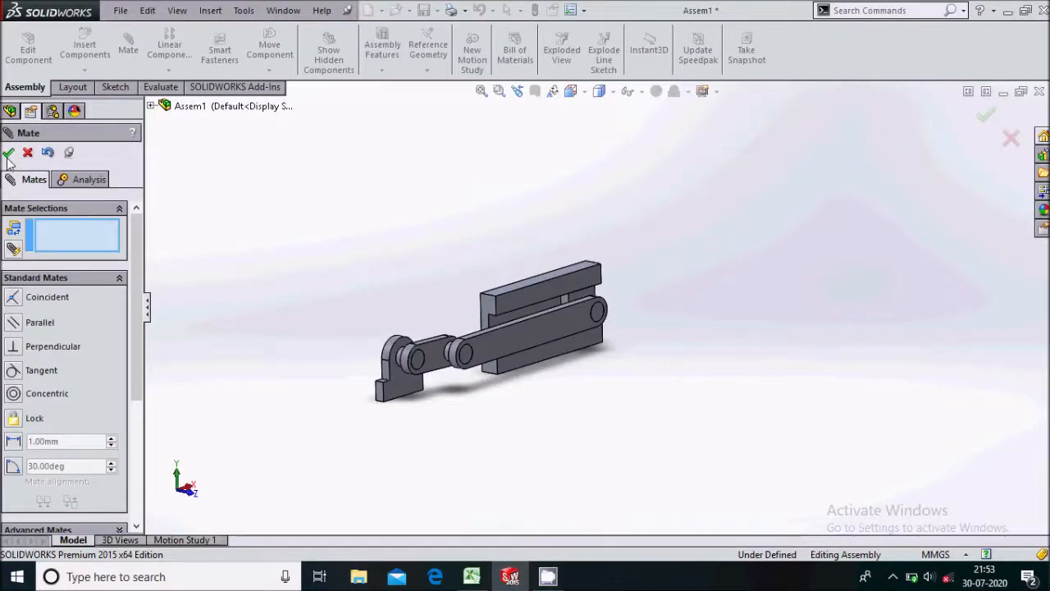
key(Escape)
Step: Apply a brown colour appearance to the support at component level
middle_drag(529, 369, 533, 395)
scroll(498, 356, down, 2)
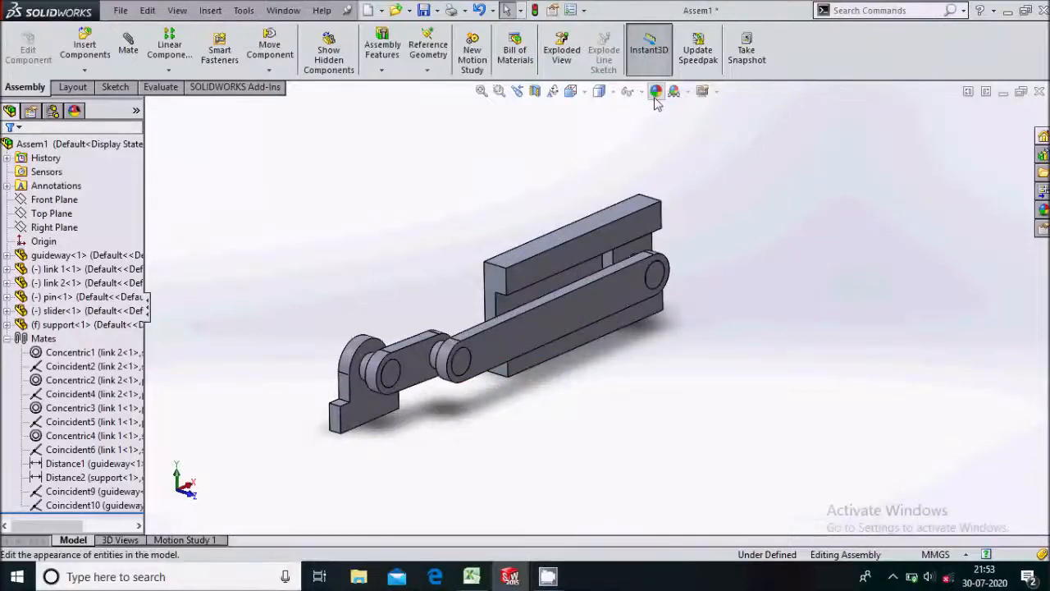
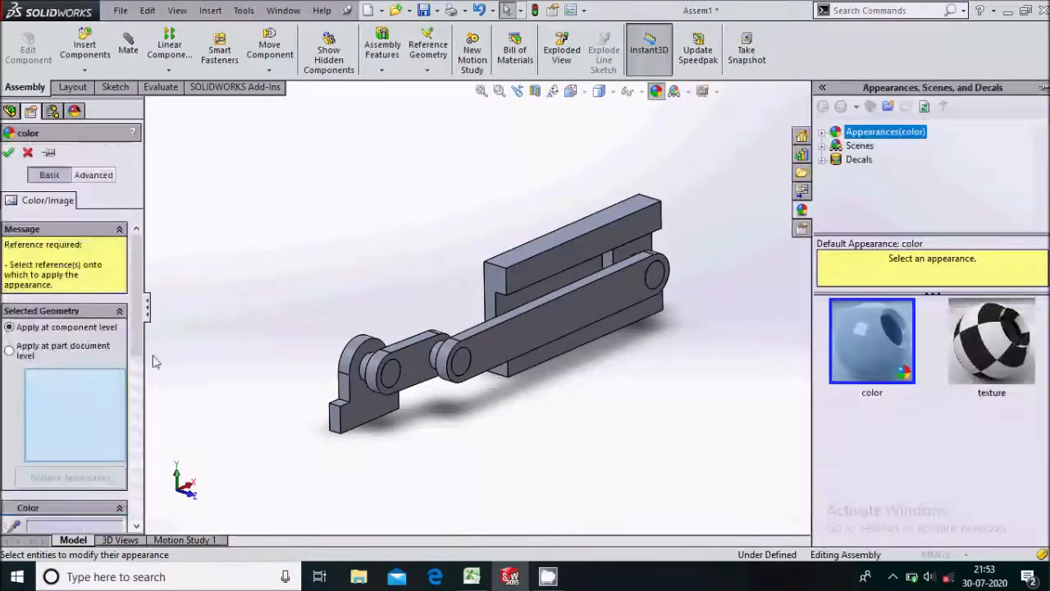
drag(138, 358, 140, 414)
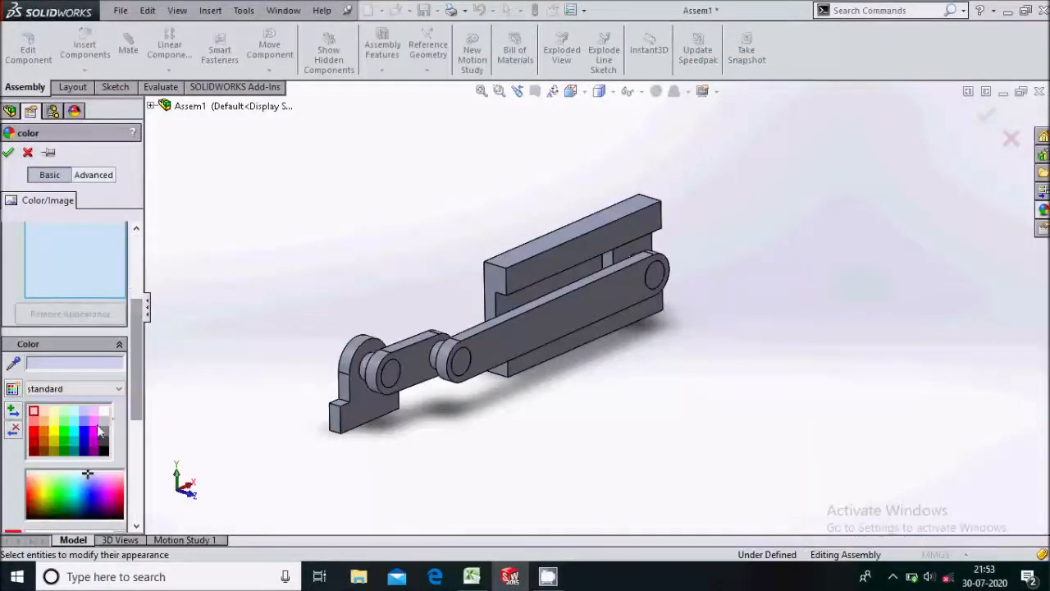
click(341, 406)
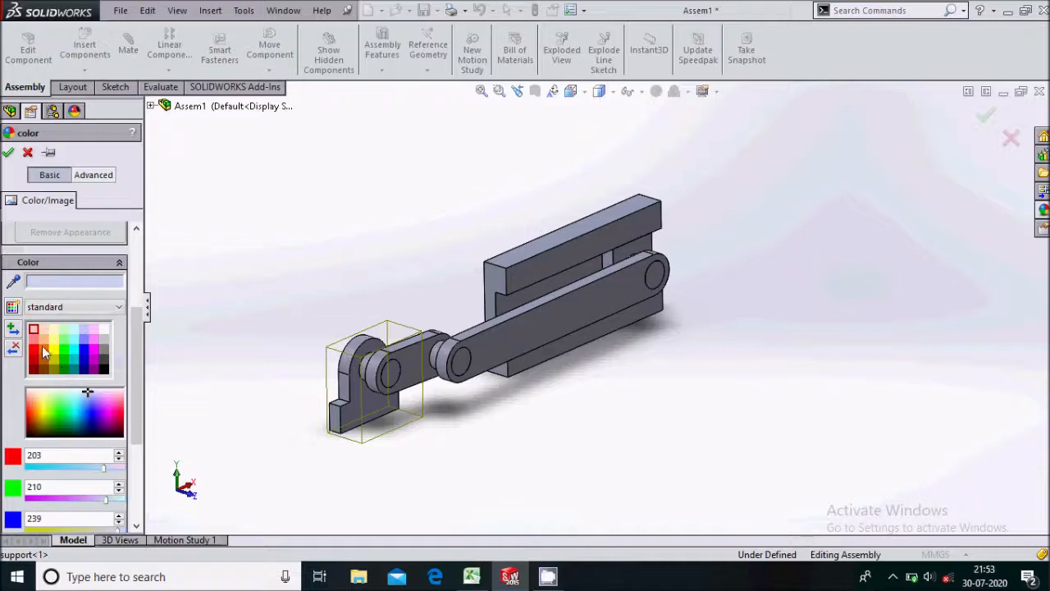
click(9, 152)
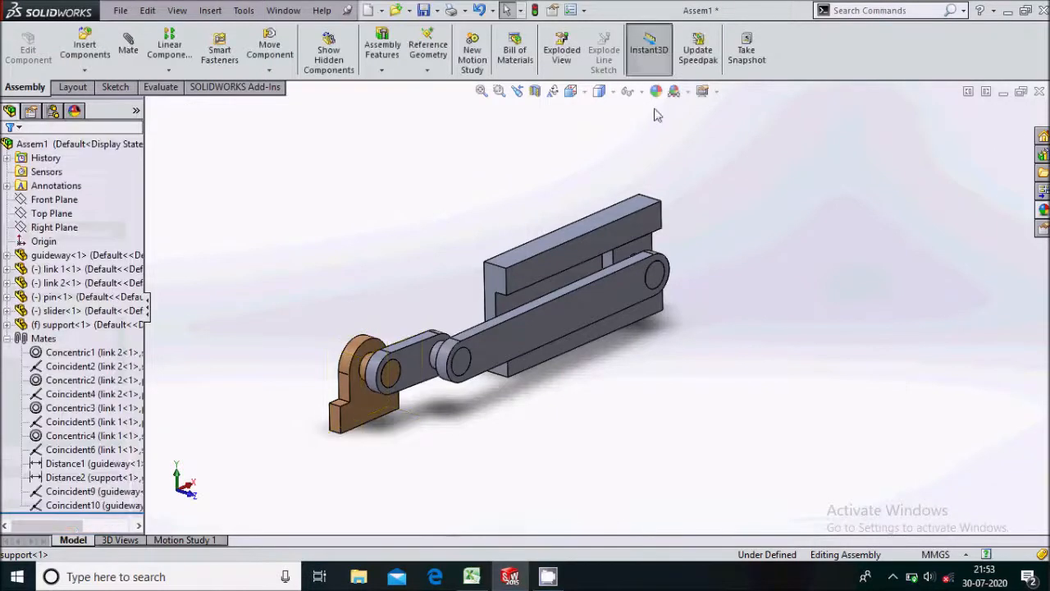
Step: Colour link 2 yellow and link 1 green at component level
click(414, 355)
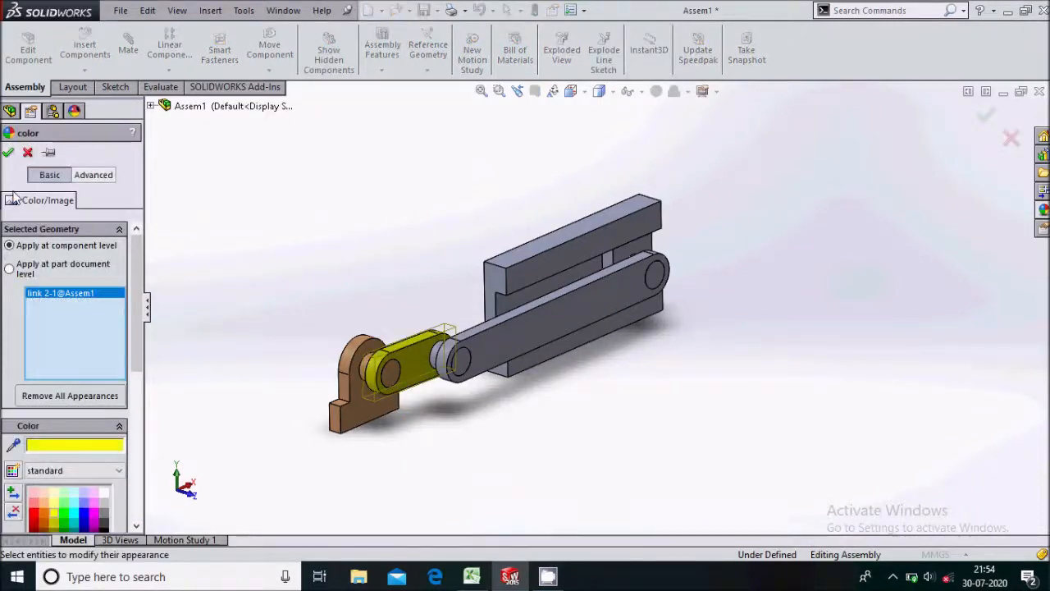
click(8, 153)
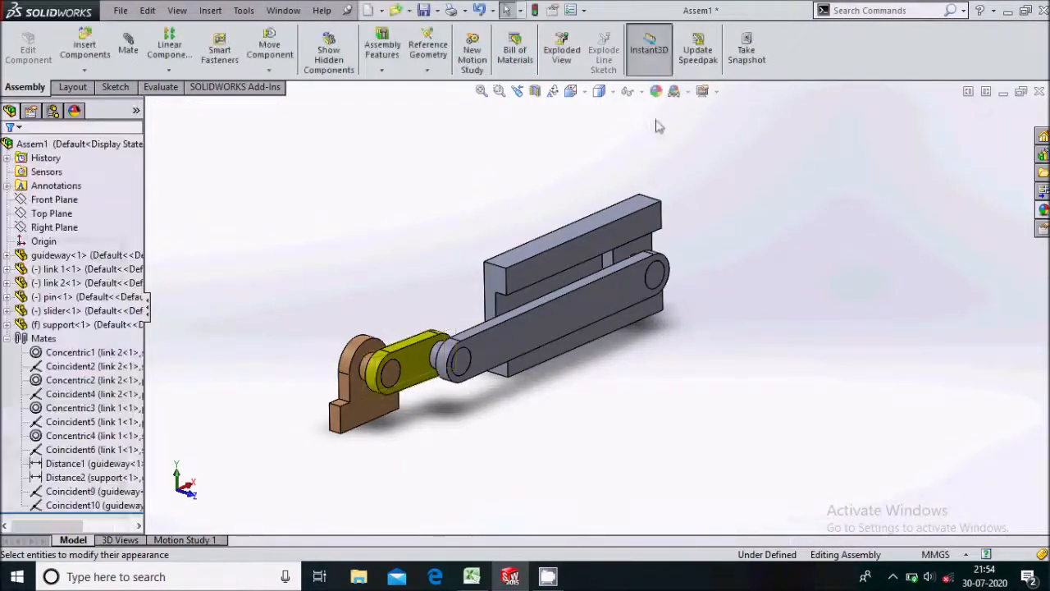
click(499, 345)
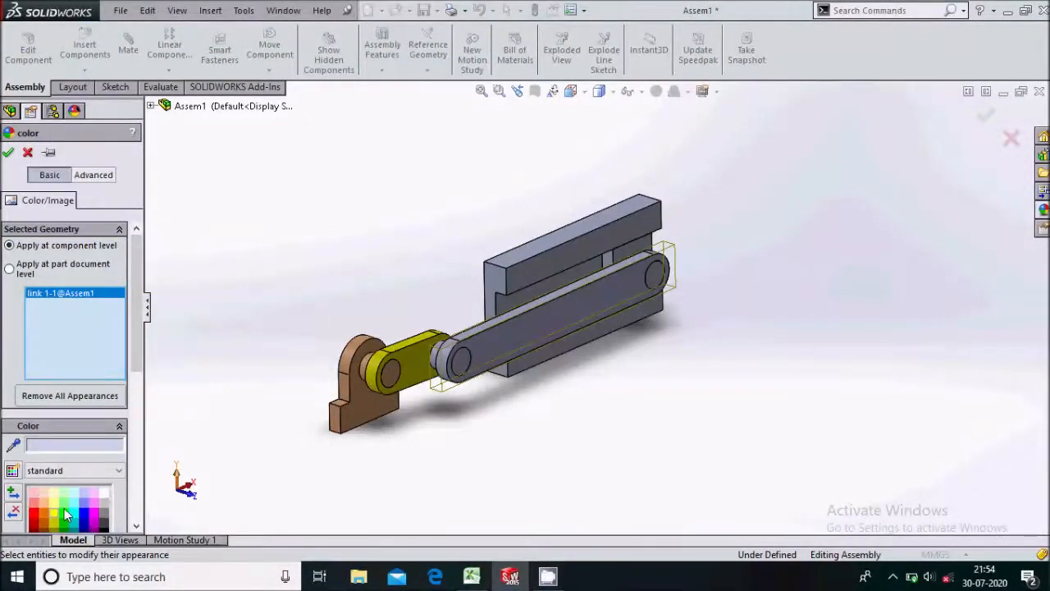
click(64, 508)
click(9, 153)
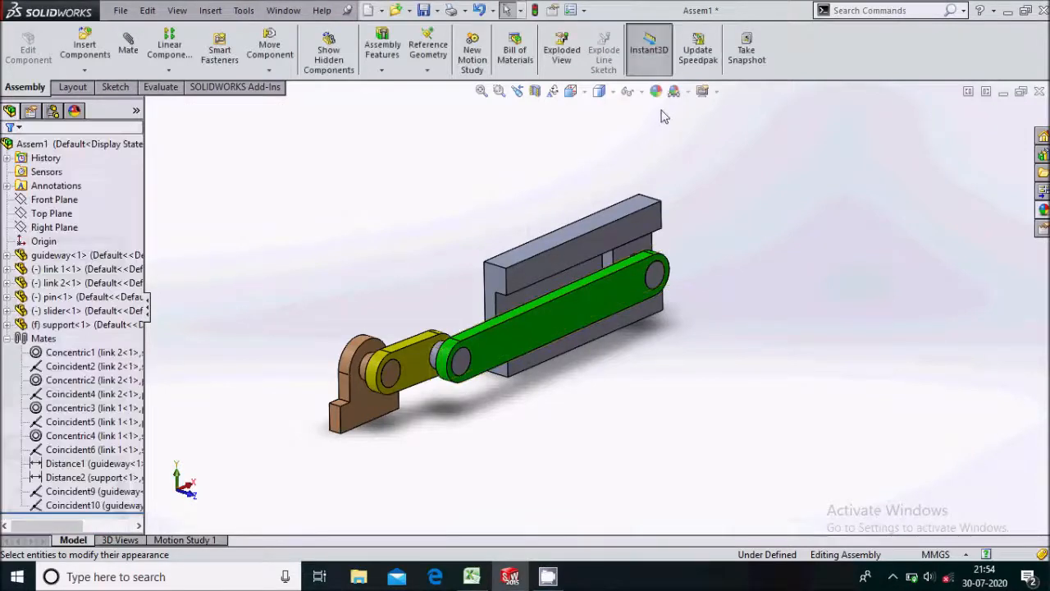
Step: Colour the slider light cyan and the guideway light magenta at component level
click(644, 256)
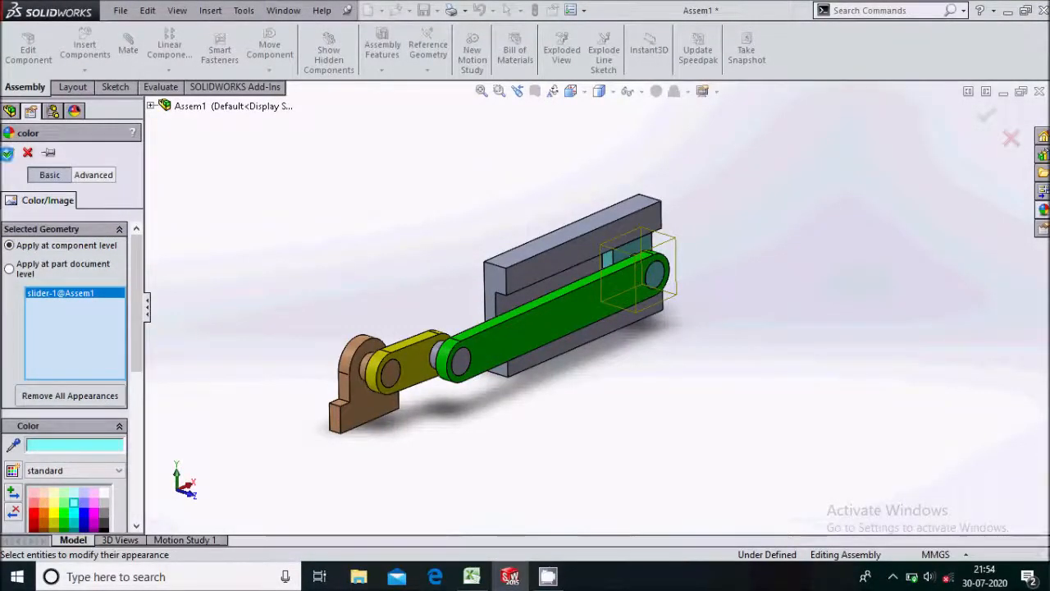
click(8, 153)
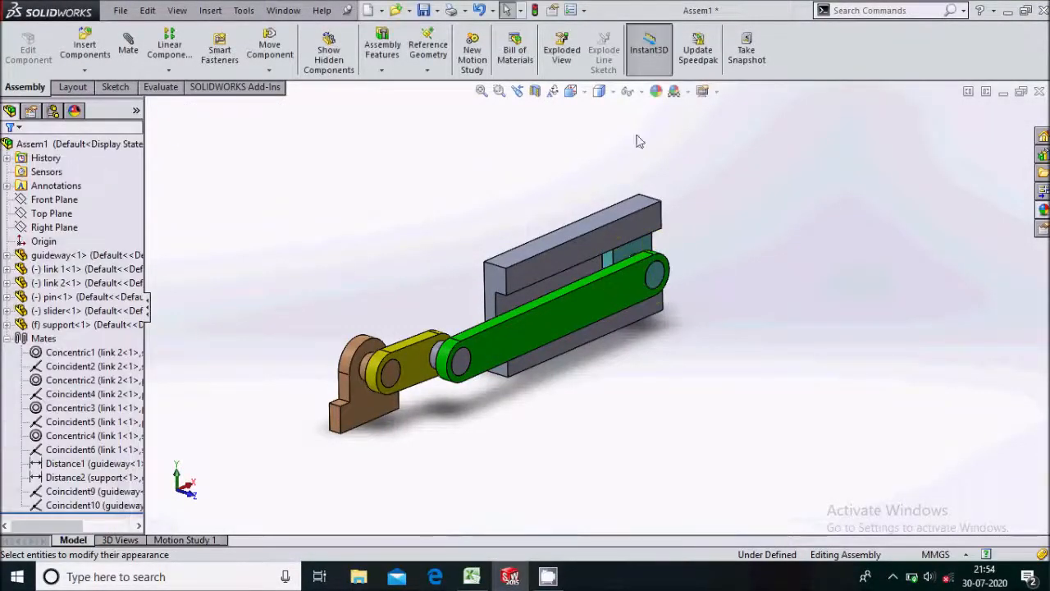
click(557, 240)
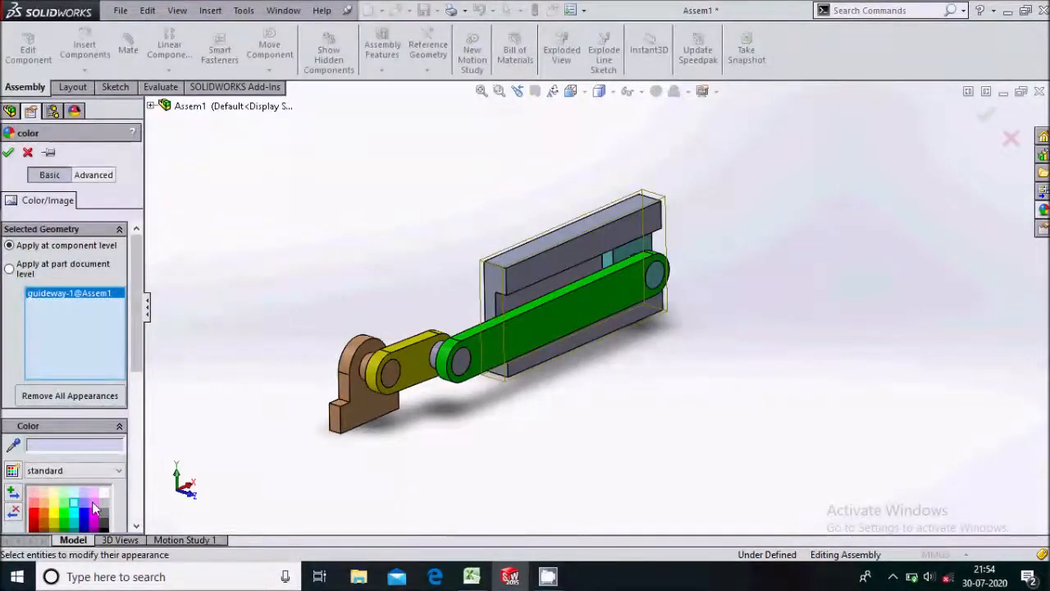
click(94, 502)
click(9, 155)
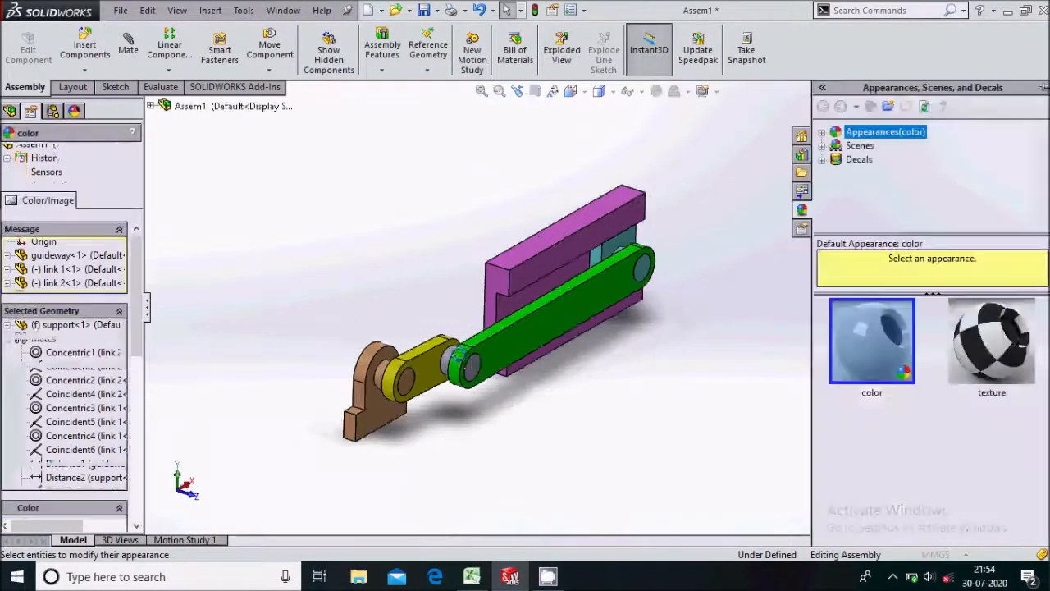
scroll(466, 354, down, 3)
click(467, 355)
click(465, 353)
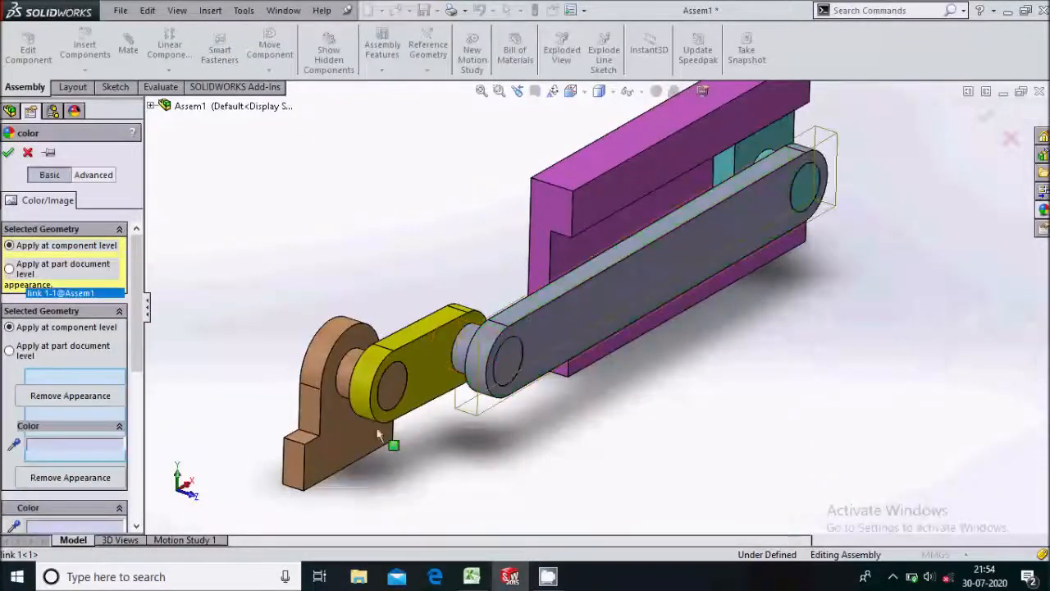
click(27, 153)
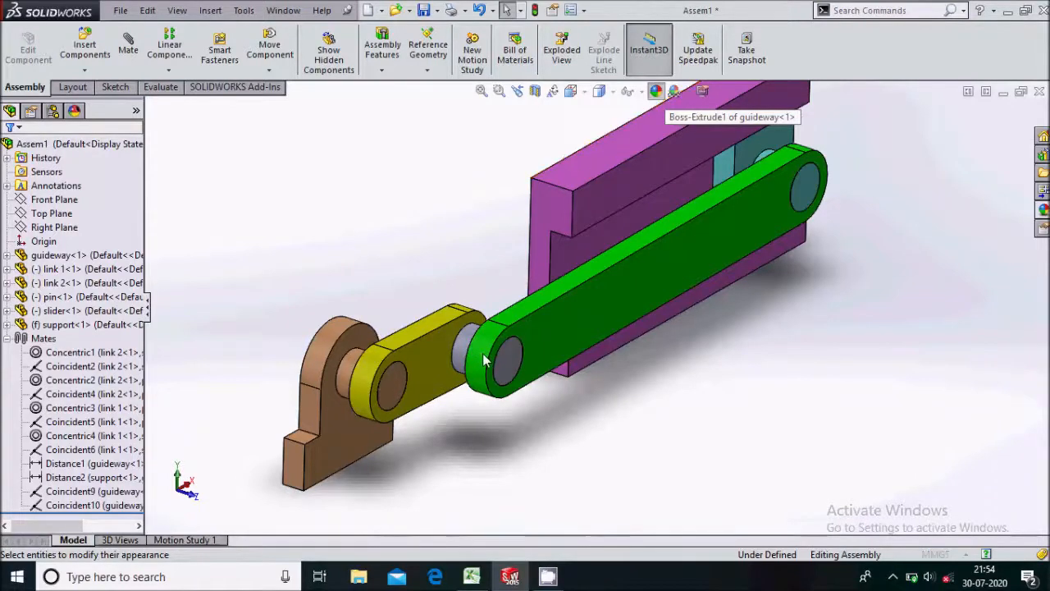
middle_drag(484, 355, 515, 365)
click(510, 364)
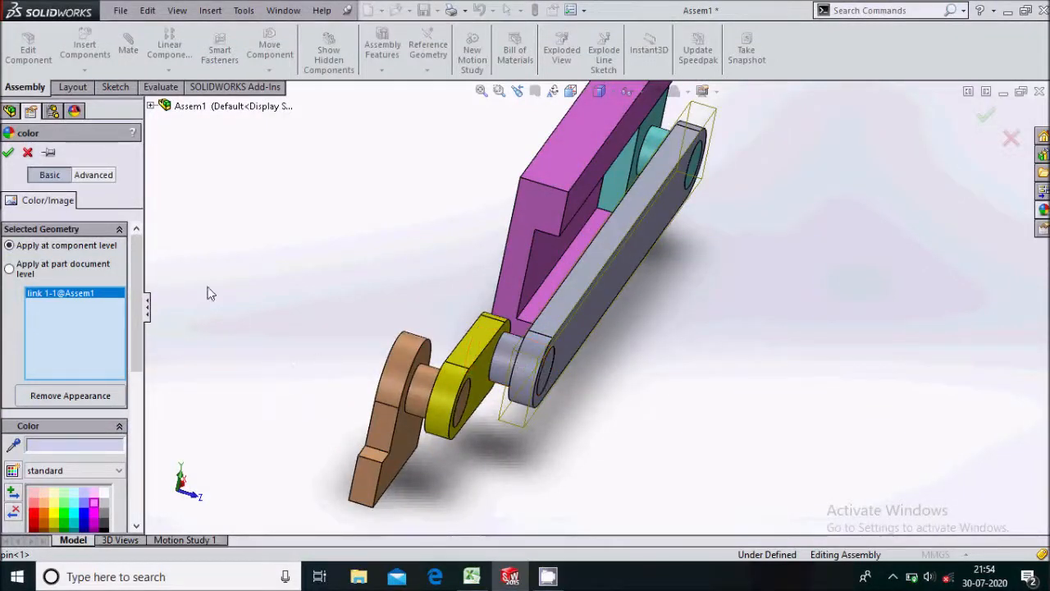
click(30, 155)
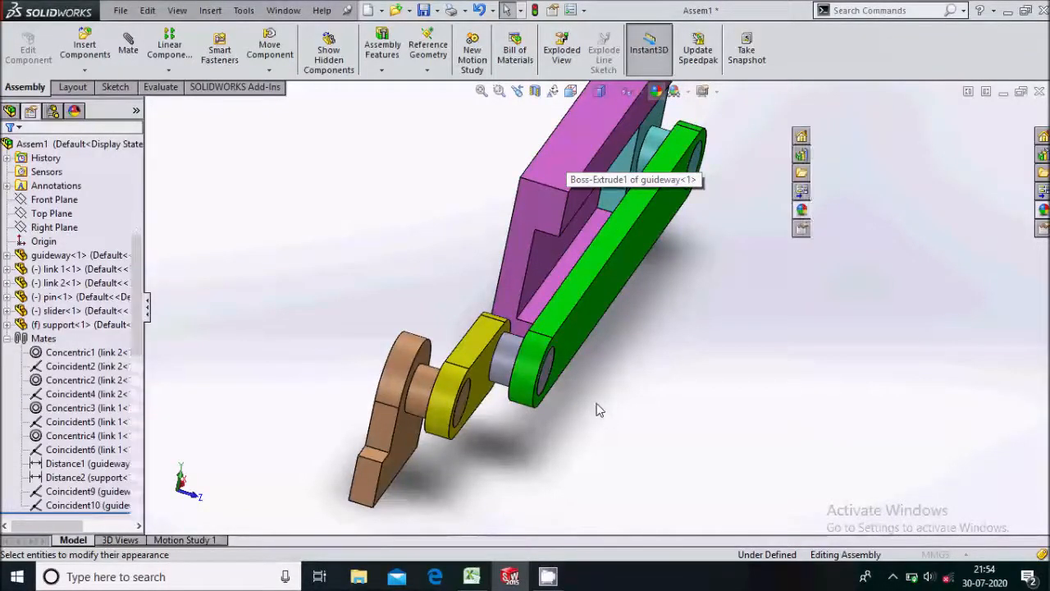
Step: Colour the pin joining the two links dark blue at component level
middle_drag(598, 411, 520, 379)
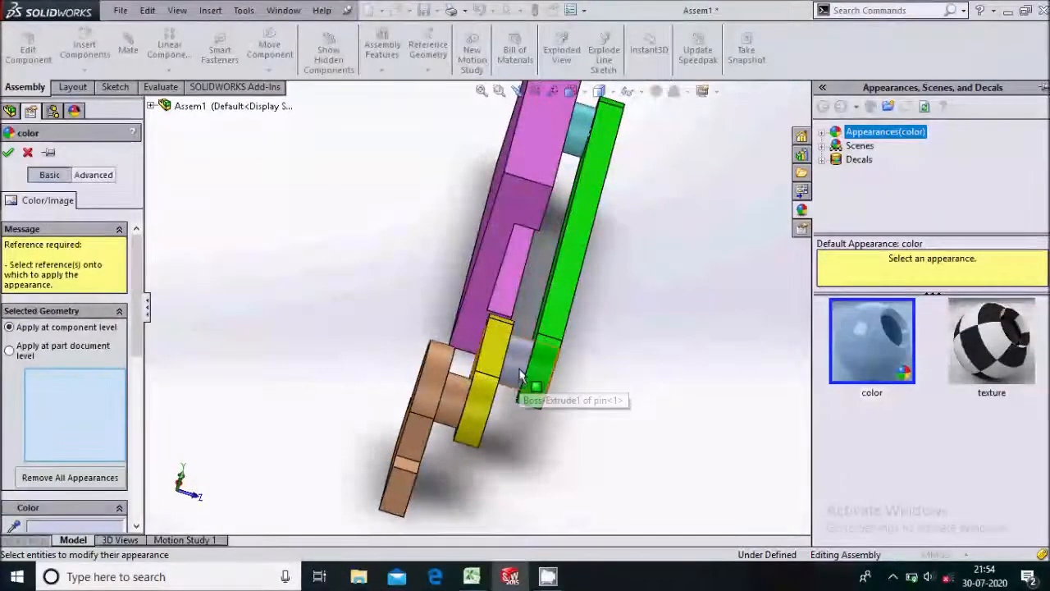
click(517, 379)
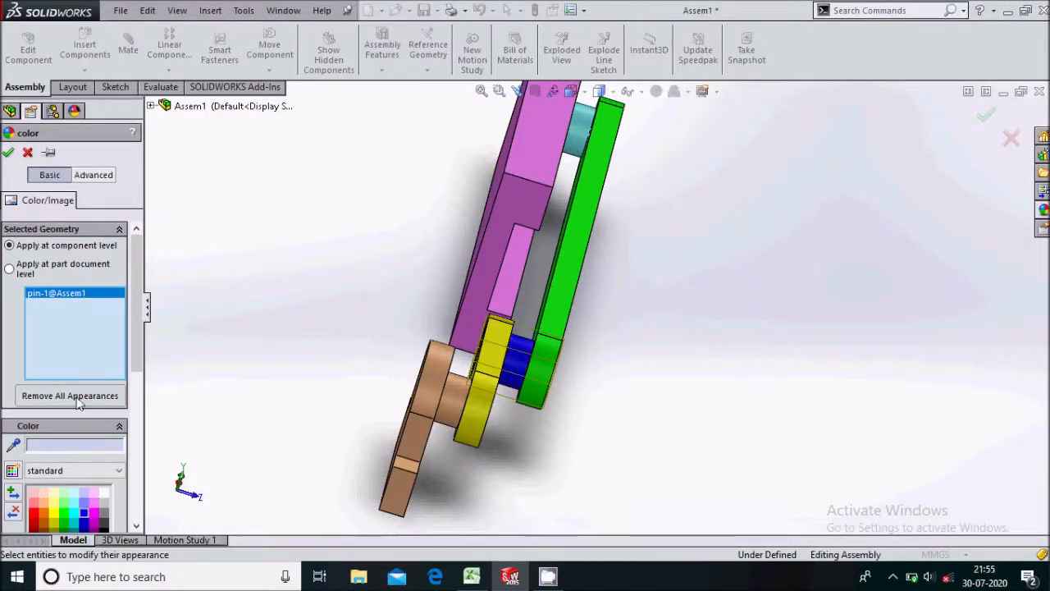
key(Return)
Step: Swing link 2 about the support by hand to test the movement of the linkage
middle_drag(708, 331, 664, 295)
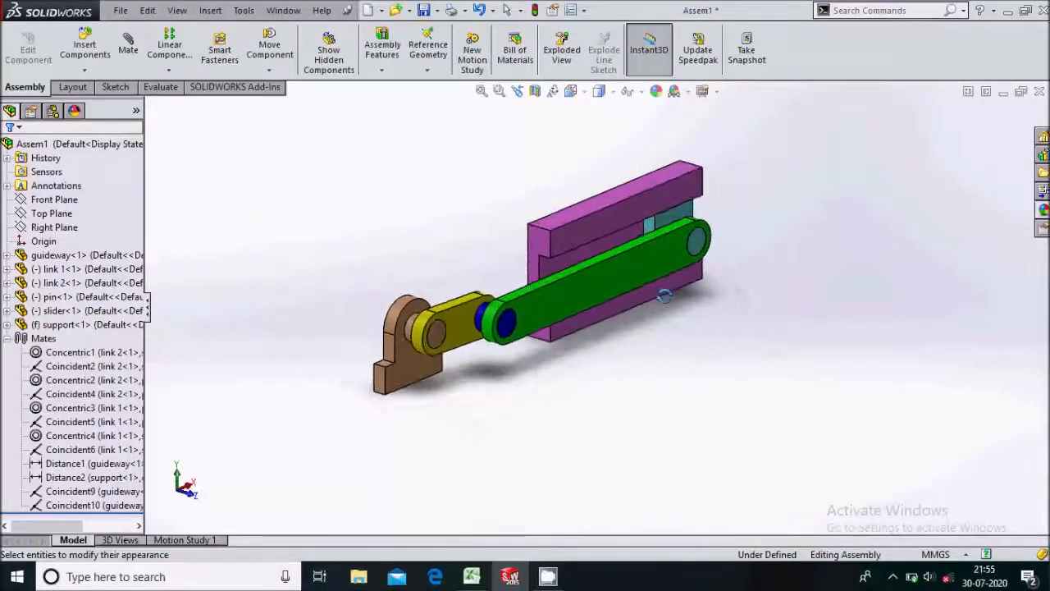
scroll(543, 256, down, 2)
scroll(528, 261, up, 2)
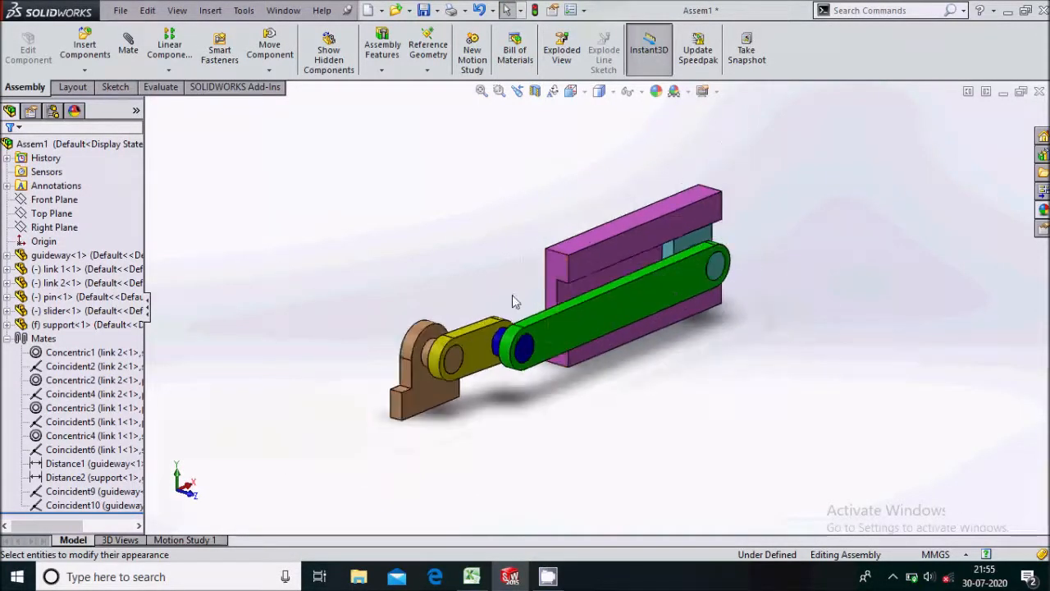
click(485, 346)
mouse_move(484, 339)
mouse_down()
mouse_move(471, 303)
mouse_move(448, 283)
mouse_move(405, 358)
mouse_move(427, 394)
mouse_move(447, 402)
mouse_move(478, 379)
mouse_move(487, 356)
mouse_move(476, 283)
mouse_move(455, 277)
mouse_move(398, 399)
mouse_move(446, 410)
mouse_move(478, 371)
mouse_move(480, 283)
mouse_move(445, 295)
mouse_move(444, 397)
mouse_move(476, 410)
mouse_move(456, 337)
mouse_move(476, 352)
mouse_up()
key(Escape)
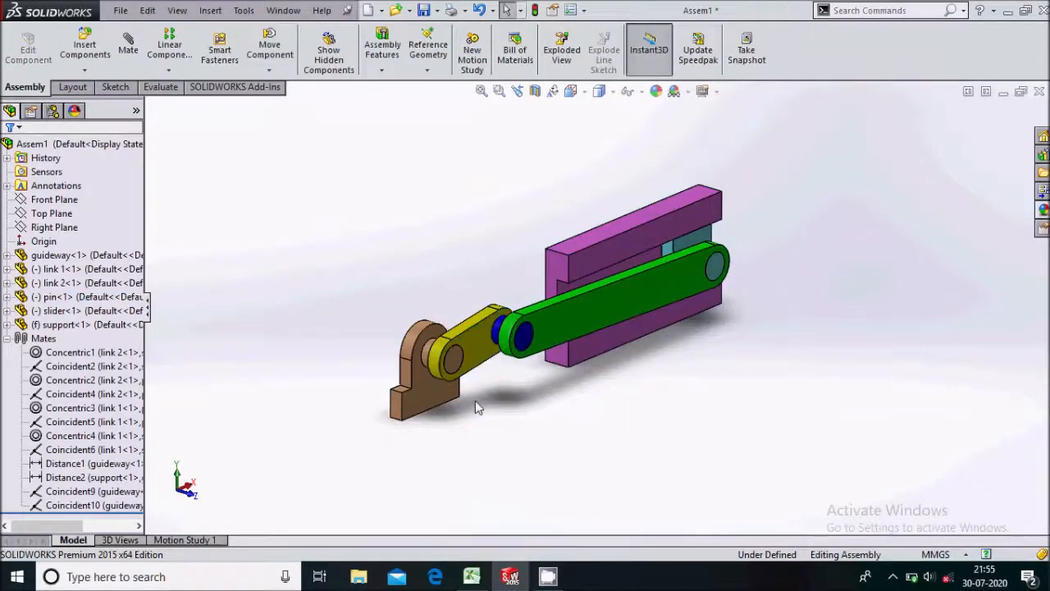
Step: Add a rotary motor to the front face of link 2 in Motion Study 1 with a constant speed of 15 RPM
click(207, 541)
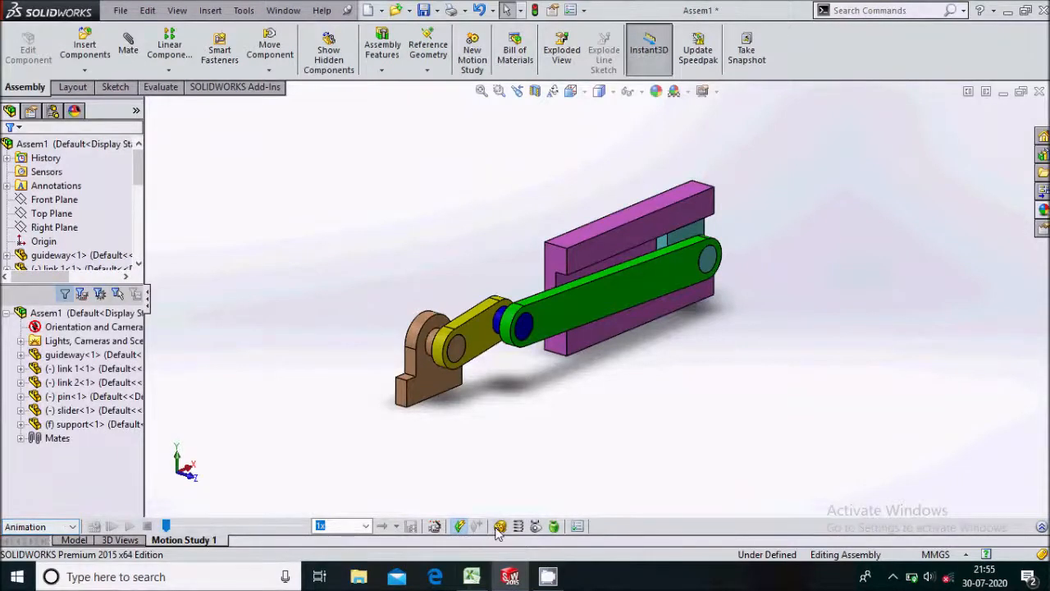
click(500, 526)
click(484, 337)
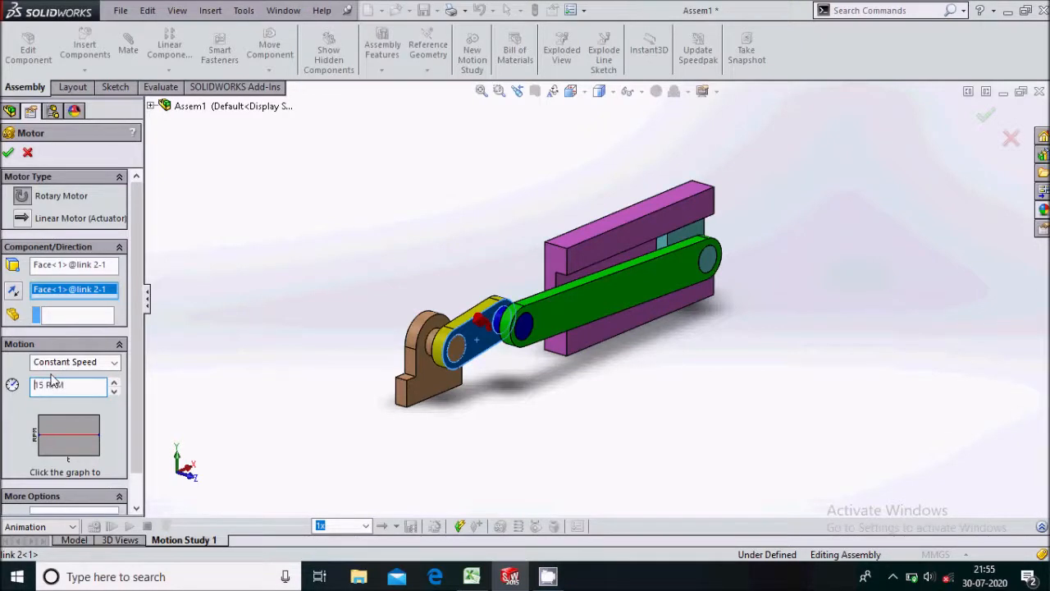
click(9, 152)
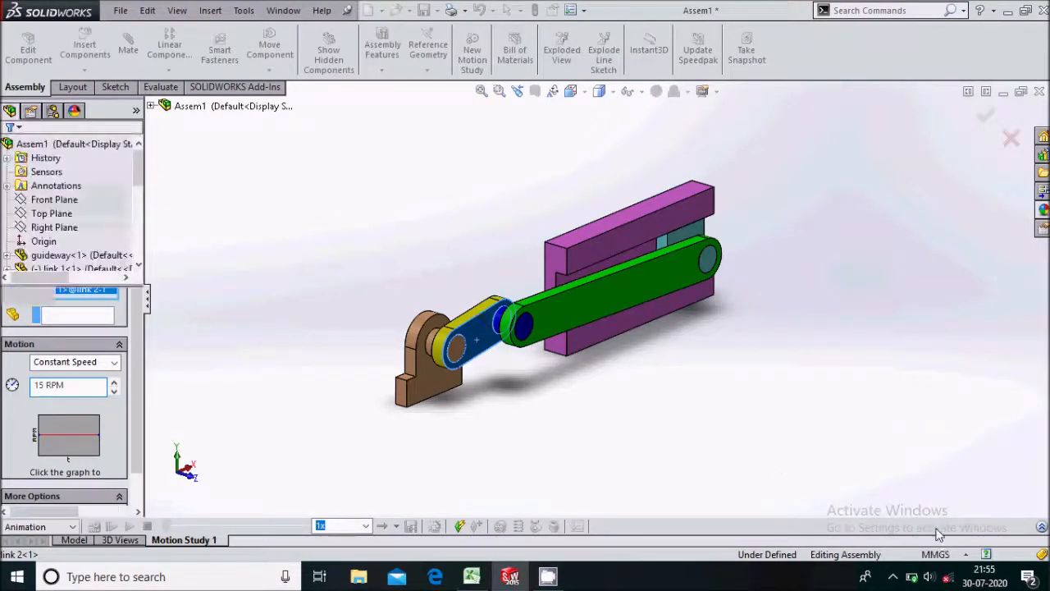
Step: Extend the motion study's duration to 12 seconds and play the slider-crank animation from the start
drag(367, 369, 566, 383)
drag(632, 382, 633, 382)
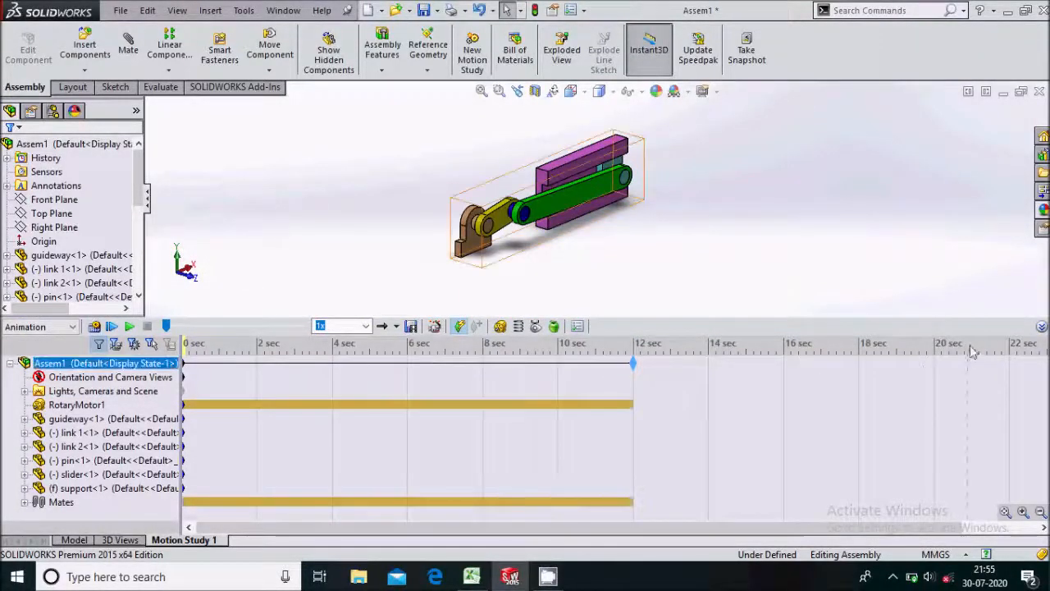
click(1041, 326)
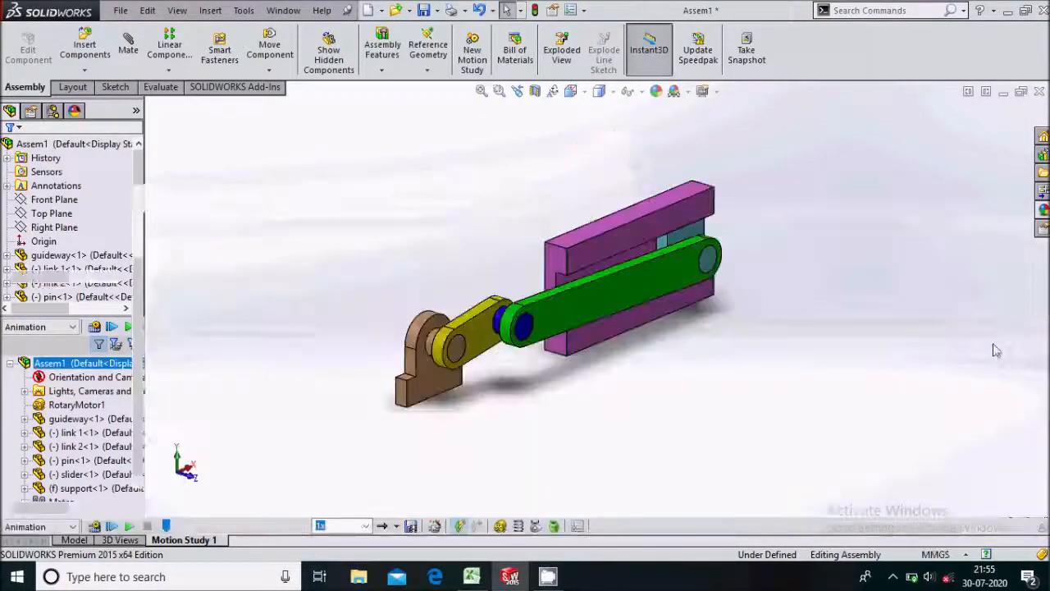
click(113, 526)
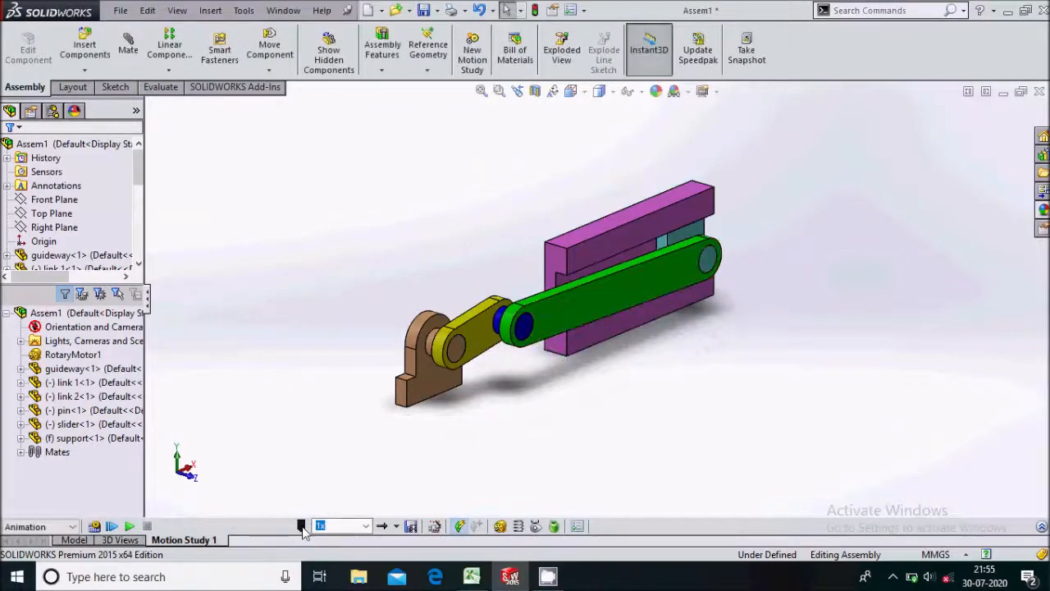
click(106, 530)
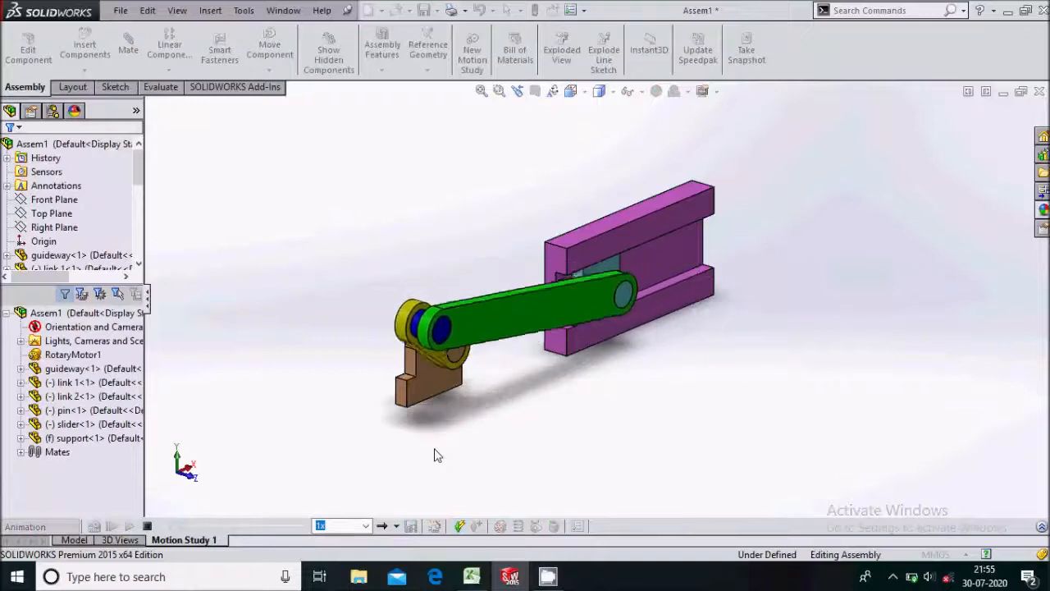